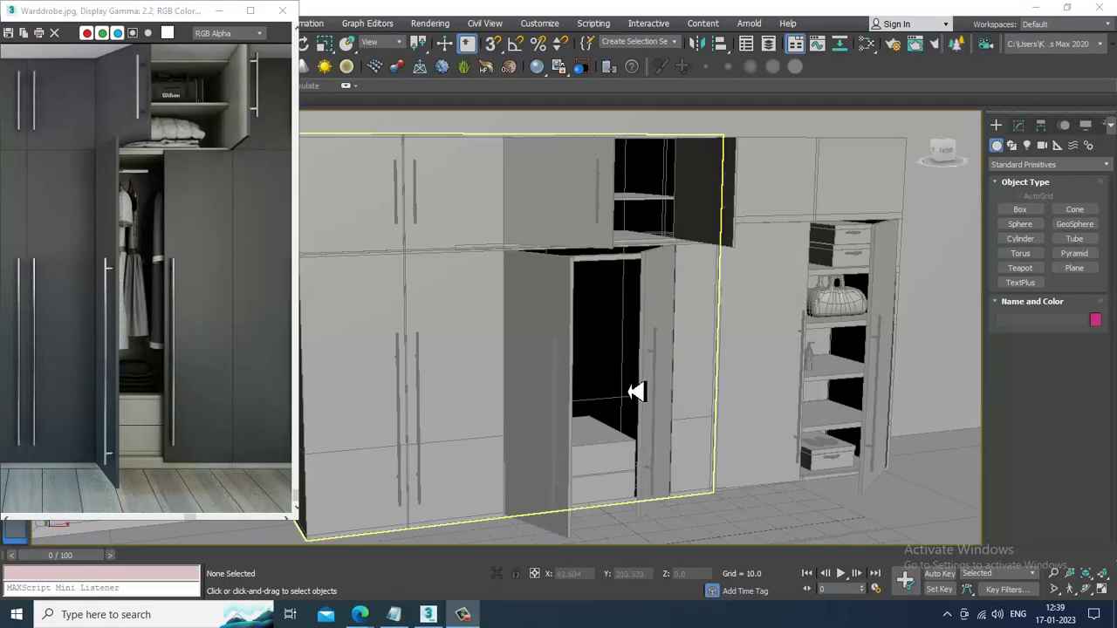
scroll(797, 380, down, 6)
scroll(797, 380, up, 10)
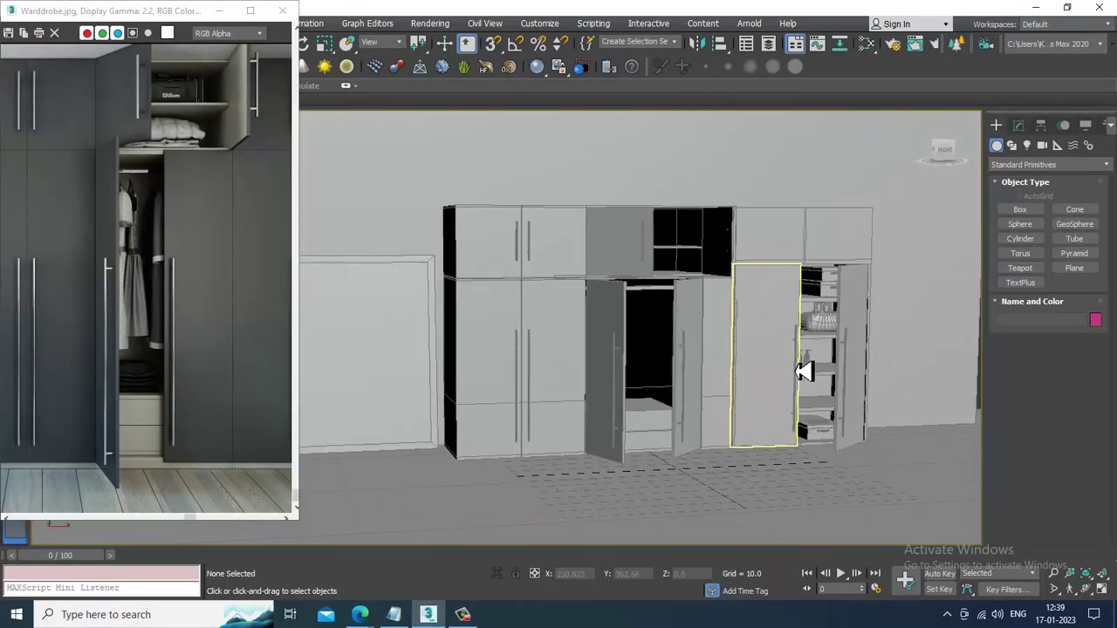
scroll(810, 396, down, 3)
scroll(810, 395, up, 5)
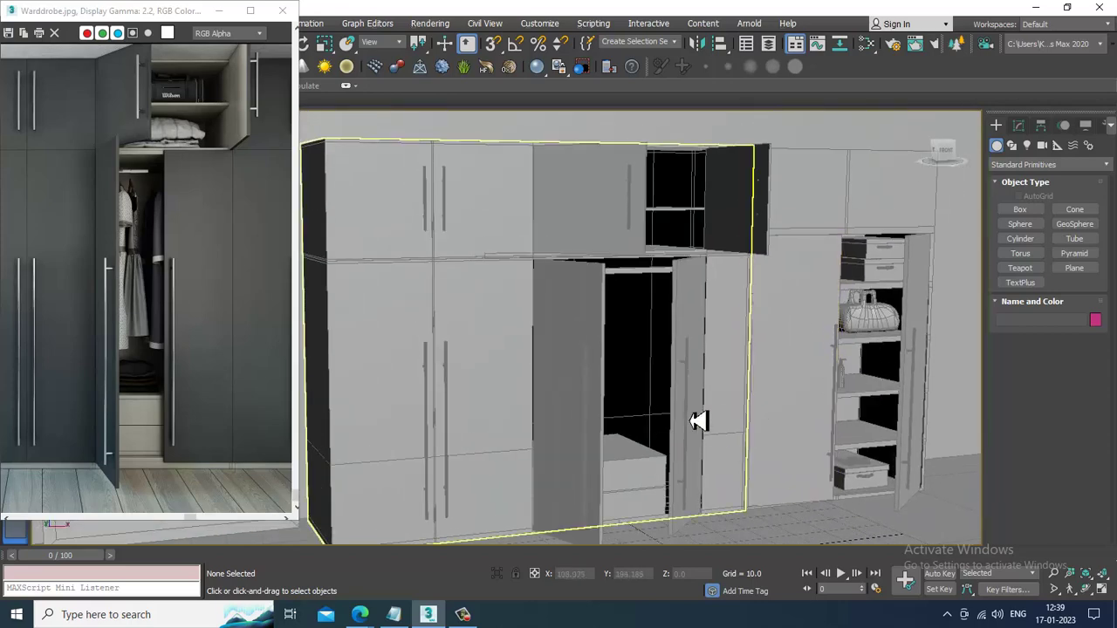
scroll(691, 366, down, 5)
scroll(685, 354, up, 3)
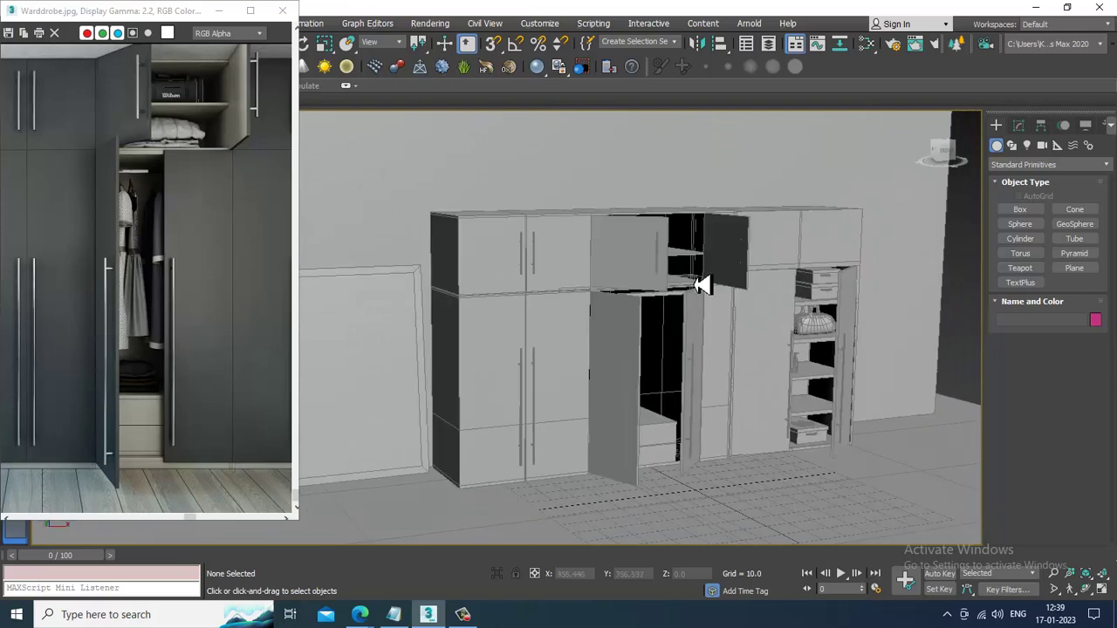
- Convert the large wall behind the wardrobe to an Editable Poly
click(695, 175)
scroll(719, 302, down, 2)
right_click(637, 199)
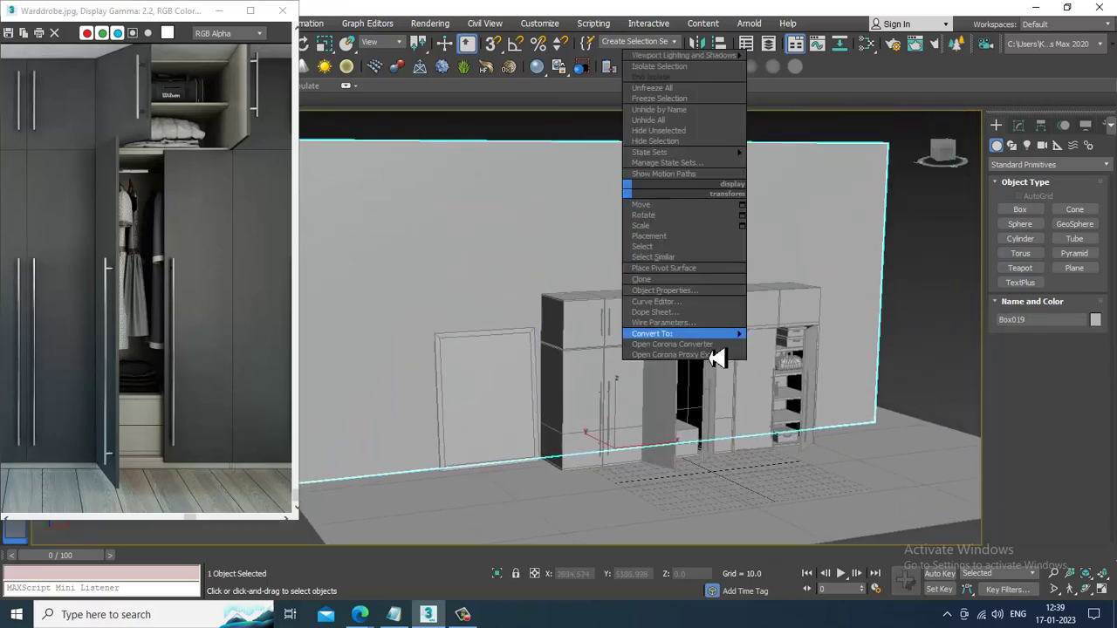
mouse_move(715, 337)
click(810, 346)
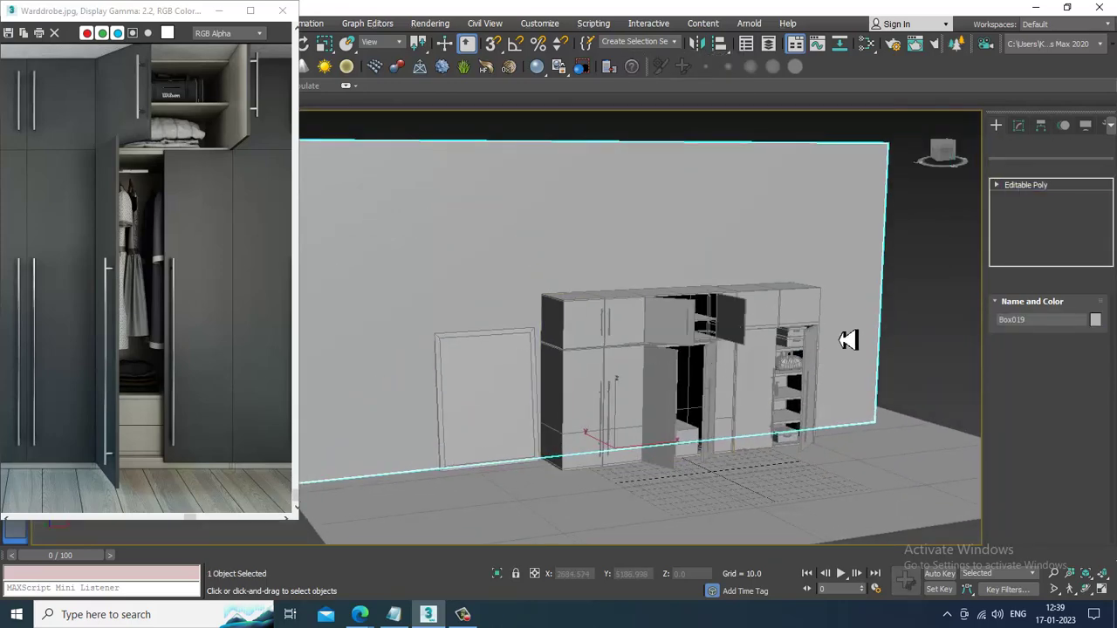
- Select the wall's top vertices and lower them to a height of about 160 units
scroll(751, 297, down, 4)
key(1)
drag(493, 171, 874, 258)
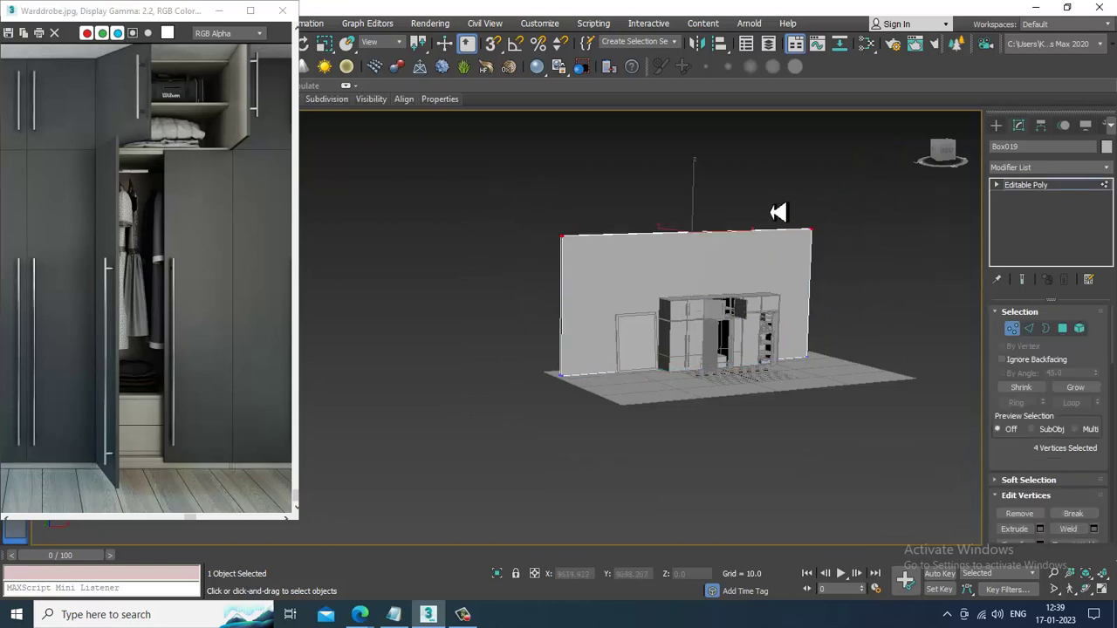
drag(711, 200, 784, 358)
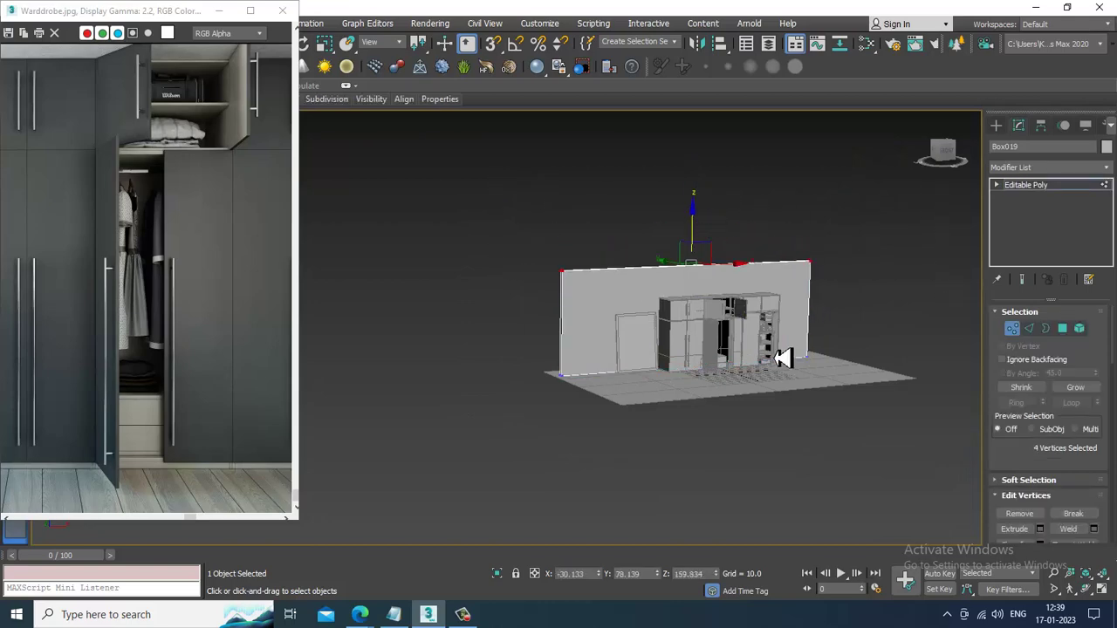
- Switch to a maximized Front view framed on the empty area beside the wardrobe's shelf unit
scroll(784, 358, up, 5)
scroll(568, 344, up, 2)
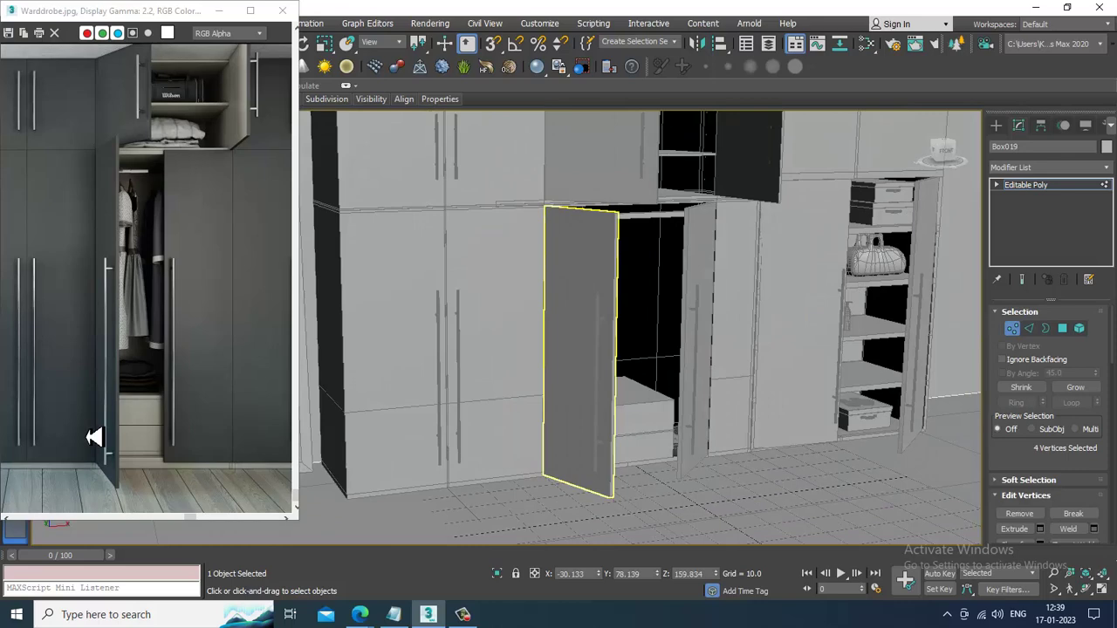
middle_drag(772, 323, 754, 325)
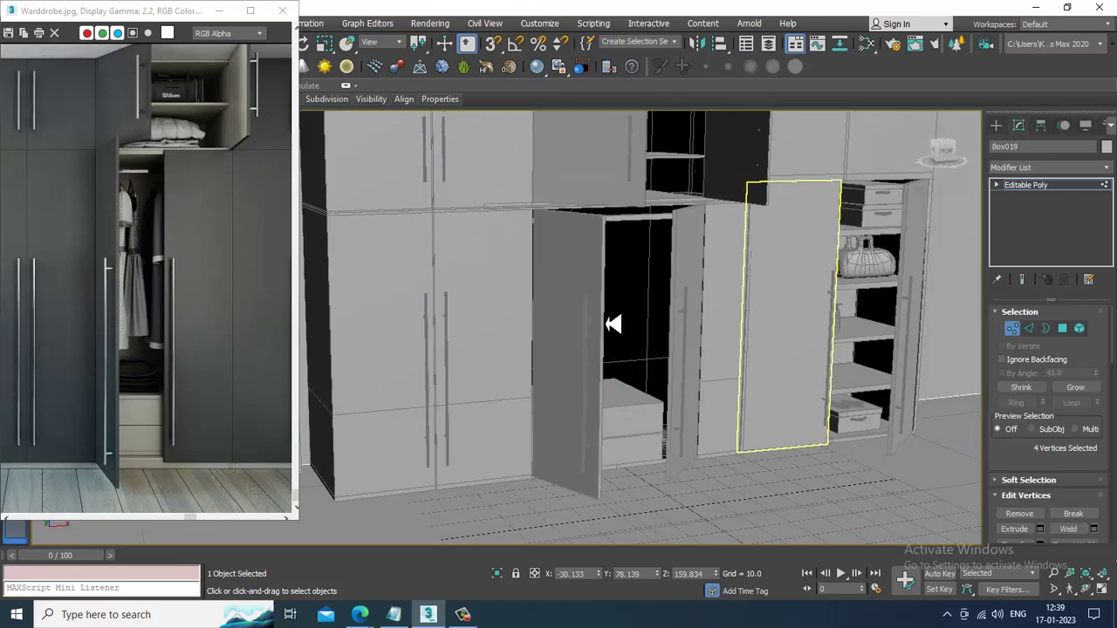
key(alt+w)
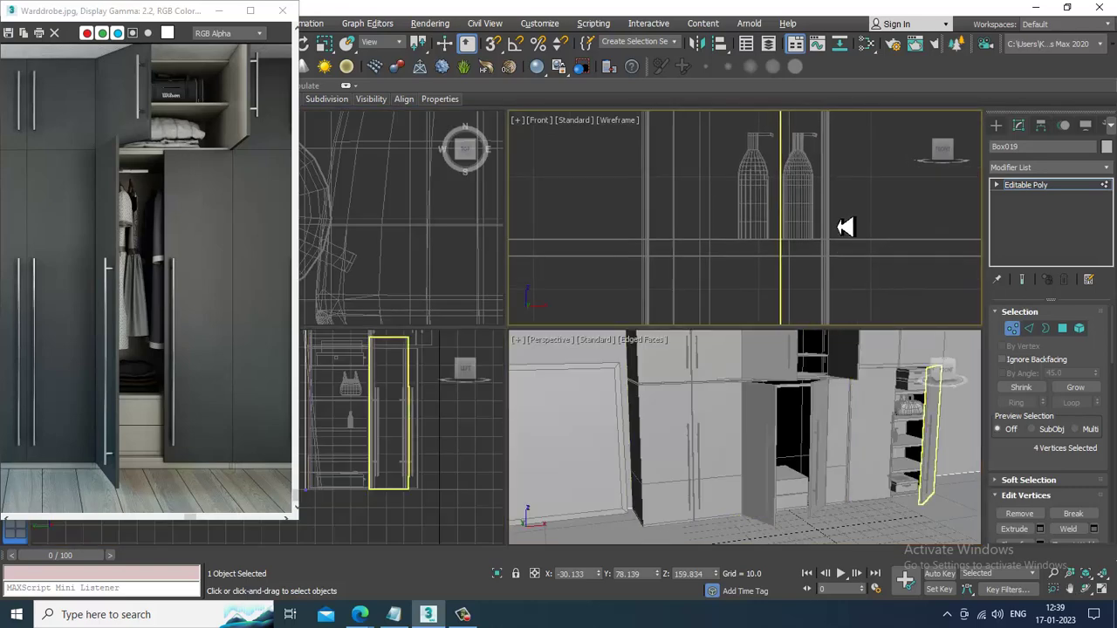
scroll(776, 256, down, 4)
middle_drag(742, 249, 695, 267)
key(alt+w)
scroll(779, 214, up, 4)
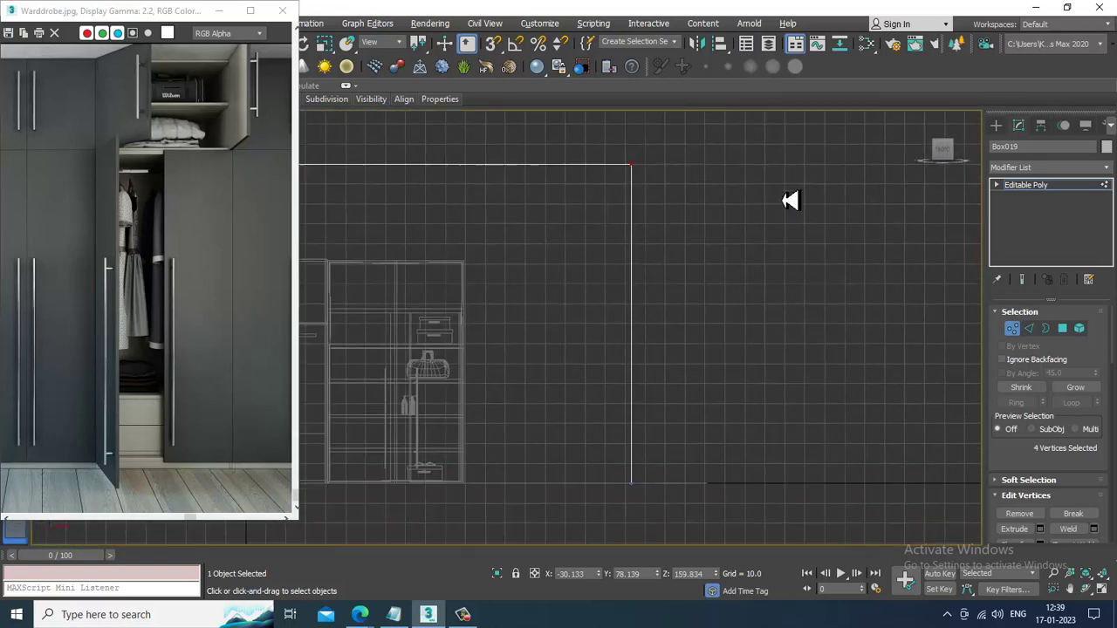
middle_drag(783, 200, 857, 206)
- Start a spline line beside the wardrobe, tracing half a garment from the shoulder around the sleeve to the underarm, chest and waist
click(996, 126)
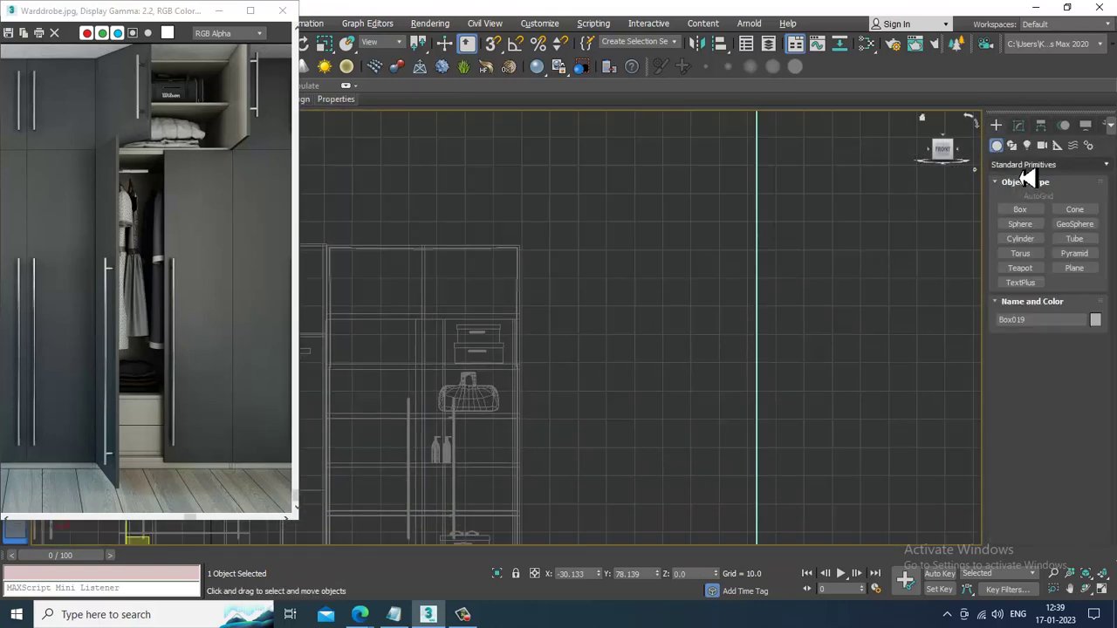
click(1012, 145)
click(1020, 220)
scroll(774, 305, up, 2)
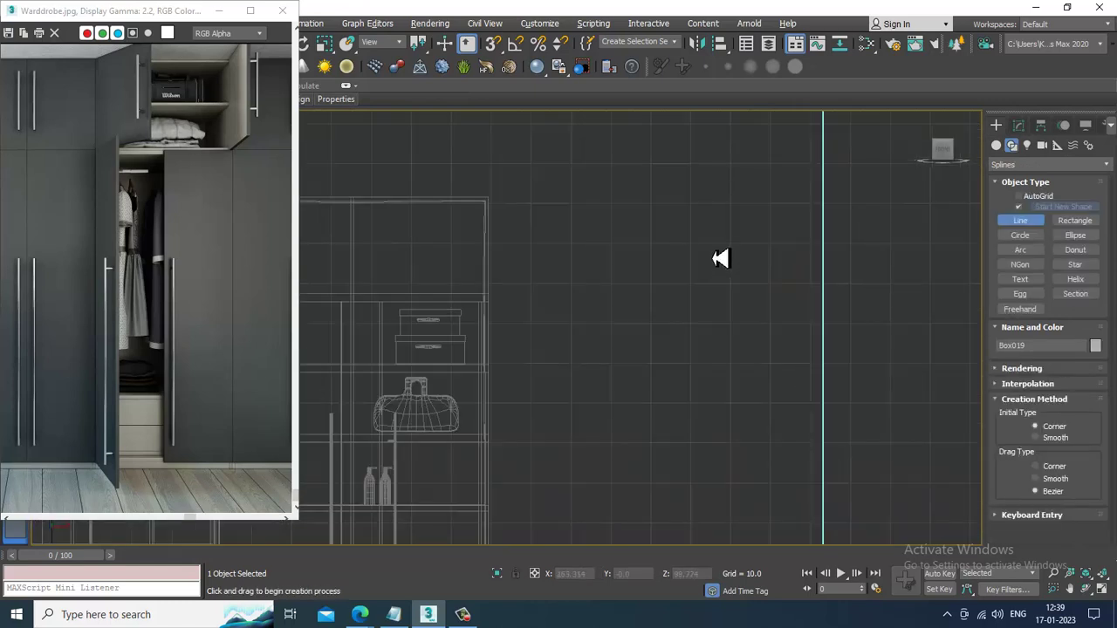
click(682, 214)
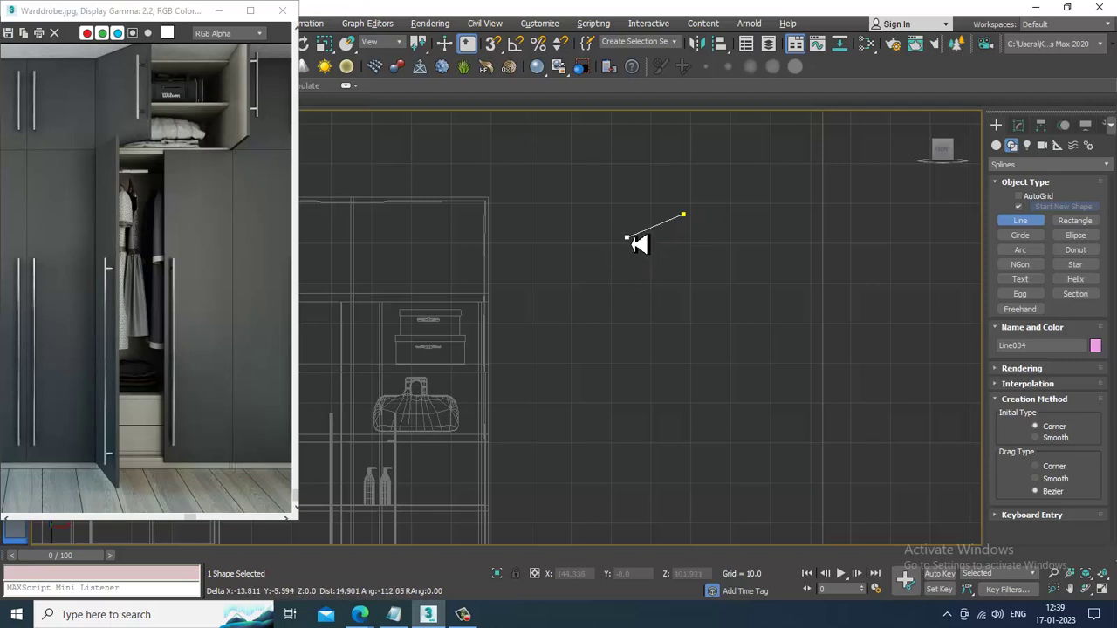
click(611, 248)
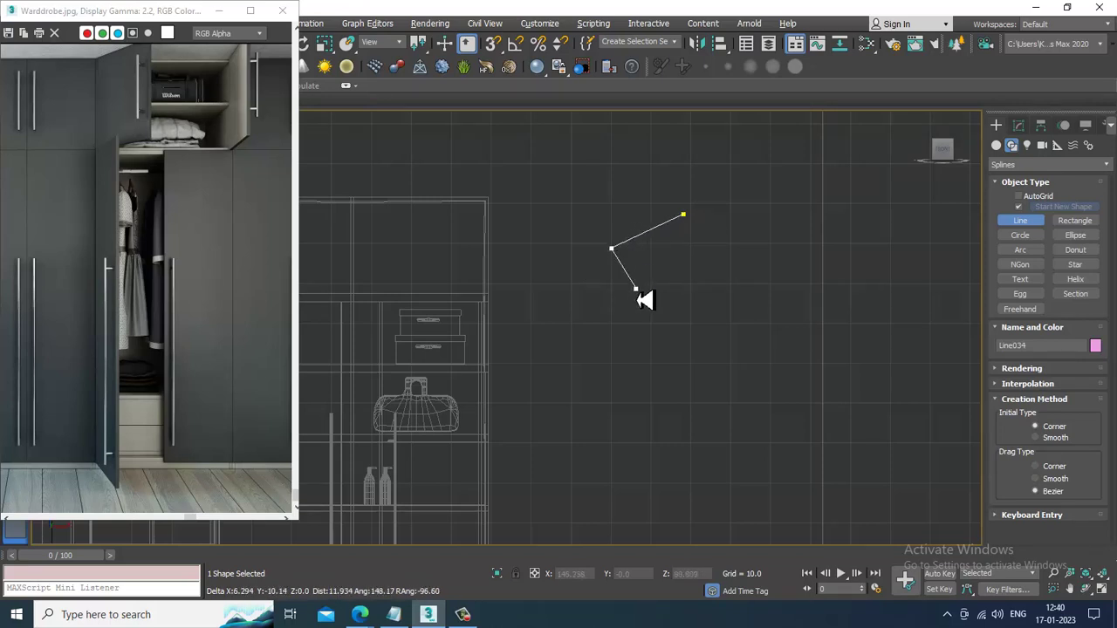
click(634, 291)
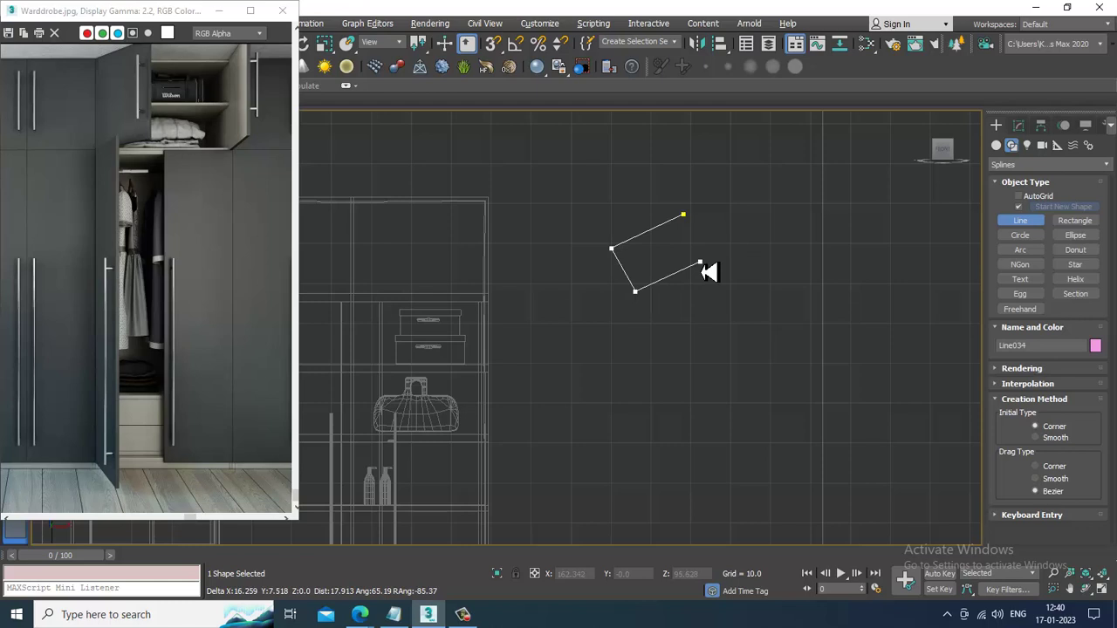
click(700, 262)
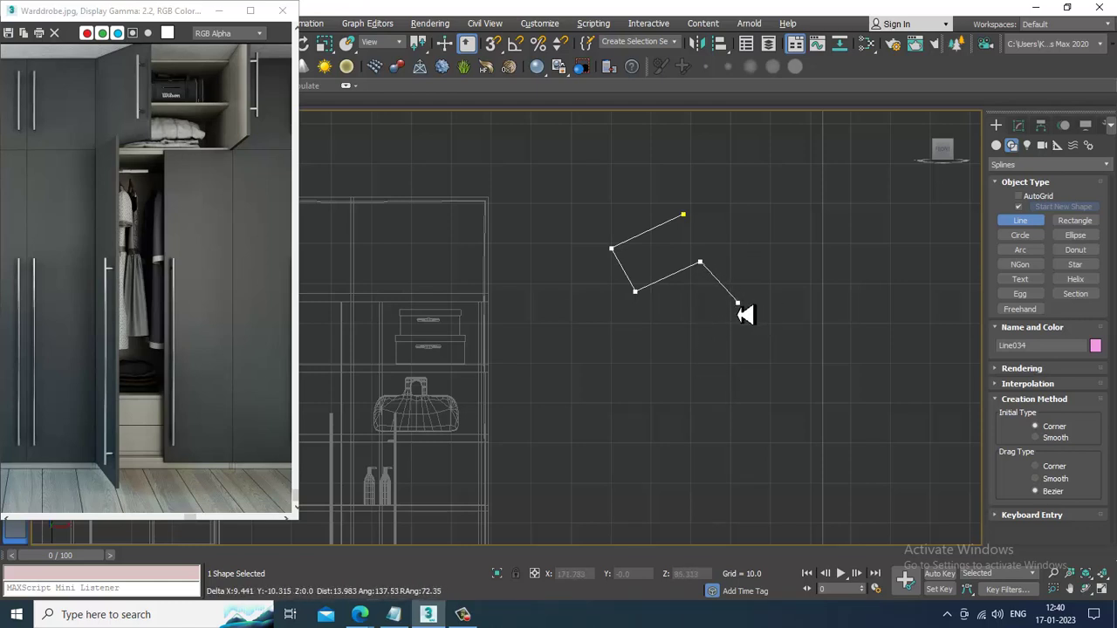
click(737, 303)
click(713, 357)
- Continue the garment line straight down the side and across half the hem, finishing it as an open spline
middle_drag(717, 541, 719, 432)
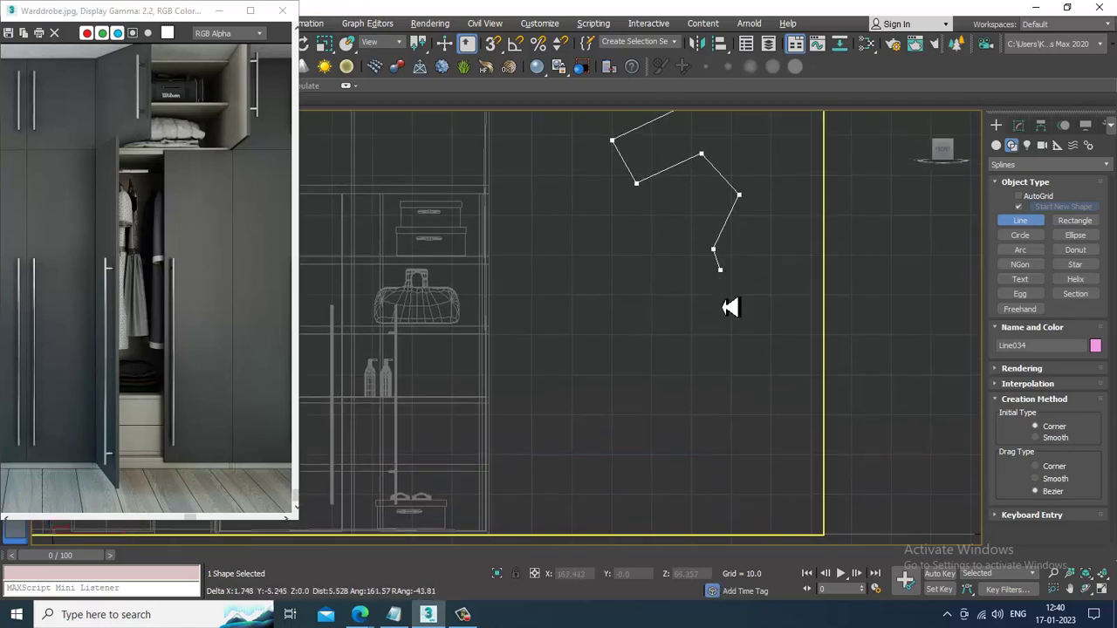
click(660, 471)
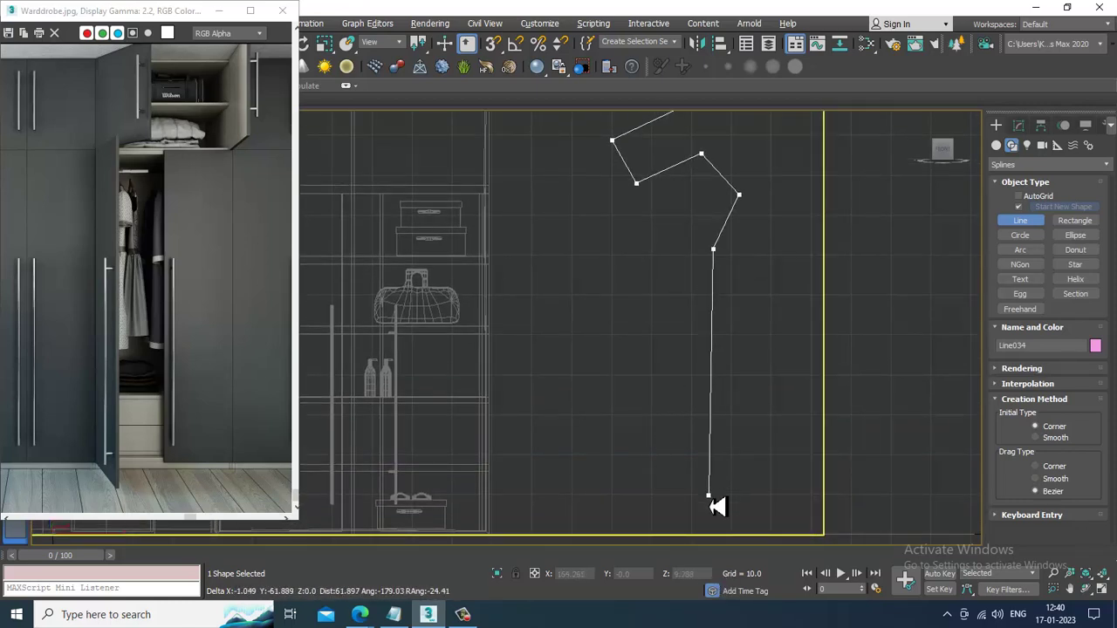
click(708, 495)
click(797, 496)
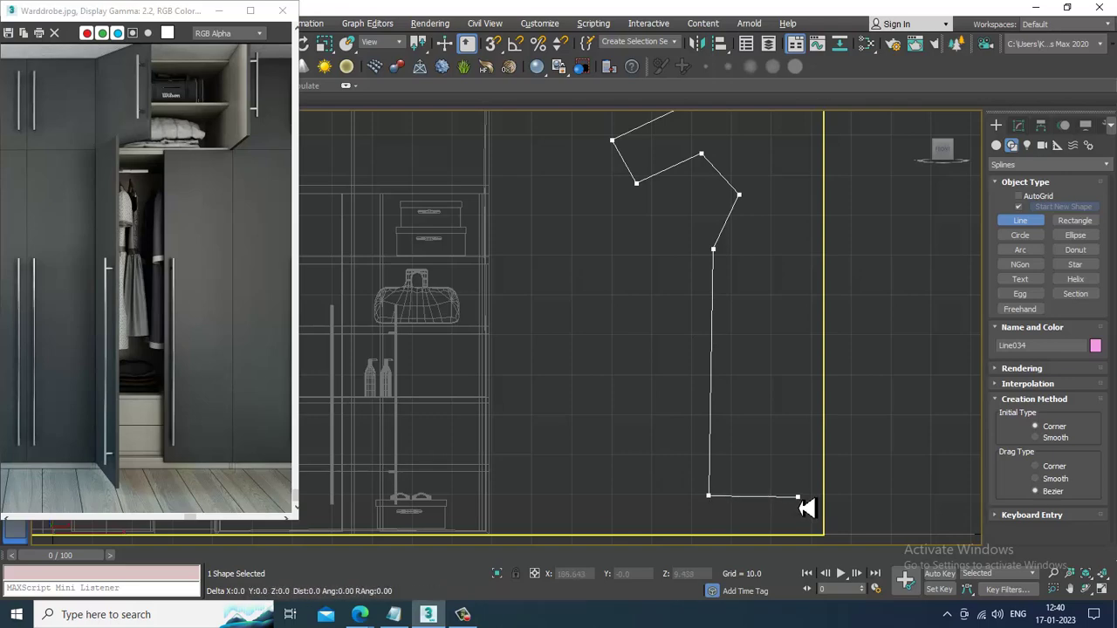
right_click(806, 508)
right_click(801, 472)
right_click(794, 429)
- Fillet the chest corner and the lower hem corner of the garment line, and leave vertex editing
scroll(778, 295, down, 2)
middle_drag(778, 295, 730, 340)
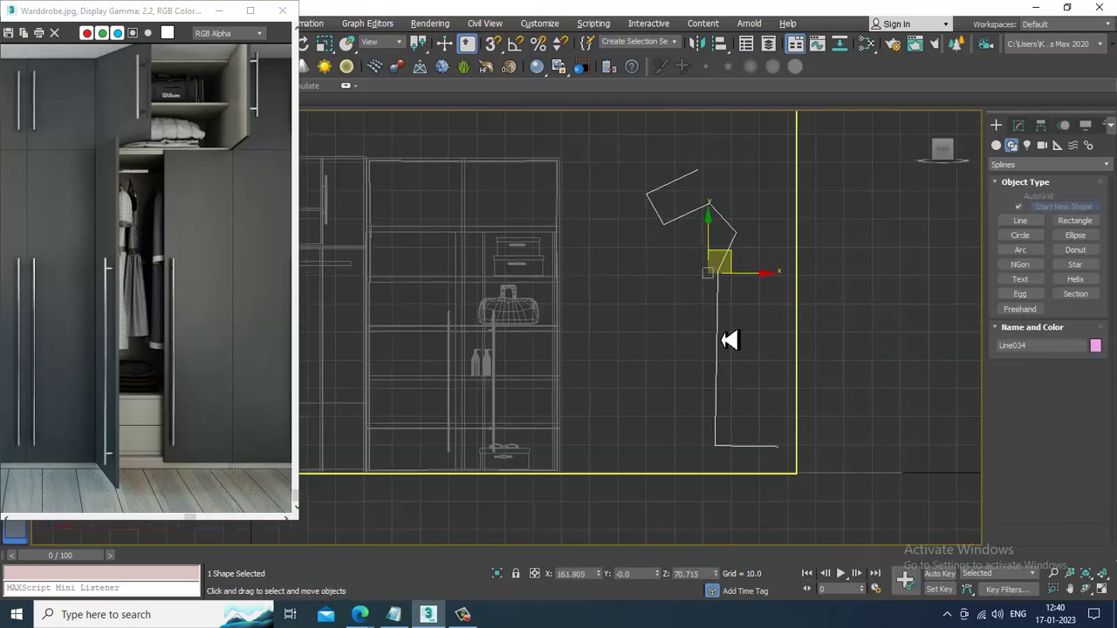
scroll(727, 338, up, 2)
key(1)
middle_drag(653, 338, 661, 292)
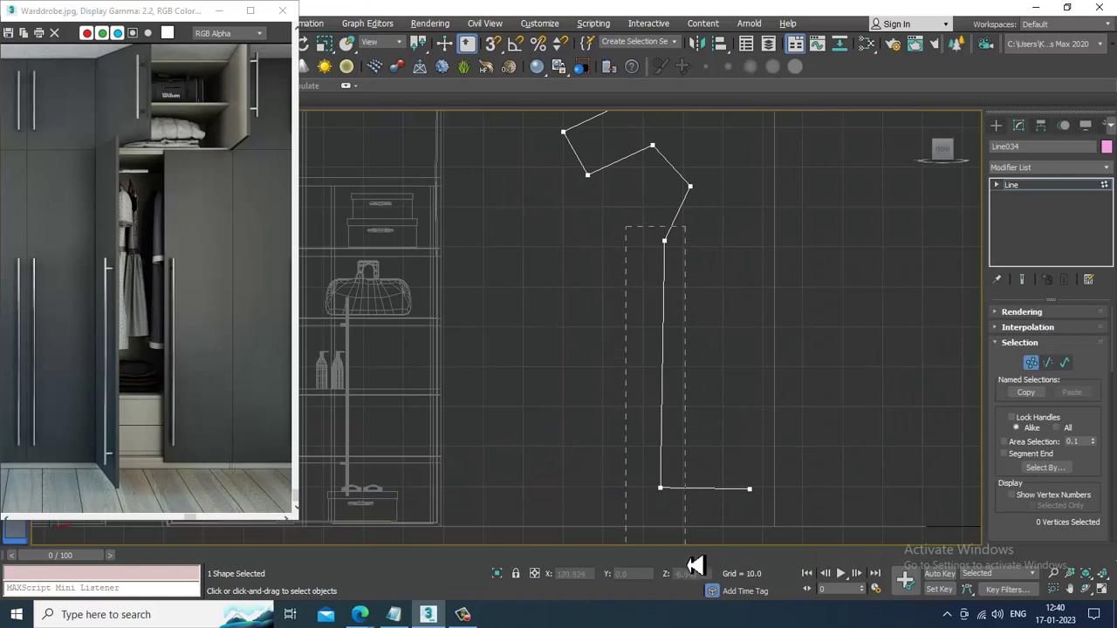
drag(1019, 530, 1010, 46)
click(1020, 424)
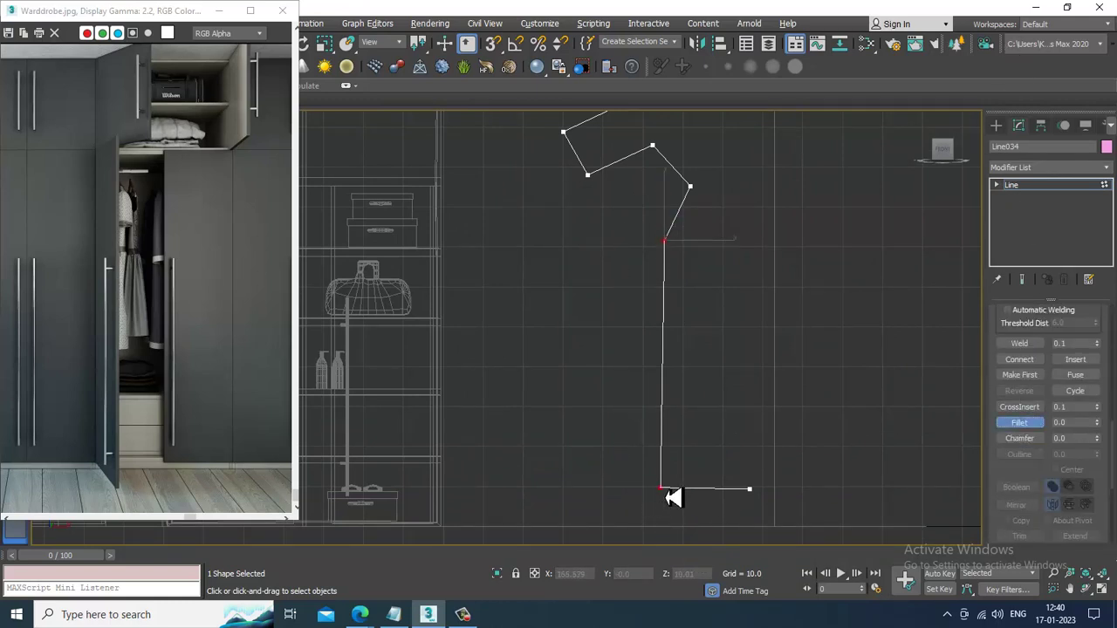
key(ctrl+z)
middle_drag(708, 243, 688, 327)
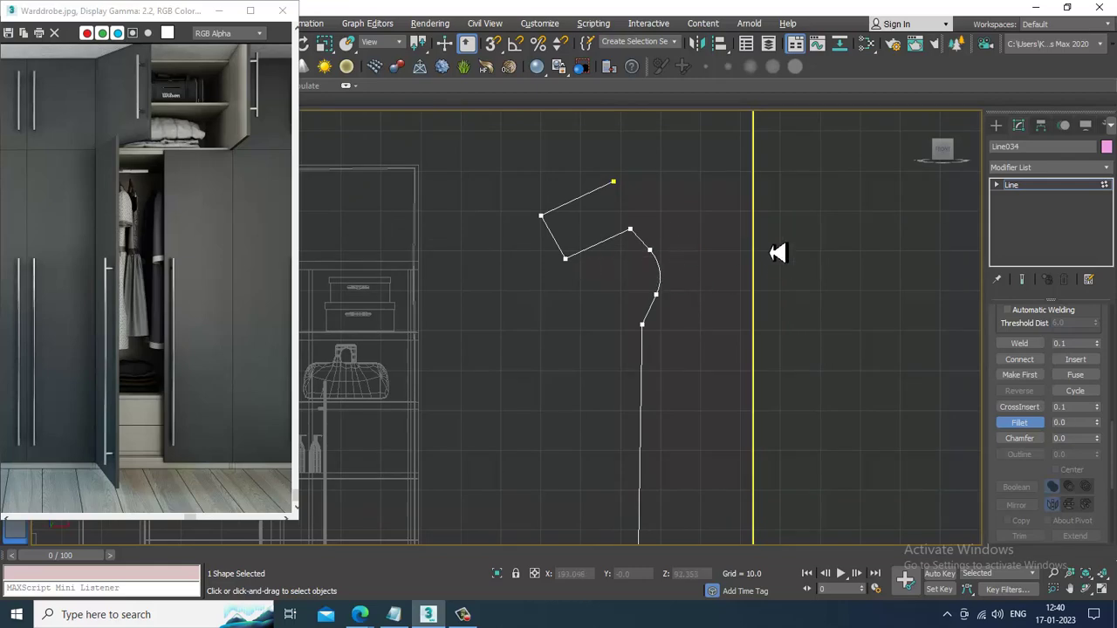
scroll(772, 262, down, 2)
scroll(665, 229, up, 2)
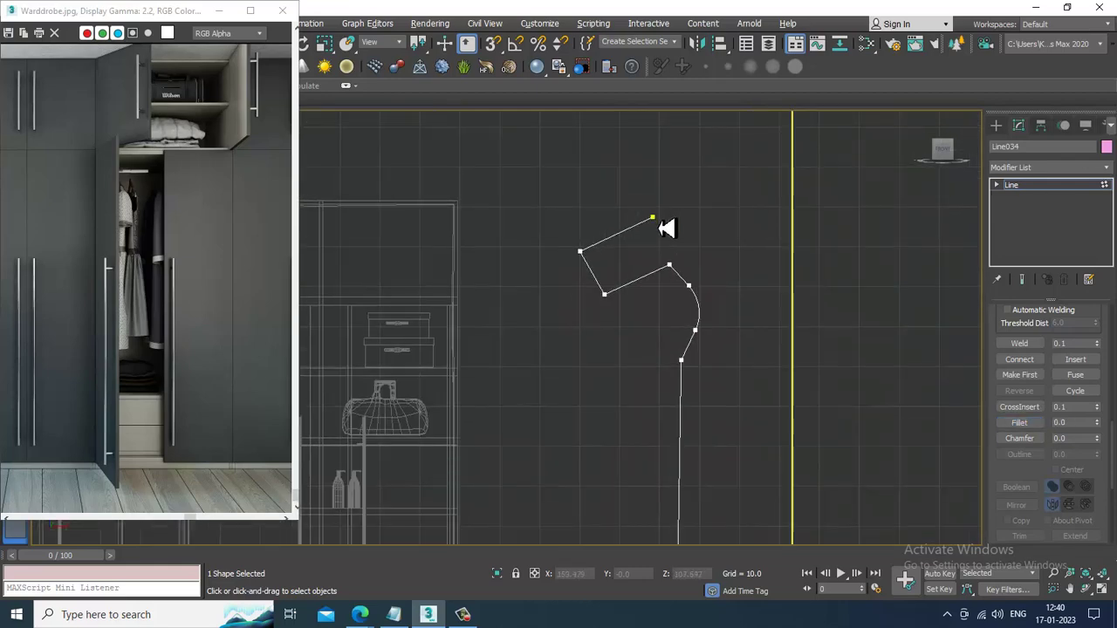
scroll(764, 246, down, 3)
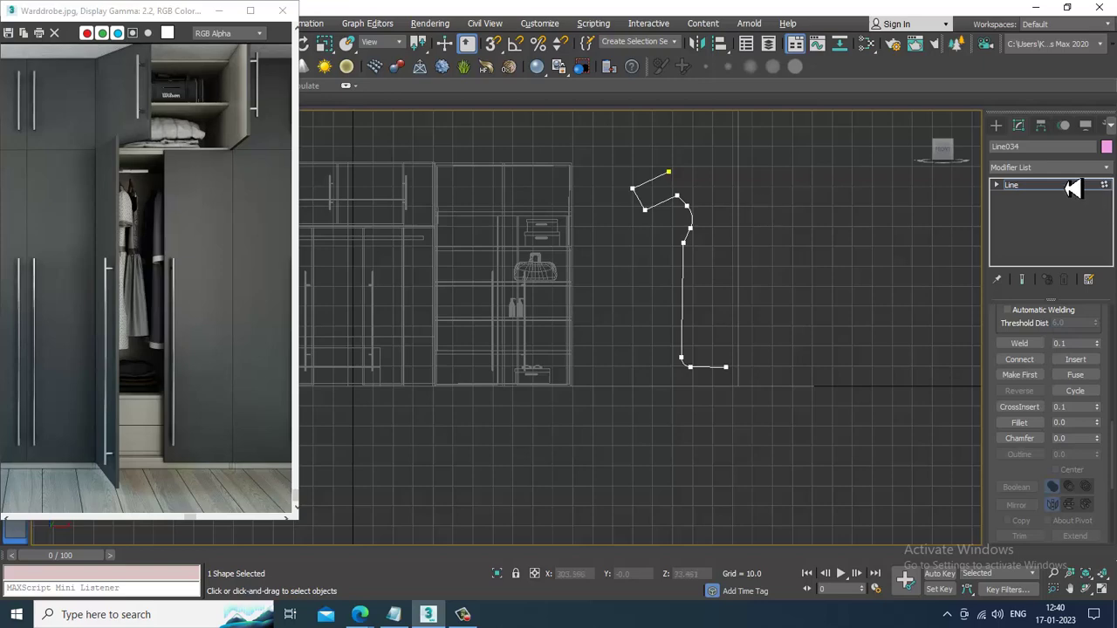
middle_drag(794, 284, 798, 286)
click(1069, 186)
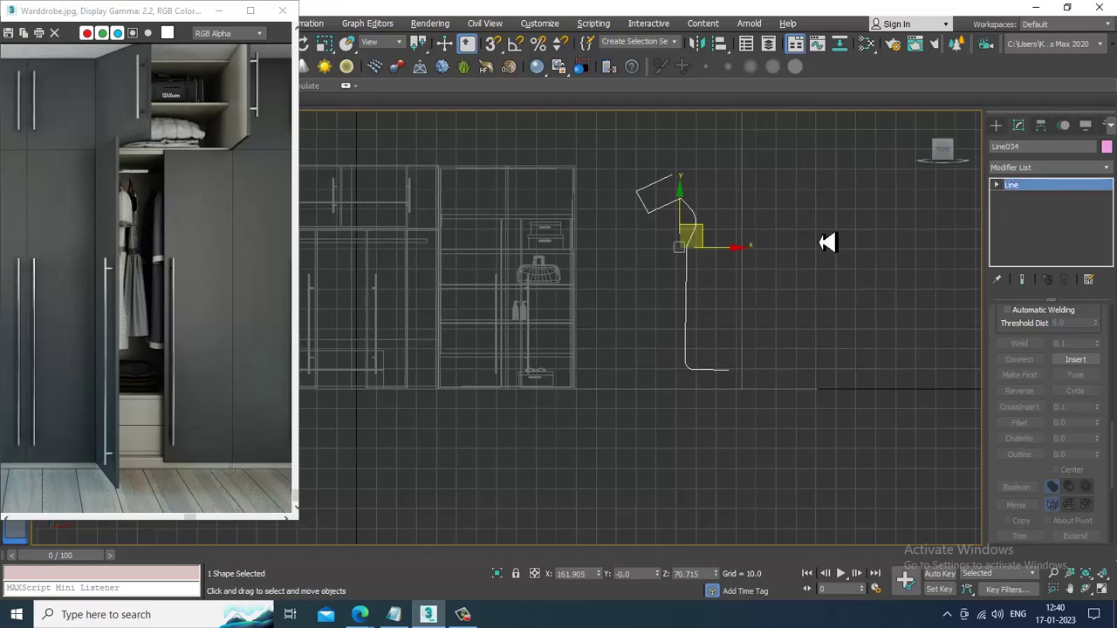
- Mirror the half outline across the X axis as a copy and move it about 51 units along X to face the original
scroll(778, 253, up, 2)
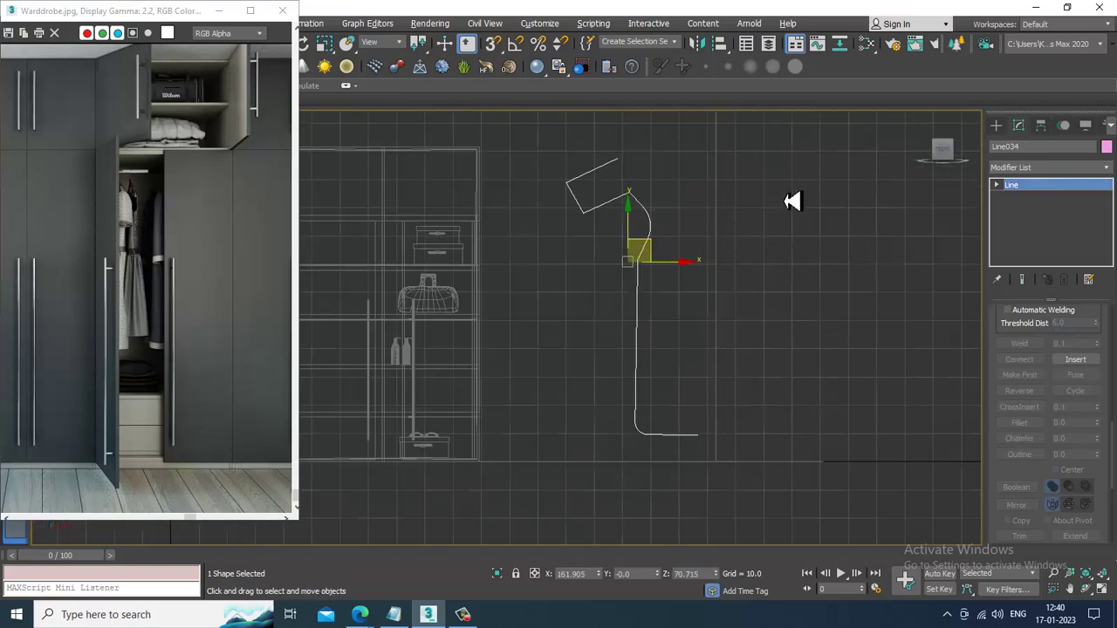
middle_drag(756, 184, 732, 238)
click(702, 50)
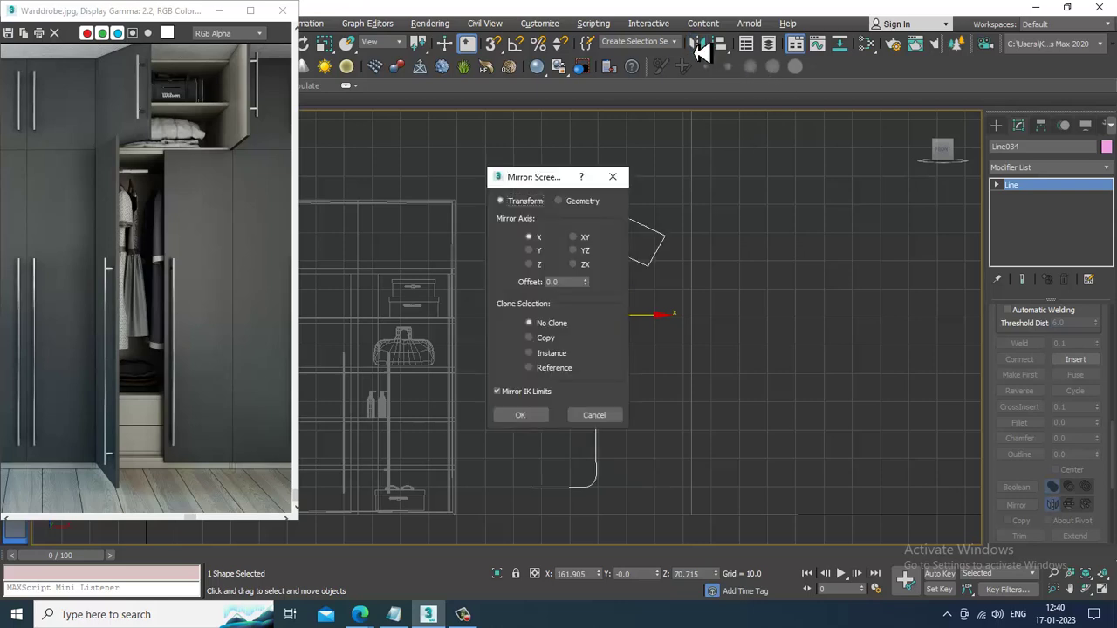
click(528, 338)
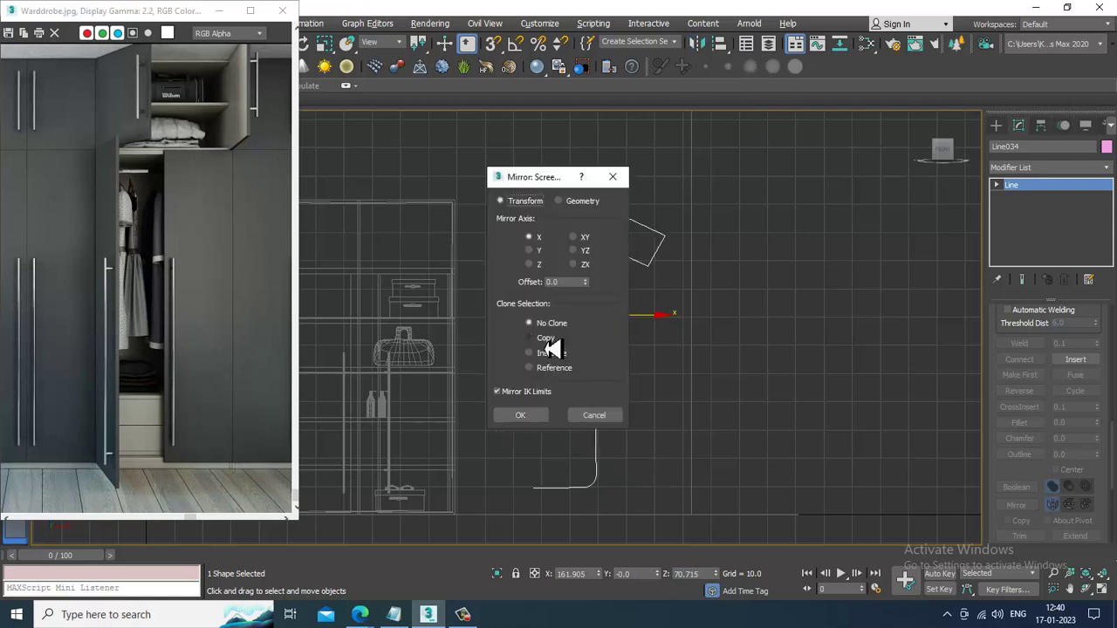
click(521, 416)
drag(669, 324, 809, 347)
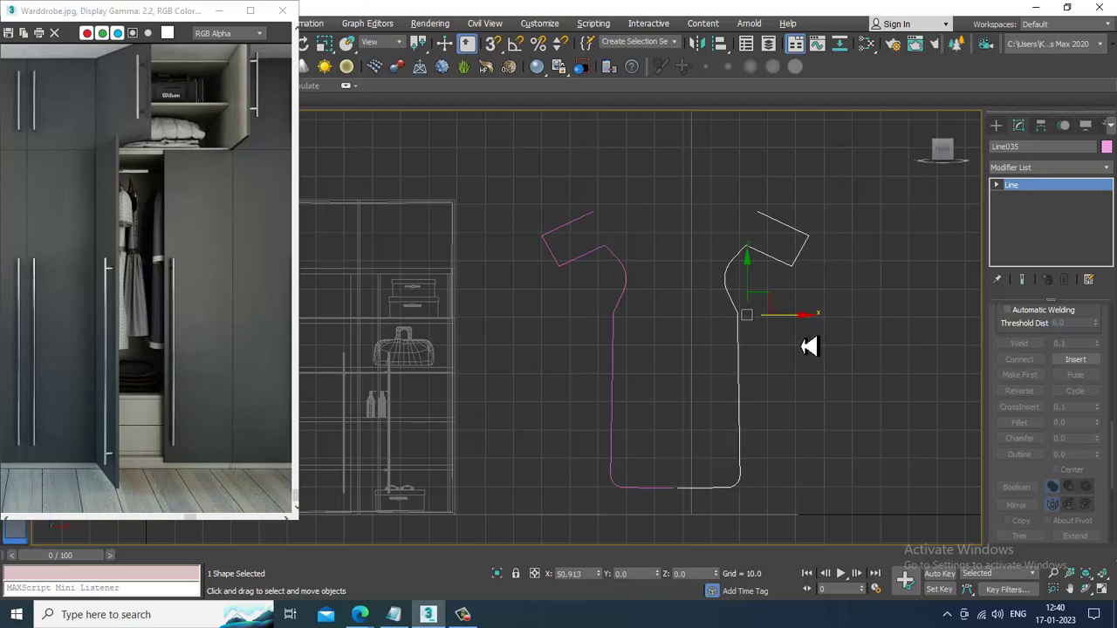
- Attach the original half outline to the mirrored copy to make one garment spline
middle_drag(761, 313, 771, 322)
scroll(762, 292, up, 2)
middle_drag(690, 171, 701, 266)
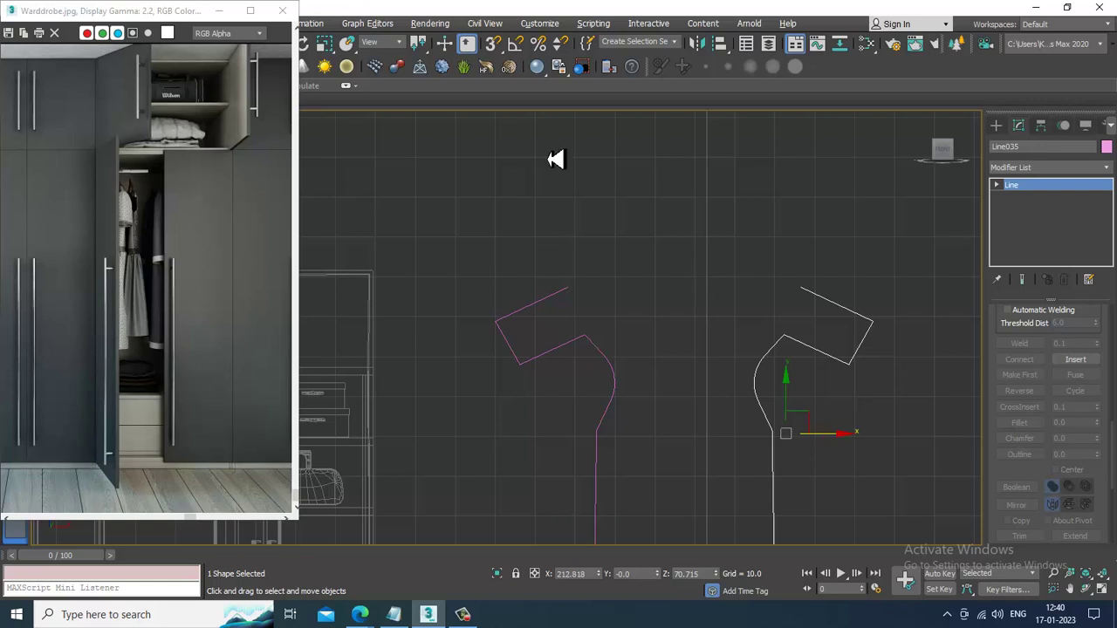
middle_drag(650, 306, 639, 174)
middle_drag(713, 311, 678, 139)
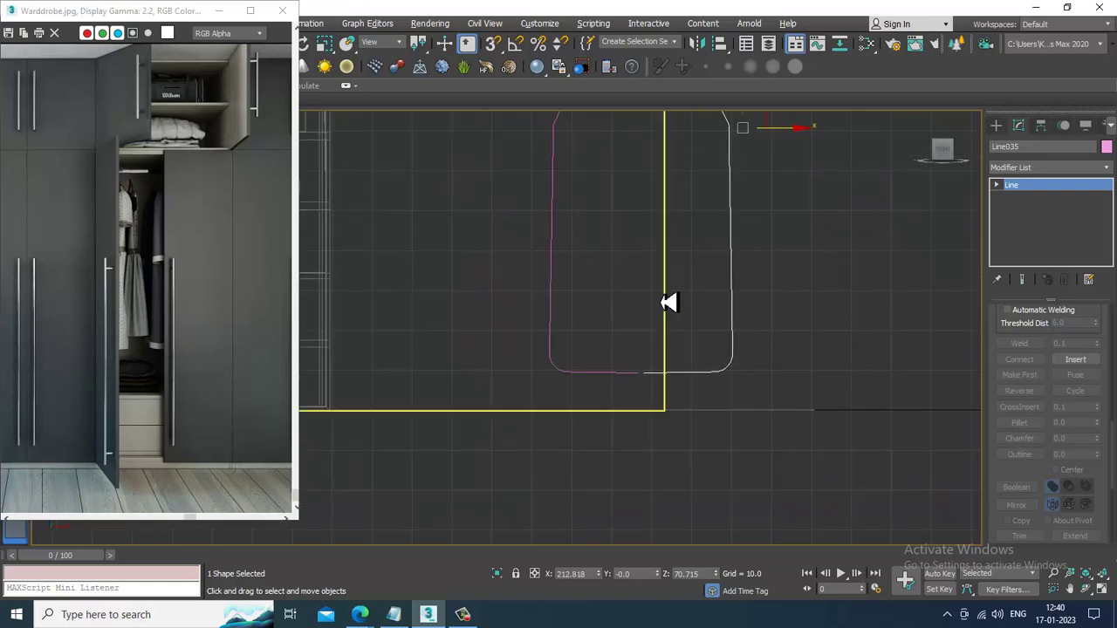
drag(1030, 489, 997, 564)
click(1019, 343)
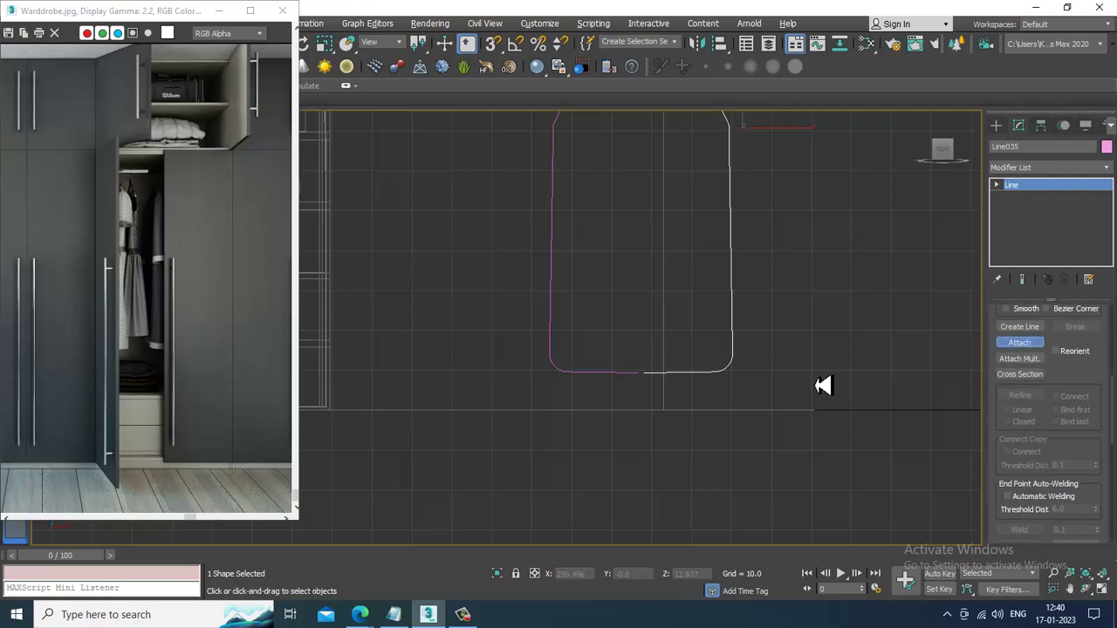
click(665, 387)
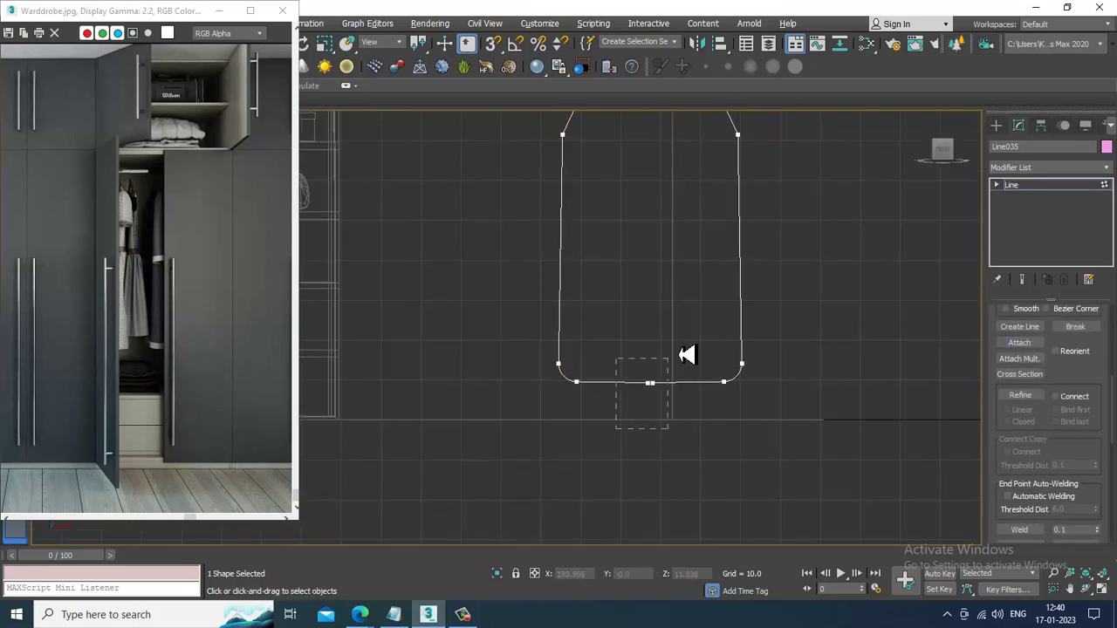
- Fuse and weld the two overlapping end vertices at the middle of the garment's hem
drag(680, 354, 681, 353)
right_click(652, 373)
click(634, 485)
right_click(650, 389)
click(643, 474)
scroll(646, 419, down, 2)
scroll(689, 352, up, 4)
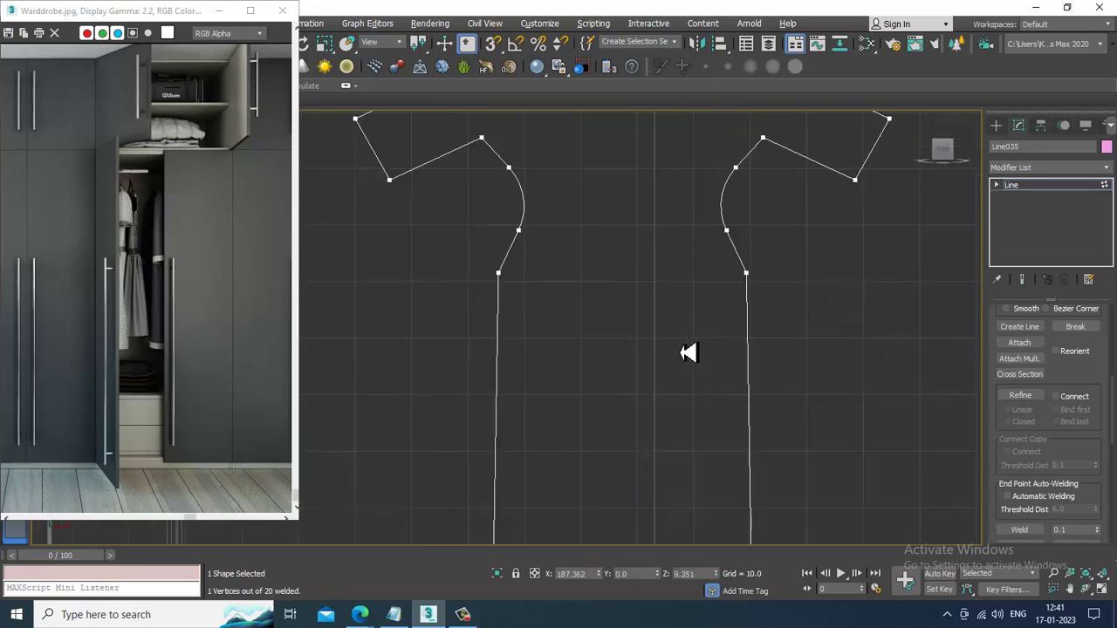
- Insert a neckline from the left shoulder's open end through a low centre vertex to the right shoulder's end, closing the spline
scroll(672, 352, down, 3)
scroll(1082, 469, up, 2)
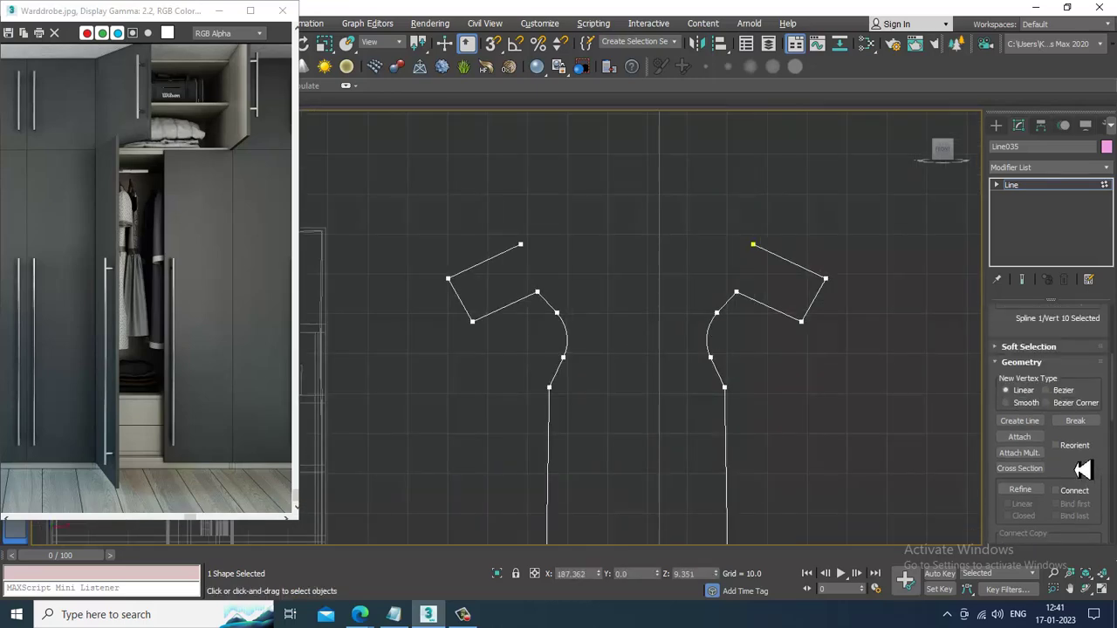
drag(1082, 470, 1072, 250)
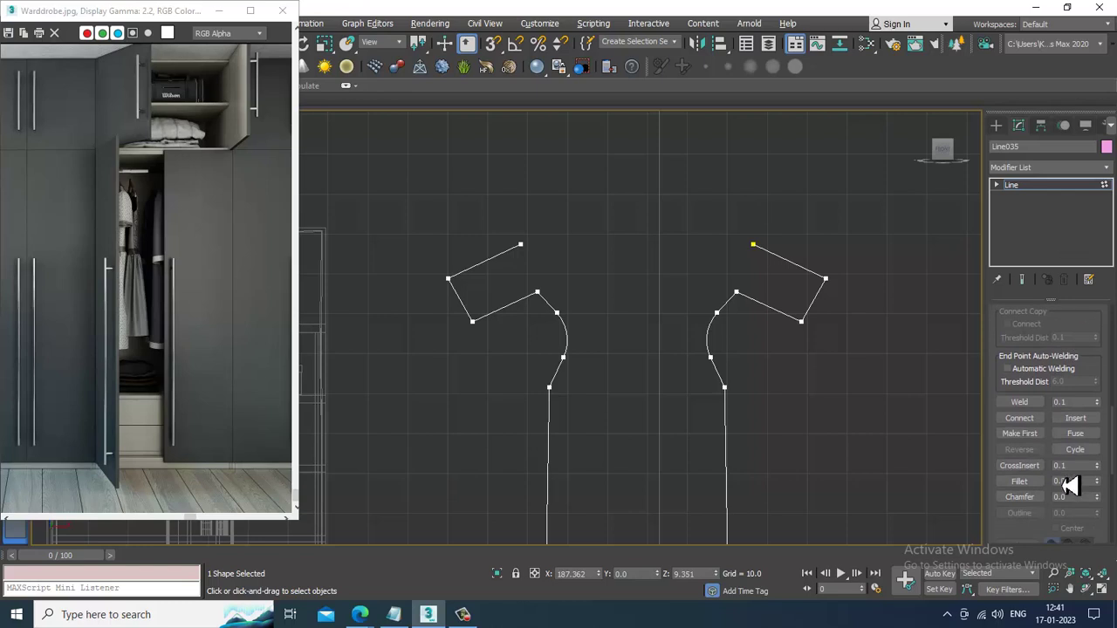
click(1077, 418)
click(522, 248)
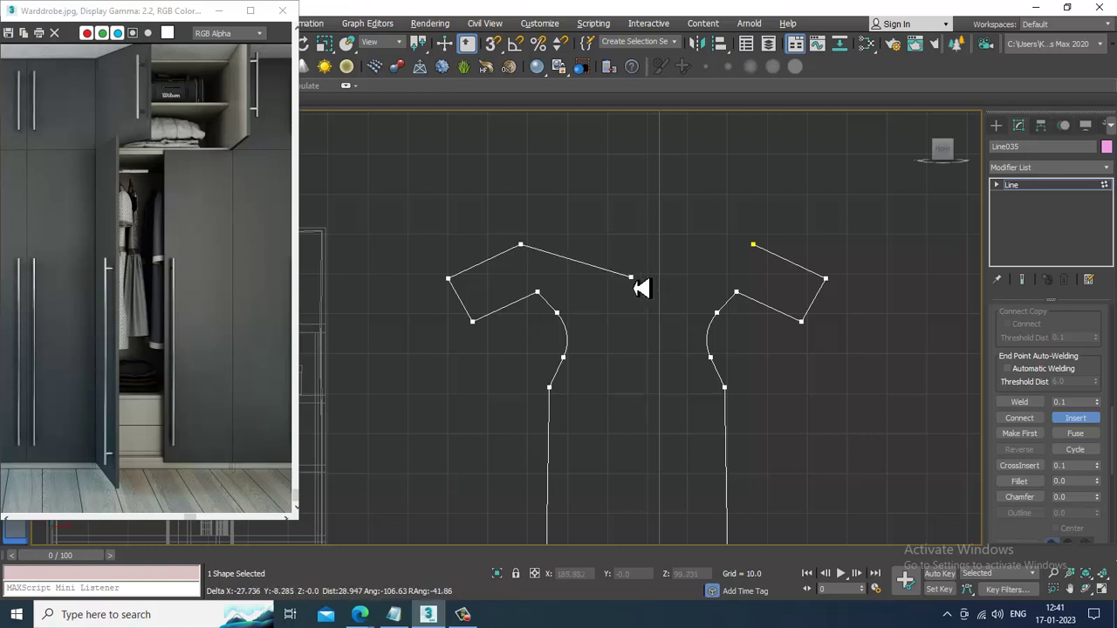
click(637, 277)
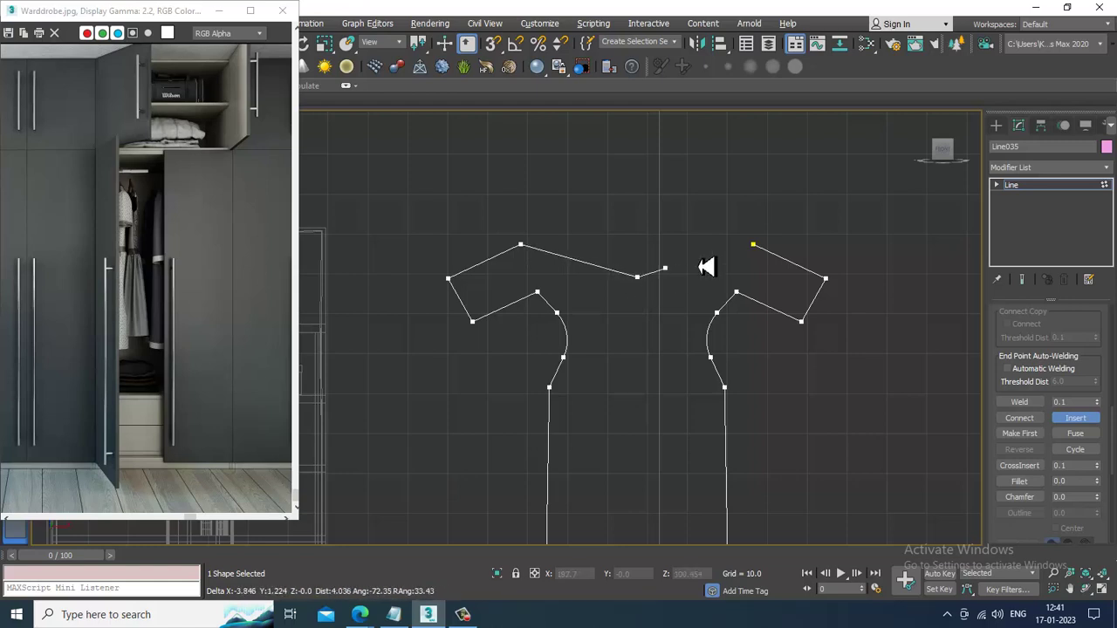
click(756, 249)
click(550, 351)
scroll(756, 291, up, 3)
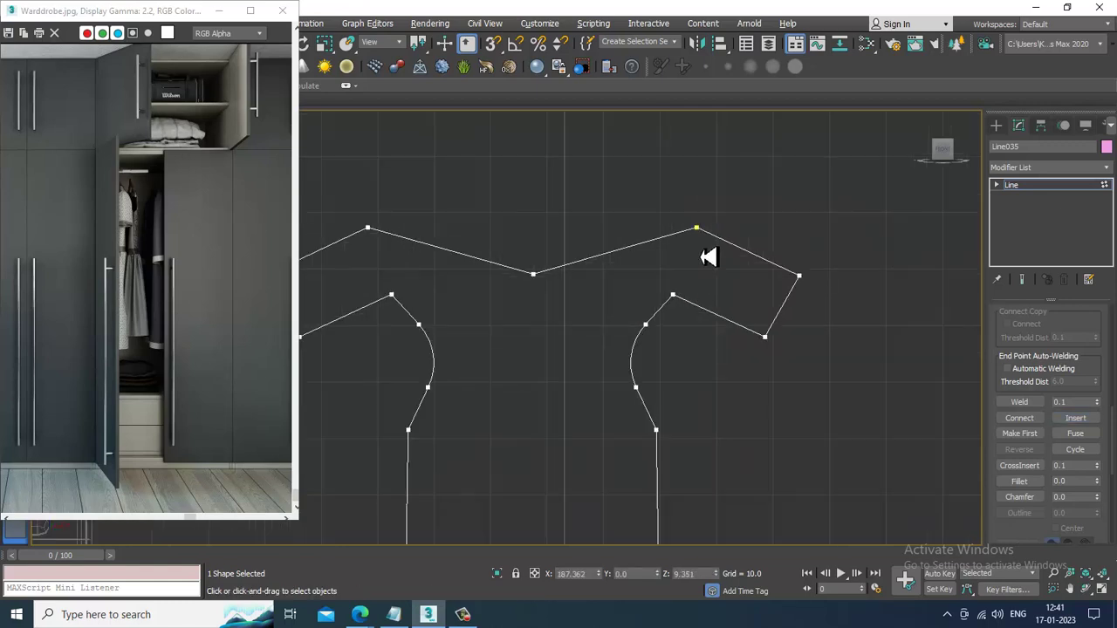
- Raise the right shoulder vertex and fillet the neckline's centre vertex into a wide curve
click(696, 226)
drag(707, 193, 706, 177)
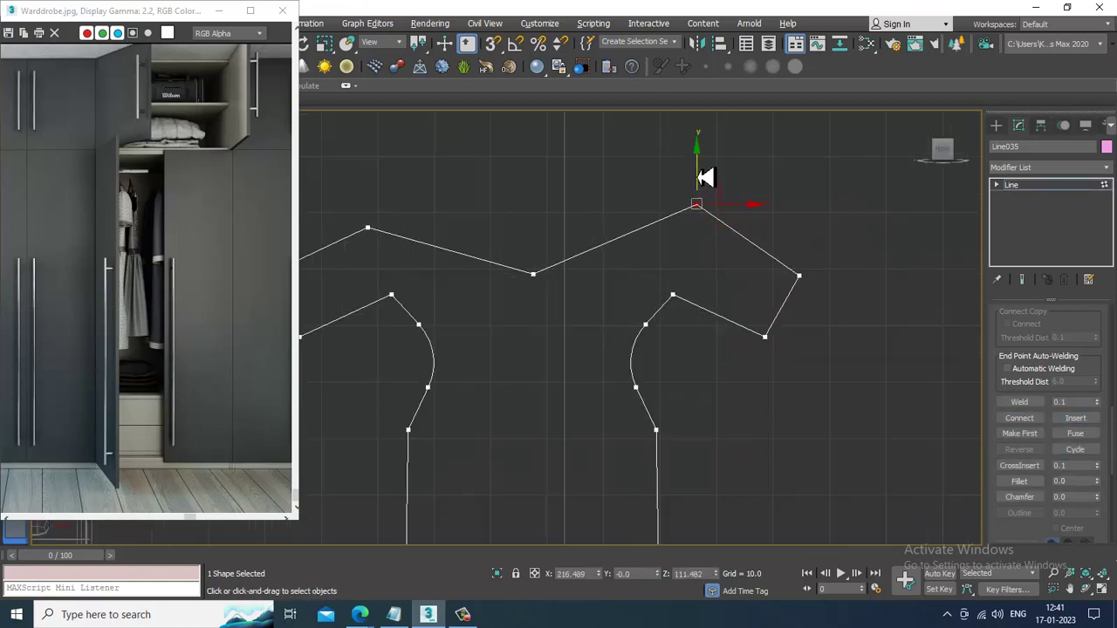
middle_drag(633, 264, 652, 265)
drag(600, 318, 588, 306)
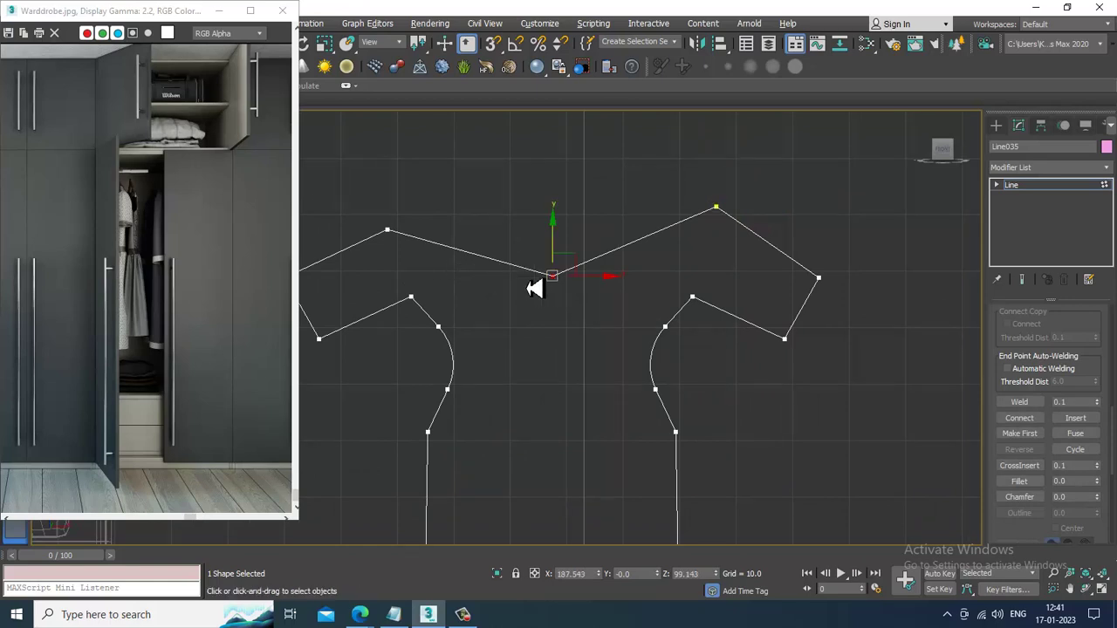
click(1019, 481)
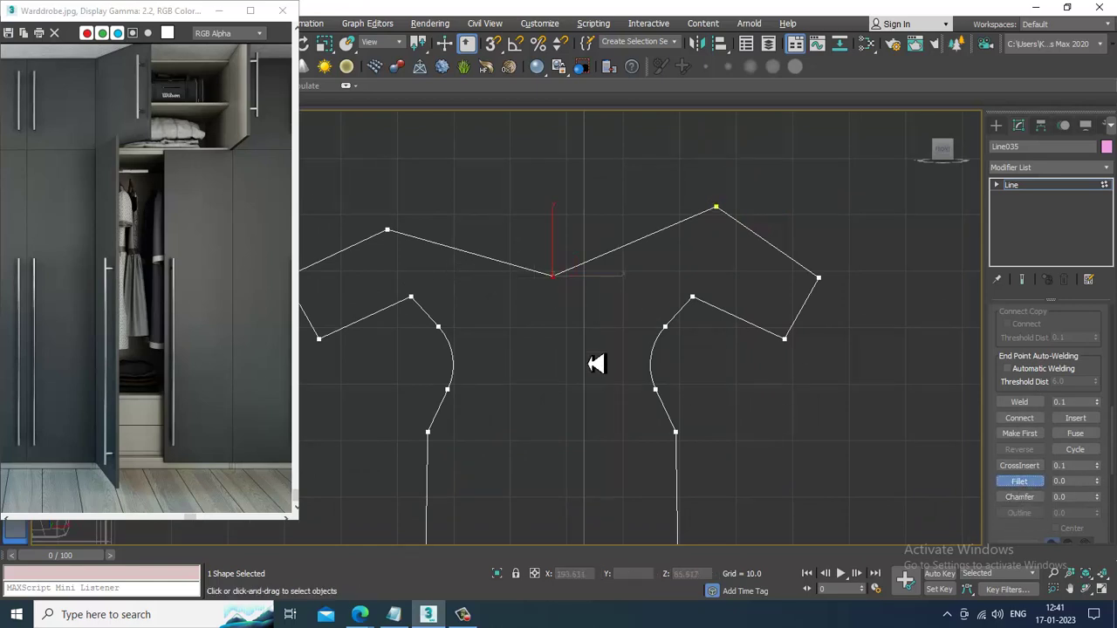
drag(527, 218, 526, 216)
right_click(514, 224)
- Raise the left shoulder vertex, the two neckline curve vertices and the right shoulder vertex to refine the neckline
middle_drag(489, 230, 583, 241)
drag(457, 213, 489, 186)
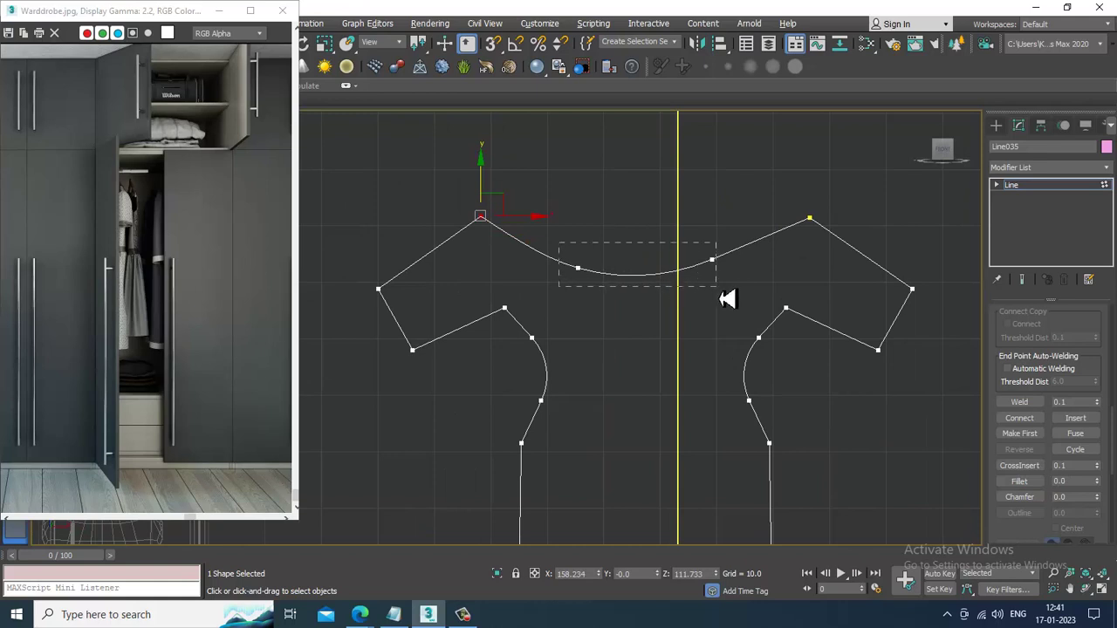
drag(722, 295, 721, 294)
drag(593, 234, 586, 202)
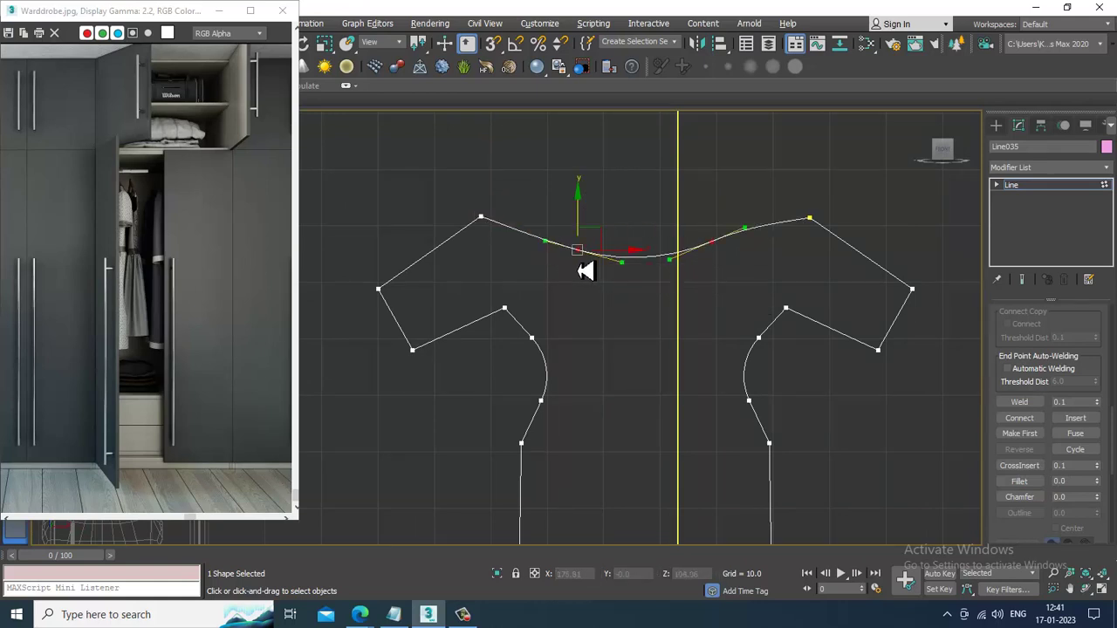
scroll(719, 243, down, 2)
drag(759, 187, 784, 174)
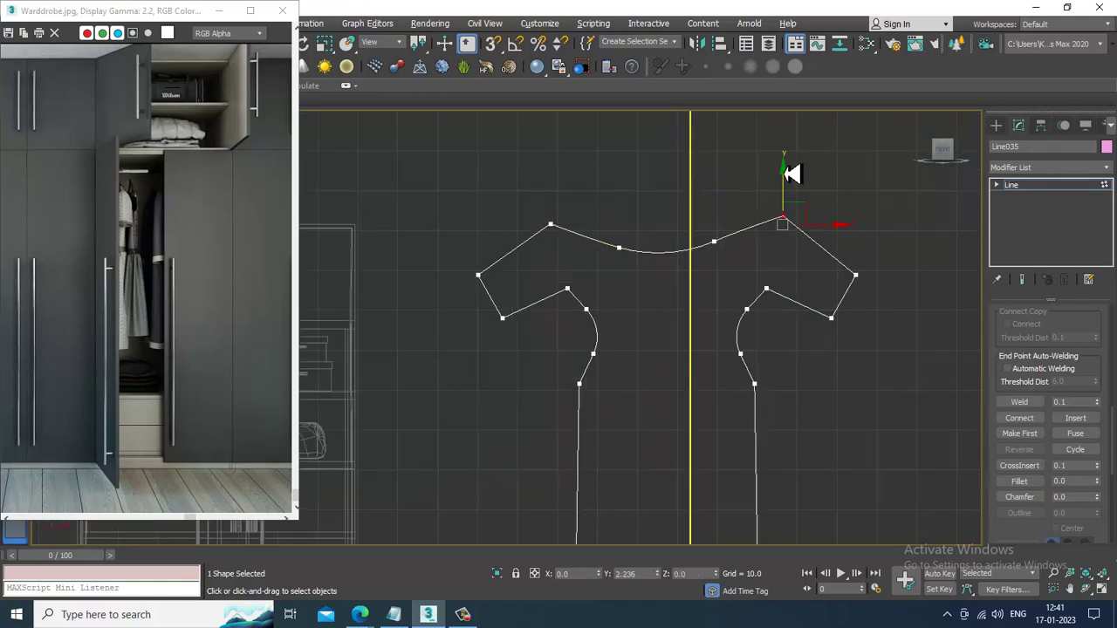
- Switch to the perspective view, focus on the garment spline and leave its vertex editing
scroll(779, 174, down, 3)
key(alt+w)
scroll(796, 422, down, 4)
key(alt+w)
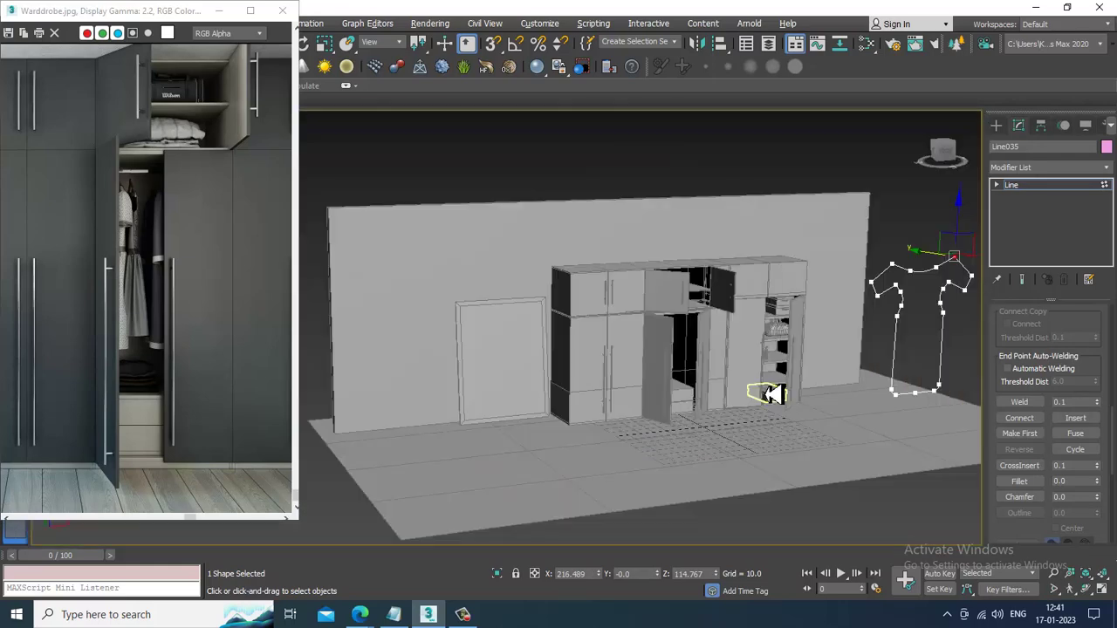
key(z)
scroll(813, 375, down, 4)
scroll(763, 386, down, 6)
alt+middle_drag(745, 361, 742, 355)
scroll(741, 355, up, 3)
click(1019, 186)
alt+middle_drag(808, 293, 780, 316)
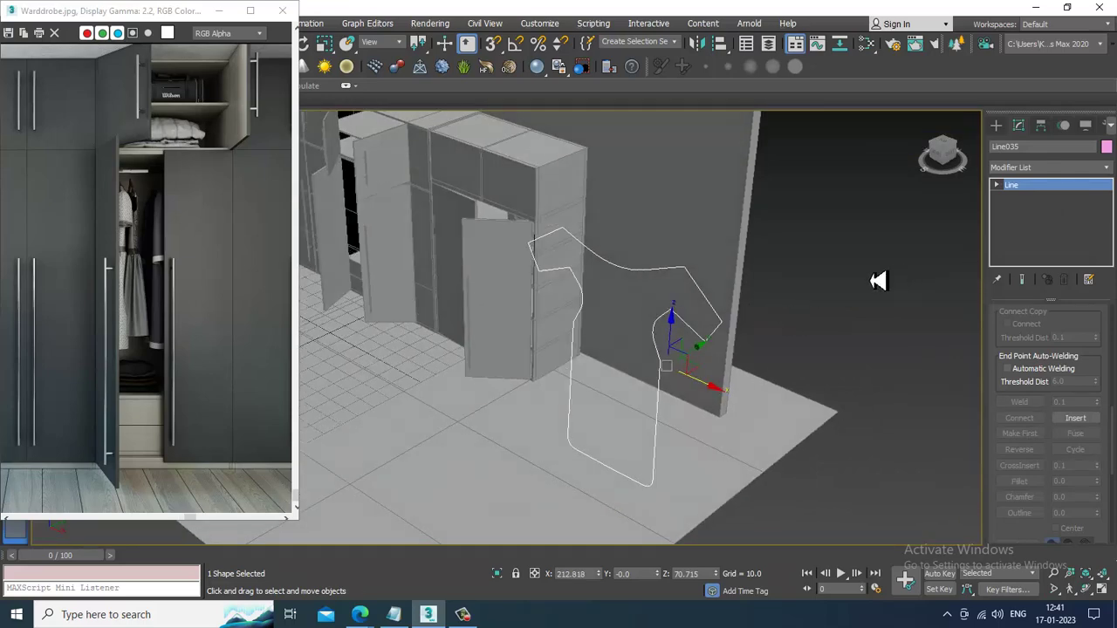
alt+middle_drag(877, 280, 756, 305)
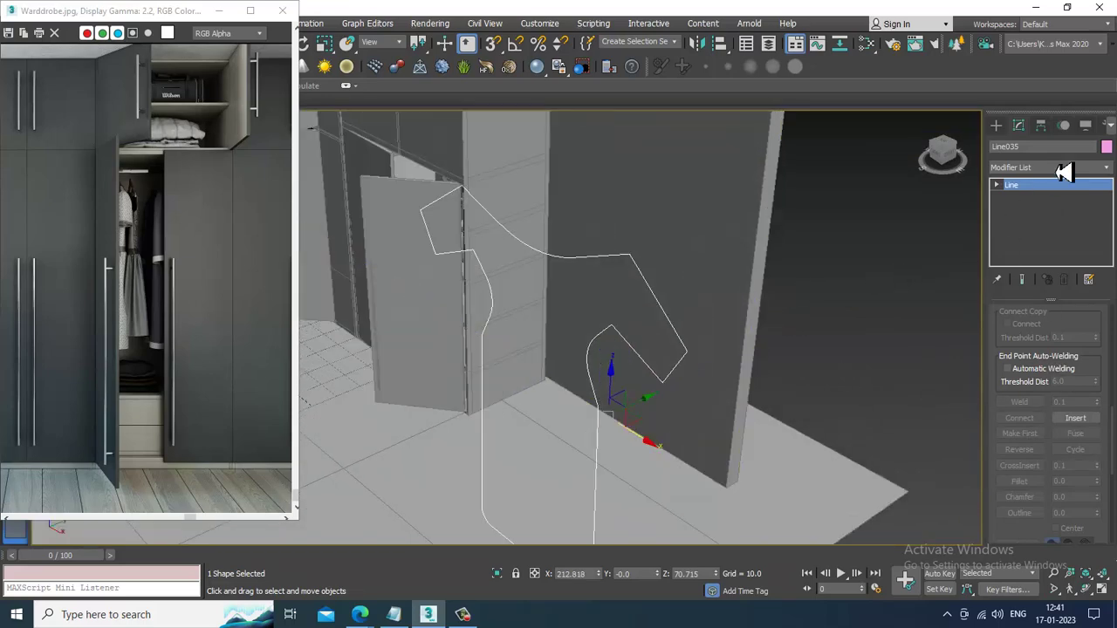
right_click(679, 366)
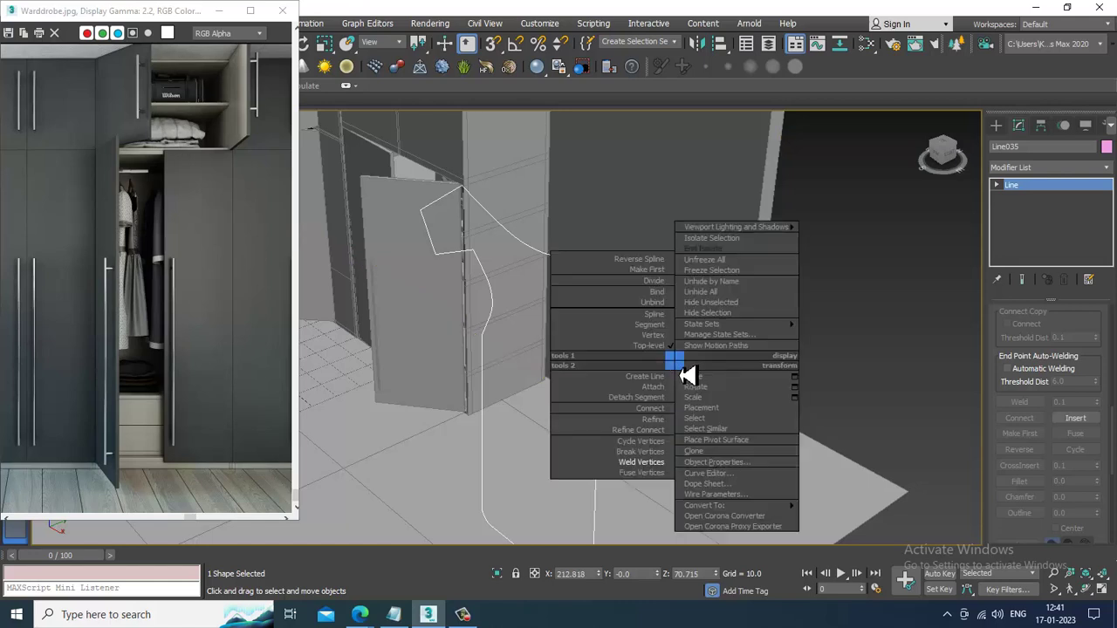
mouse_move(743, 506)
click(848, 526)
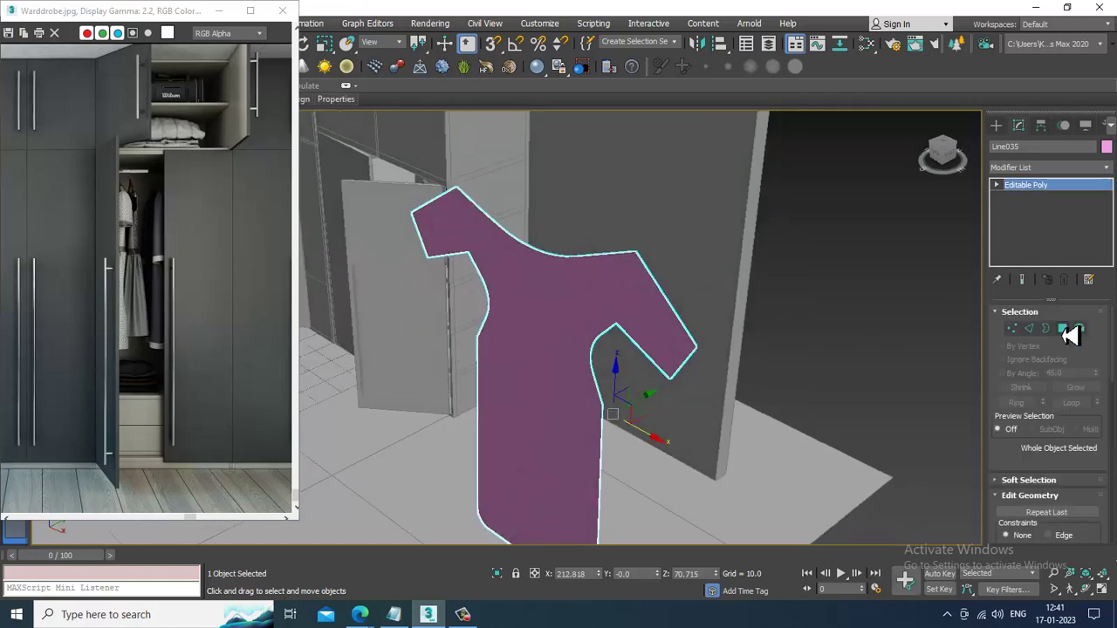
mouse_move(625, 283)
alt+middle_down()
mouse_move(524, 297)
mouse_move(625, 277)
alt+middle_up()
key(ctrl+z)
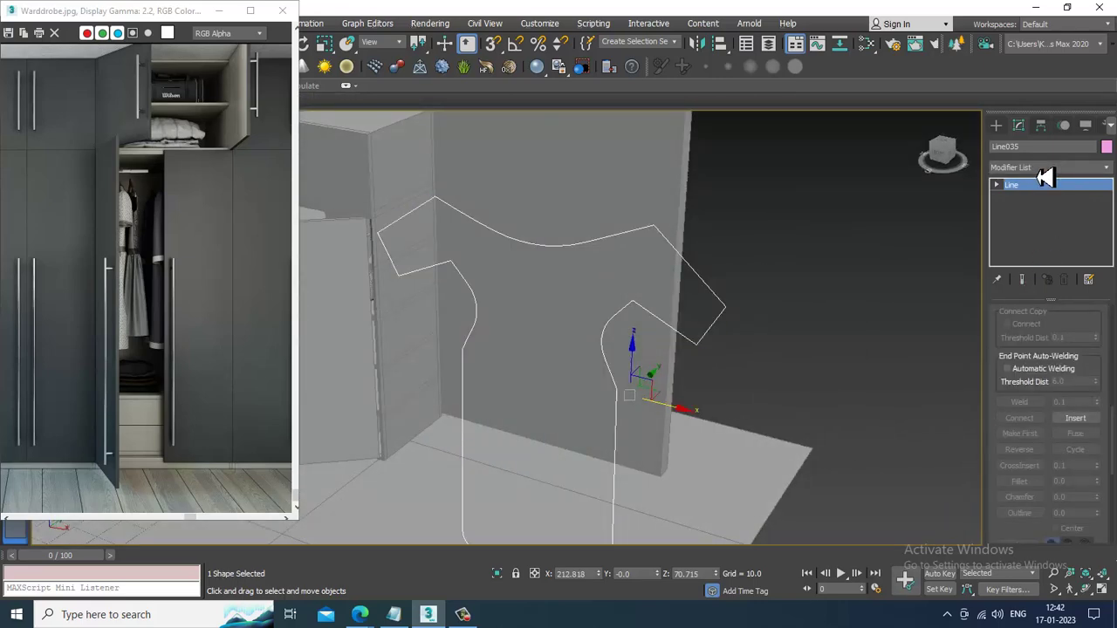
- Reselect the garment spline and convert it to an editable poly
click(792, 278)
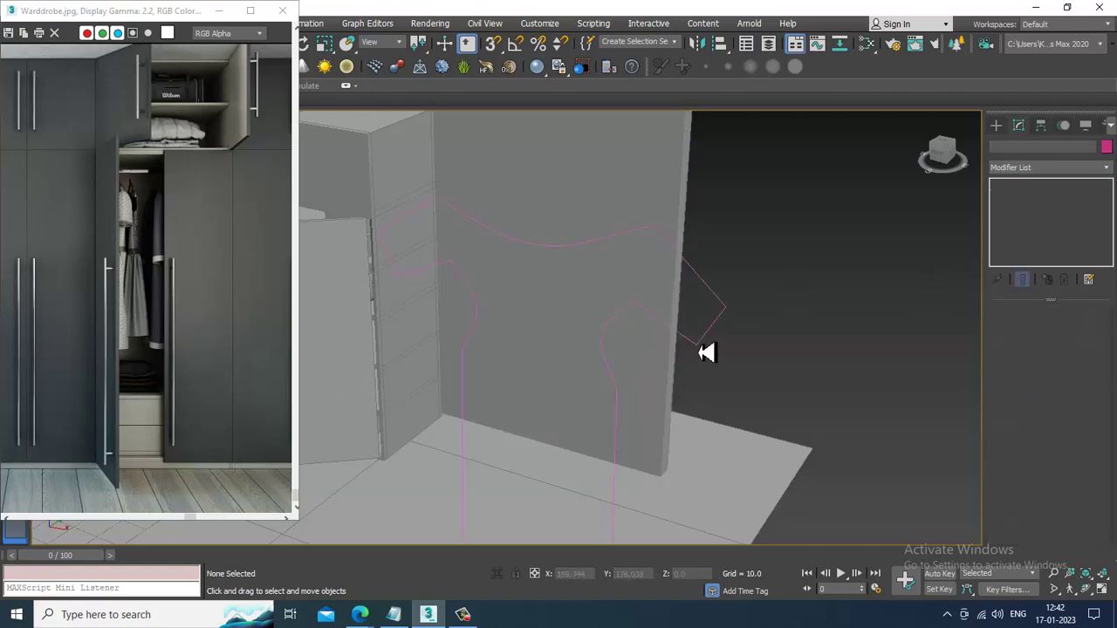
click(703, 350)
right_click(691, 337)
mouse_move(758, 482)
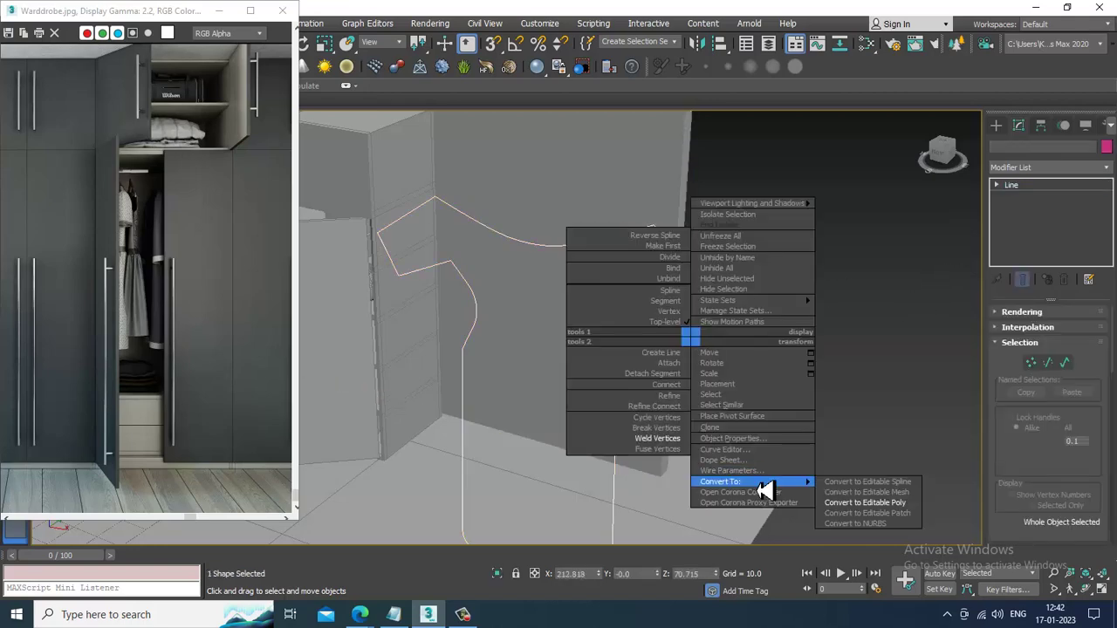
click(864, 499)
alt+middle_drag(788, 419, 727, 390)
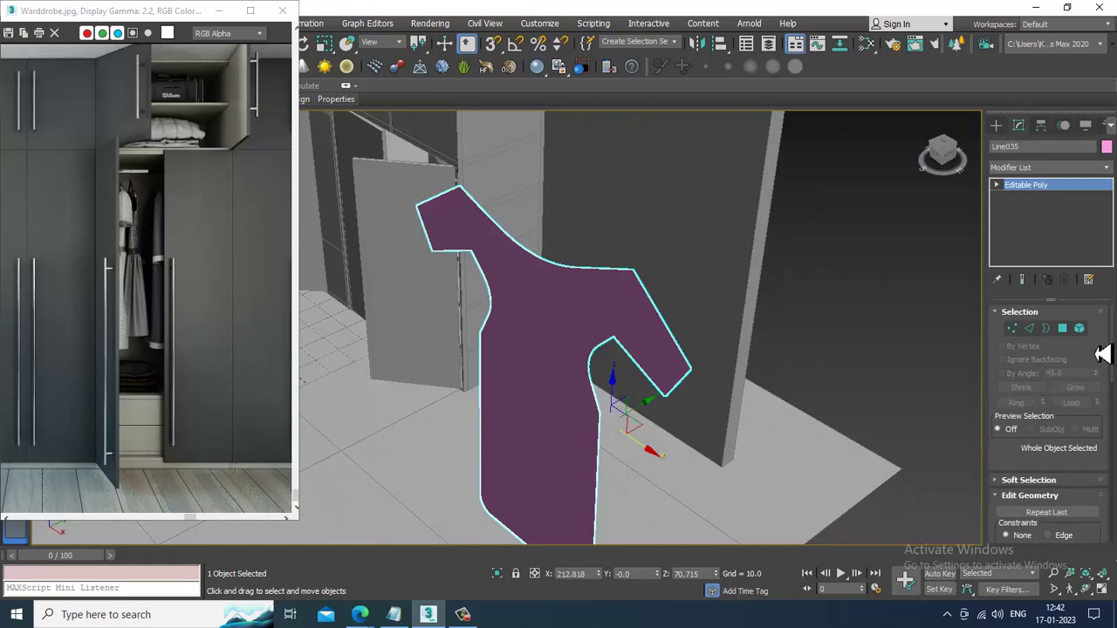
- Extrude the garment's single polygon by about 11.7 units to give it thickness
click(1063, 328)
click(513, 336)
alt+middle_drag(523, 341, 682, 372)
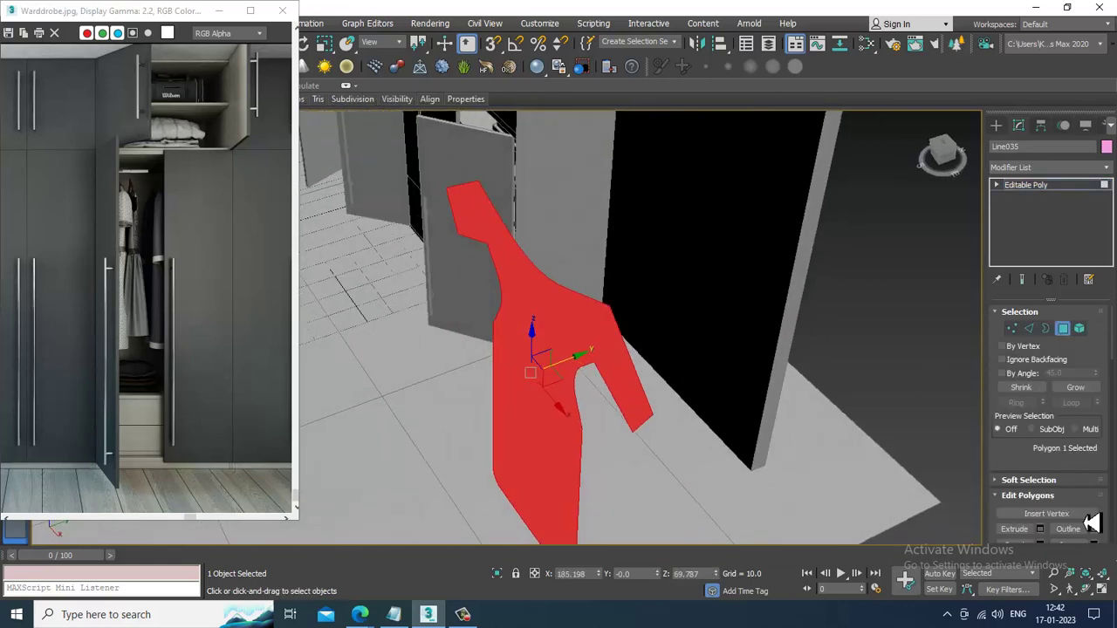
scroll(1028, 447, down, 1)
click(1040, 504)
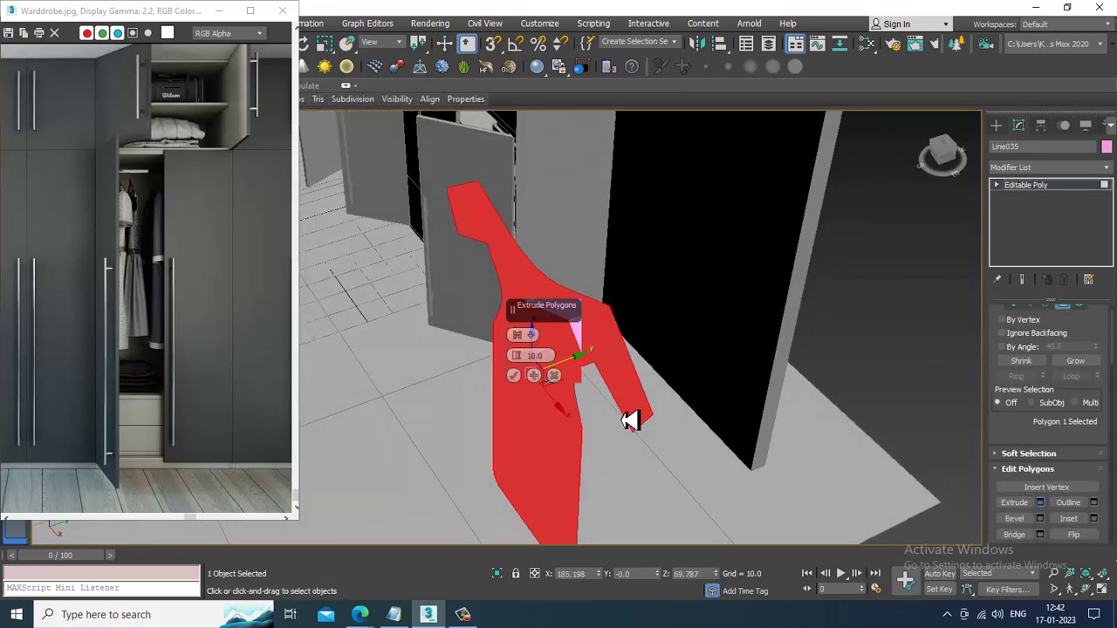
drag(527, 339, 542, 374)
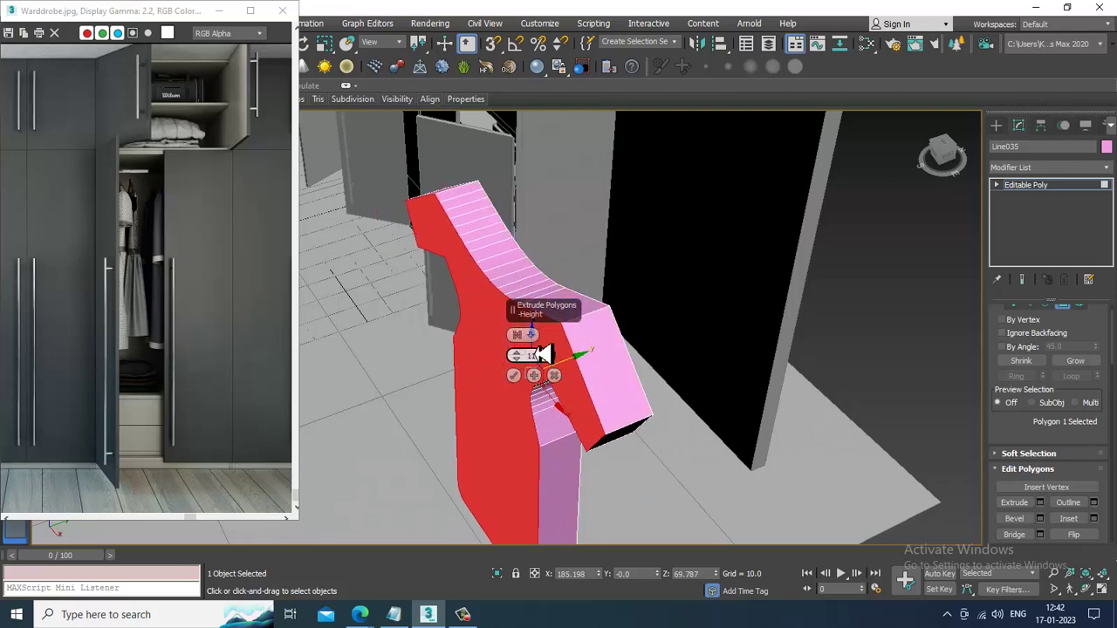
click(515, 375)
alt+middle_drag(524, 389, 663, 350)
scroll(567, 347, up, 3)
alt+middle_drag(689, 189, 667, 204)
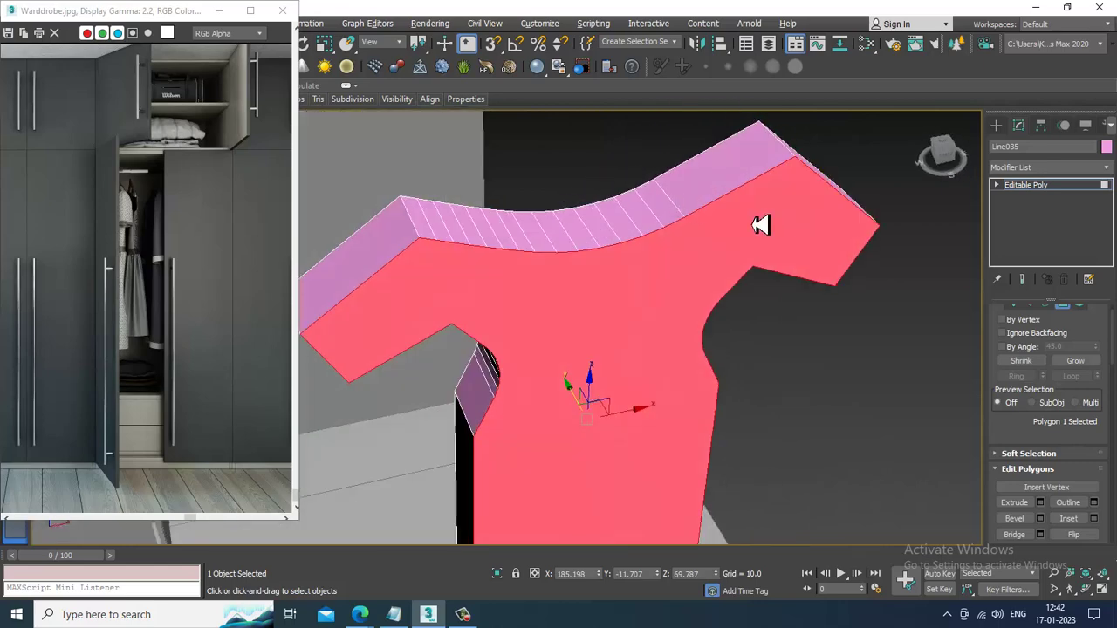
- Try to scale the garment's extruded front polygon and the whole garment object
alt+middle_drag(754, 225, 747, 192)
scroll(679, 245, up, 3)
scroll(651, 232, down, 3)
scroll(712, 225, up, 2)
scroll(773, 217, down, 3)
alt+middle_drag(824, 289, 807, 324)
key(r)
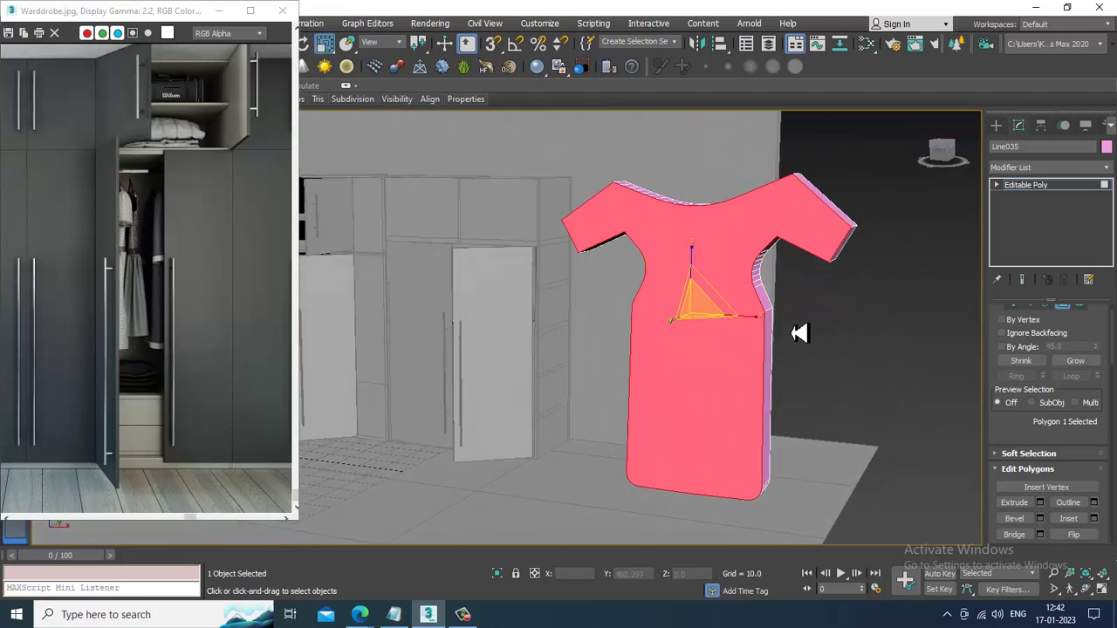
drag(757, 328, 741, 328)
key(ctrl+z)
click(1092, 187)
alt+middle_drag(777, 331, 863, 274)
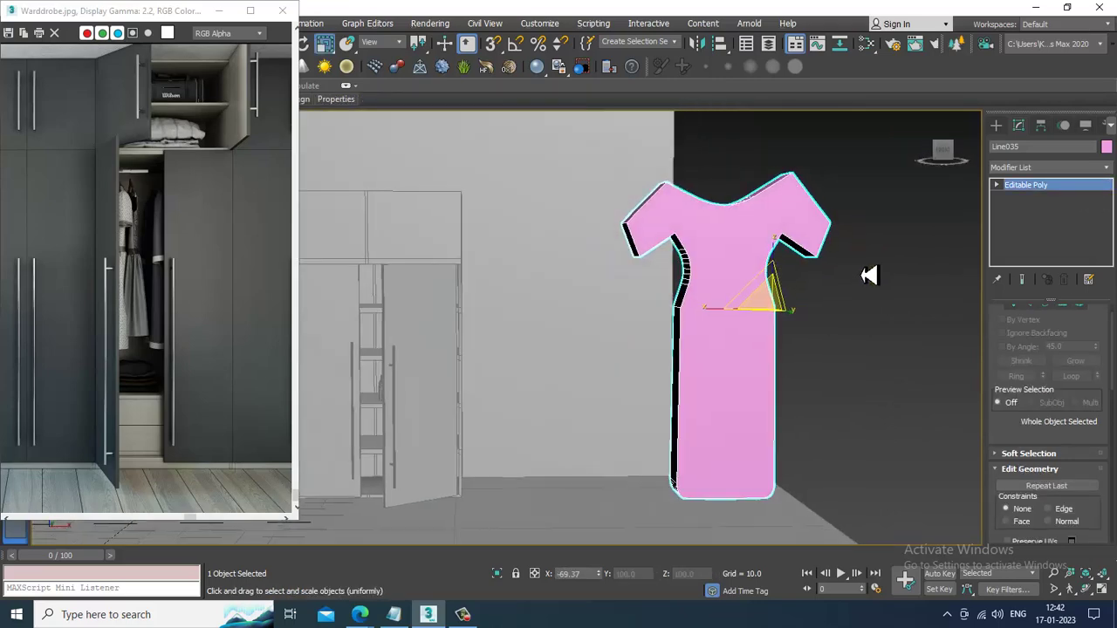
key(ctrl+z)
- Select the two right shoulder vertices in the front view and lower them level with the left shoulder
key(alt+w)
click(837, 215)
key(alt+w)
scroll(777, 253, down, 3)
scroll(769, 260, up, 5)
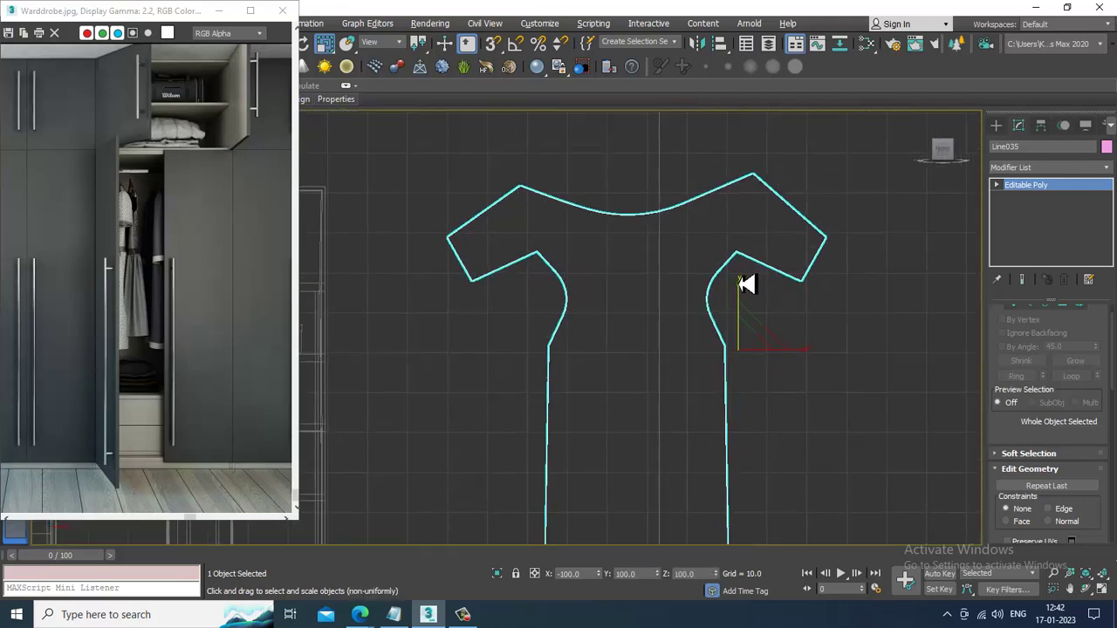
scroll(748, 237, down, 2)
click(997, 185)
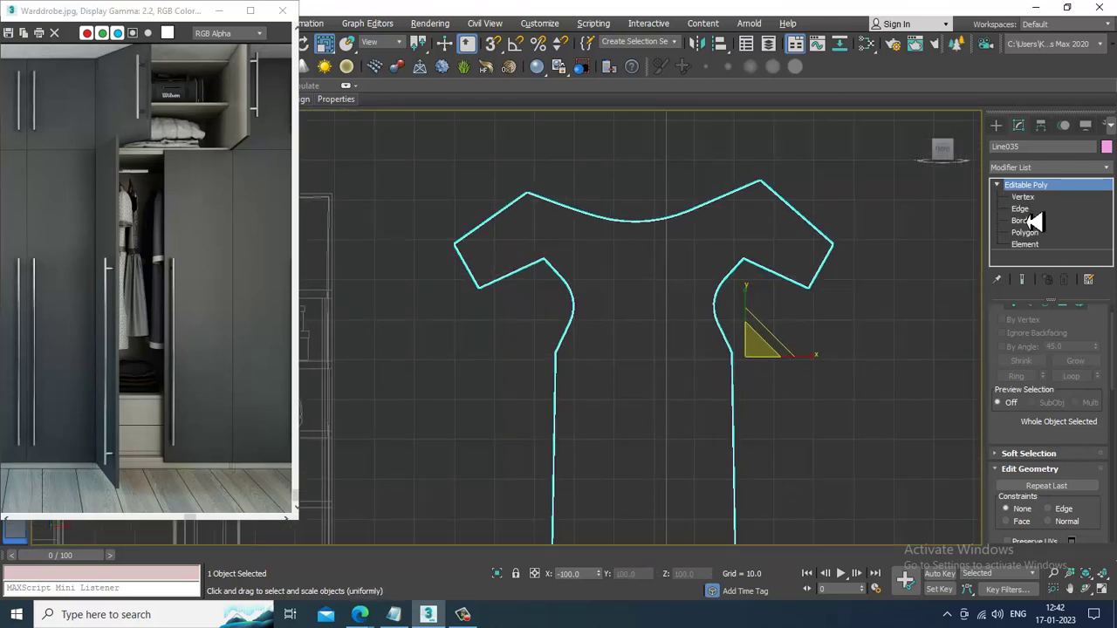
click(1023, 196)
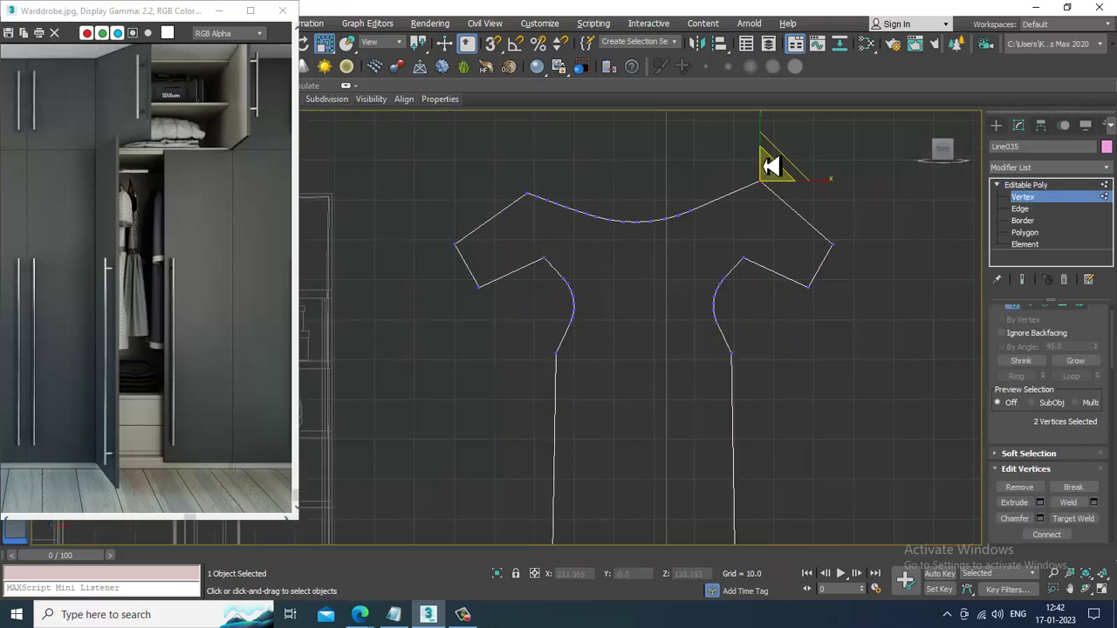
key(alt+w)
middle_click(818, 388)
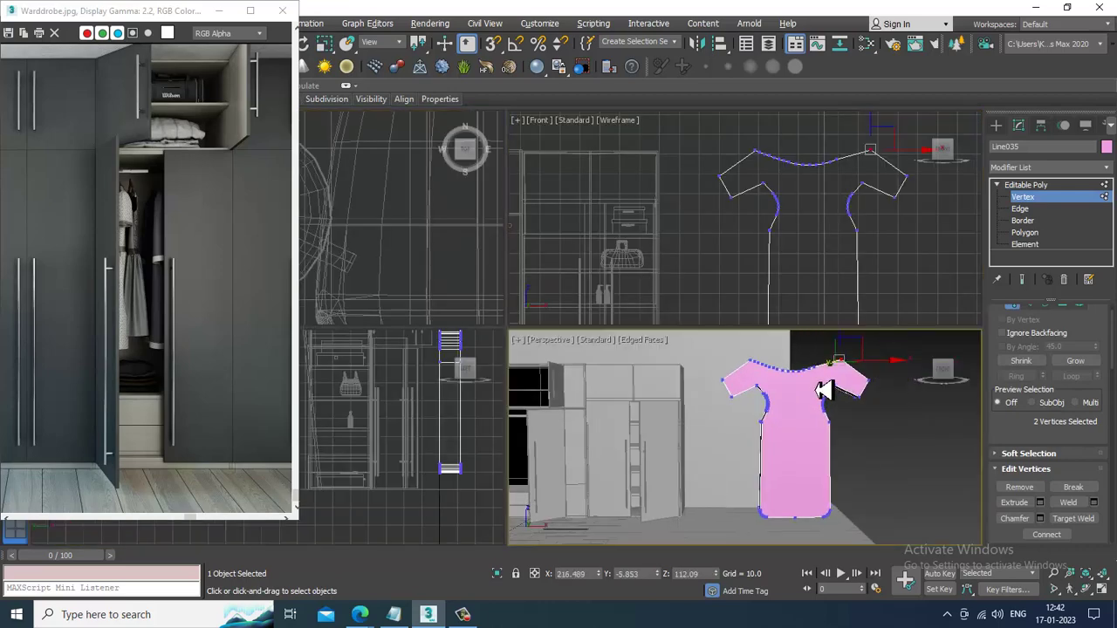
key(alt+w)
alt+middle_drag(790, 384, 806, 378)
- Select the garment's front polygon and isolate the garment from the rest of the scene
click(1025, 232)
click(641, 275)
alt+middle_drag(843, 264, 792, 118)
scroll(658, 259, up, 2)
alt+middle_drag(656, 402, 786, 354)
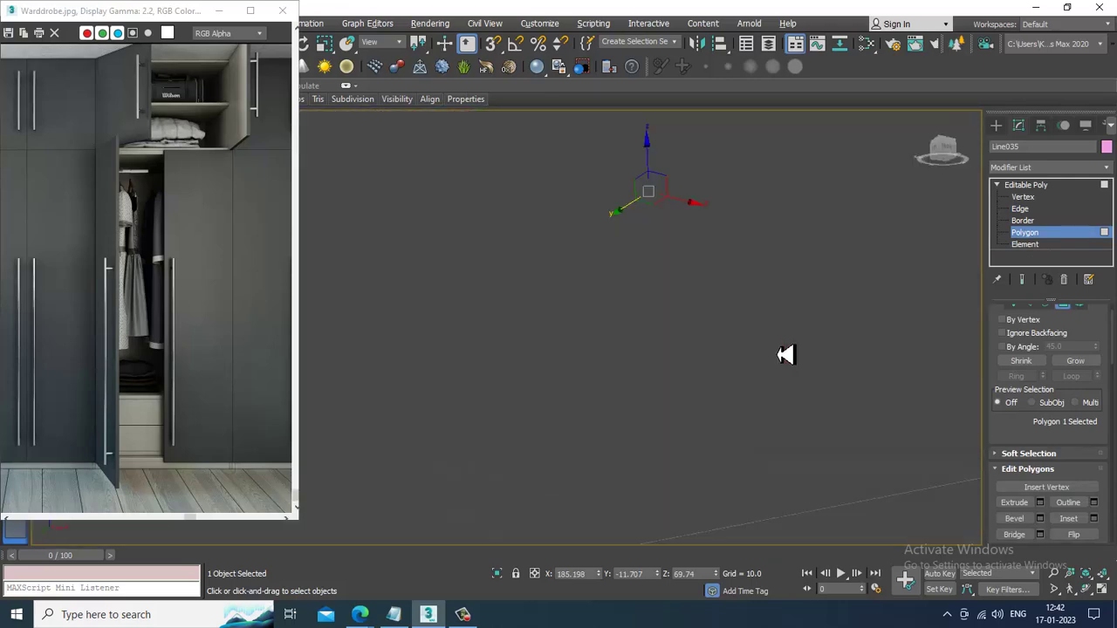
key(alt+q)
scroll(675, 433, down, 3)
alt+middle_drag(675, 433, 666, 378)
scroll(664, 375, up, 4)
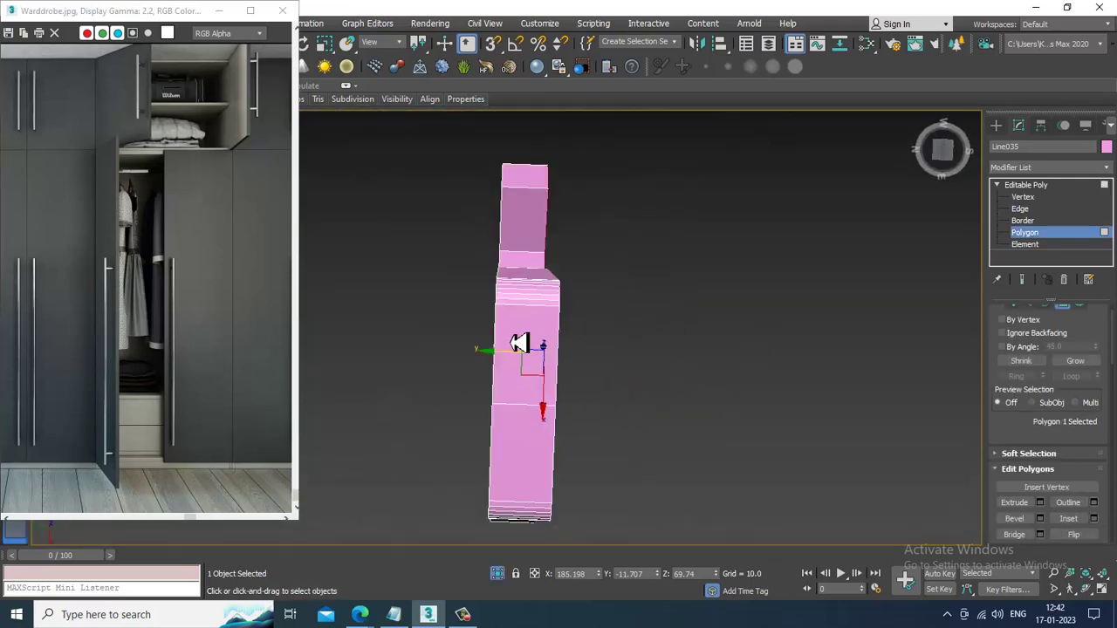
- Select the polygons on the underside of the garment's hem and subtract the unwanted polygons from the selection
ctrl+click(510, 447)
alt+middle_drag(511, 447, 515, 381)
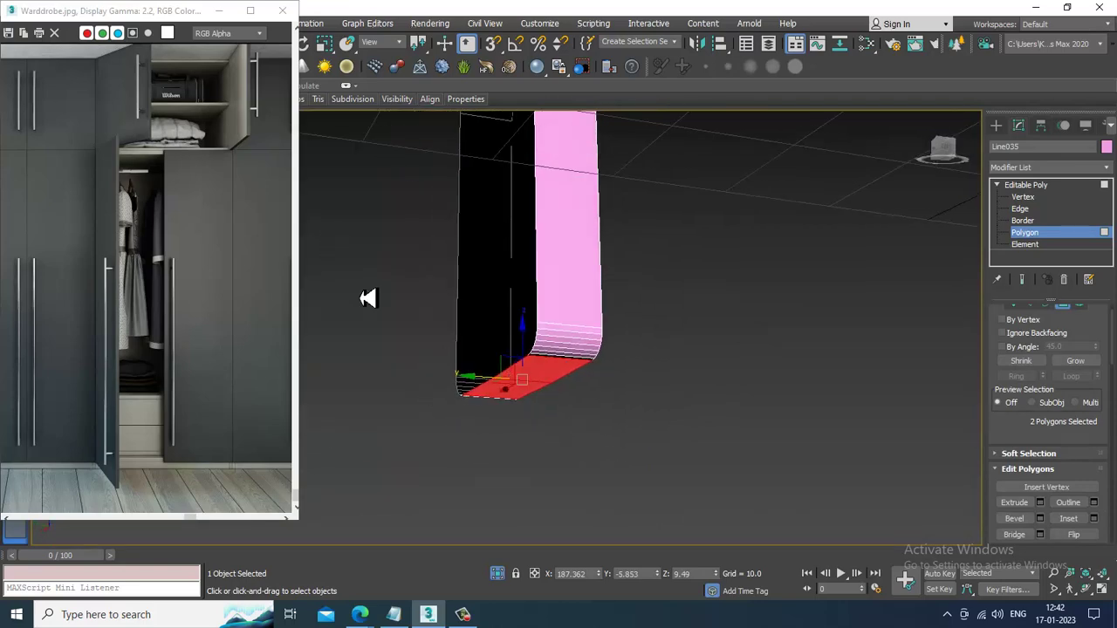
drag(360, 298, 623, 465)
alt+middle_drag(569, 319, 566, 337)
alt+drag(302, 226, 888, 186)
- Leave polygon editing and undo the polygon modelling back to the original garment spline
alt+middle_drag(611, 379, 805, 377)
click(1068, 188)
alt+middle_drag(753, 335, 659, 295)
alt+middle_drag(491, 309, 771, 276)
key(ctrl+z)
key(ctrl+z)
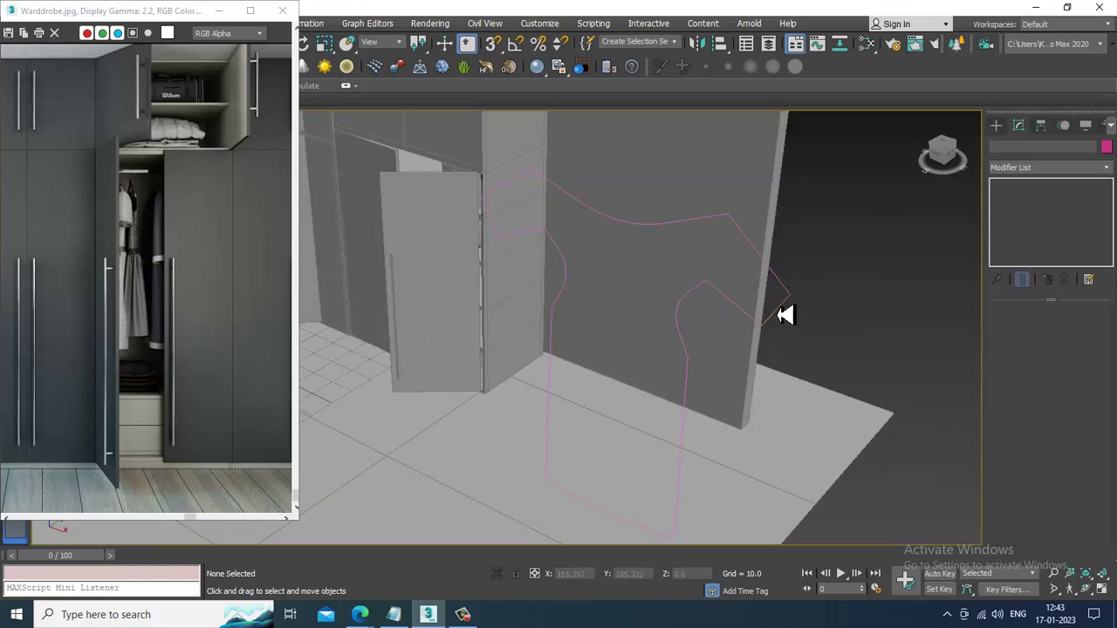
- Apply an Extrude modifier to the garment spline and increase its extrusion amount to give the garment depth
click(792, 310)
click(1052, 167)
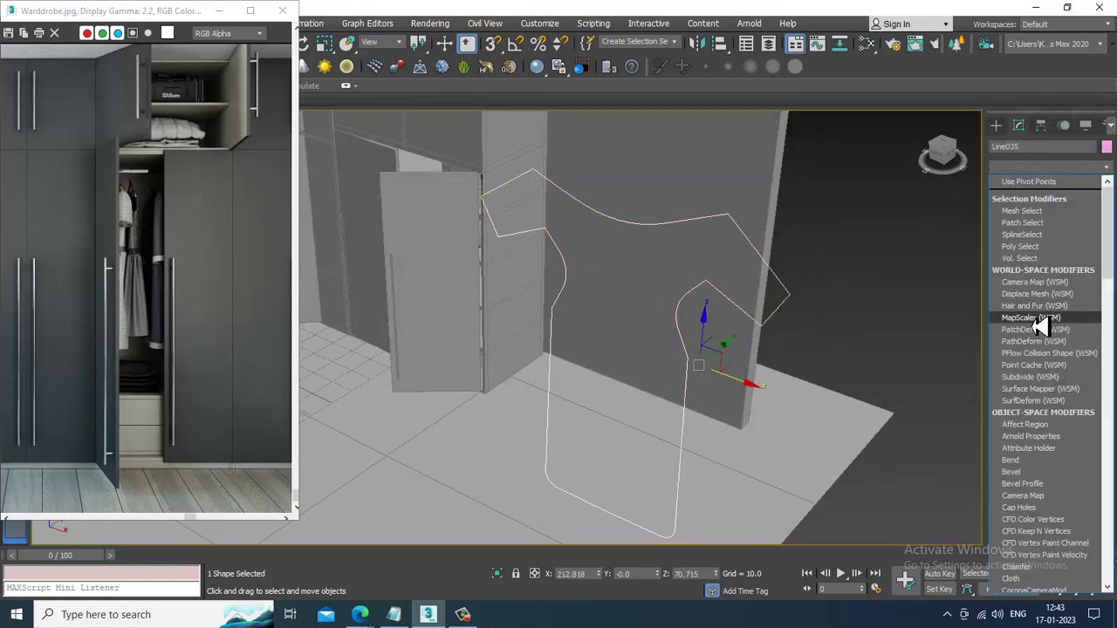
text(ex)
key(Return)
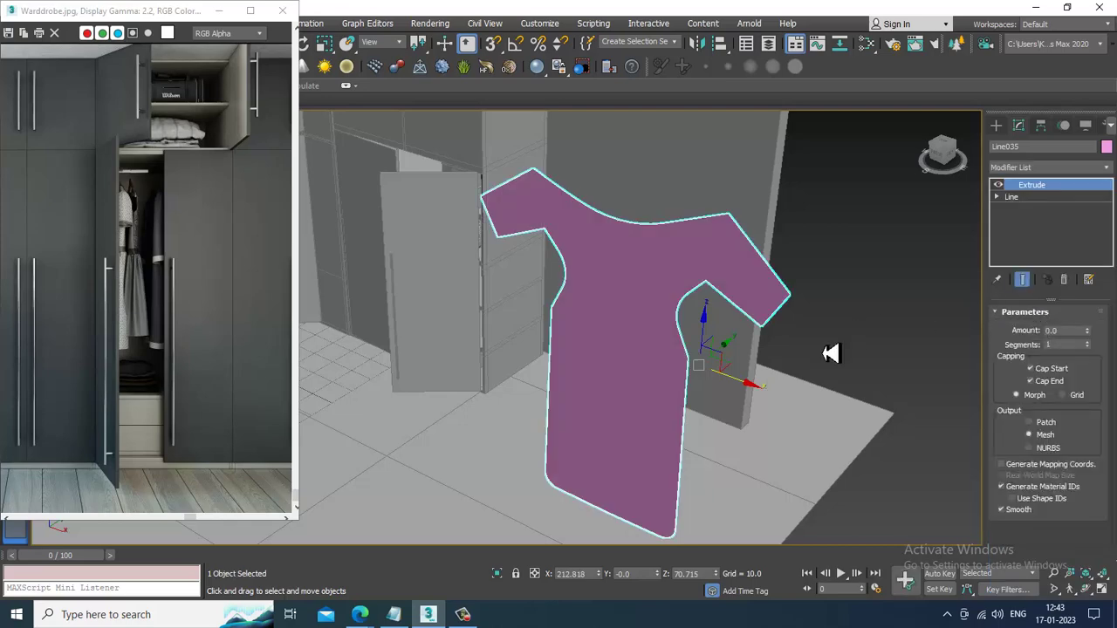
alt+middle_drag(824, 353, 639, 354)
drag(1097, 334, 1072, 323)
- Isolate the extruded garment from the scene and convert it to an Editable Poly
alt+middle_drag(644, 376, 521, 205)
right_click(651, 277)
mouse_move(733, 423)
click(859, 433)
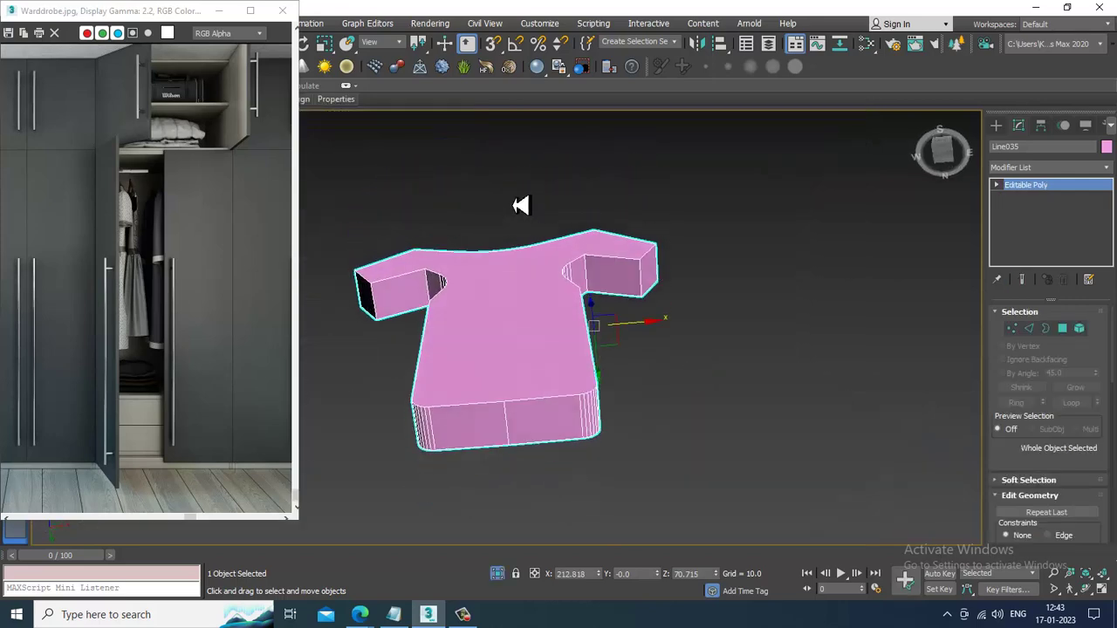
- Select the polygons along the garment's bottom hem without the front and back faces, and delete them
key(4)
alt+middle_drag(495, 361, 495, 461)
drag(358, 445, 681, 609)
alt+drag(458, 359, 724, 287)
alt+middle_drag(725, 286, 620, 272)
middle_drag(611, 321, 635, 286)
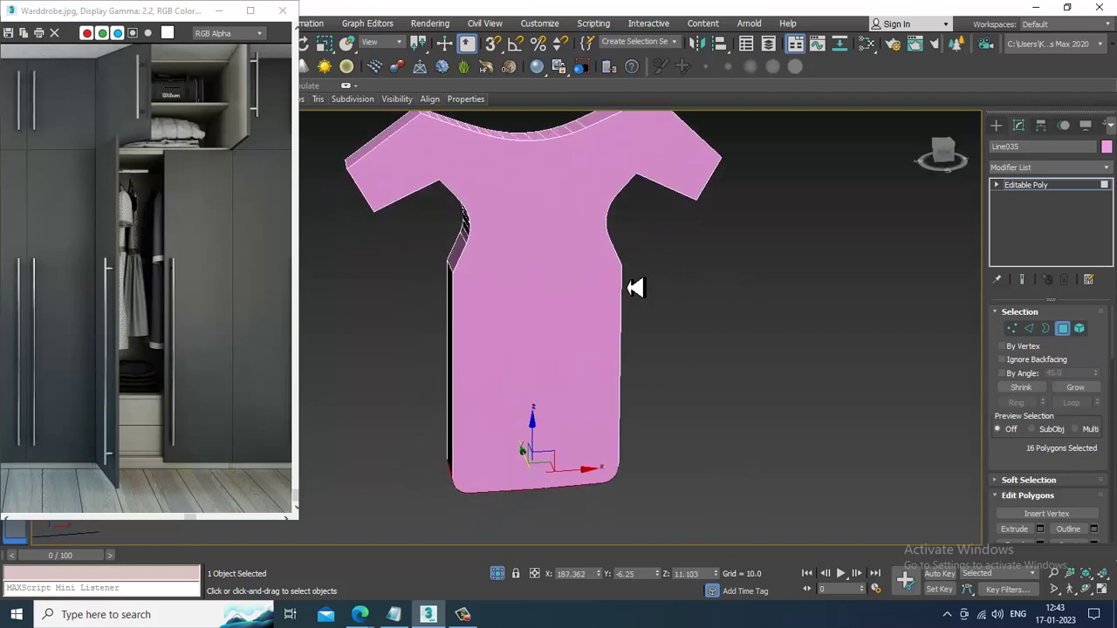
key(Delete)
- Select the end polygons of both sleeves and delete them to open the sleeves
alt+middle_drag(511, 328, 488, 349)
click(471, 316)
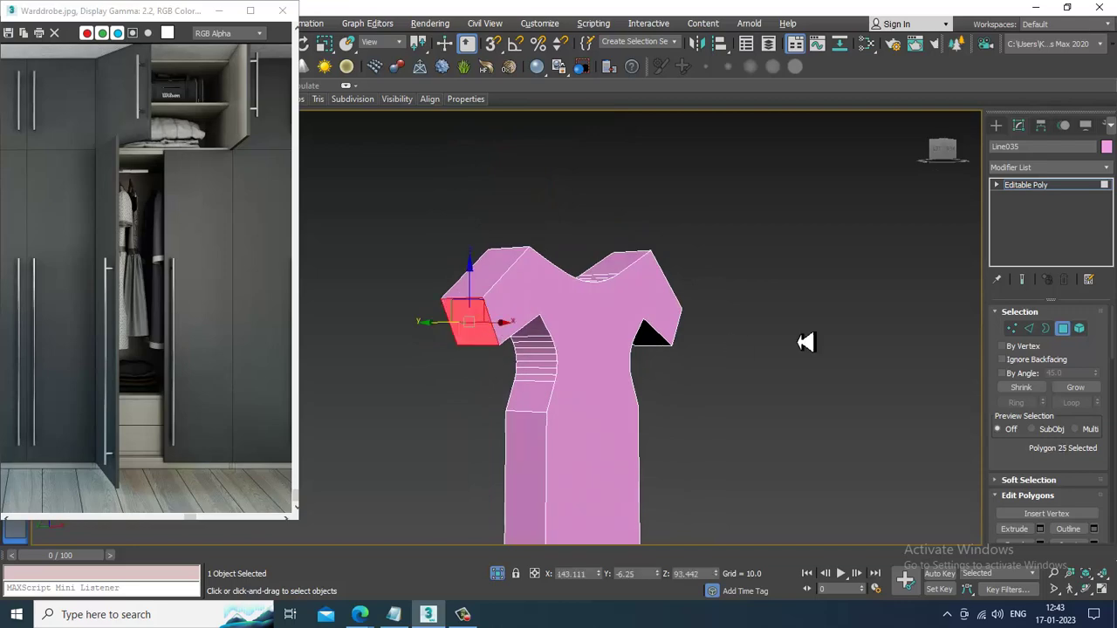
alt+middle_drag(805, 341, 847, 354)
ctrl+click(830, 338)
key(Delete)
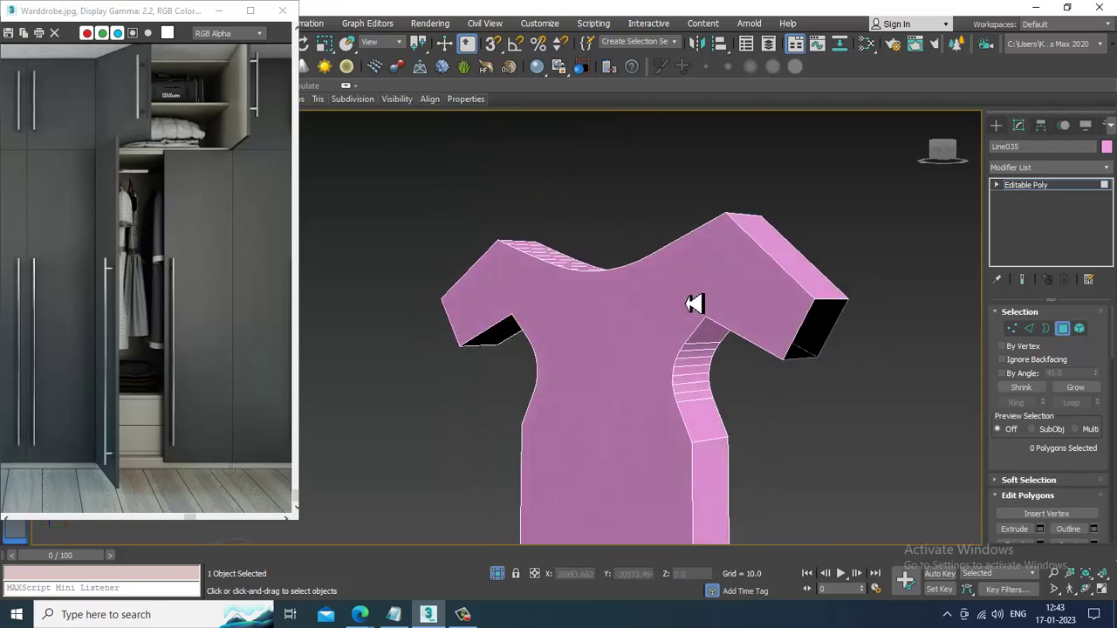
alt+middle_drag(695, 302, 648, 361)
scroll(695, 375, down, 4)
key(2)
scroll(475, 270, up, 4)
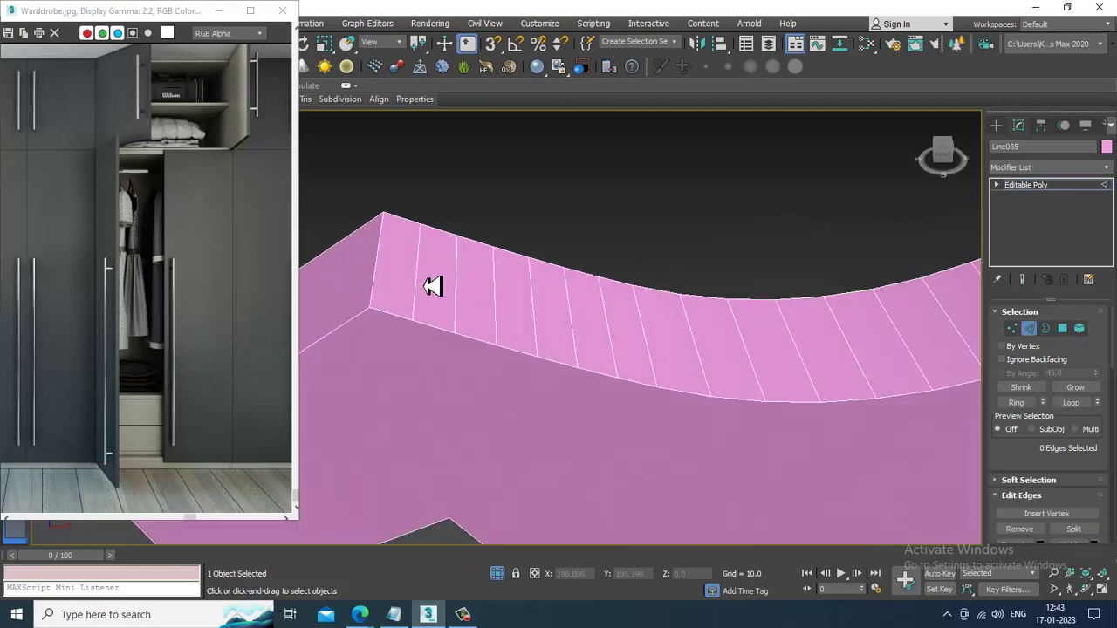
click(419, 288)
scroll(611, 279, down, 6)
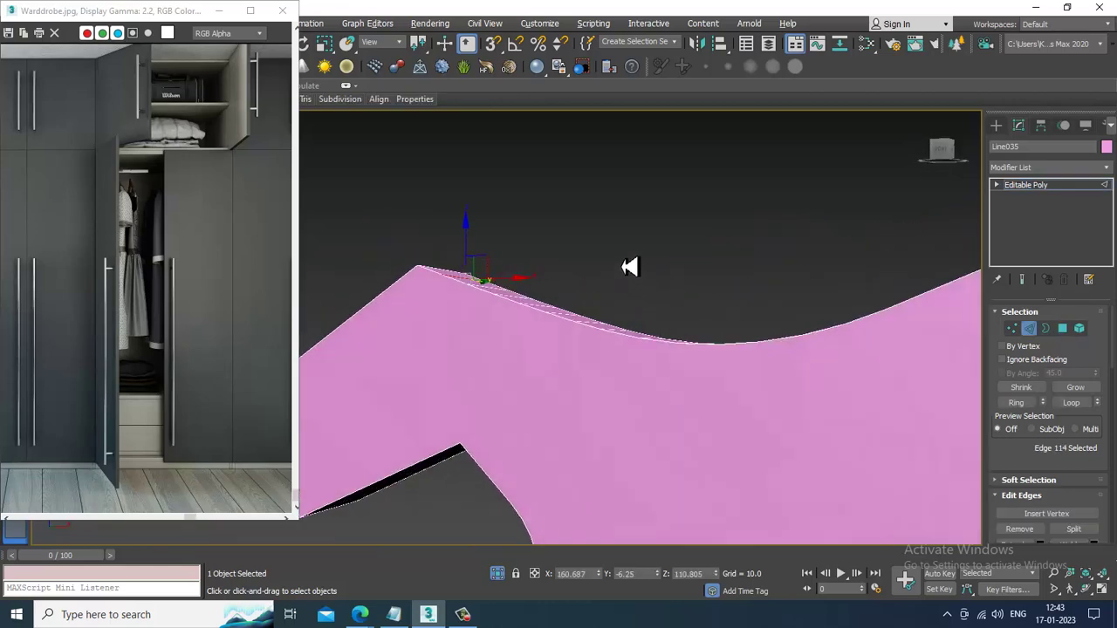
alt+middle_drag(689, 300, 660, 236)
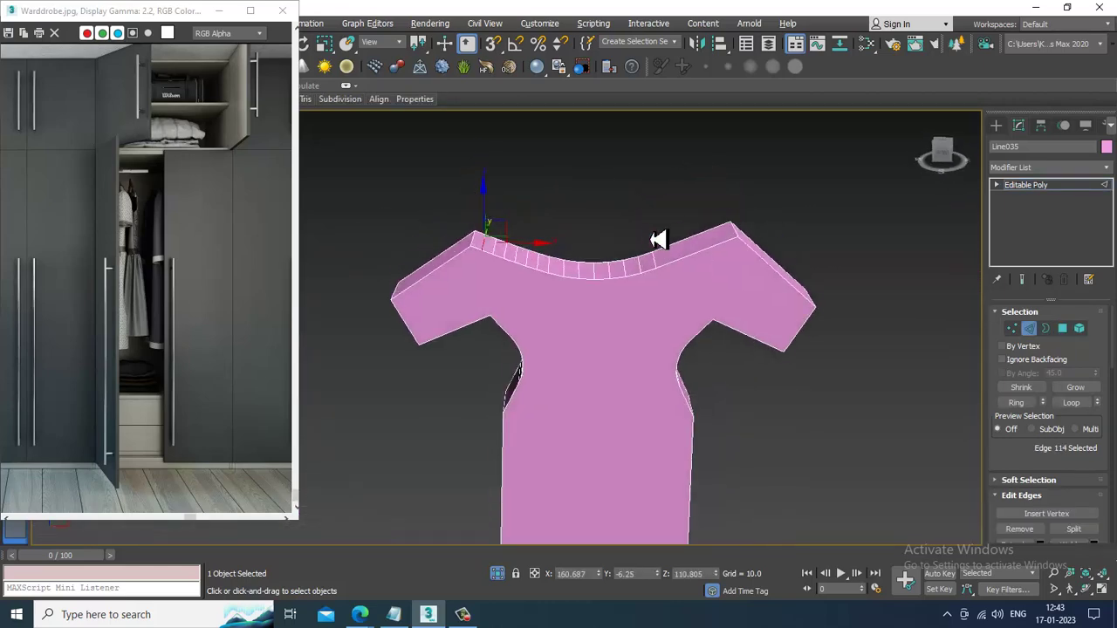
scroll(710, 294, down, 6)
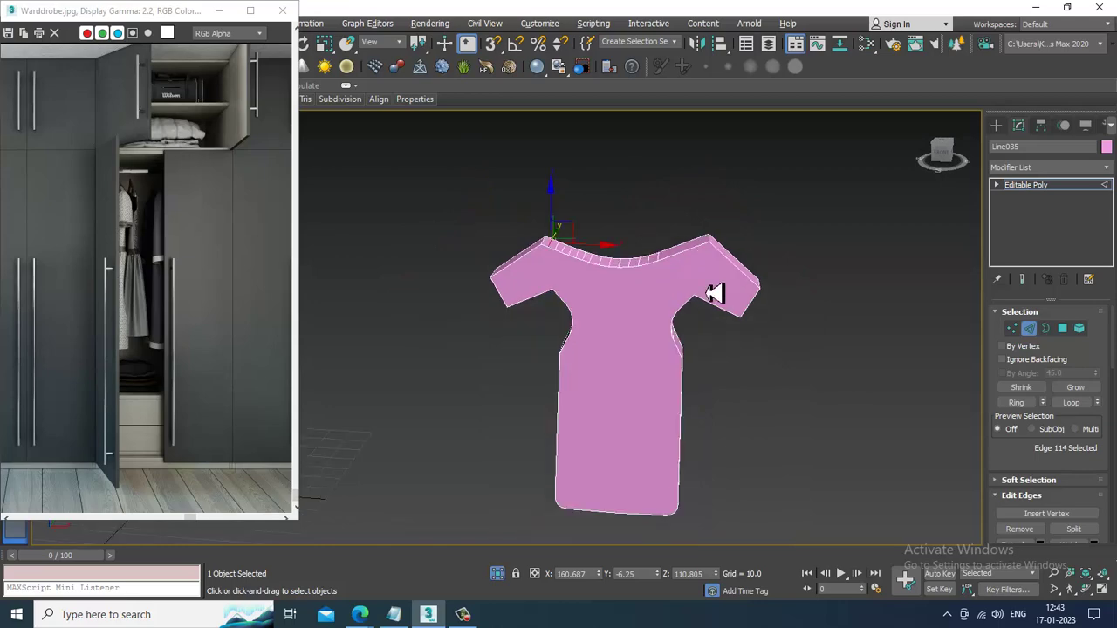
click(1065, 187)
- Select the strip of polygons along the neckline, exclude the underarm polygons from the selection, and delete the strip
scroll(703, 312, up, 3)
alt+middle_drag(798, 305, 618, 220)
scroll(640, 287, up, 4)
key(4)
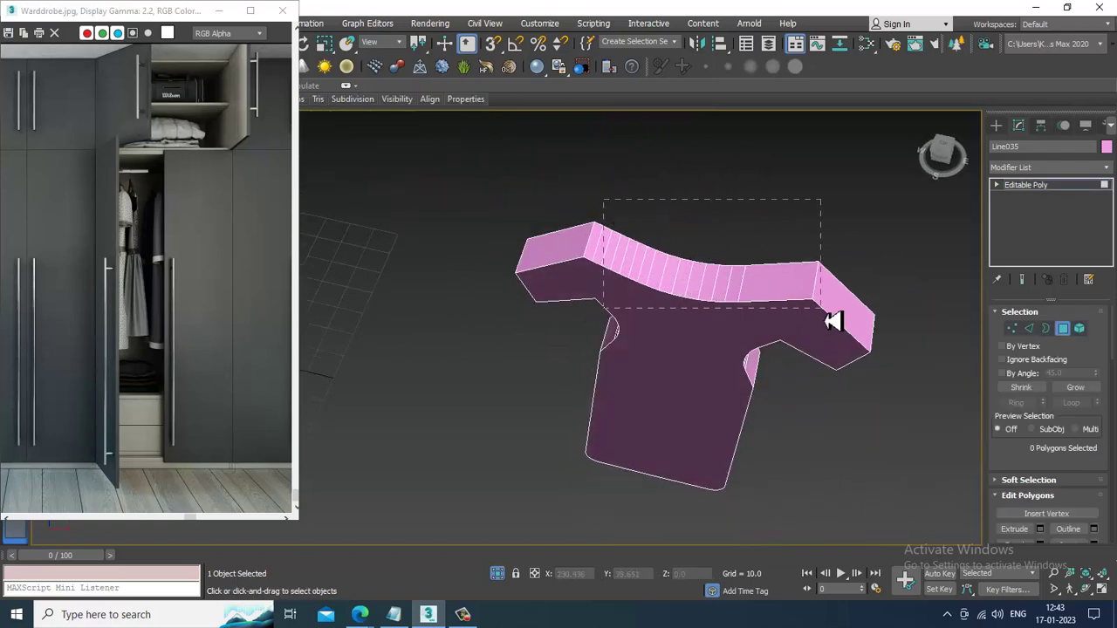
drag(784, 316, 780, 311)
alt+middle_drag(779, 311, 471, 390)
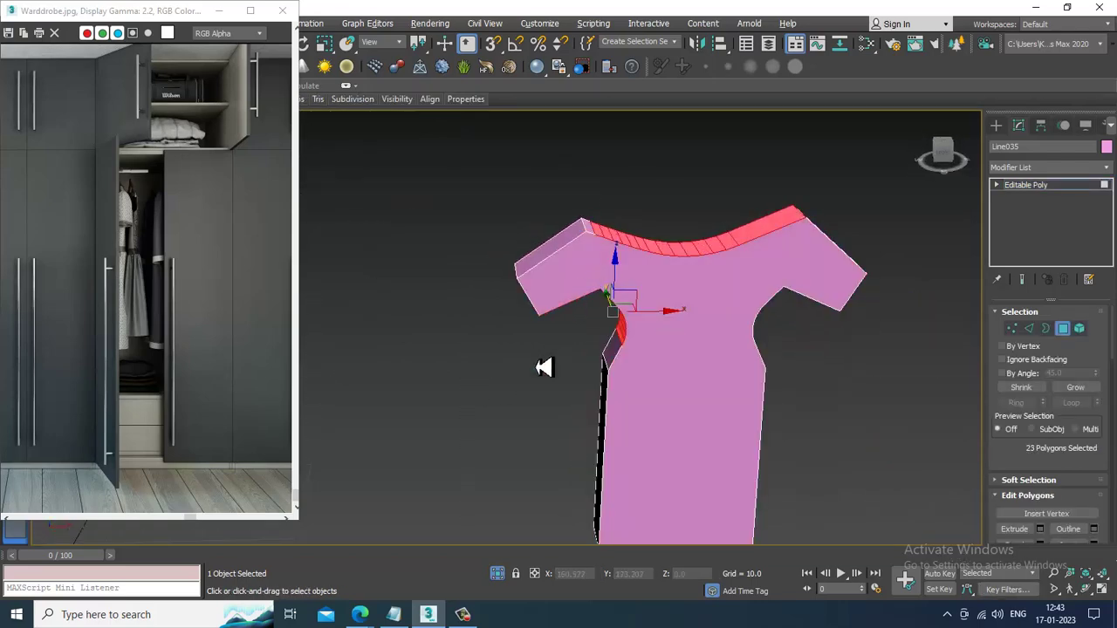
alt+drag(672, 309, 673, 310)
mouse_move(673, 310)
alt+middle_down()
mouse_move(649, 256)
mouse_move(706, 329)
mouse_move(853, 291)
mouse_move(646, 309)
mouse_move(670, 329)
alt+middle_up()
key(Delete)
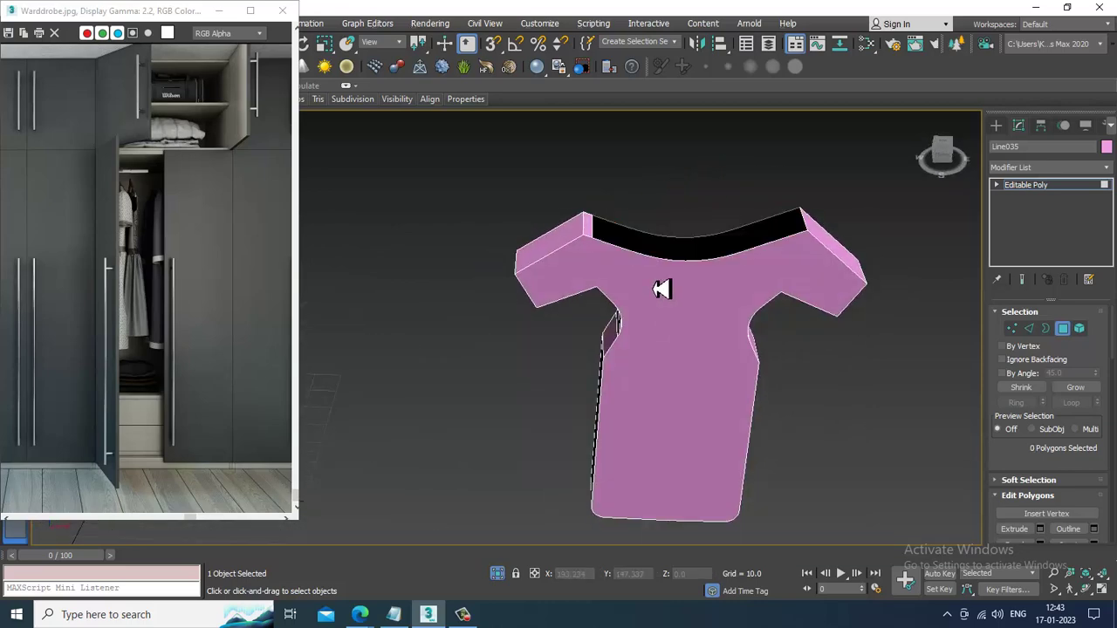
scroll(657, 289, up, 3)
scroll(568, 240, down, 4)
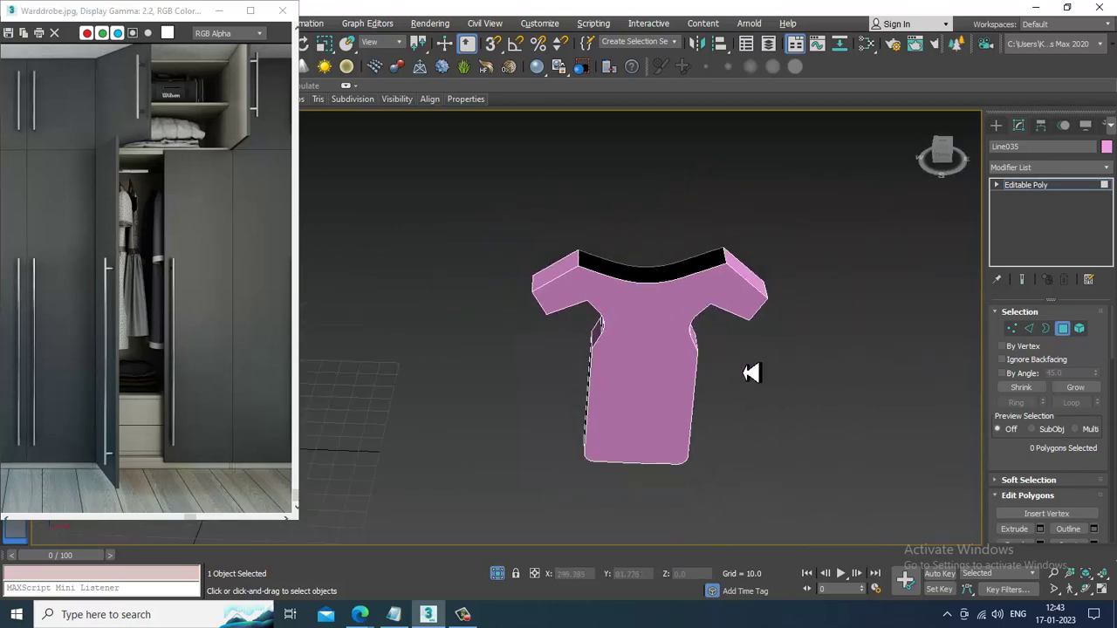
- Try to remove the vertices along the neckline, undo the removal, and leave vertex editing
alt+middle_drag(748, 375, 737, 308)
key(1)
alt+middle_drag(643, 257, 481, 229)
scroll(622, 343, up, 3)
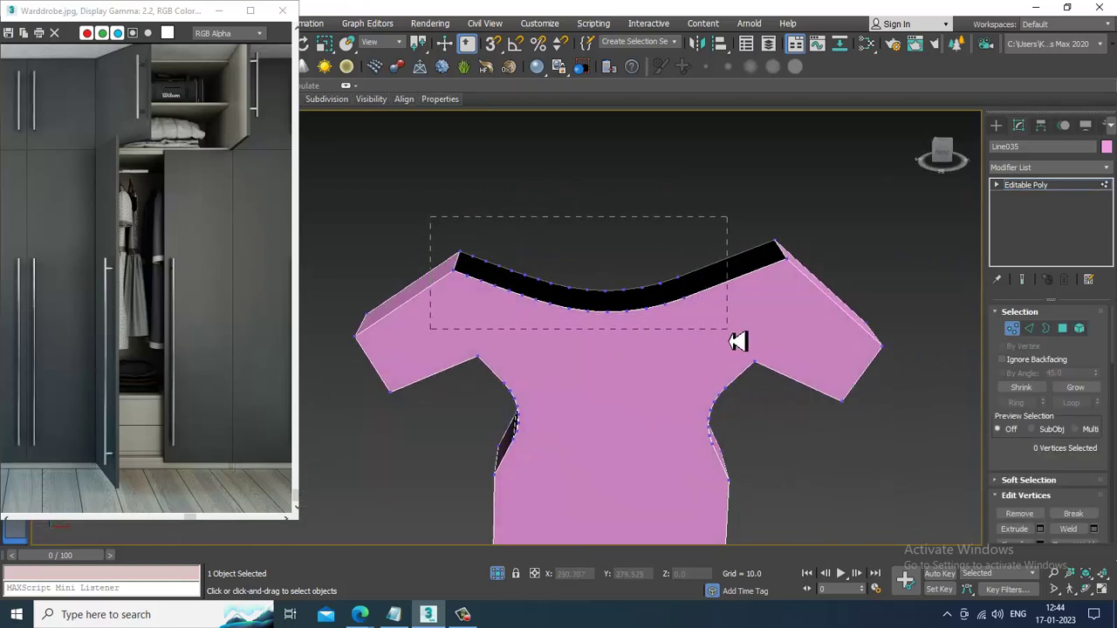
key(BackSpace)
key(ctrl+z)
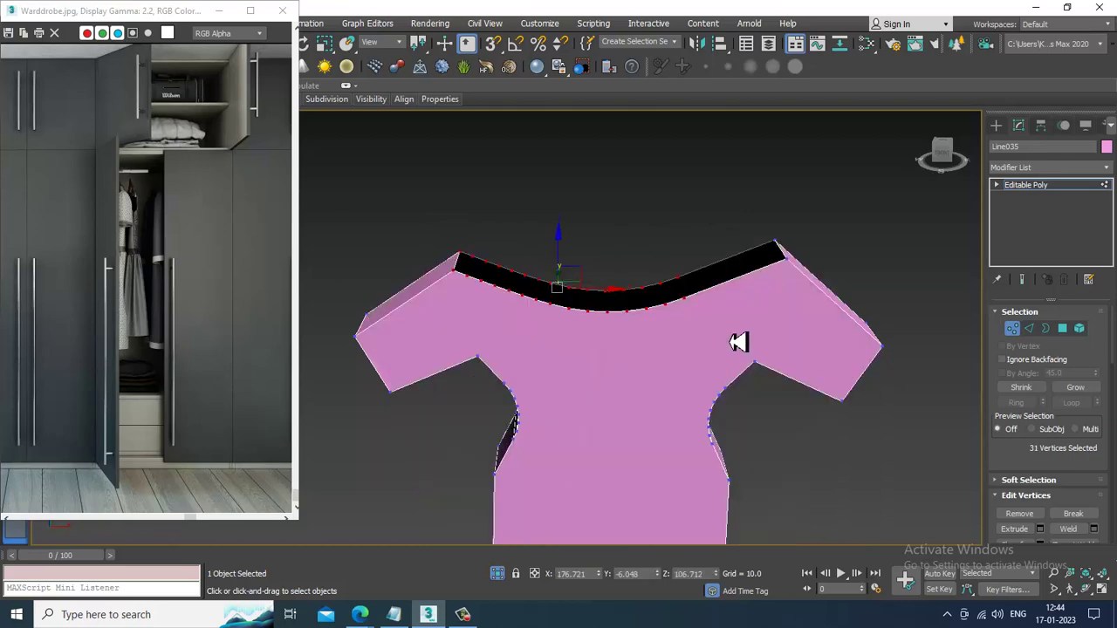
click(1076, 188)
- Select all the edges running across the garment's thickness, using the left view to catch only the middle of the depth
scroll(718, 341, down, 3)
alt+middle_drag(718, 341, 708, 247)
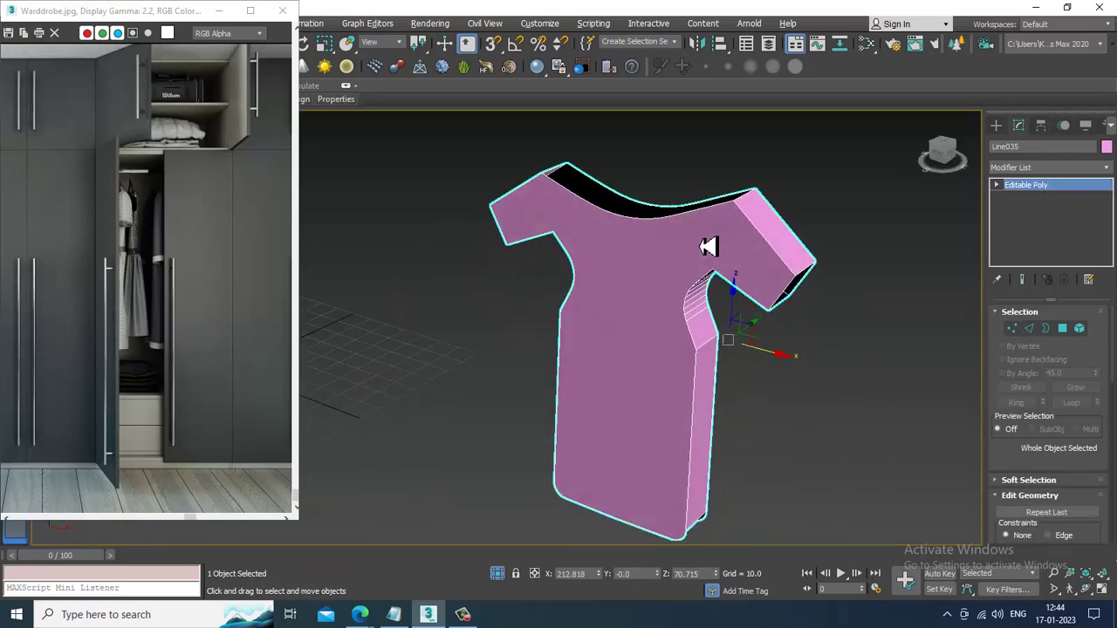
key(2)
alt+middle_drag(718, 296, 707, 320)
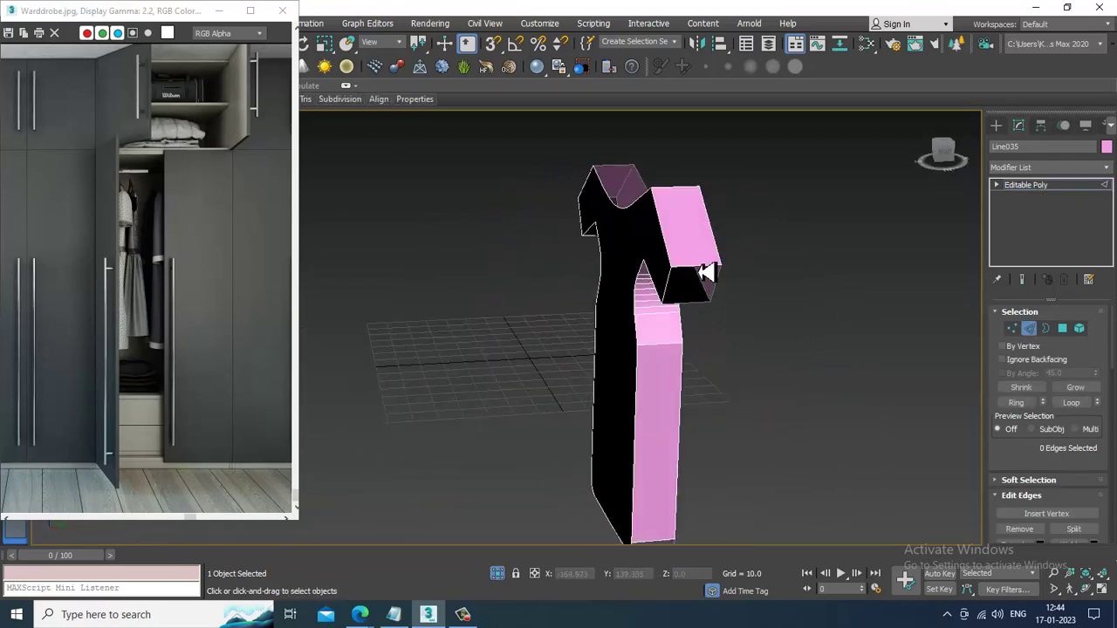
click(706, 277)
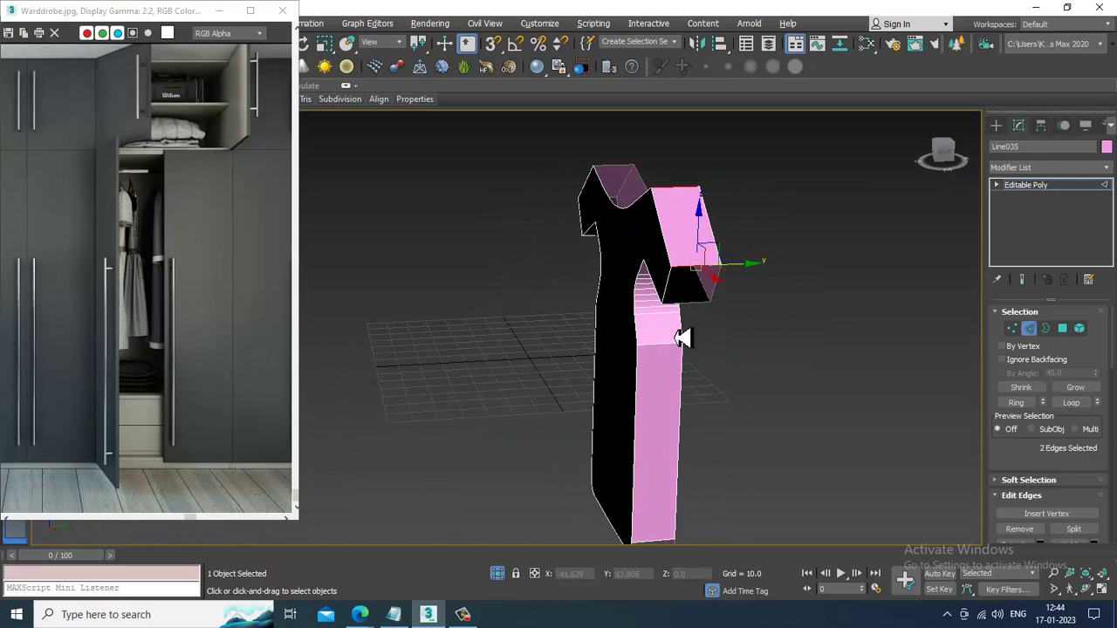
key(alt+w)
middle_drag(355, 467, 315, 456)
key(alt+w)
scroll(503, 376, down, 4)
middle_drag(504, 376, 470, 436)
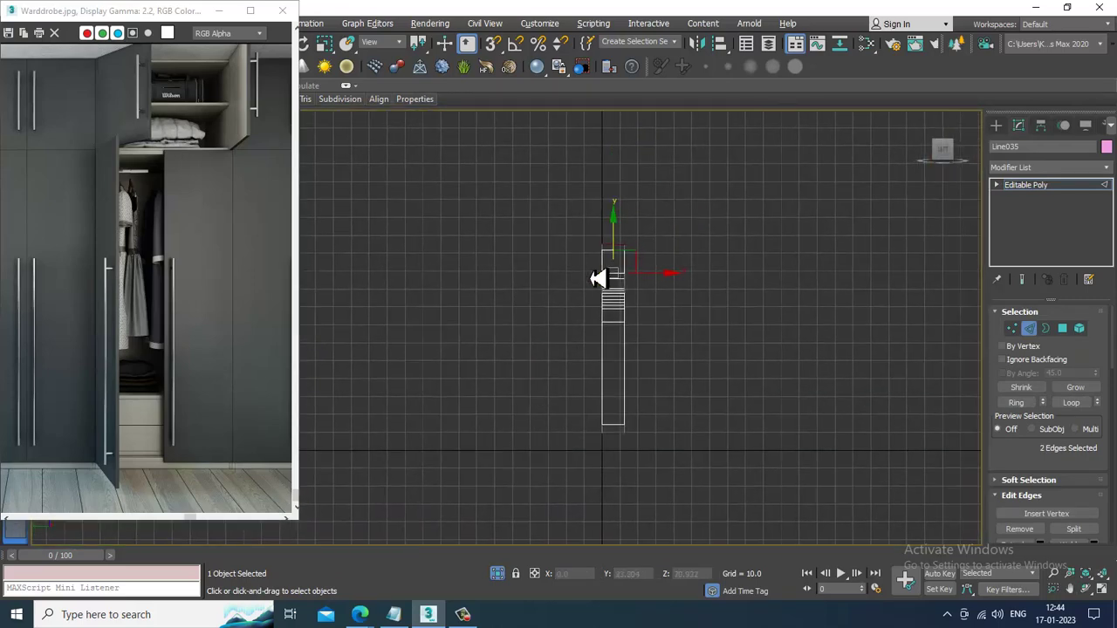
scroll(613, 237, up, 3)
middle_drag(617, 245, 579, 157)
scroll(583, 168, down, 2)
drag(581, 470, 576, 481)
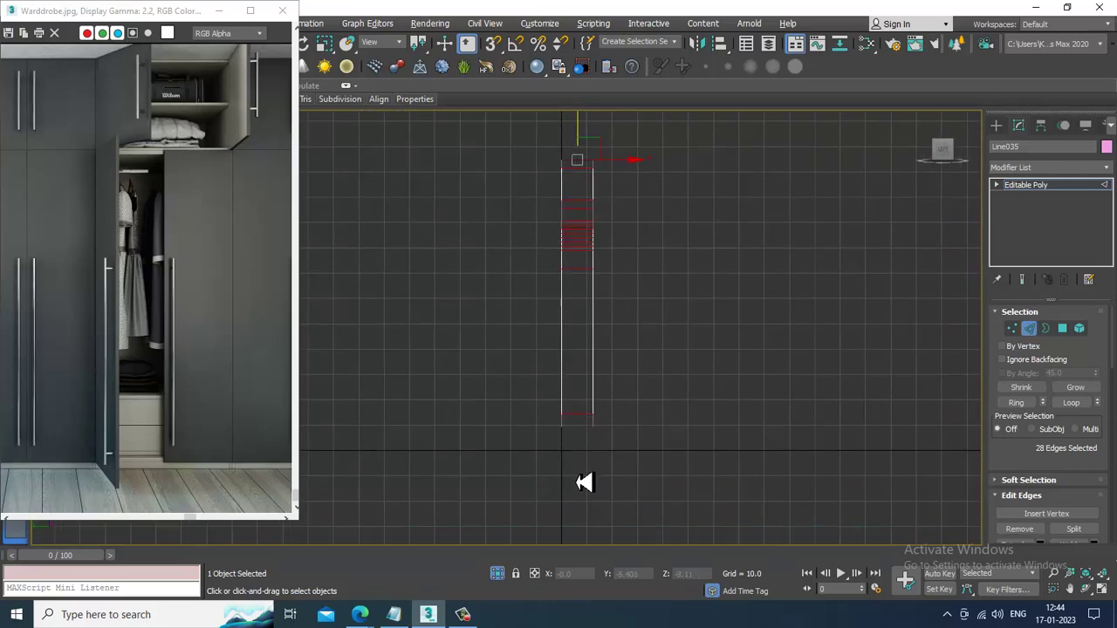
- Connect the selected thickness edges with three segments around the garment's sides and leave edge editing
key(alt+w)
middle_click(757, 448)
key(alt+w)
drag(1043, 472, 1046, 418)
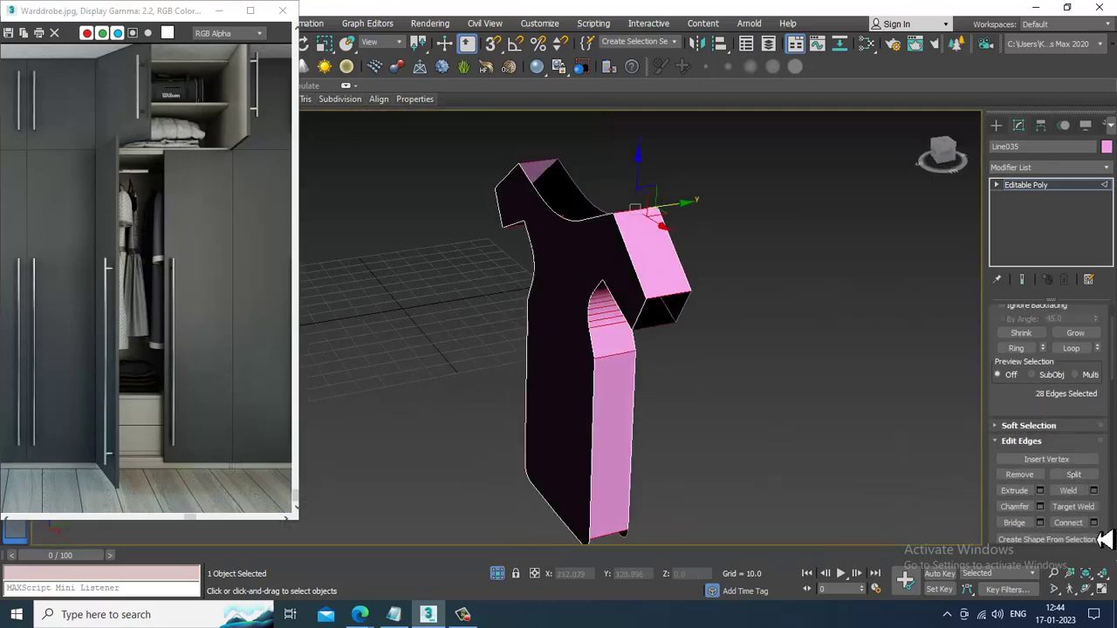
click(1094, 523)
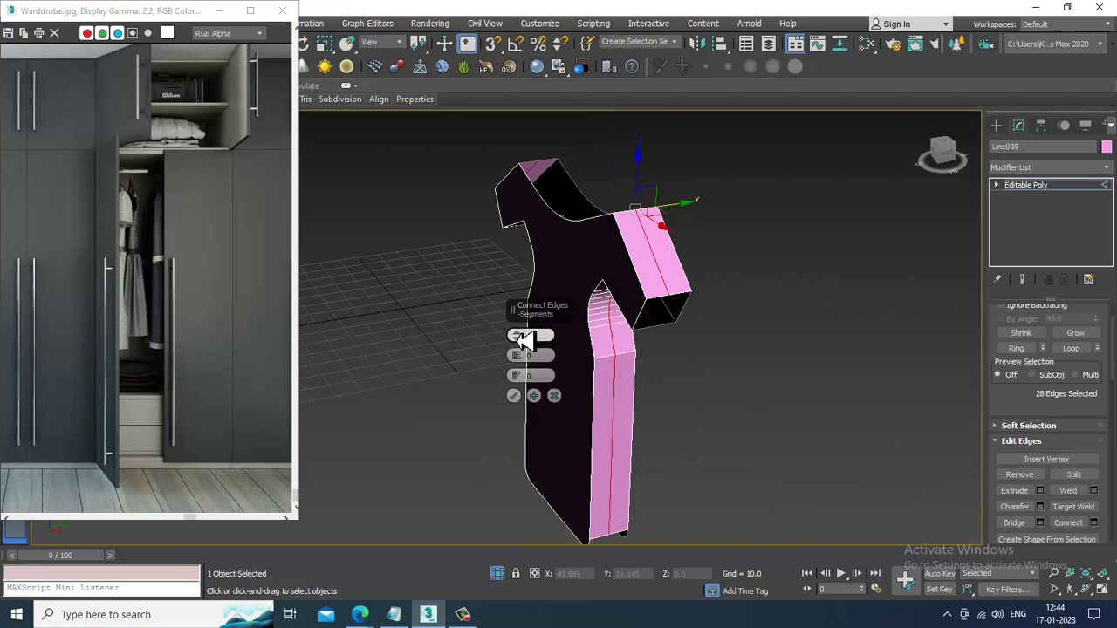
click(513, 395)
key(f)
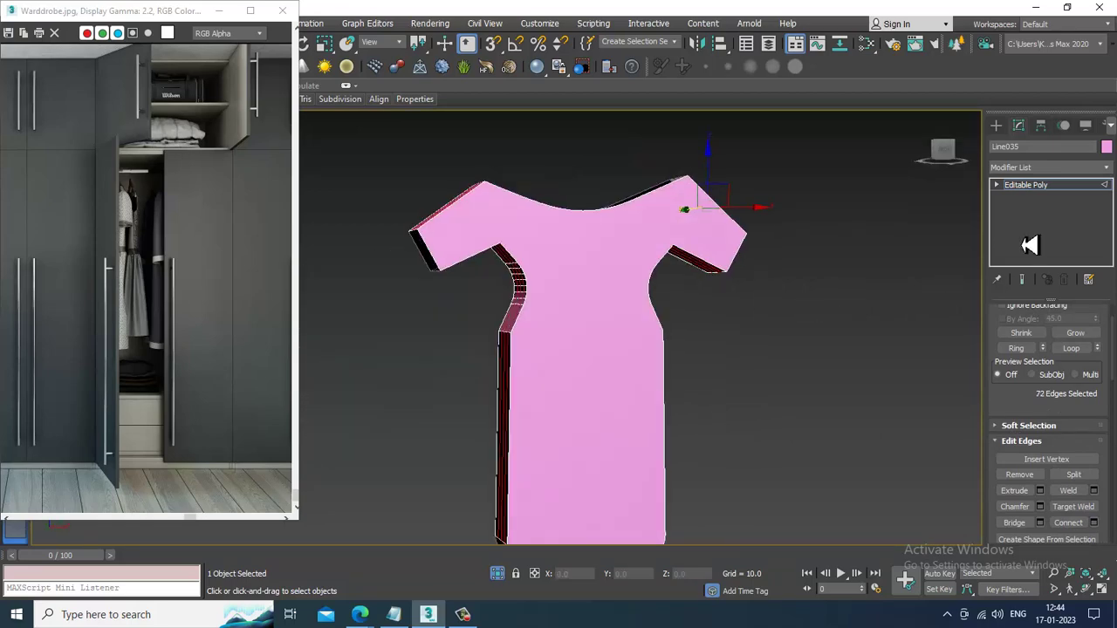
click(1045, 187)
scroll(641, 197, down, 3)
alt+middle_drag(642, 196, 720, 248)
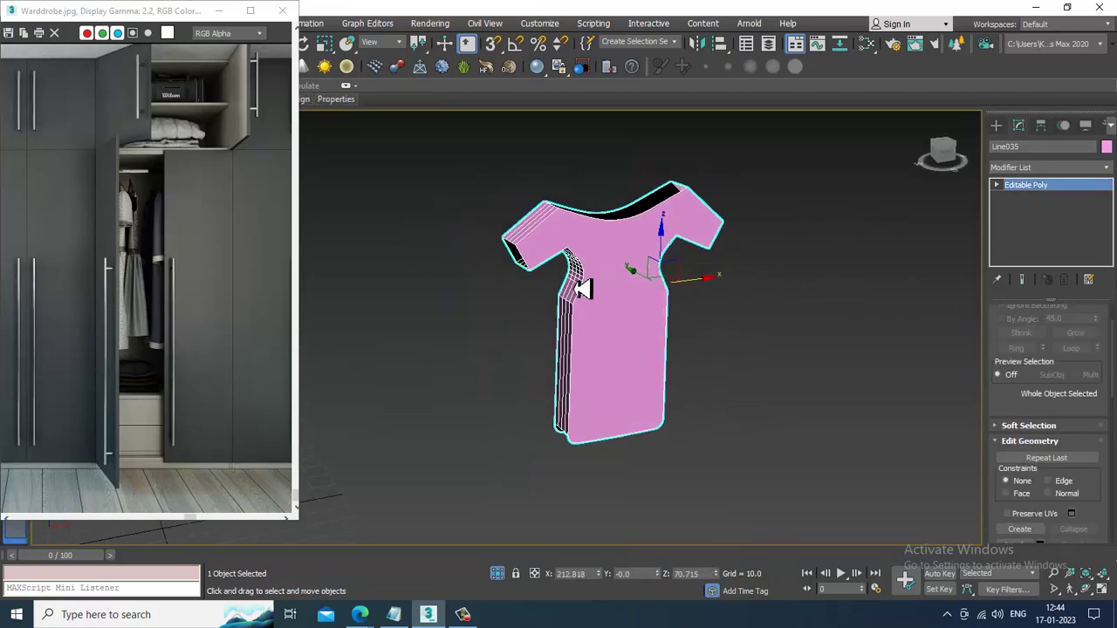
right_click(583, 290)
click(552, 146)
alt+middle_drag(748, 309, 668, 287)
right_click(668, 287)
click(654, 145)
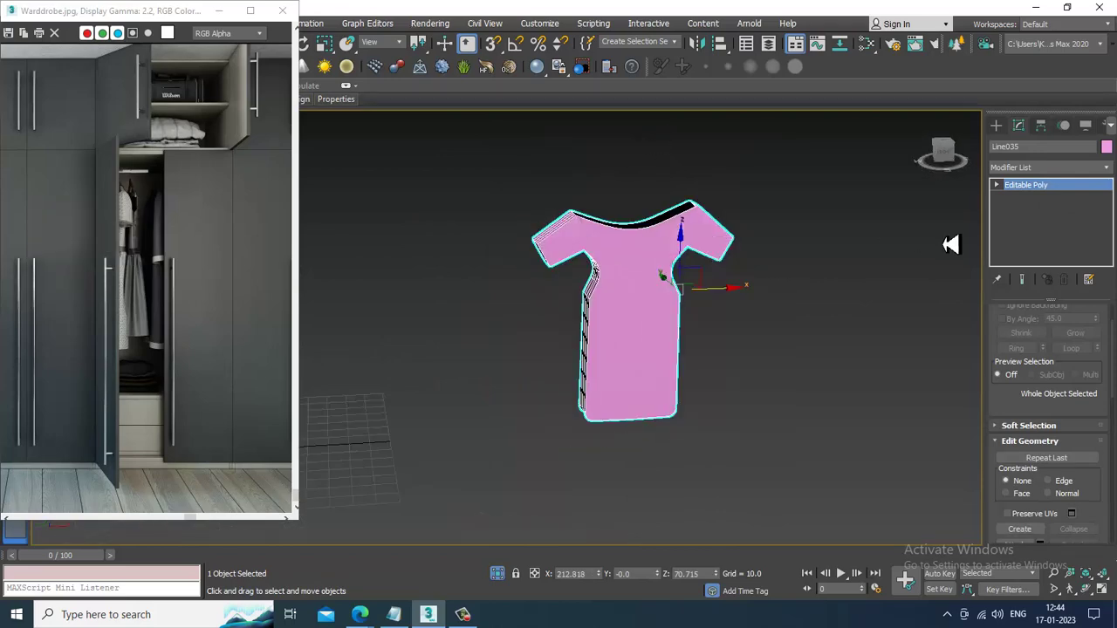
- Deselect the garment and end isolation to bring back the wardrobe scene
click(950, 243)
scroll(738, 341, down, 4)
alt+middle_drag(737, 342, 746, 307)
right_click(755, 253)
click(796, 135)
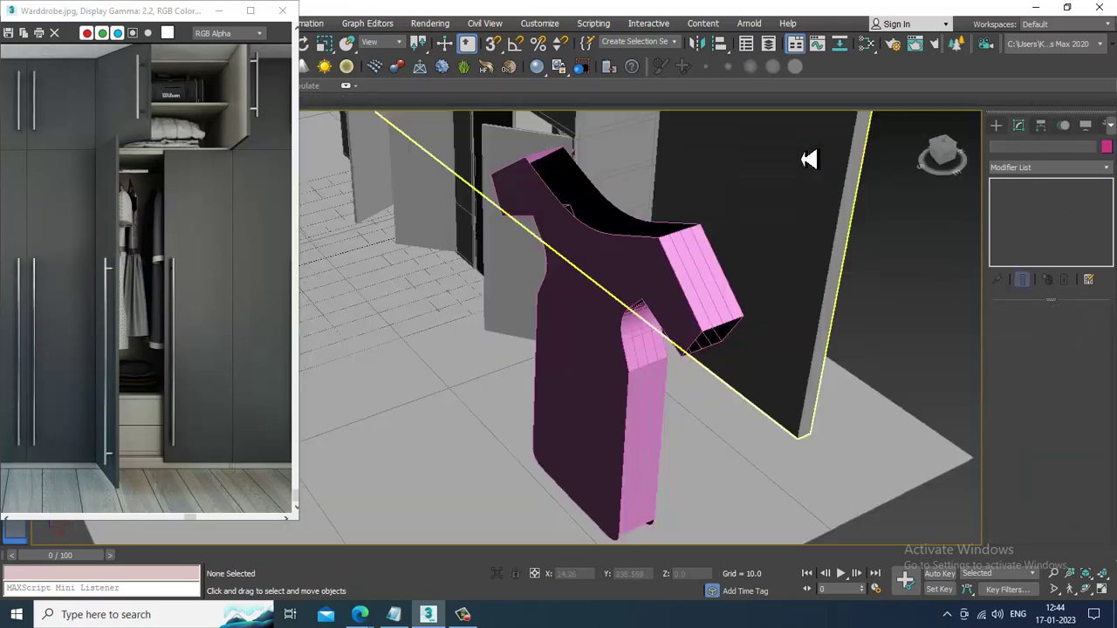
- Select the garment and scale it down uniformly to about 47 percent
scroll(823, 285, down, 5)
alt+middle_drag(823, 284, 731, 260)
click(712, 247)
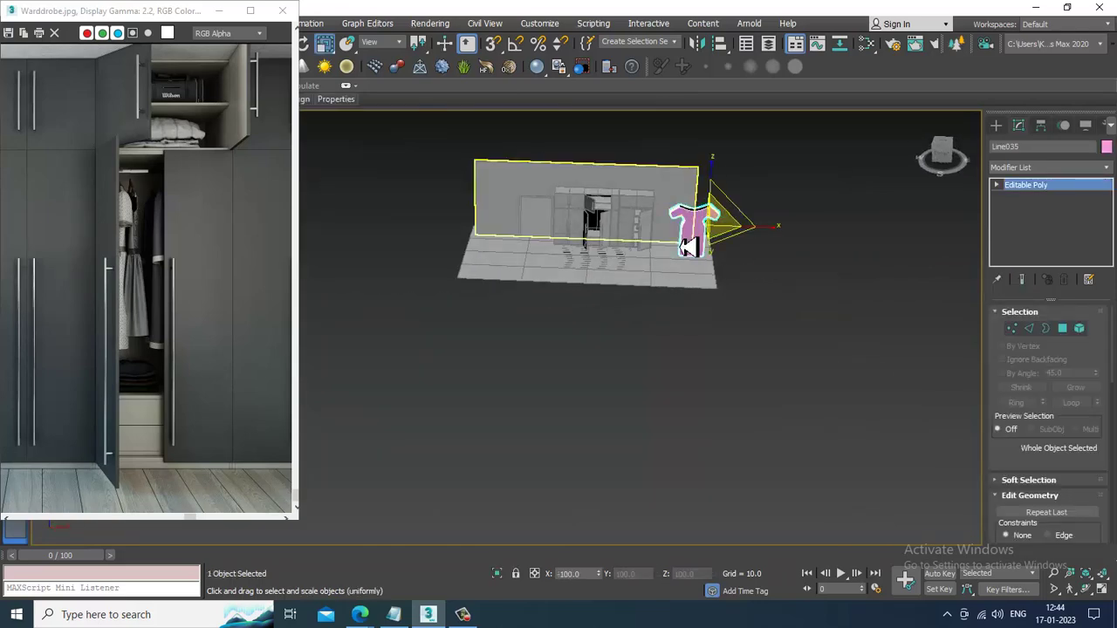
key(r)
drag(707, 225, 789, 339)
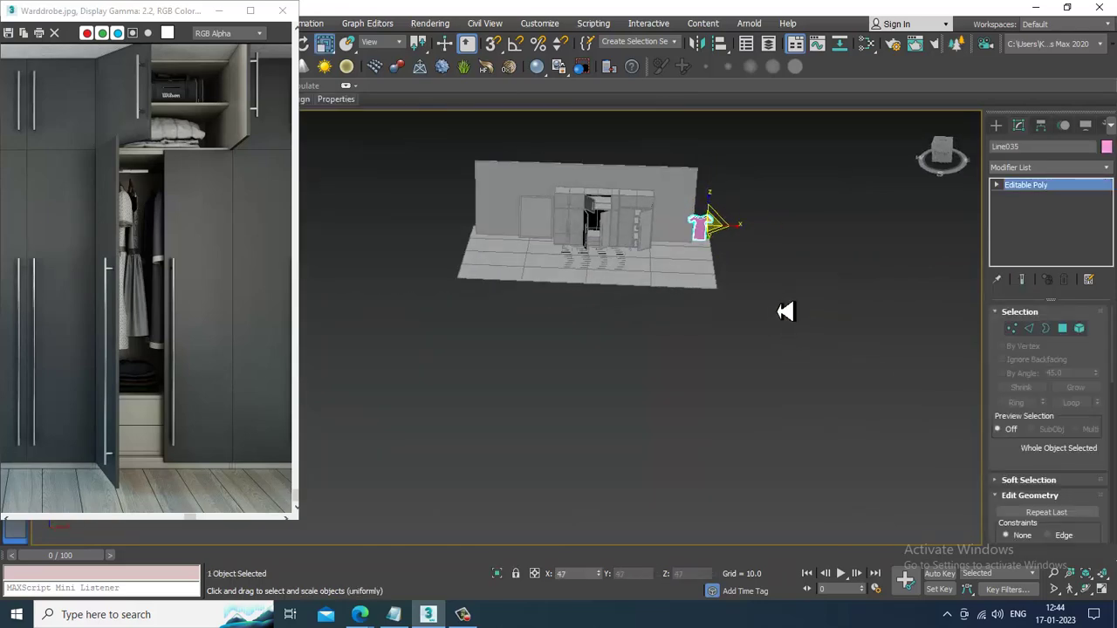
- Turn on angle snap and rotate the garment -90 degrees about the vertical axis
scroll(785, 312, up, 4)
key(e)
scroll(768, 204, up, 4)
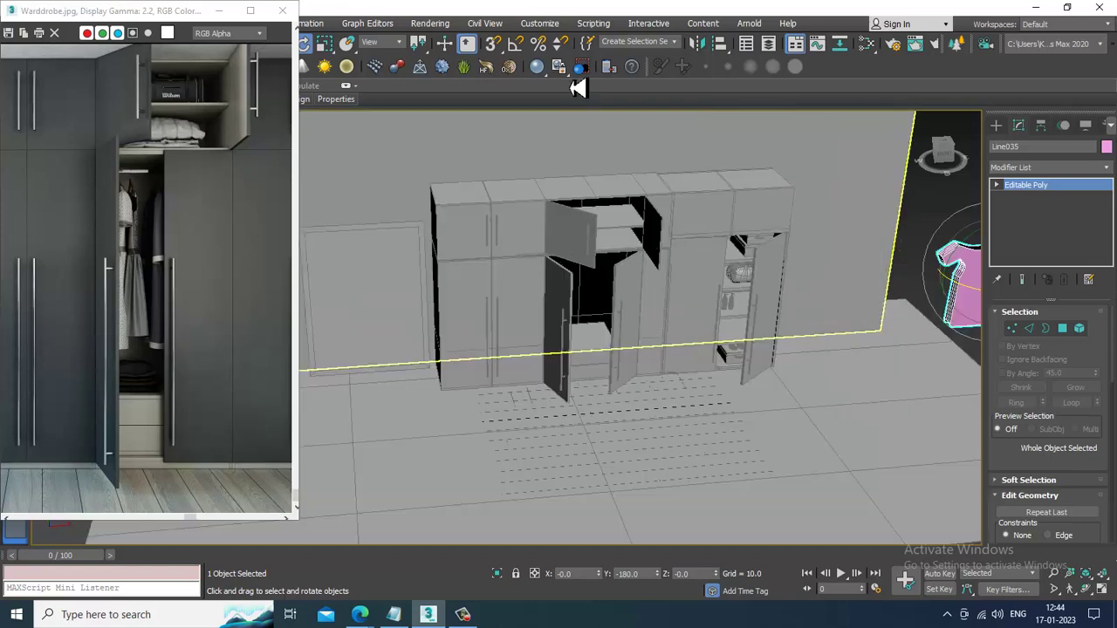
right_click(531, 51)
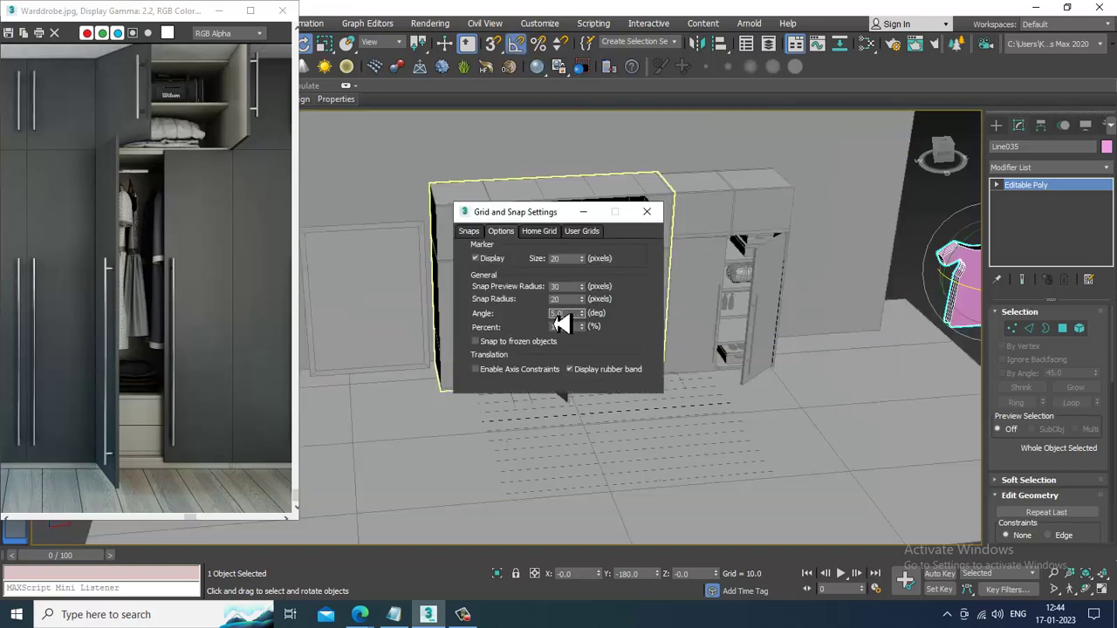
click(646, 211)
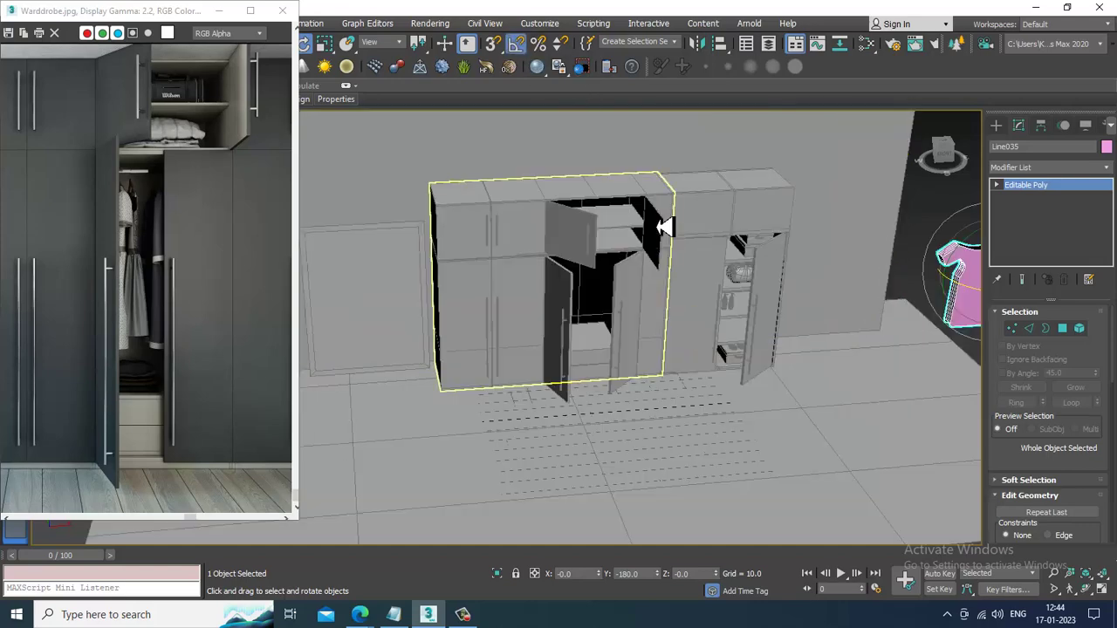
scroll(721, 274, down, 5)
key(w)
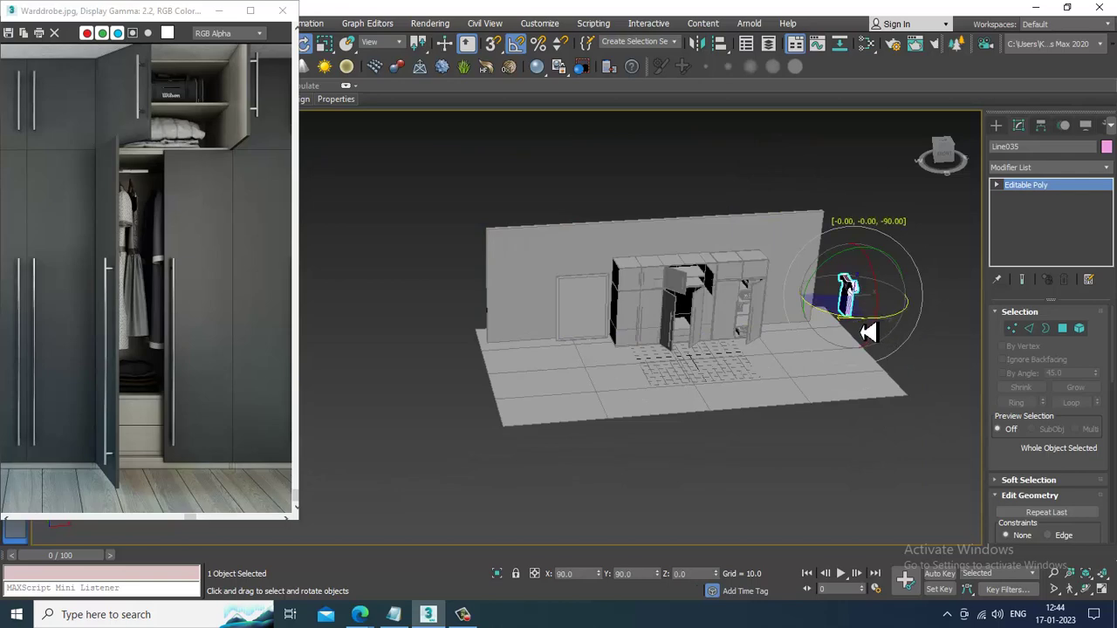
- Move the garment from beside the wall to in front of the open middle wardrobe compartment
alt+middle_drag(870, 332, 872, 270)
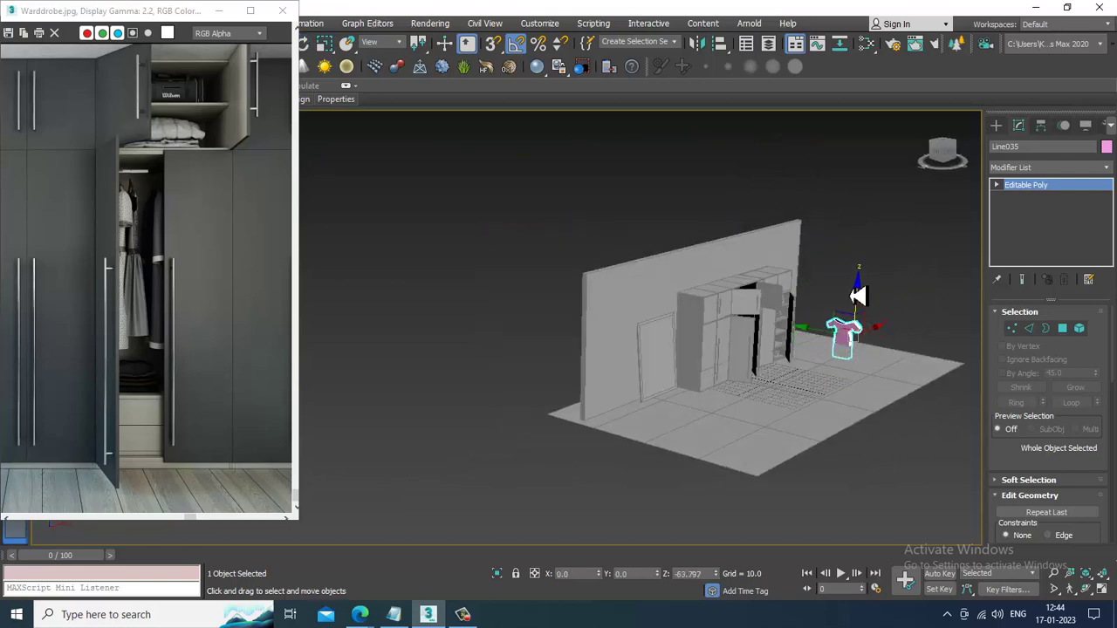
alt+middle_drag(855, 317, 870, 334)
drag(909, 331, 639, 356)
scroll(724, 334, up, 3)
alt+middle_drag(698, 345, 654, 349)
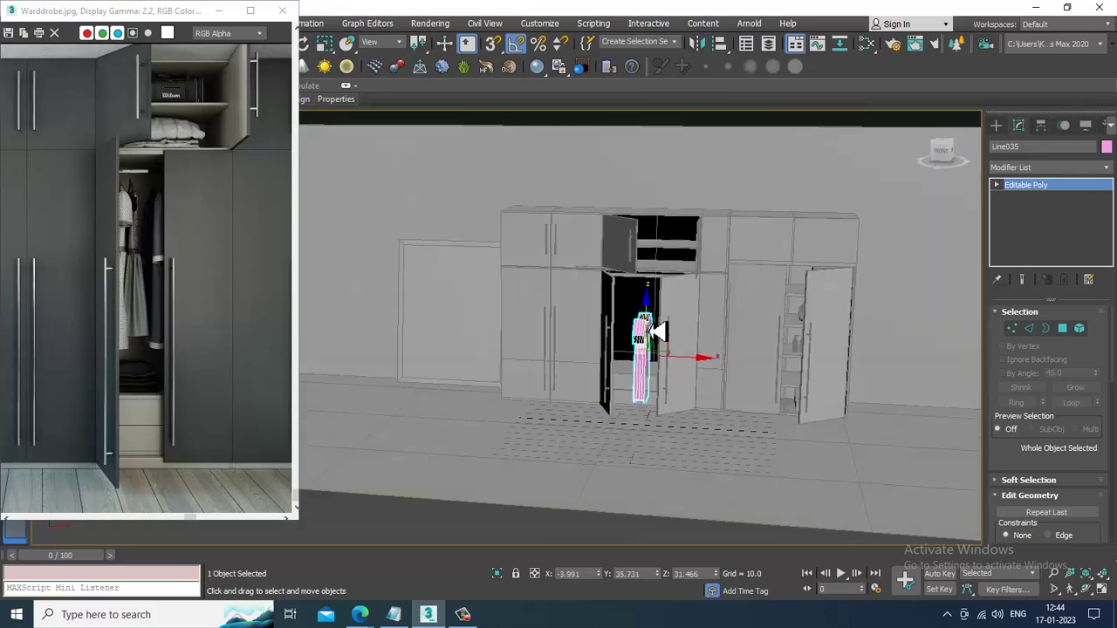
- Raise the garment and shift it sideways so that it hangs just below the middle compartment's rod
drag(650, 331, 652, 296)
alt+middle_drag(653, 301, 583, 331)
scroll(650, 339, up, 4)
drag(604, 318, 563, 320)
alt+middle_drag(564, 320, 483, 296)
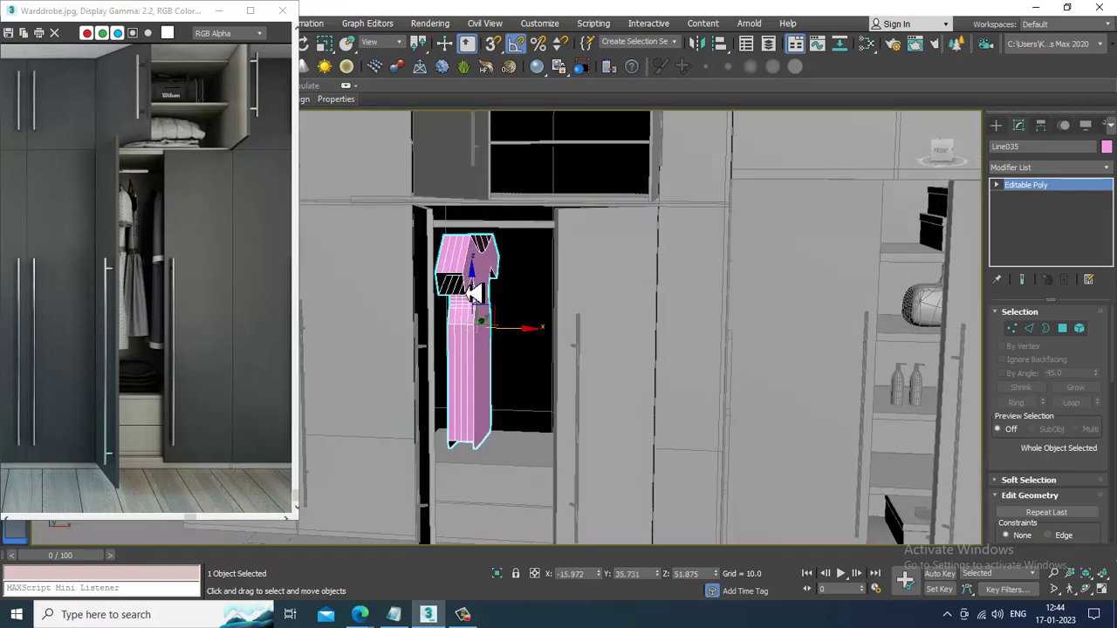
drag(473, 292, 473, 283)
- Draw a closed, wide triangular hanger outline about 18.5 units high beside the wardrobe in the front view
key(alt+w)
middle_click(926, 234)
key(alt+w)
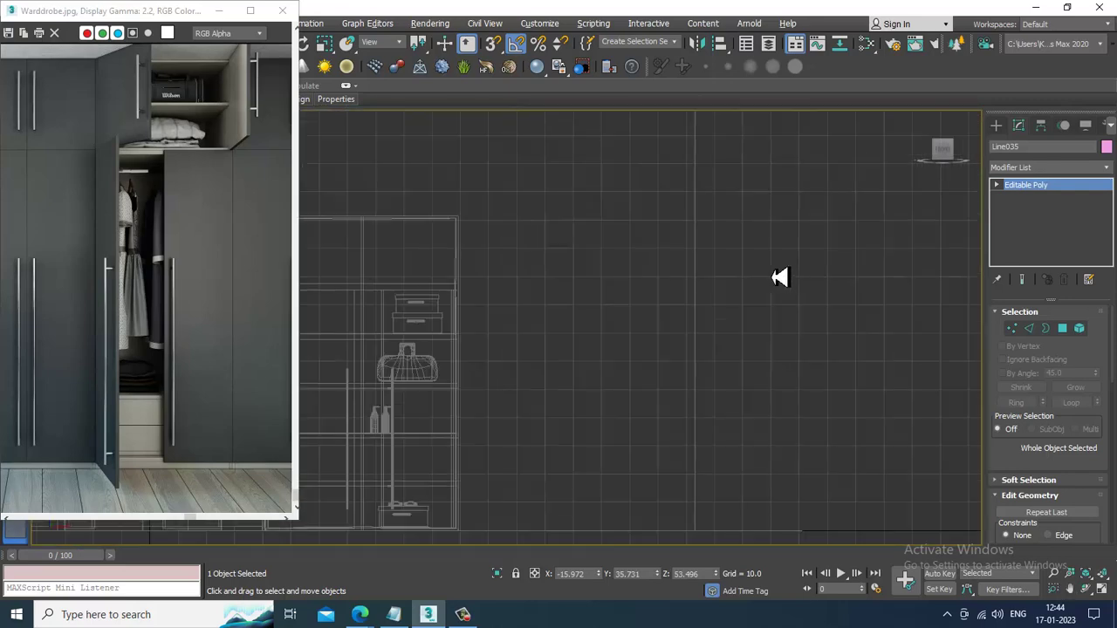
click(995, 125)
click(1030, 222)
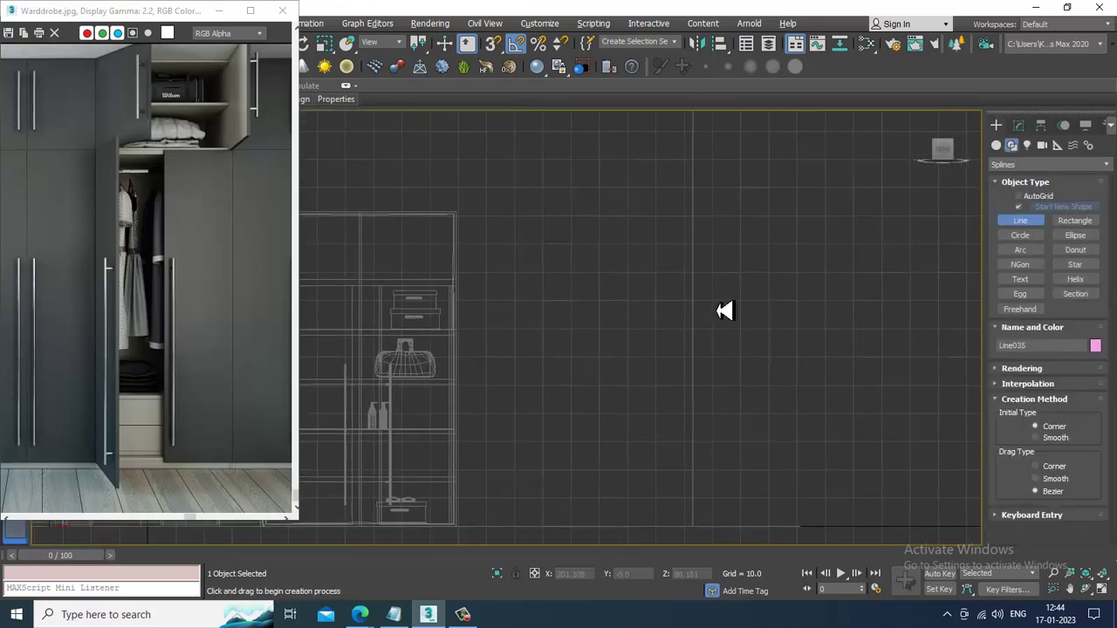
click(769, 259)
click(653, 309)
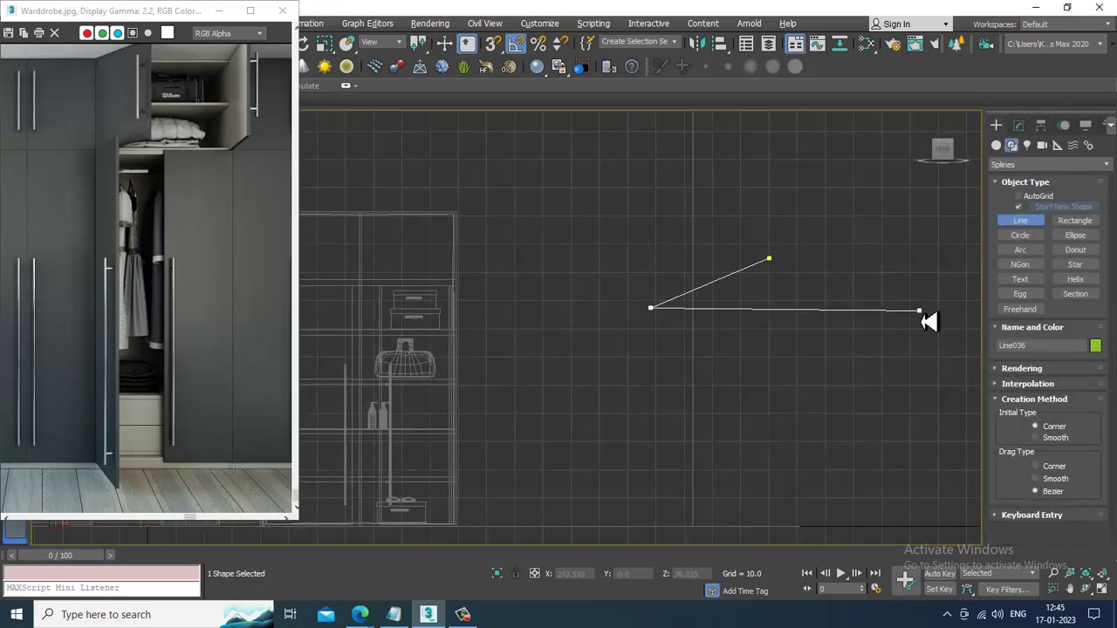
click(911, 311)
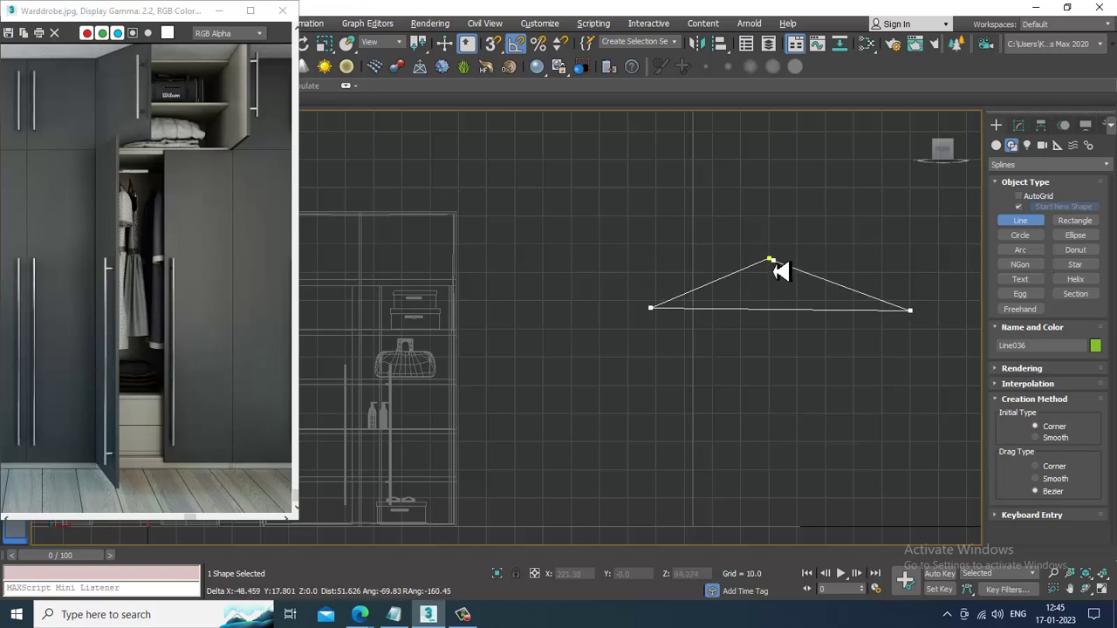
click(772, 267)
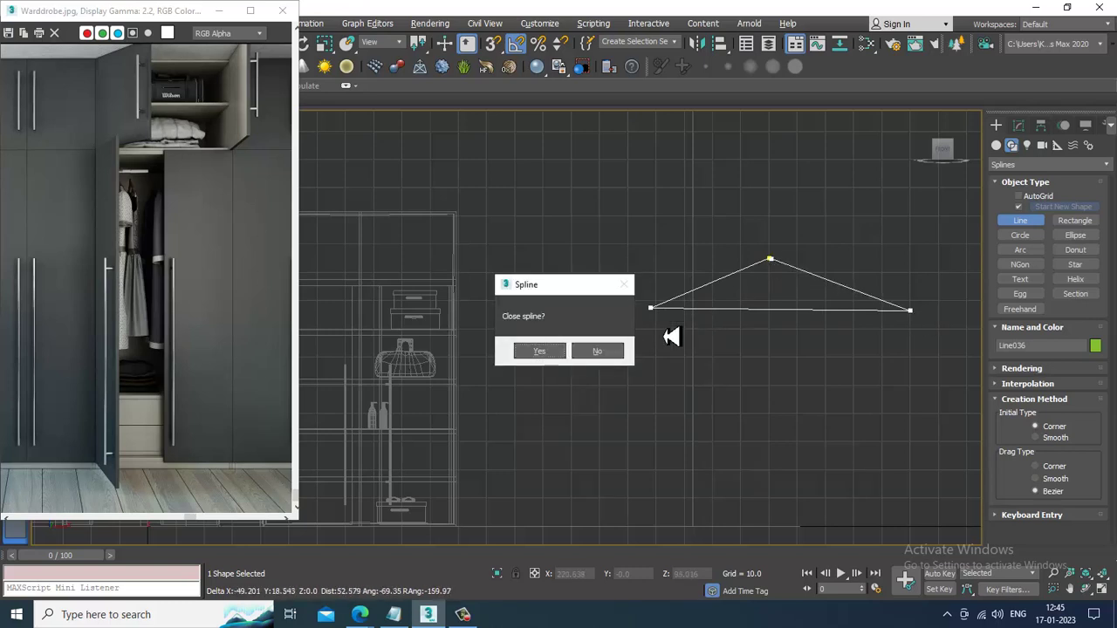
click(541, 352)
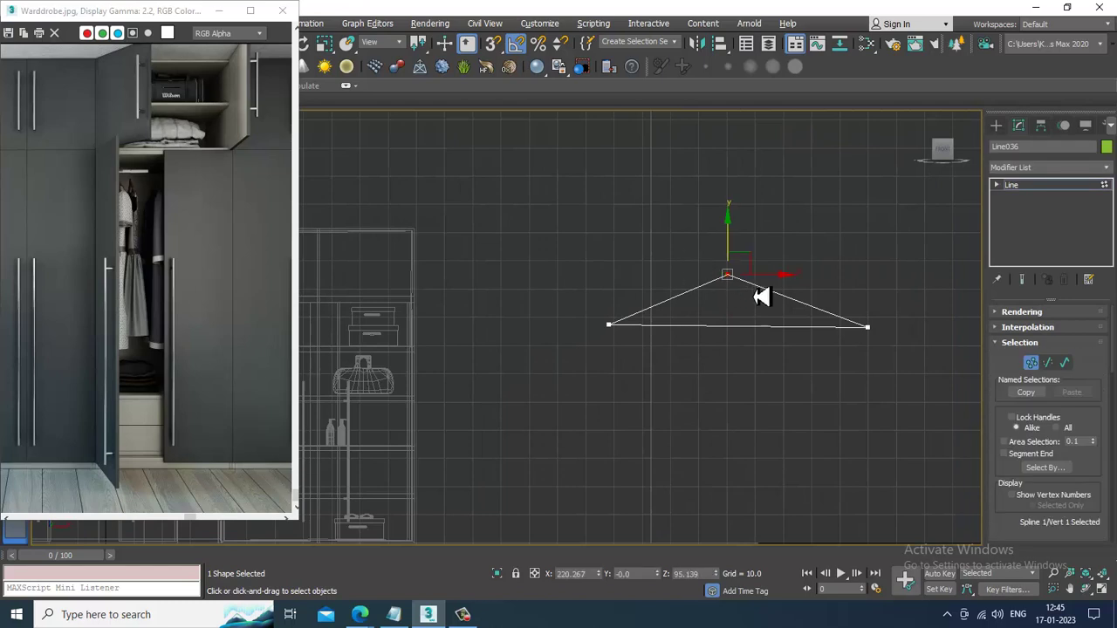
- Fillet the triangle's two base corners by about 7.4 units and its apex by about 3 units
key(1)
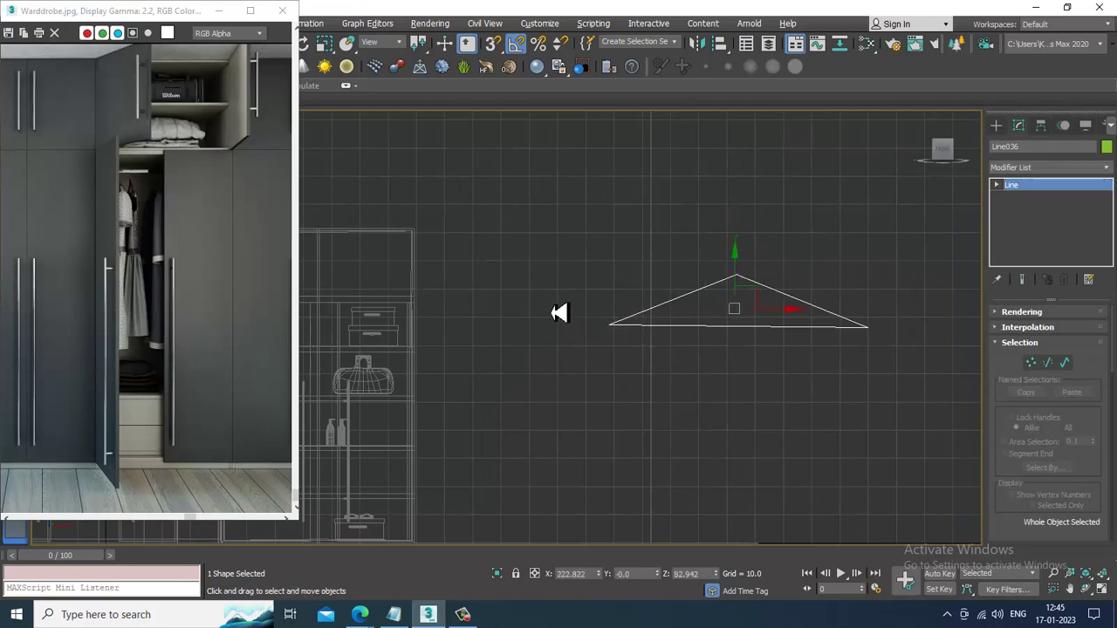
drag(564, 310, 758, 357)
click(727, 339)
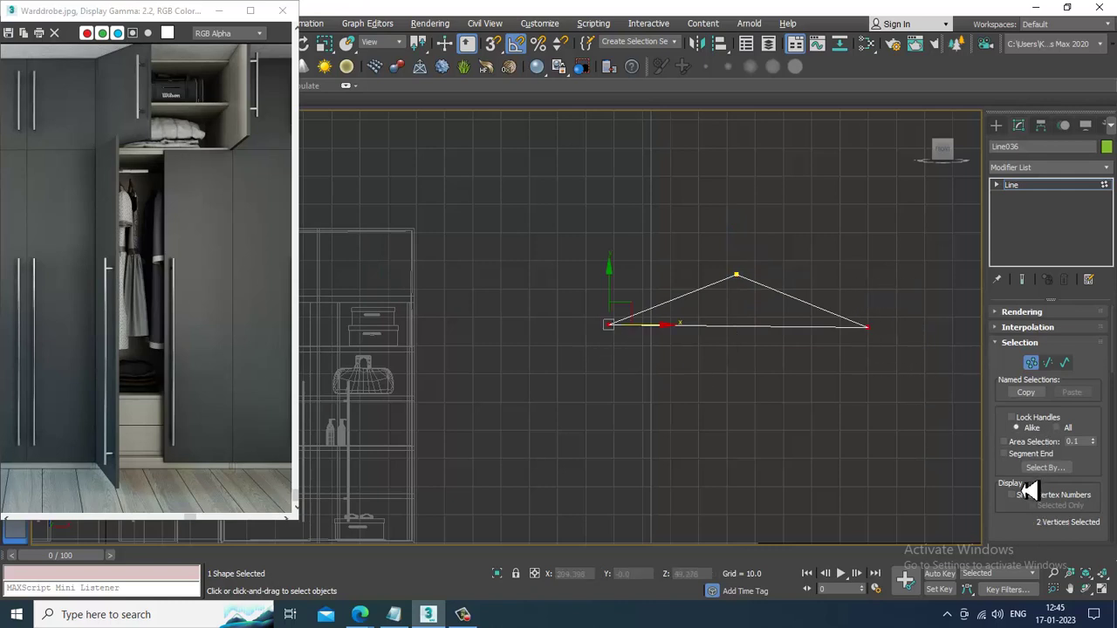
scroll(1025, 488, down, 8)
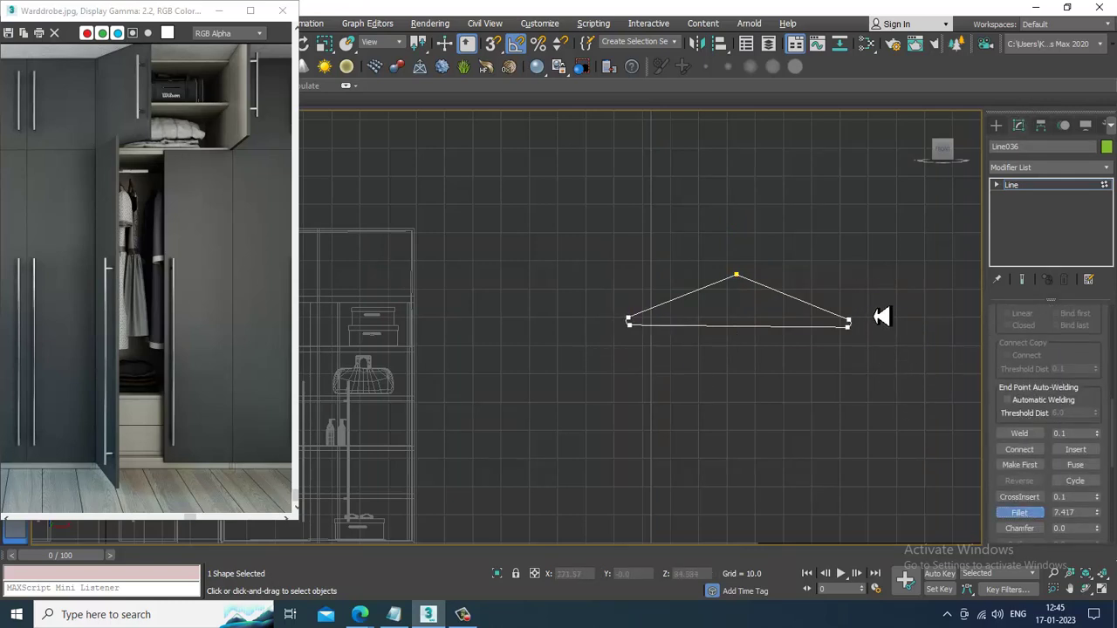
scroll(799, 297, up, 3)
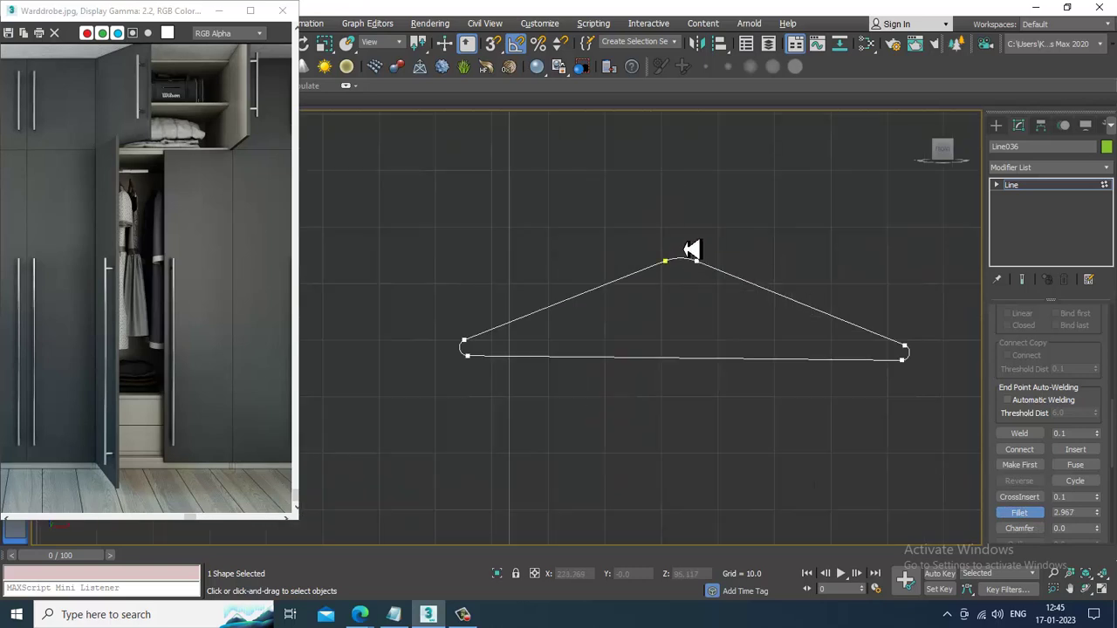
- Draw an open hook-shaped line with a short vertical stem rising from the hanger outline's apex
click(997, 127)
click(1020, 221)
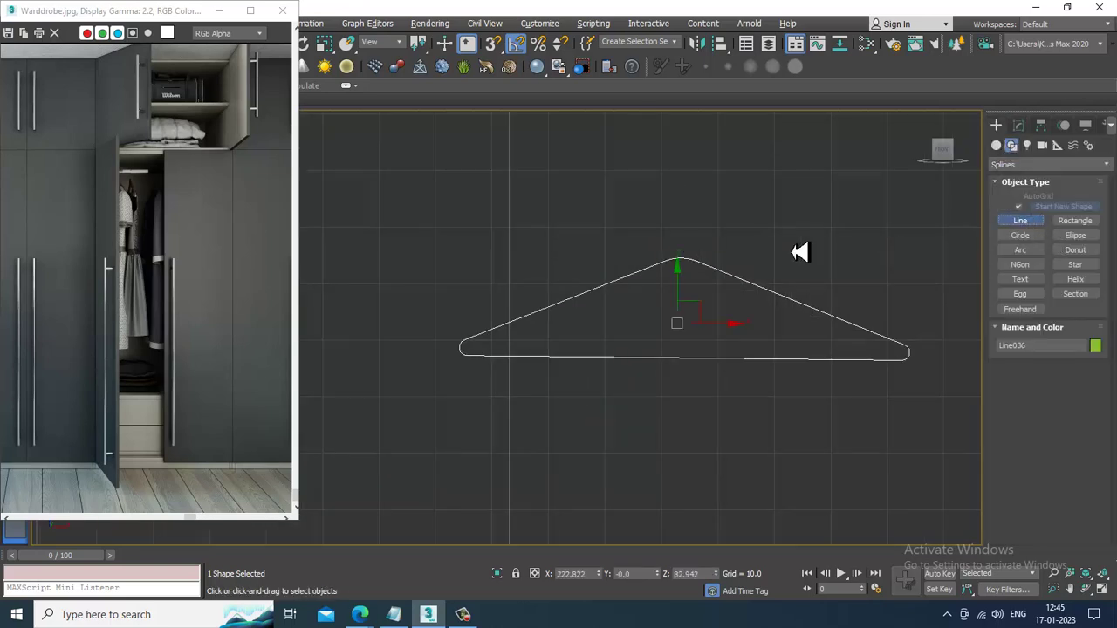
click(685, 306)
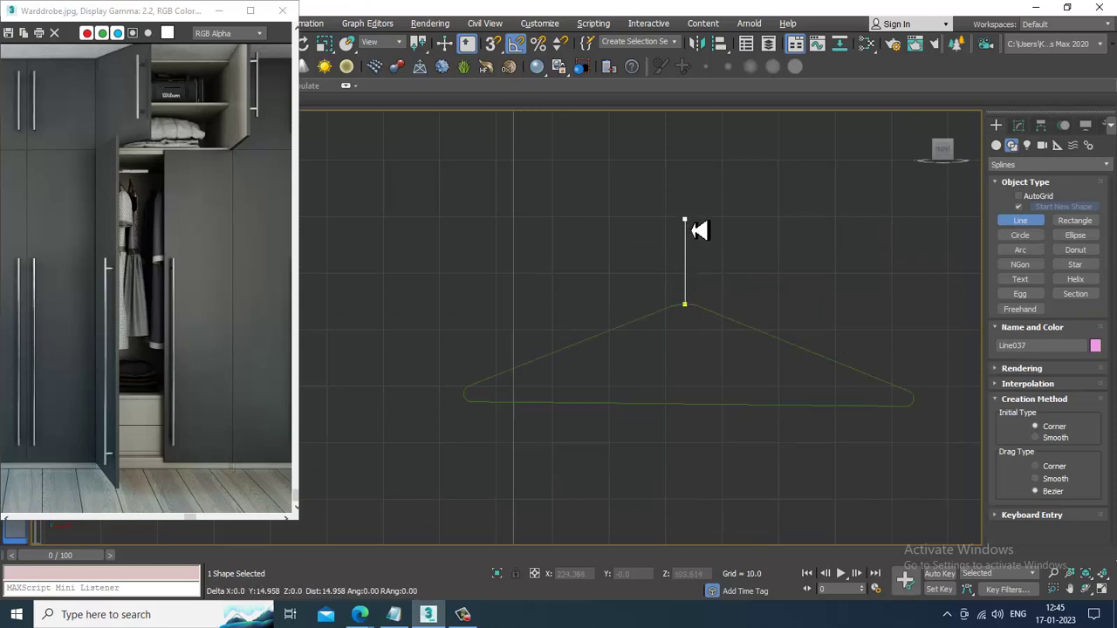
click(685, 272)
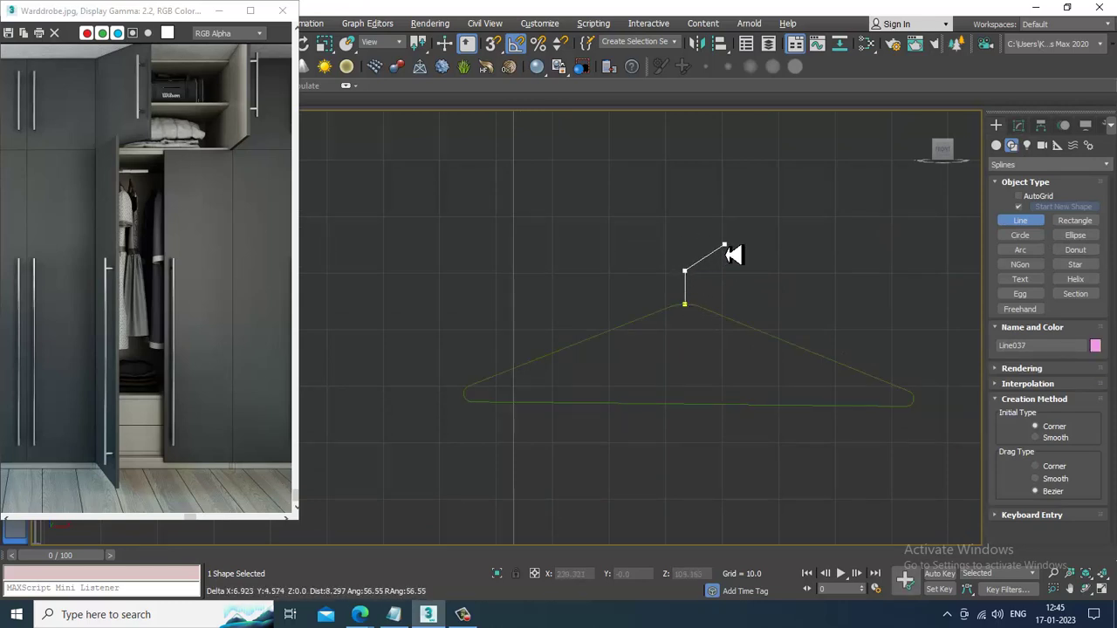
click(724, 239)
click(748, 280)
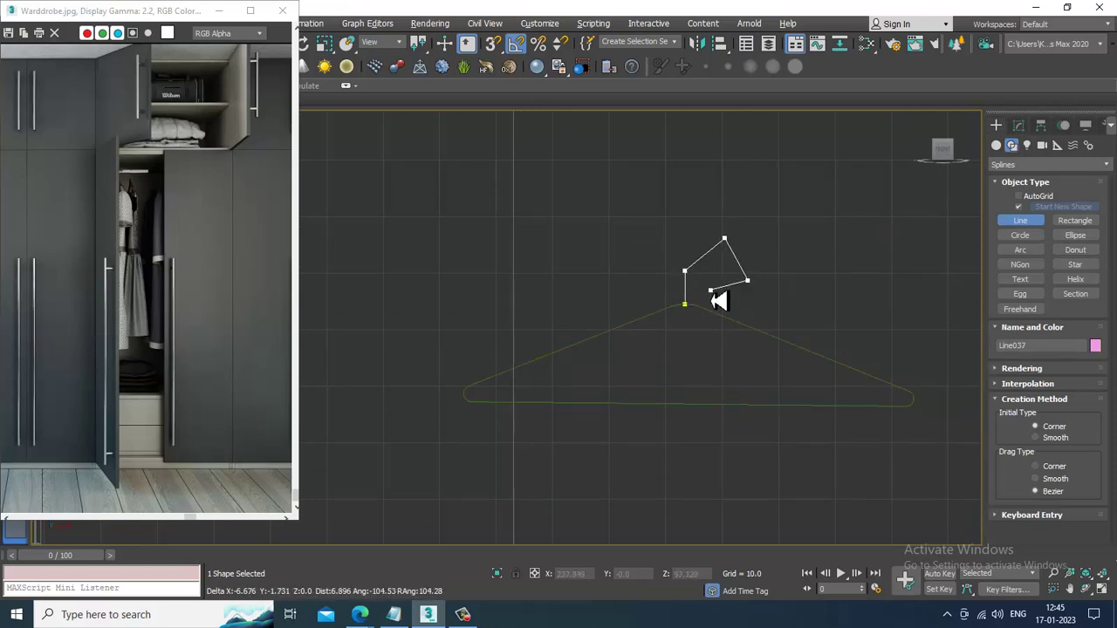
right_click(713, 284)
- Fillet the hook line's corners into a curl and shift the curl's vertices slightly toward the stem
scroll(800, 279, up, 3)
key(1)
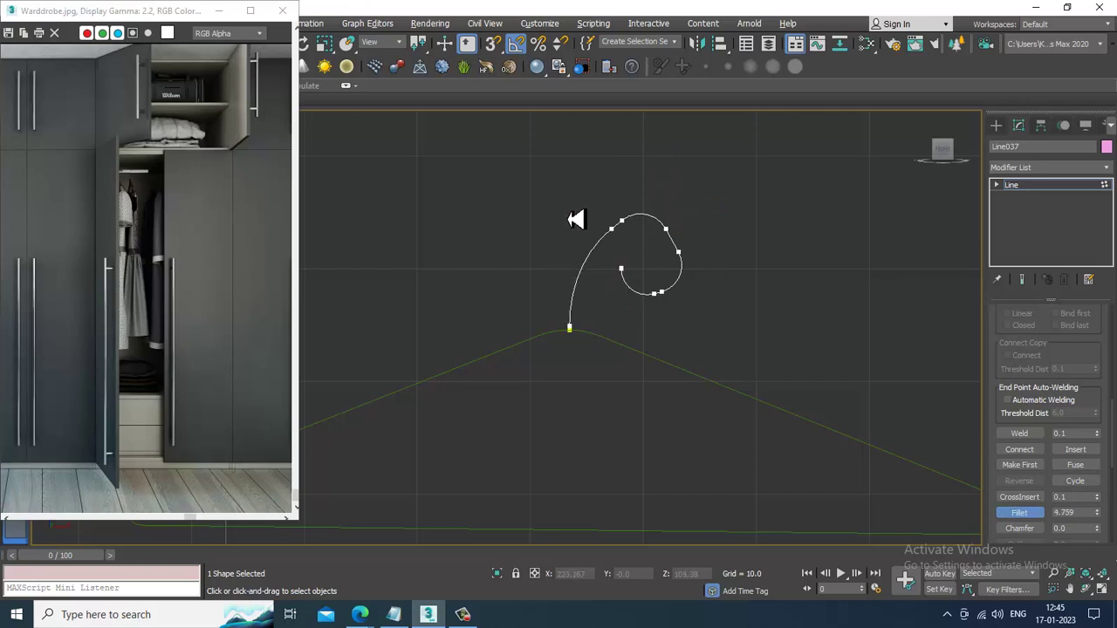
scroll(744, 271, down, 3)
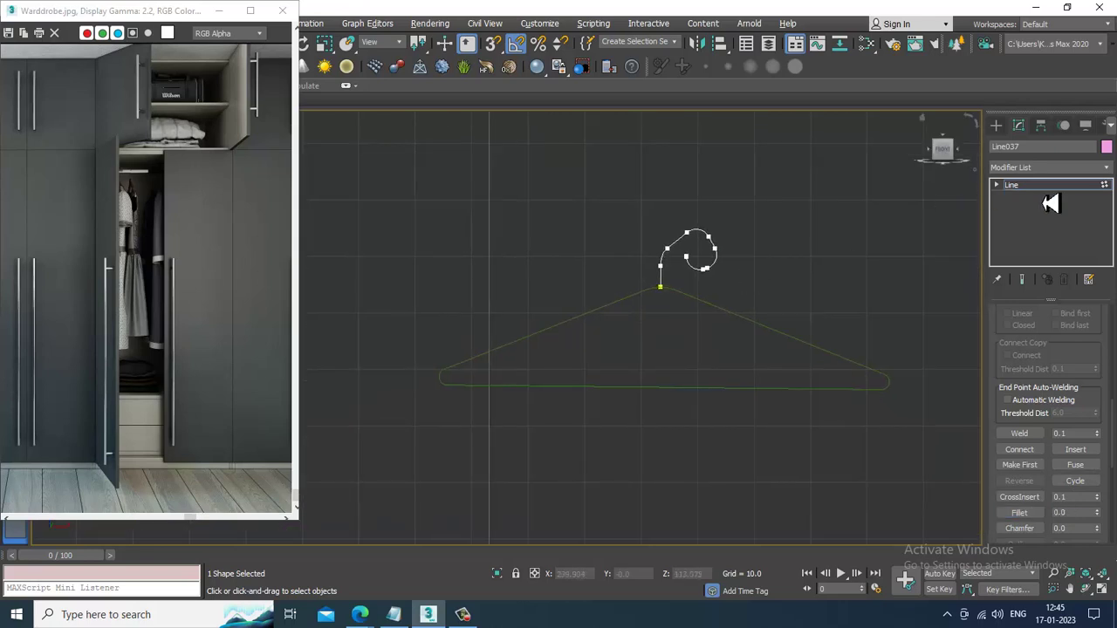
scroll(665, 305, up, 2)
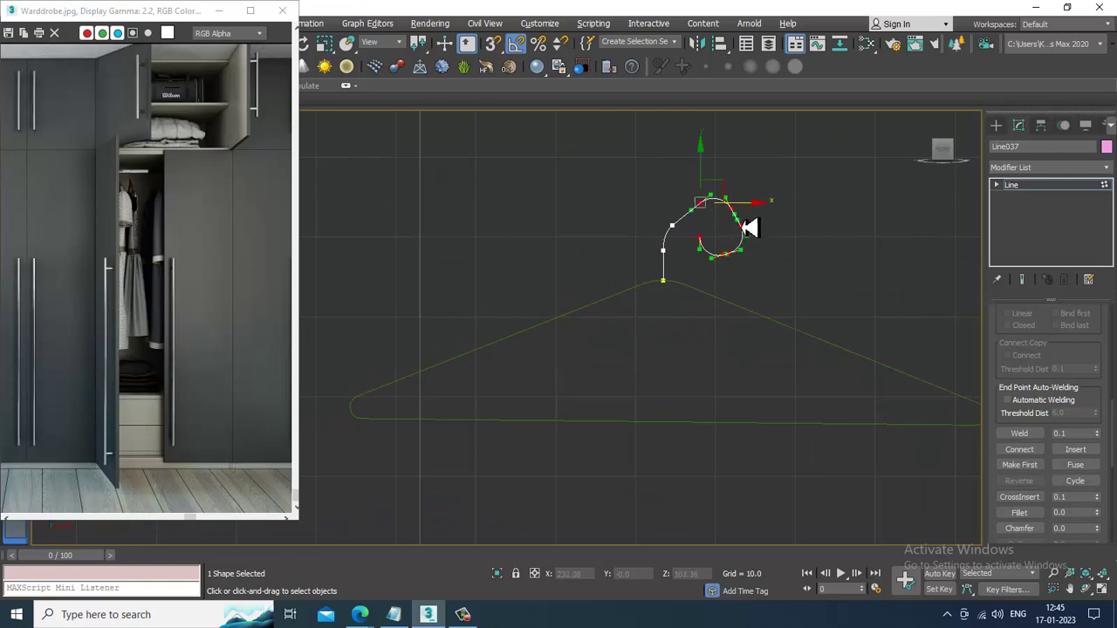
drag(789, 237, 784, 238)
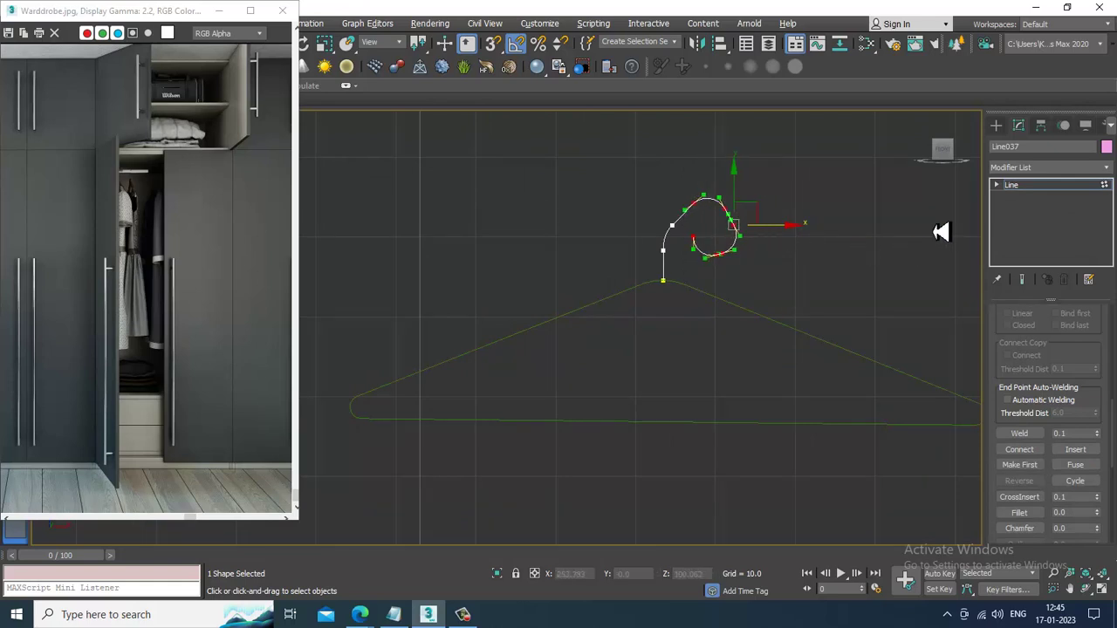
click(1029, 186)
- Select the triangular hanger outline and show its rendering settings
click(780, 326)
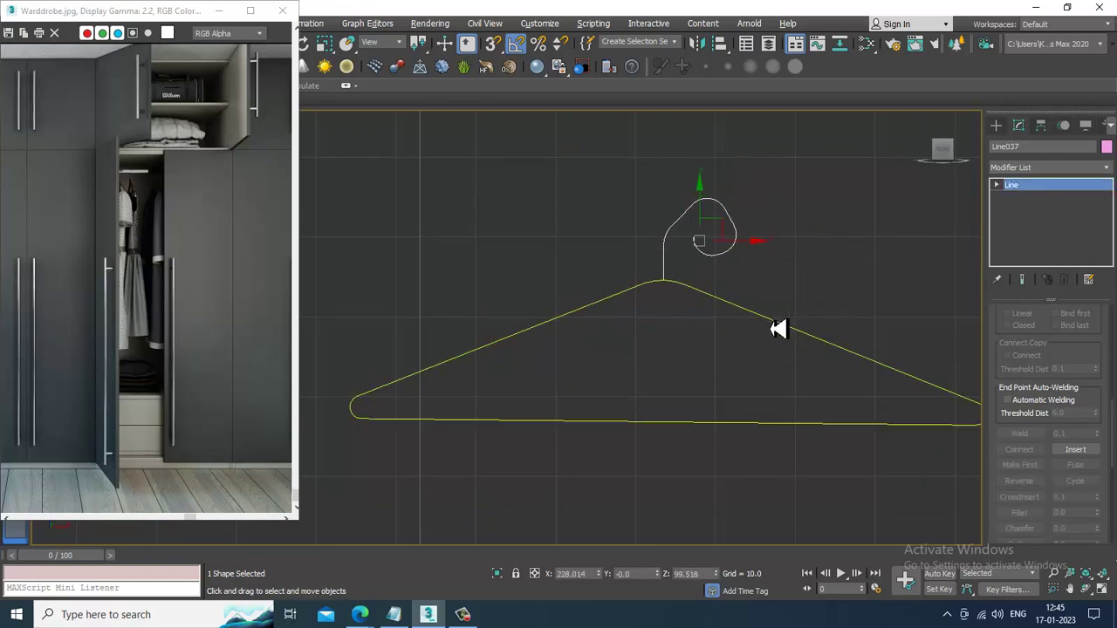
scroll(1040, 367, up, 6)
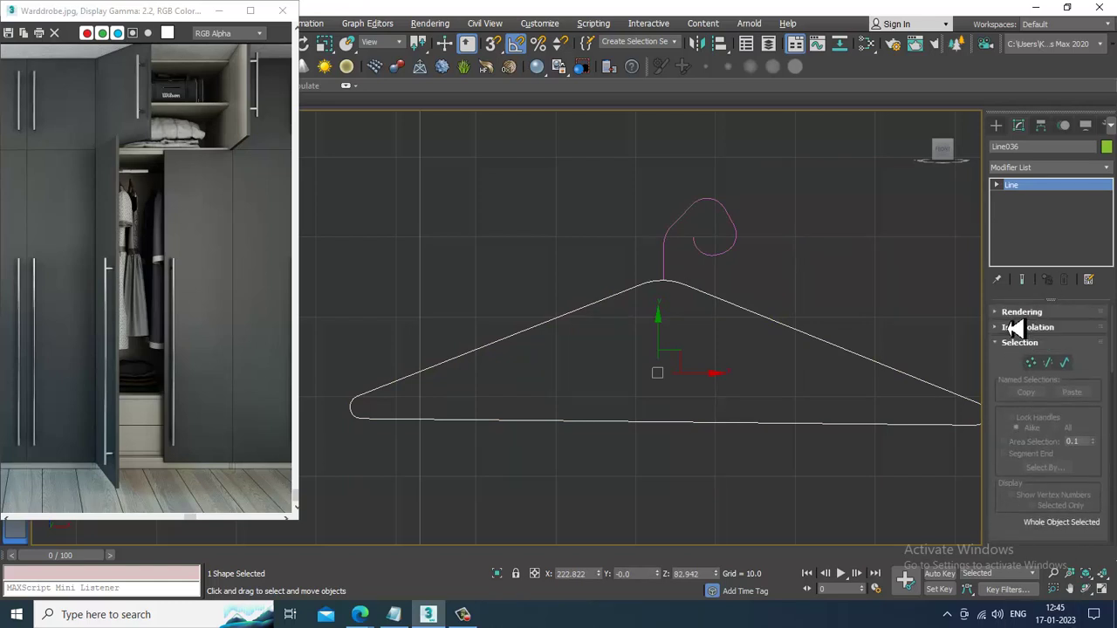
click(1019, 312)
scroll(987, 343, down, 2)
- Delete the curled hook line above the hanger outline
click(724, 254)
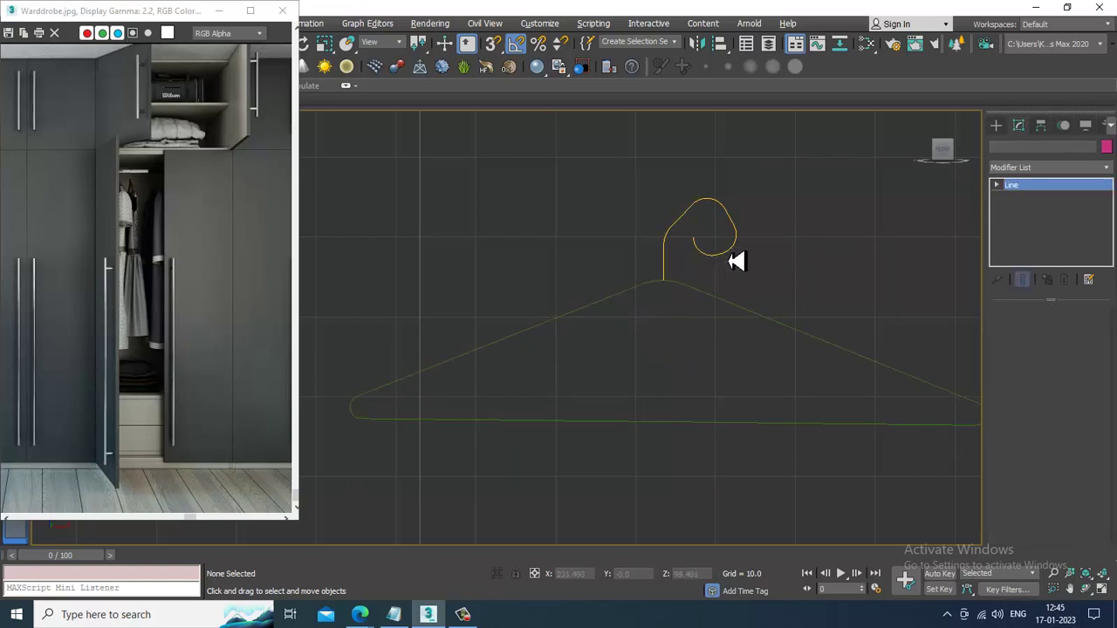
click(736, 258)
key(Delete)
- Display the triangular outline as solid in the viewport with a rectangular section 3.38 wide
click(835, 353)
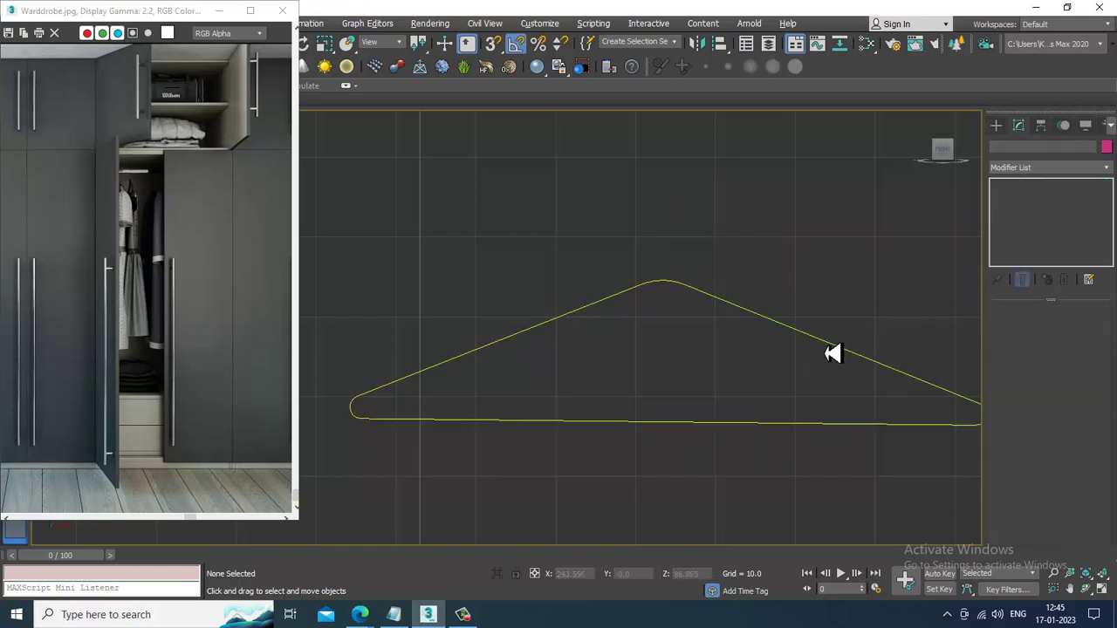
click(1000, 338)
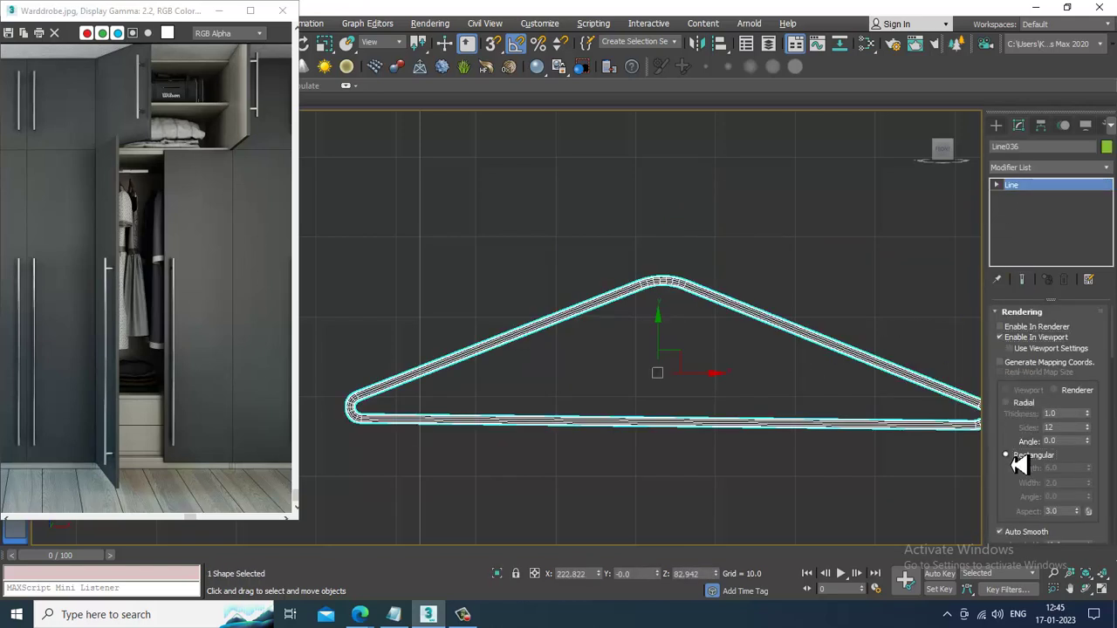
click(1010, 455)
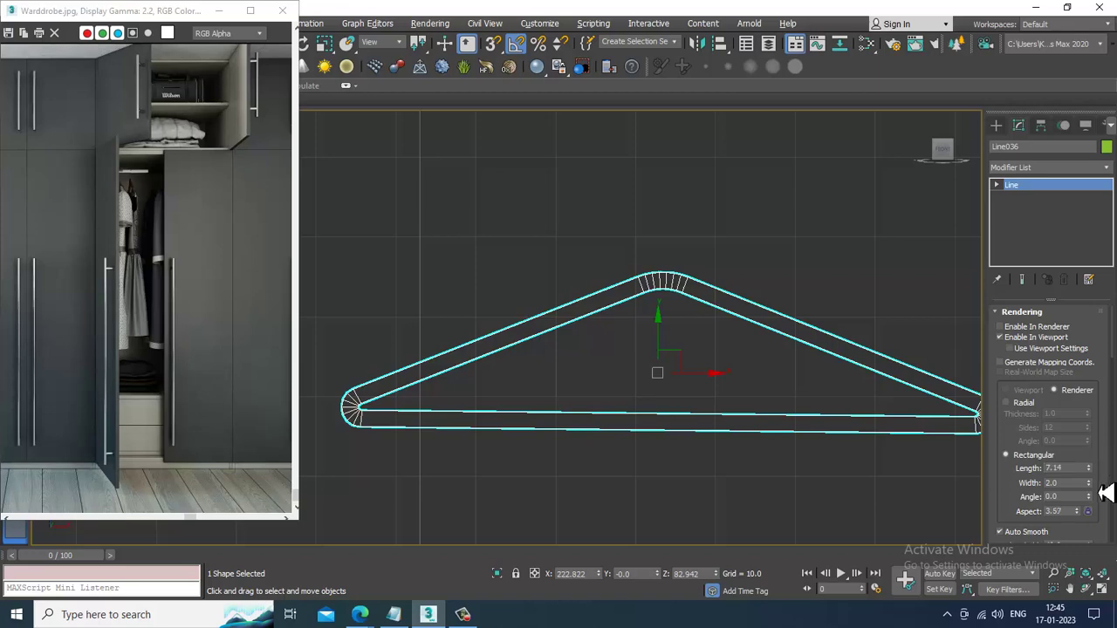
drag(1105, 493, 1098, 446)
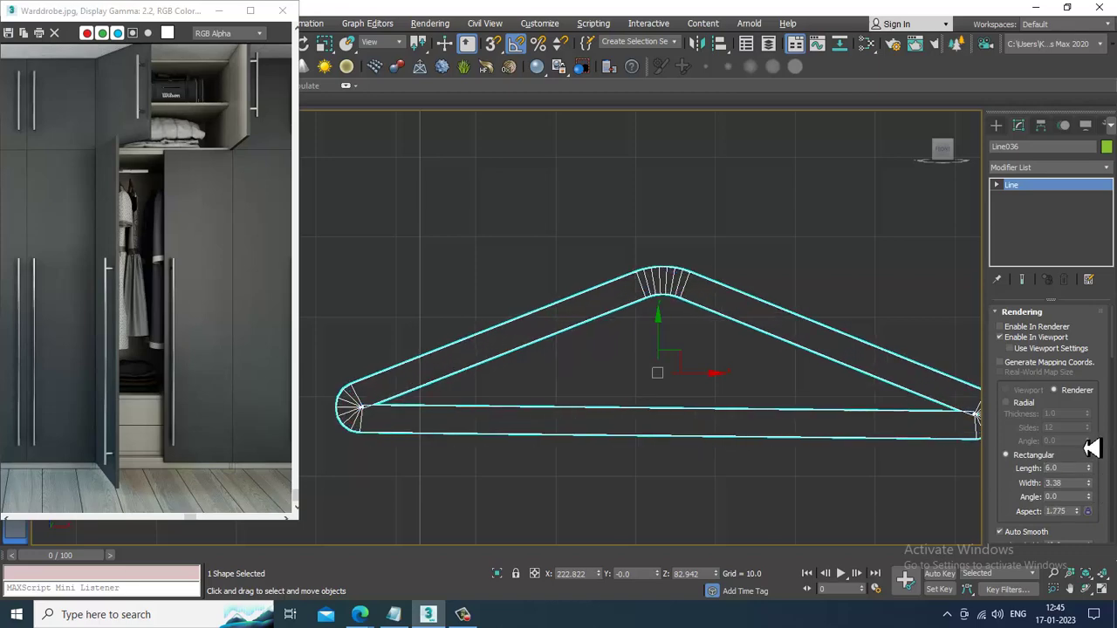
- Reduce the hanger section's rectangular length to 2.7 while checking its thickness in the perspective view
key(alt+w)
right_click(753, 444)
key(alt+w)
scroll(768, 424, down, 4)
scroll(769, 424, up, 2)
alt+middle_drag(769, 424, 739, 424)
drag(1100, 481, 1106, 519)
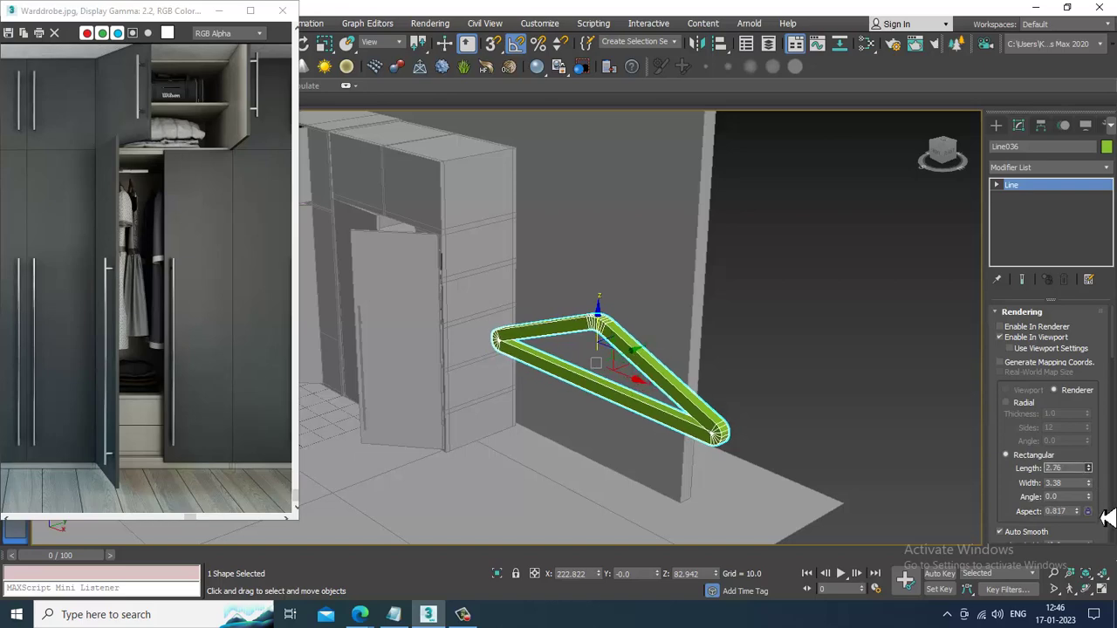
- Draw a small circle above the hanger's apex in the front view and turn off its viewport thickness
key(alt+w)
key(alt+w)
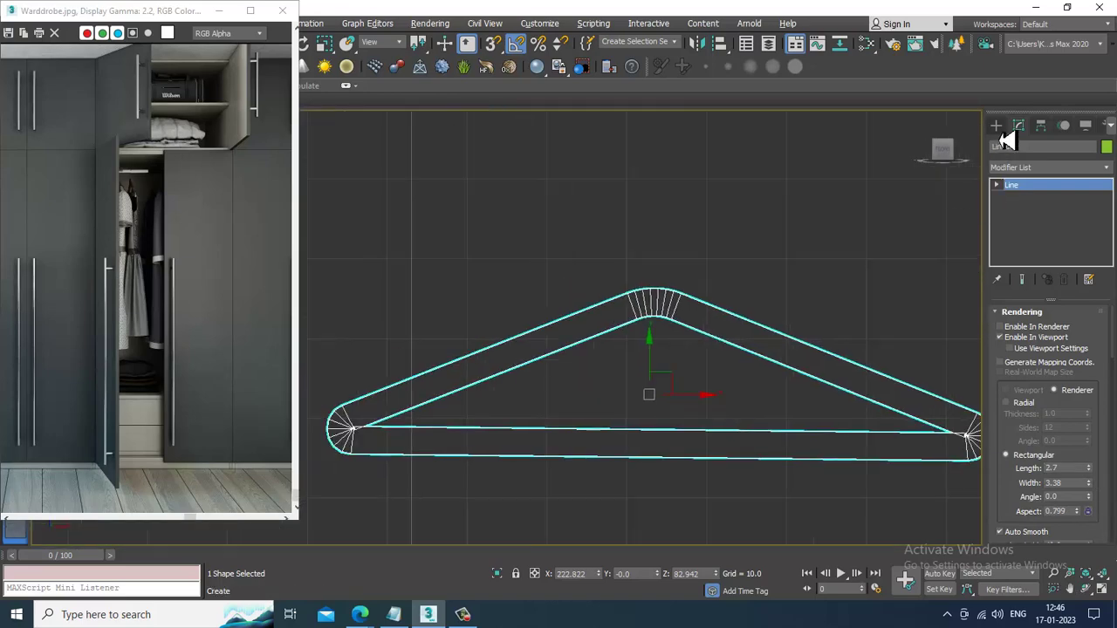
click(995, 125)
click(1020, 234)
drag(671, 225, 698, 250)
click(1018, 124)
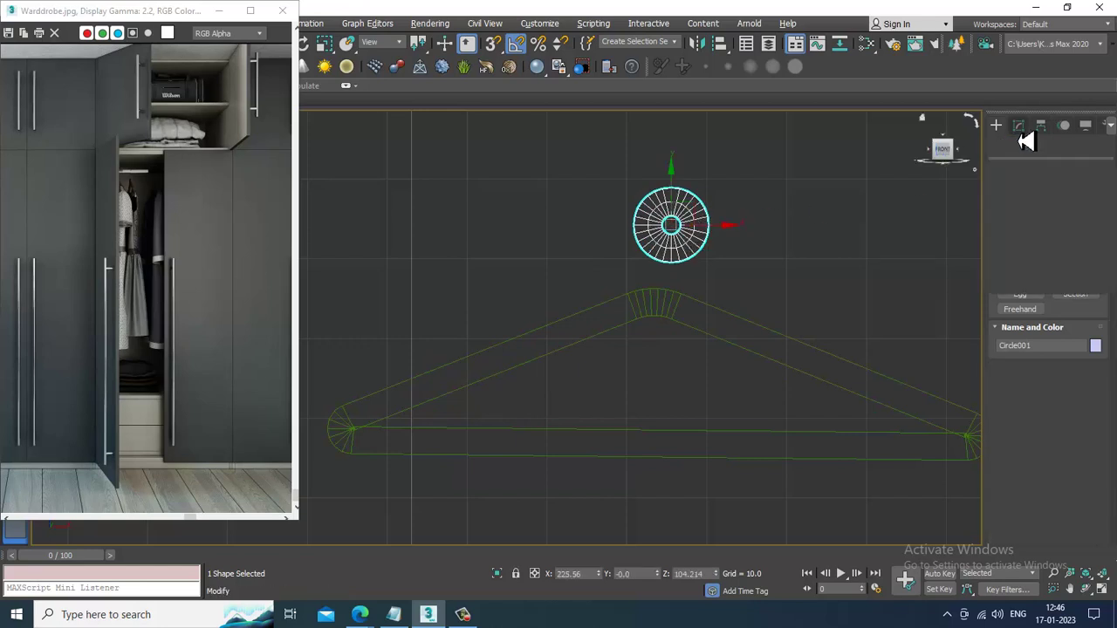
click(1000, 338)
scroll(763, 253, up, 4)
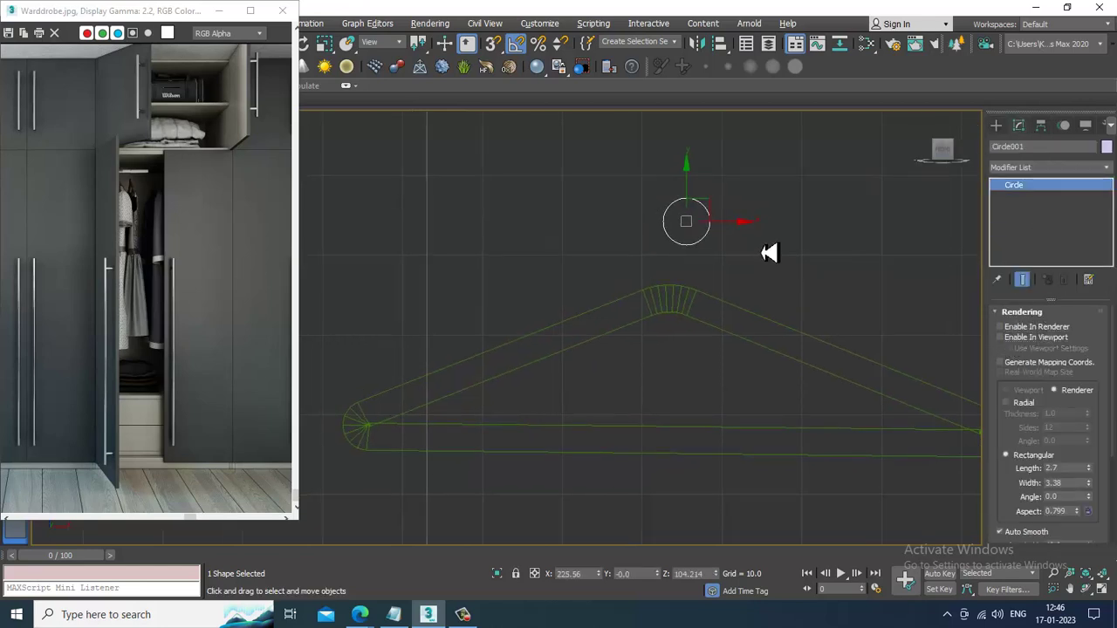
- Convert the circle to an editable spline and start editing its segments
right_click(654, 233)
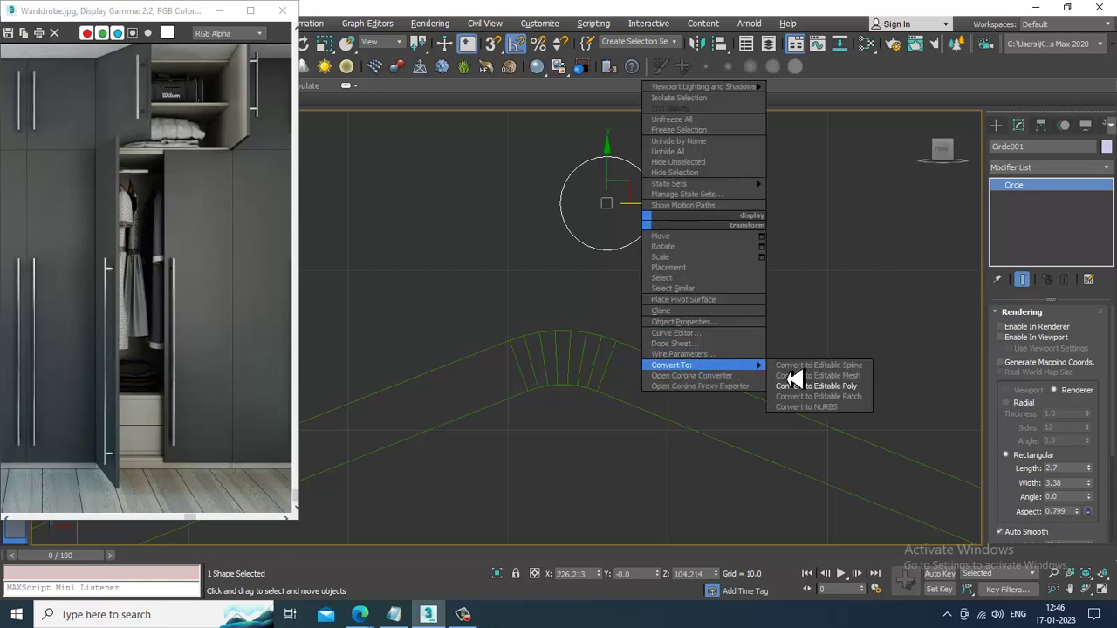
click(798, 366)
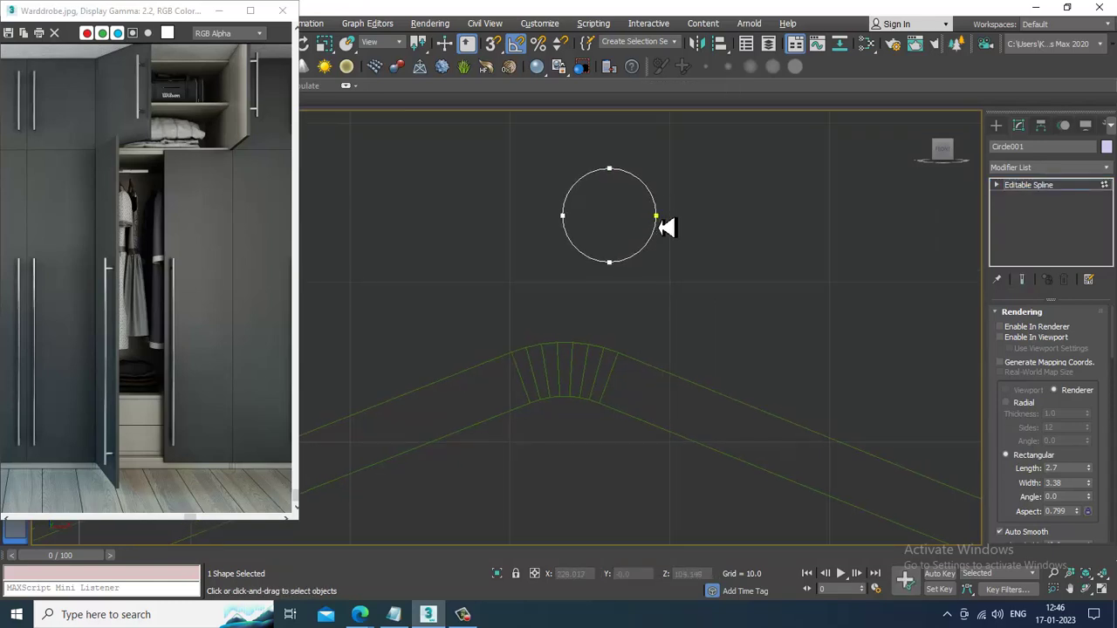
middle_drag(661, 228, 666, 245)
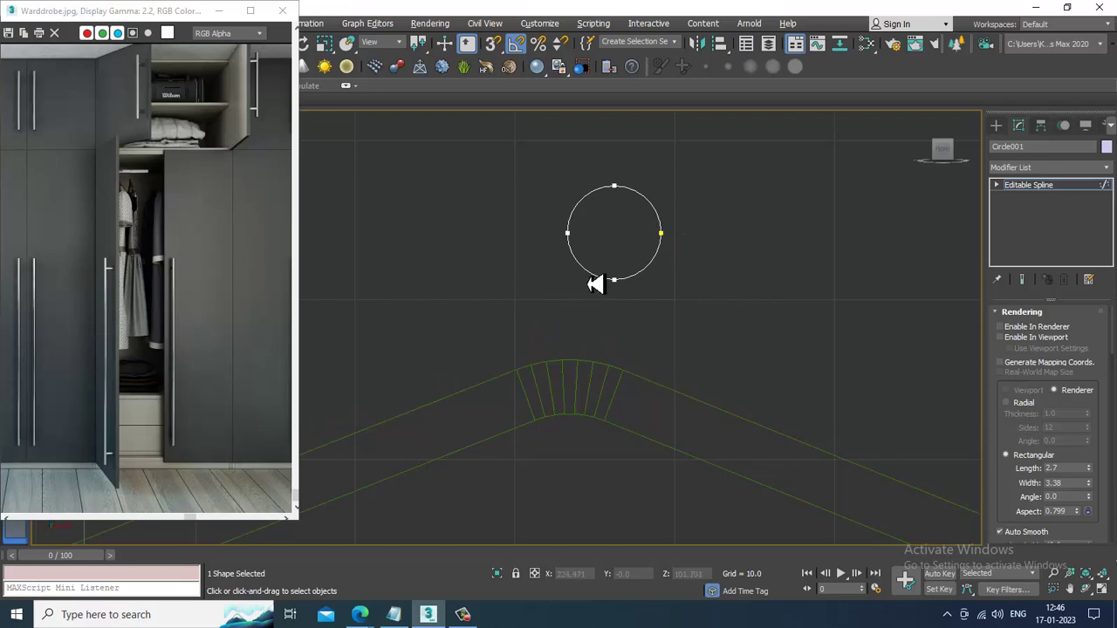
- Delete the circle's lower-left segment and rotate the open arc so its gap faces downward above the hanger's apex
key(w)
click(1029, 188)
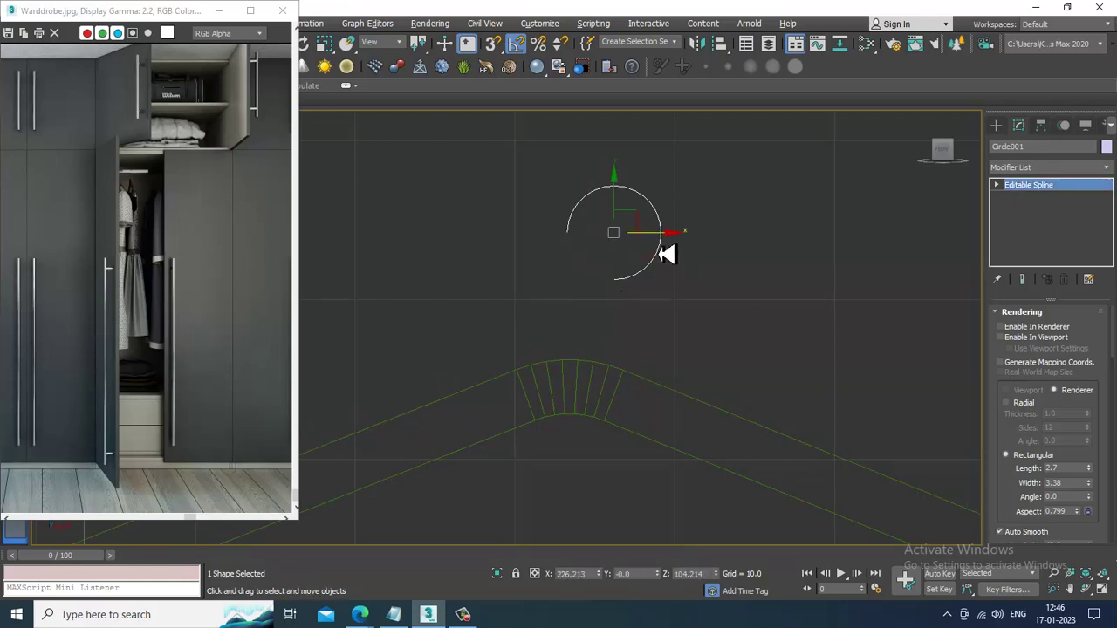
key(e)
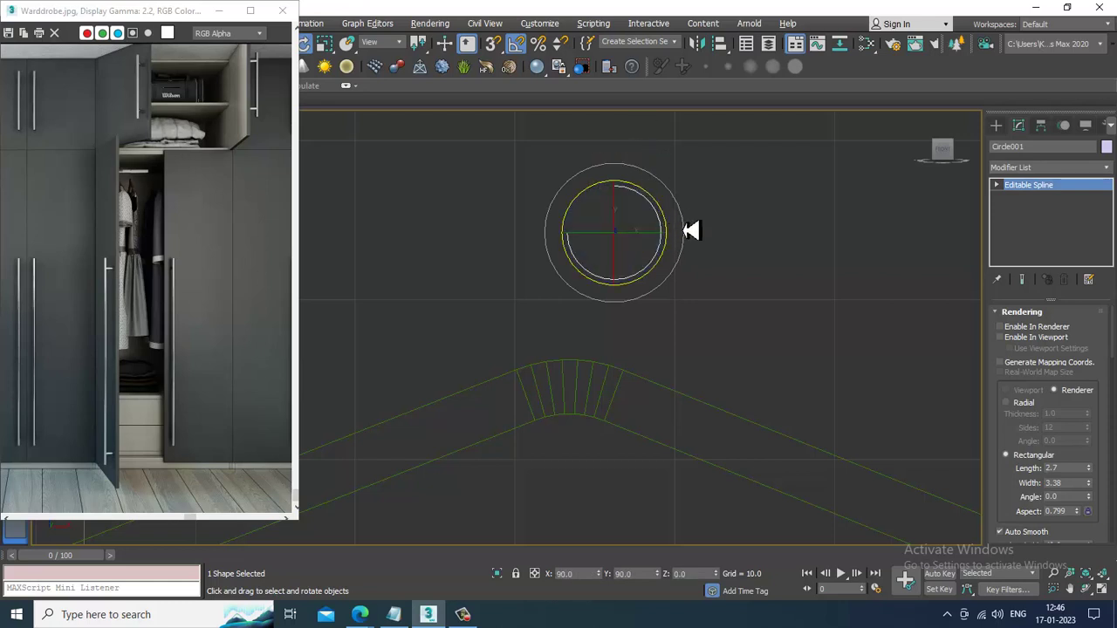
drag(690, 229, 672, 274)
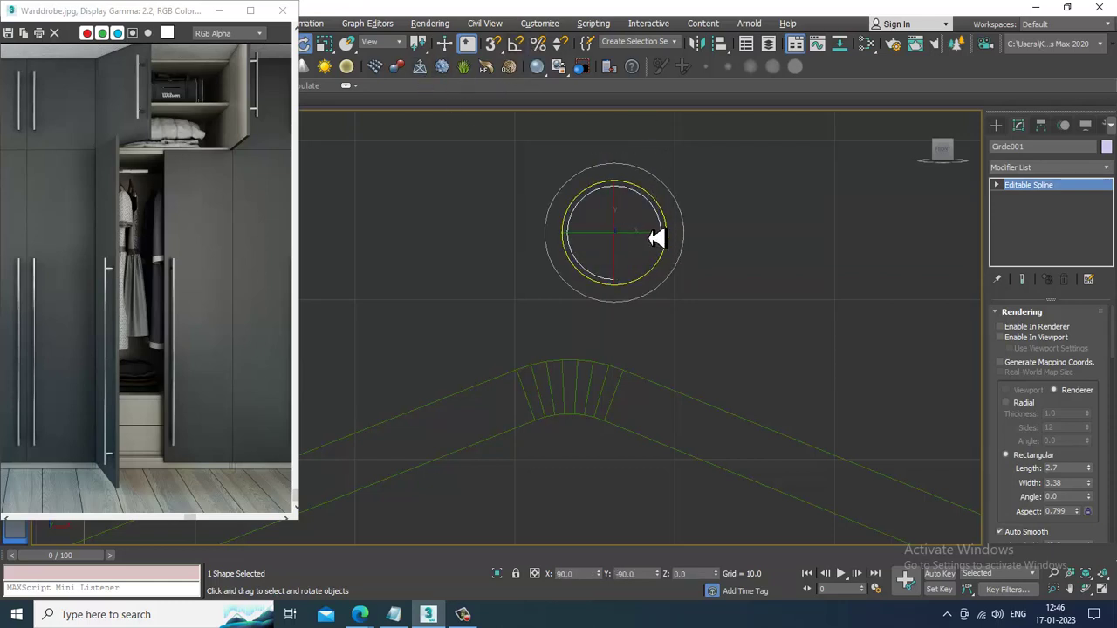
drag(668, 220, 692, 317)
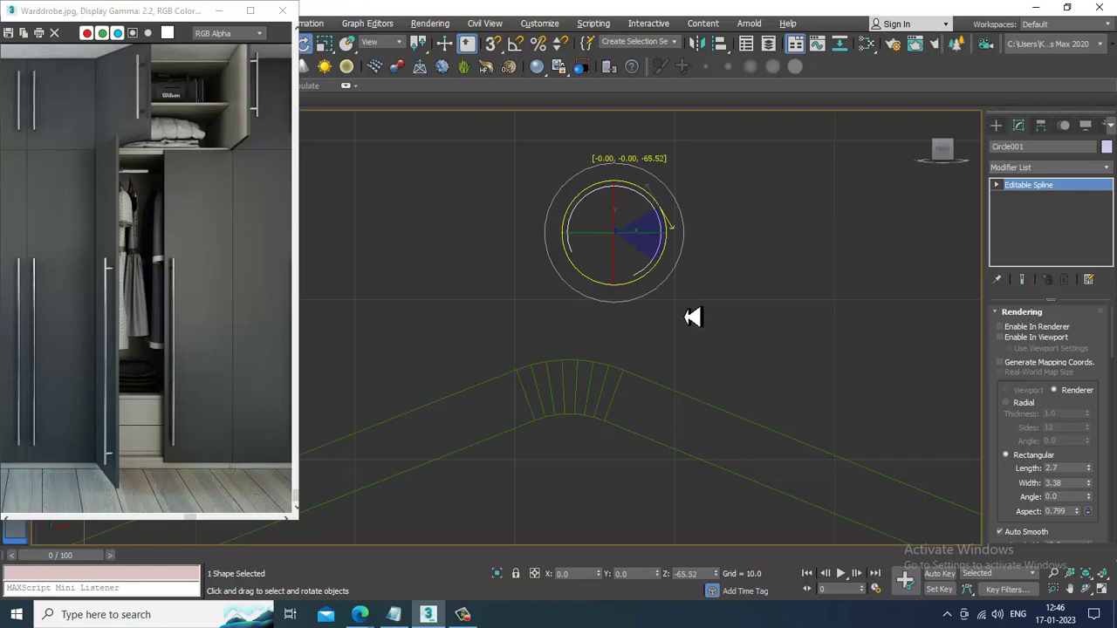
drag(716, 268, 715, 232)
click(738, 235)
scroll(689, 234, up, 2)
middle_drag(680, 240, 701, 227)
- Refine the arc with an extra vertex on its upper right and delete the end segment beyond it
right_click(676, 211)
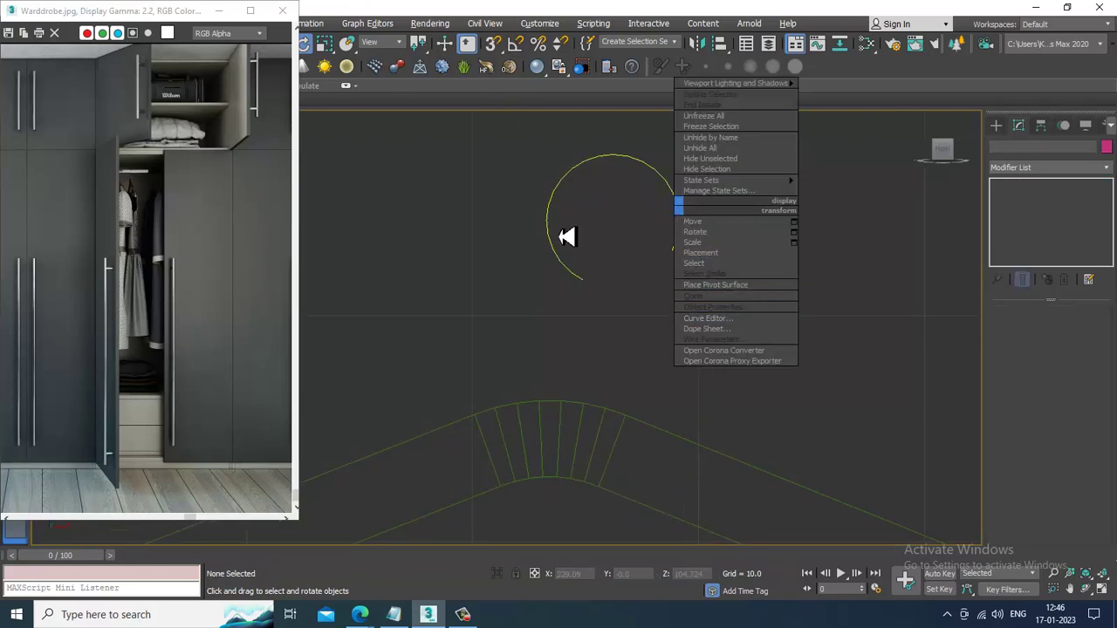
click(564, 202)
click(562, 203)
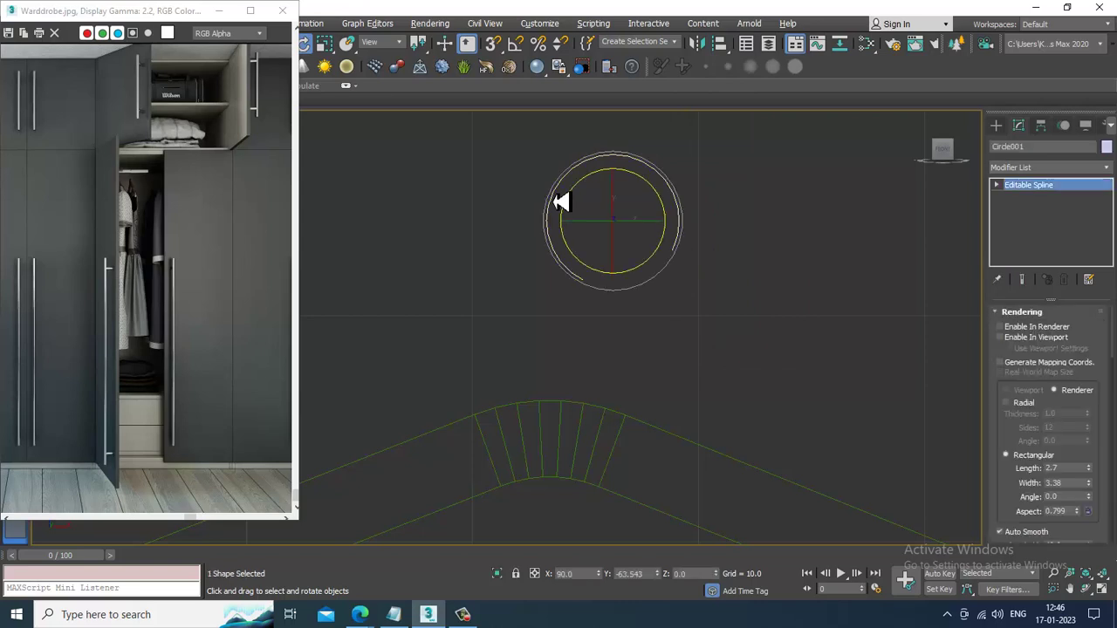
right_click(559, 204)
click(545, 249)
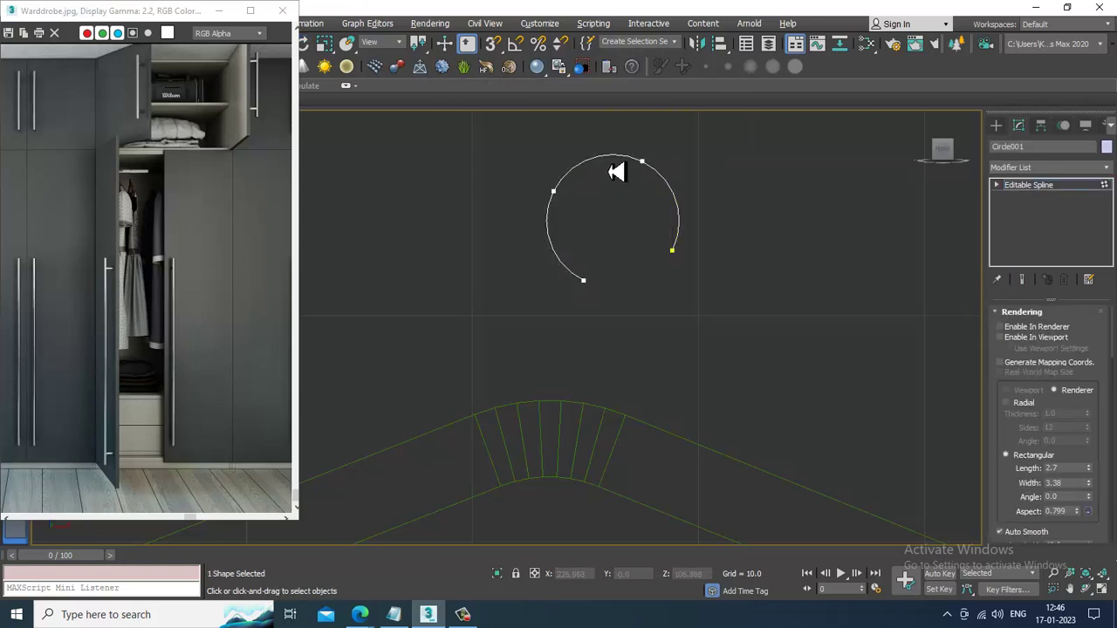
right_click(678, 197)
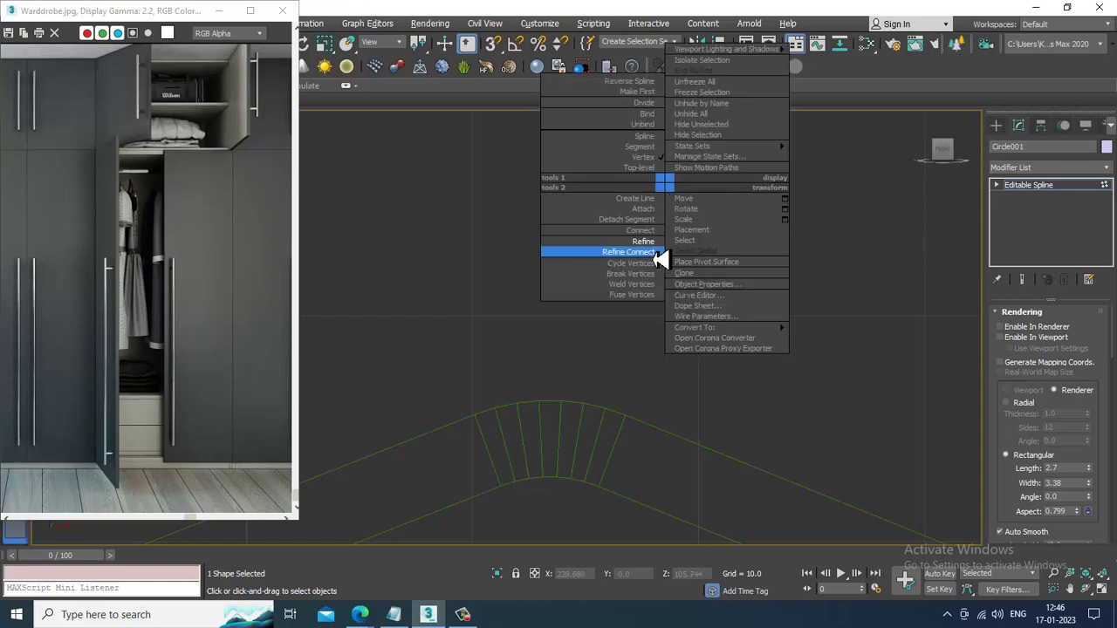
click(666, 237)
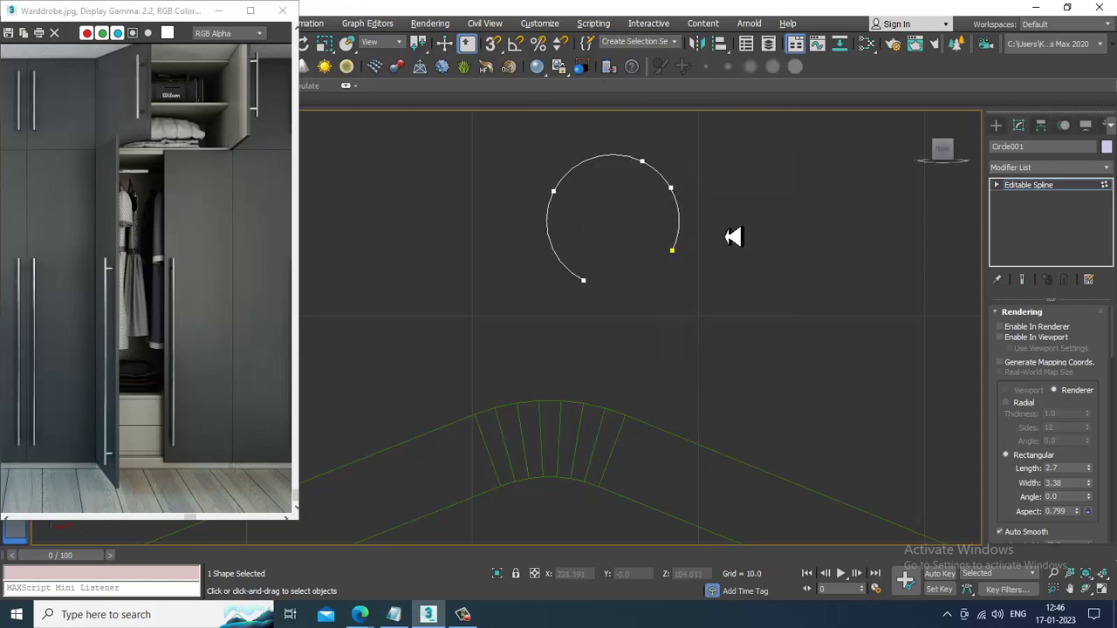
key(Delete)
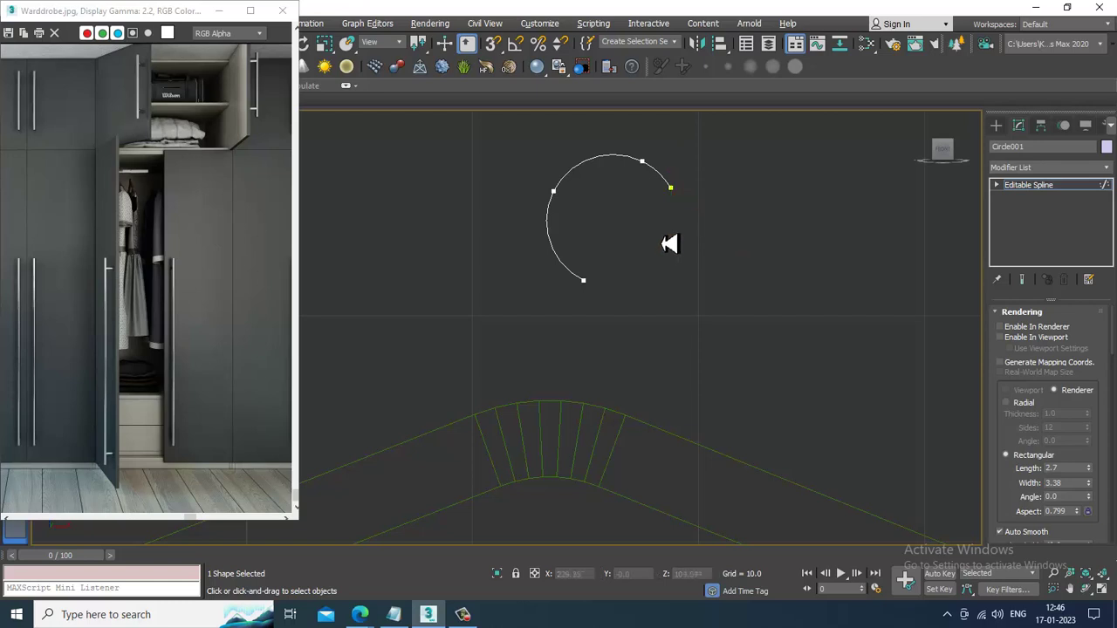
- Rotate the whole shortened arc slightly clockwise into a hook position
click(1066, 185)
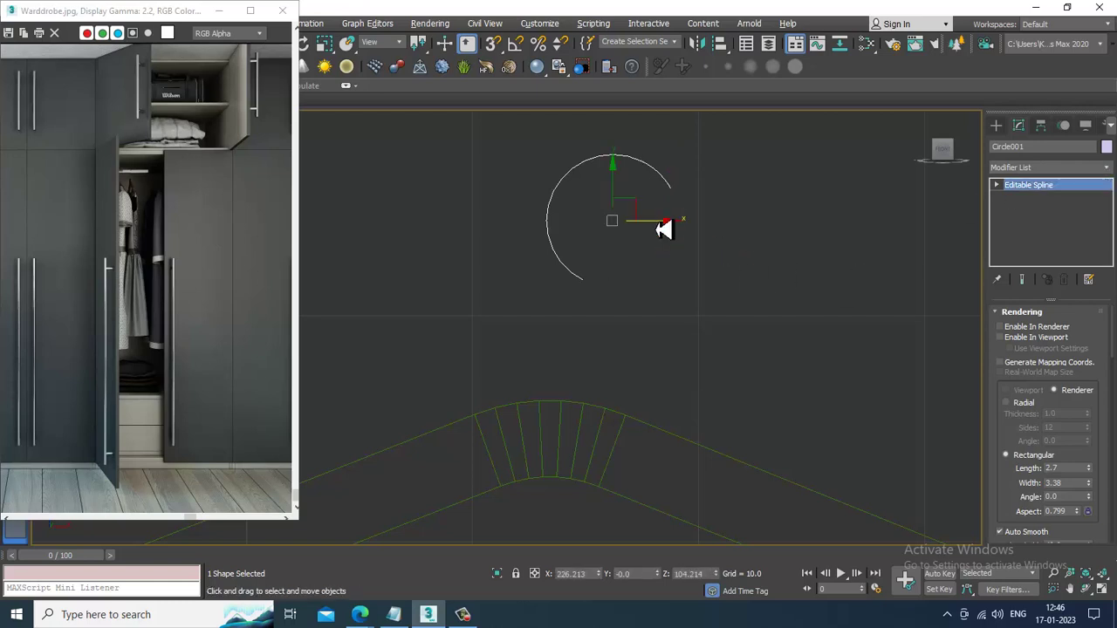
key(e)
drag(660, 200, 693, 226)
key(w)
- Insert points at the arc's lower end to extend it as a curved stem down into the hanger's apex
right_click(568, 273)
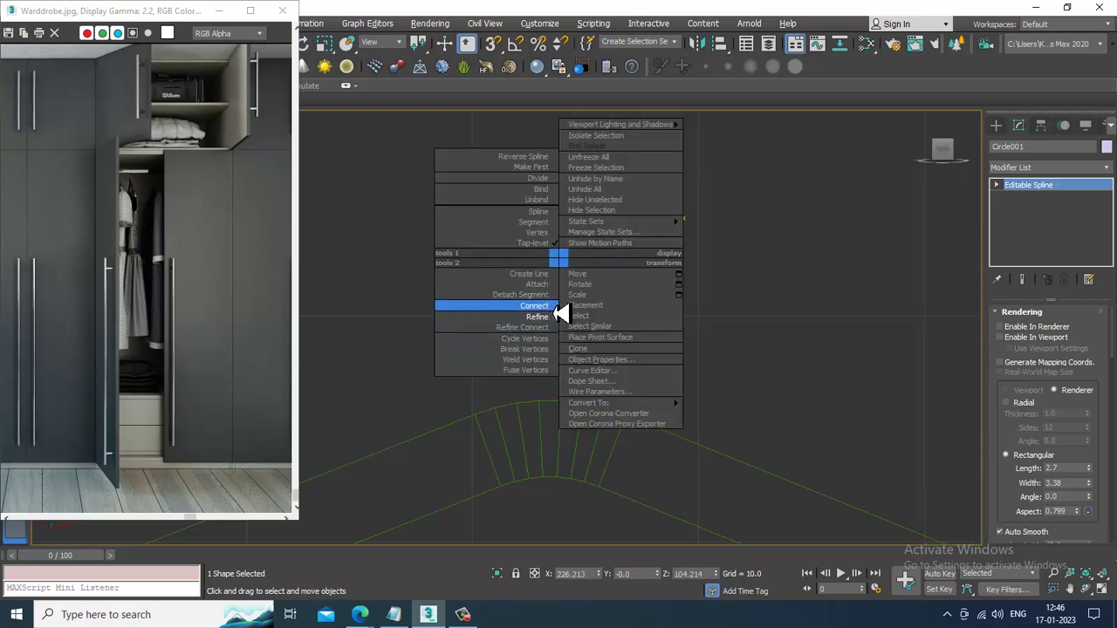
mouse_move(611, 403)
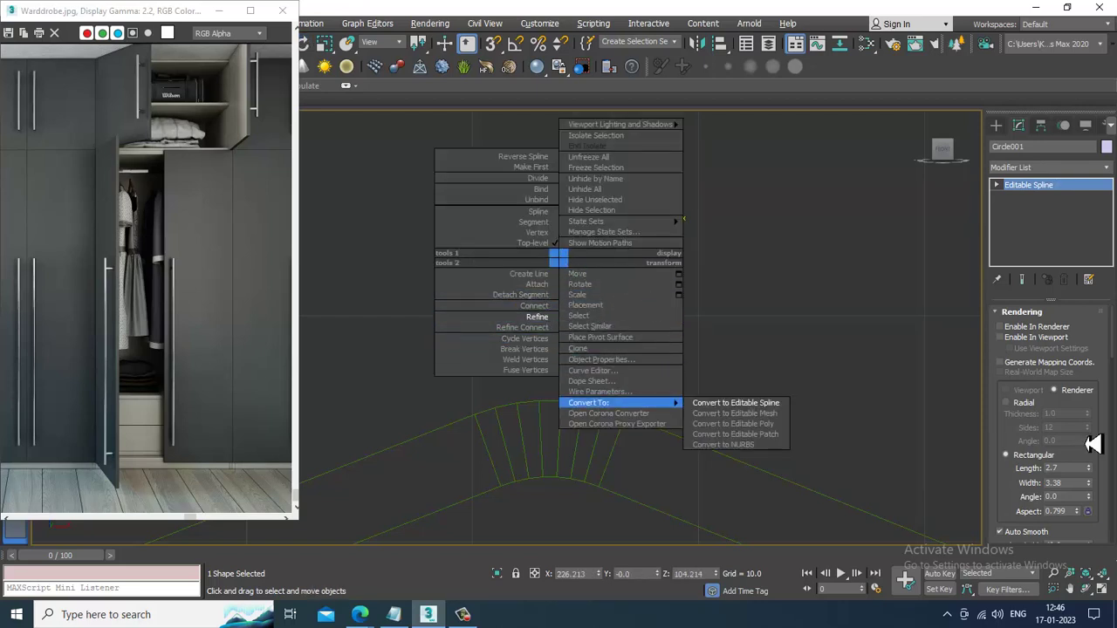
click(1025, 443)
drag(1019, 444, 1040, 12)
drag(1019, 410, 1090, 56)
click(1076, 381)
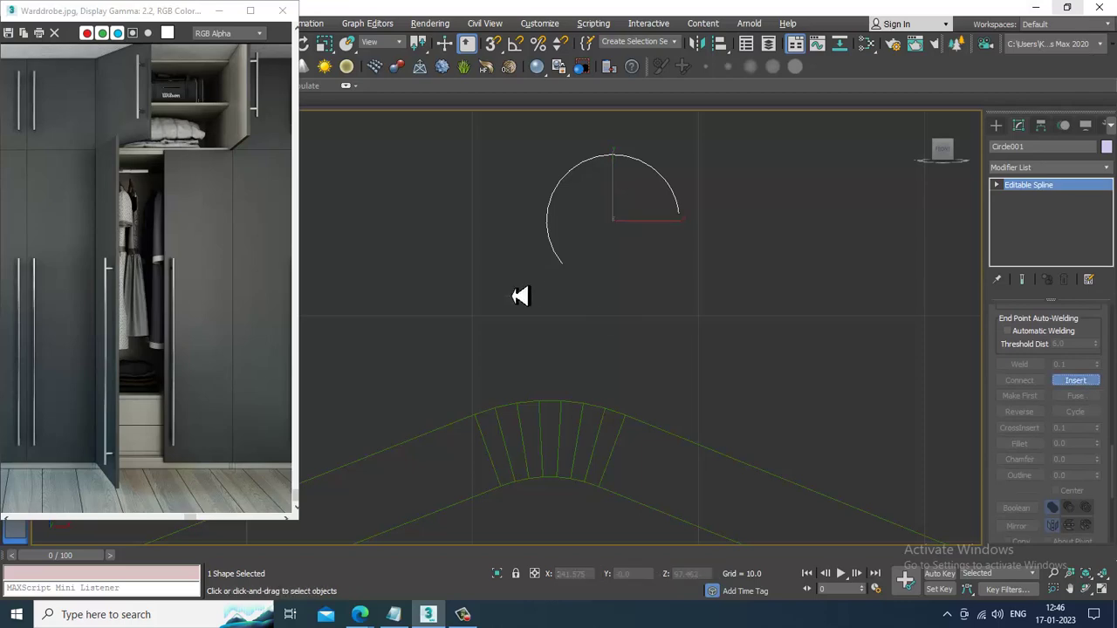
click(576, 288)
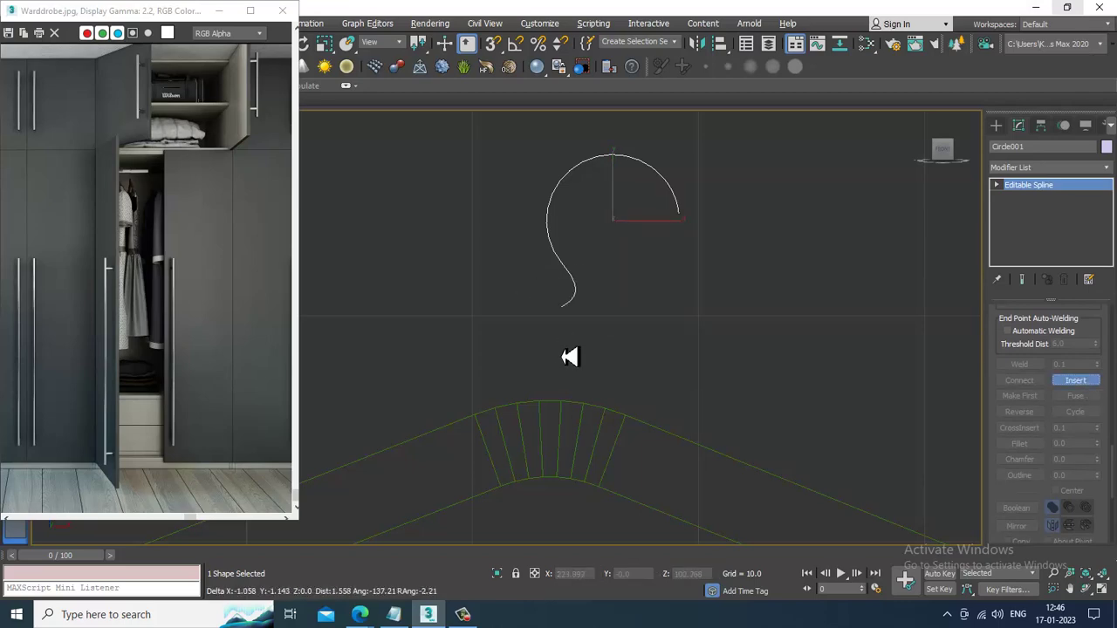
right_click(580, 445)
right_click(579, 445)
scroll(652, 393, down, 3)
- Display the hook as solid in the viewport with a radial section 1.13 thick
key(alt+w)
scroll(756, 419, down, 2)
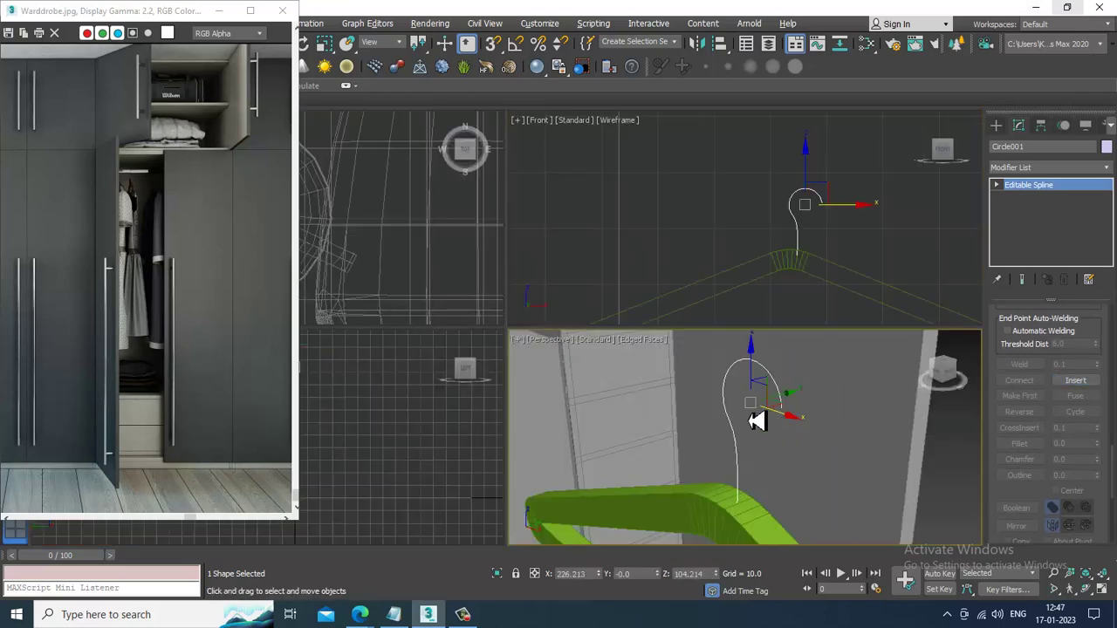
key(alt+w)
scroll(768, 402, down, 4)
scroll(775, 401, up, 3)
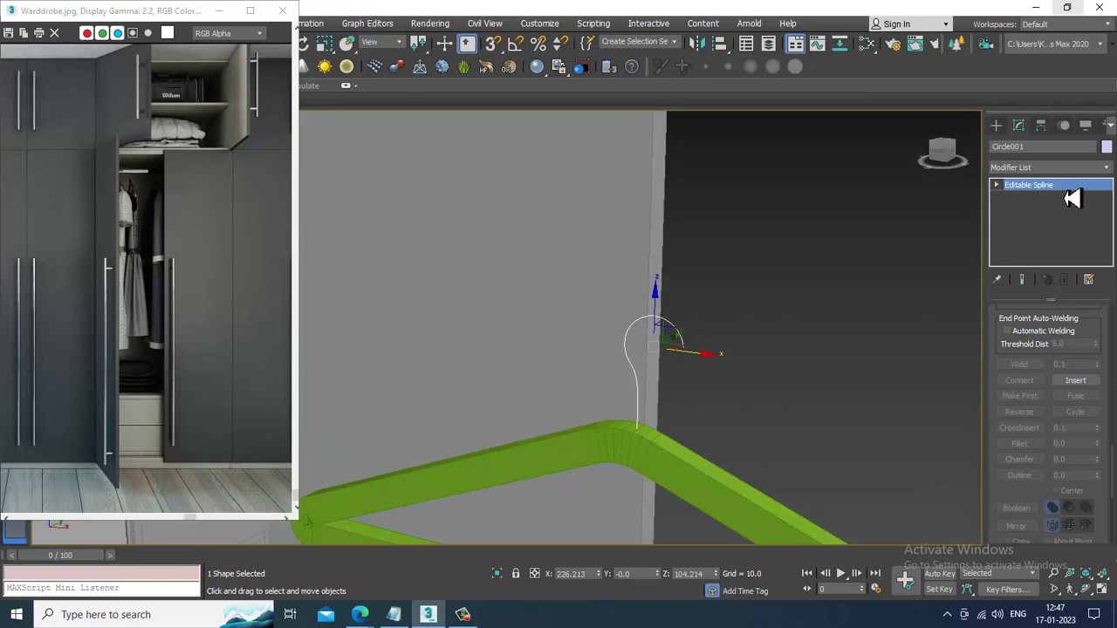
key(2)
drag(993, 362, 993, 435)
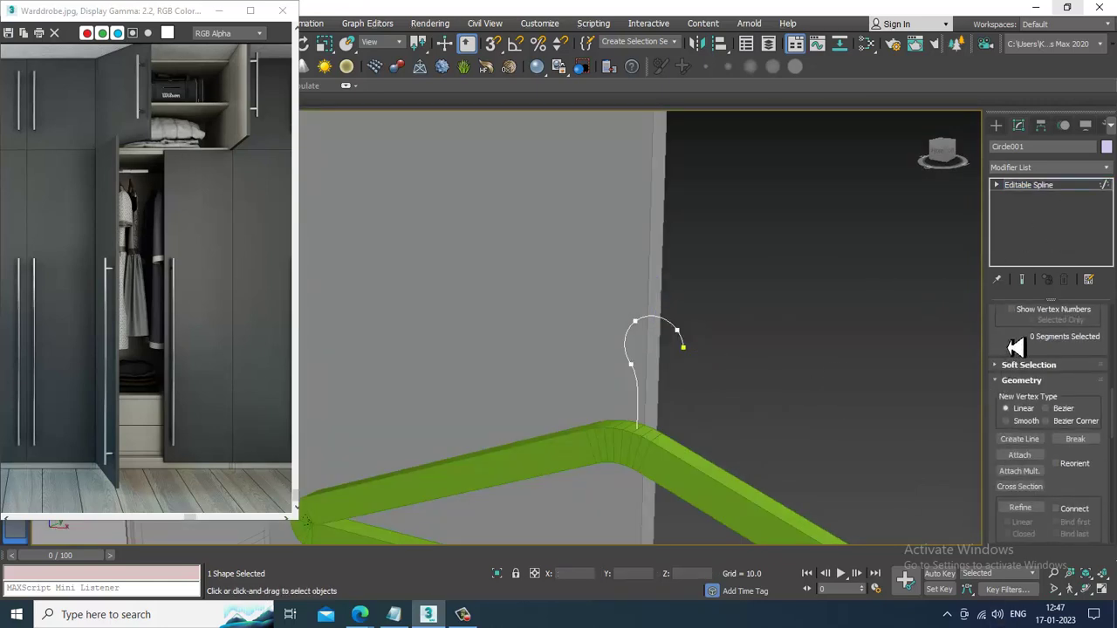
scroll(1013, 349, up, 5)
scroll(1019, 349, up, 3)
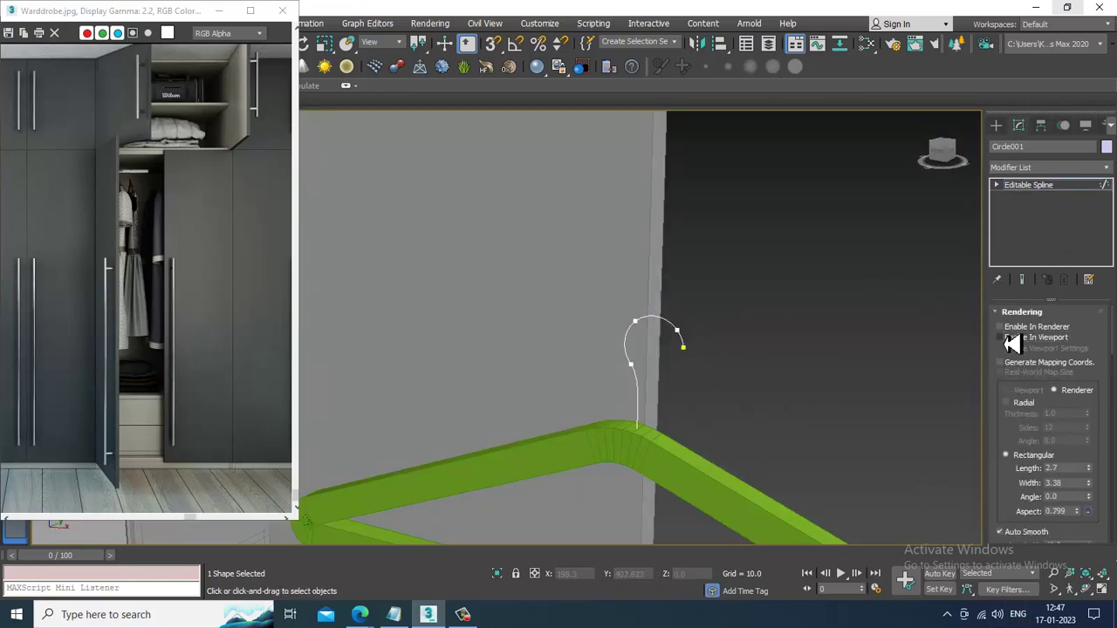
click(1000, 337)
click(1006, 403)
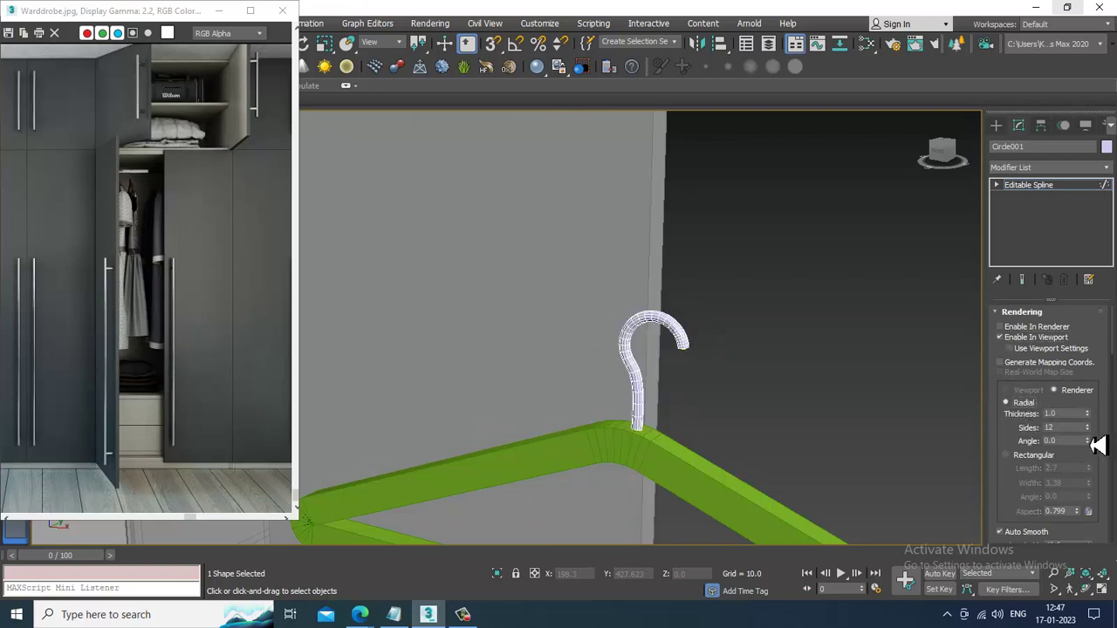
mouse_move(1088, 415)
mouse_down()
mouse_move(1097, 429)
mouse_move(1095, 419)
mouse_up()
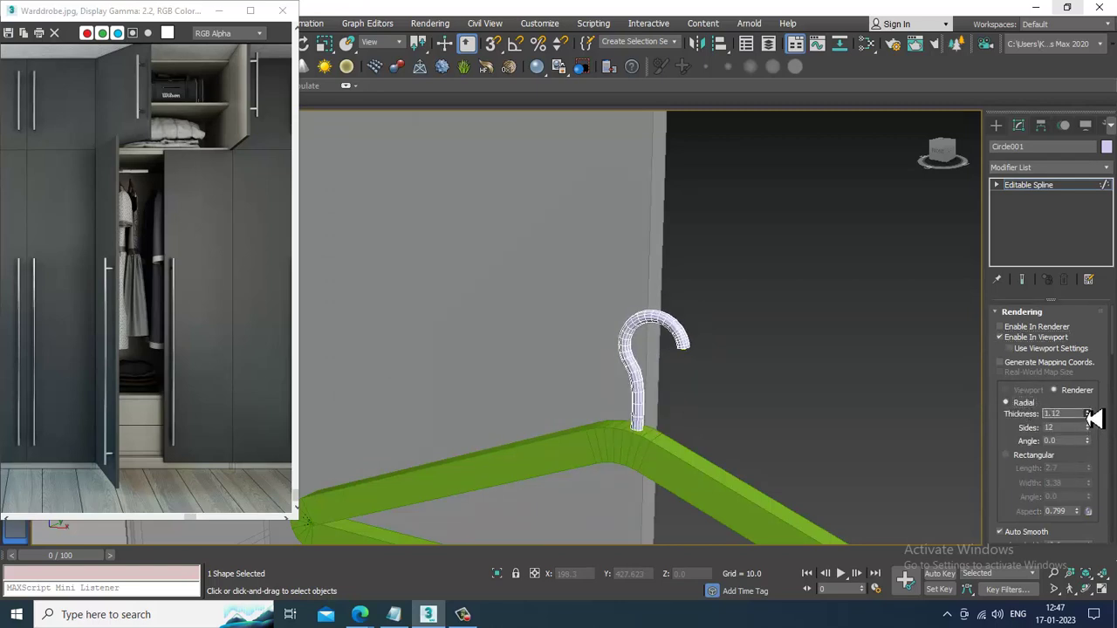
- Scale the hook down uniformly and lower it onto the hanger's apex
click(1053, 187)
key(r)
drag(666, 351, 680, 397)
key(w)
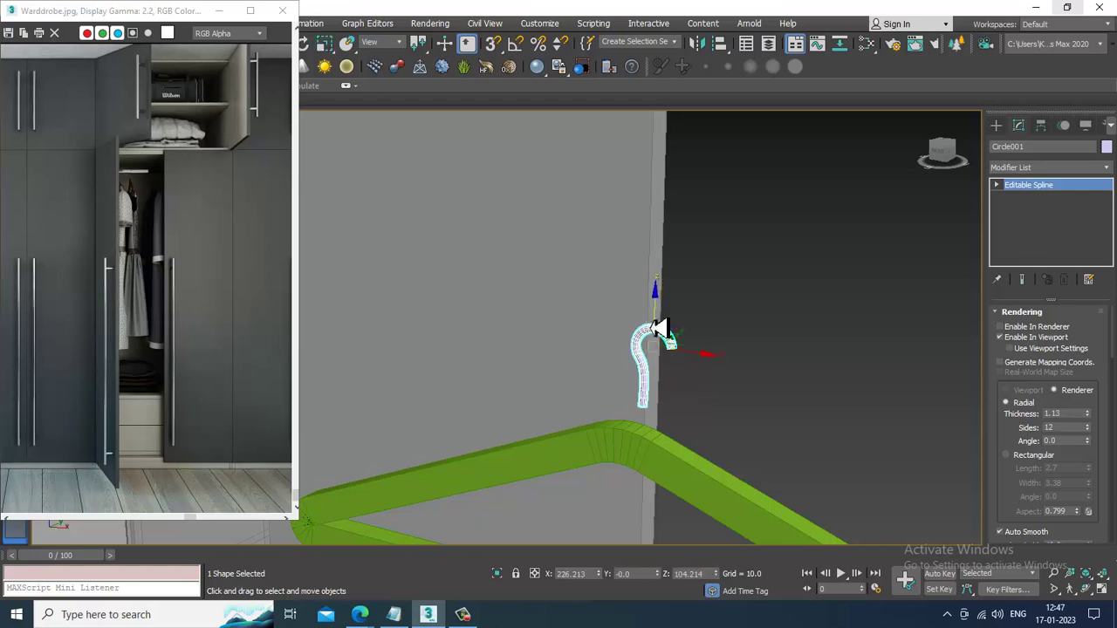
drag(660, 329, 665, 374)
scroll(678, 397, down, 3)
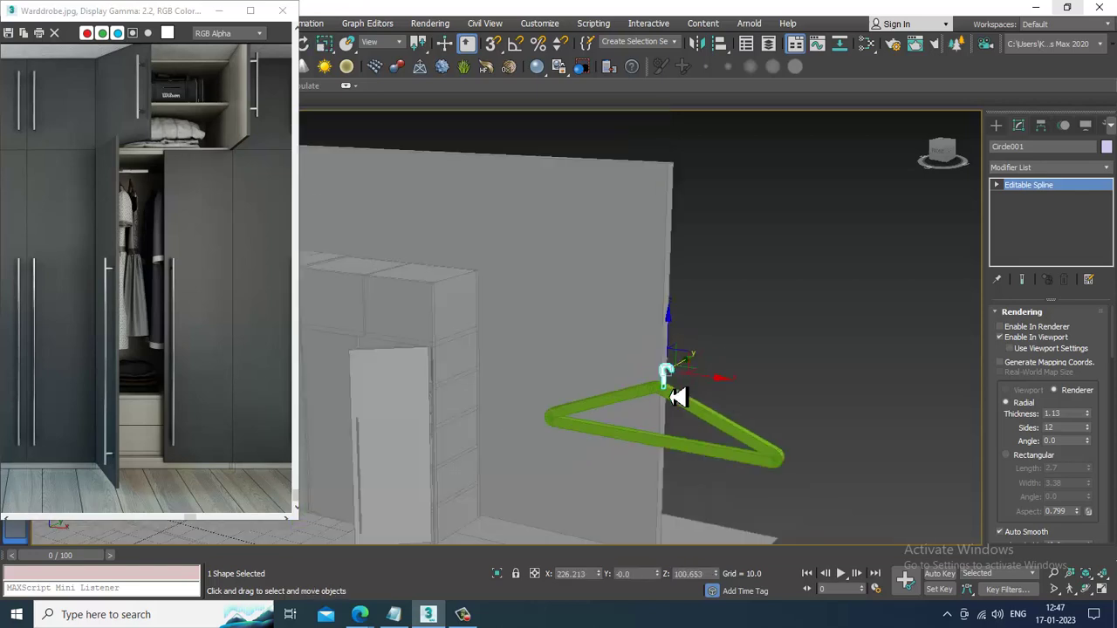
- Enlarge the hook slightly and adjust its height so the stem still sits in the hanger's apex
alt+middle_drag(677, 397, 711, 346)
scroll(711, 346, up, 3)
key(r)
drag(653, 405, 645, 390)
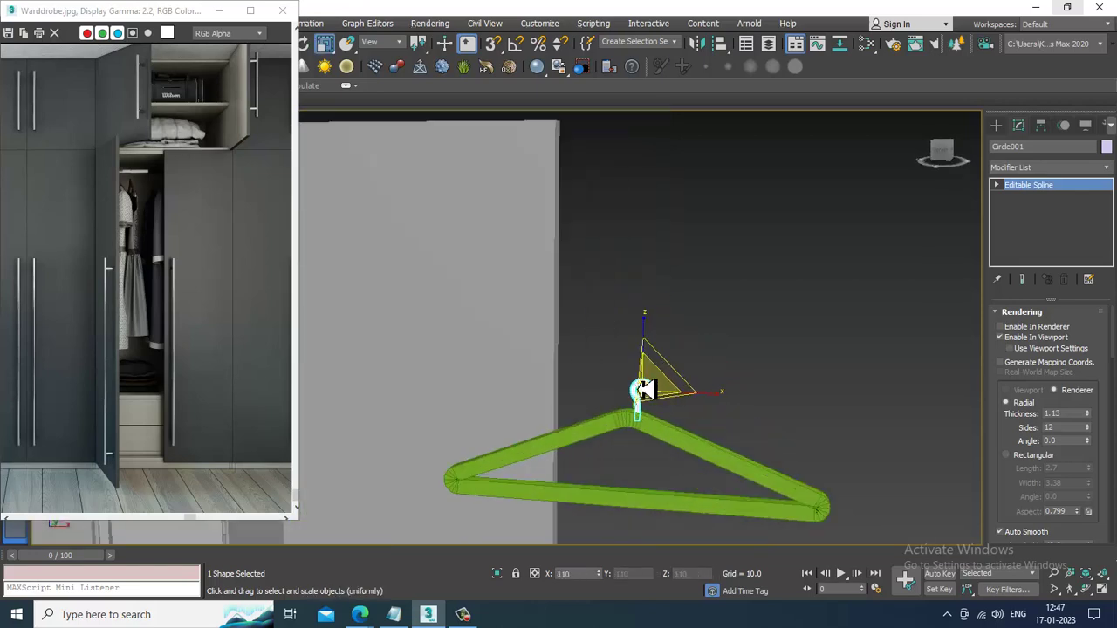
key(w)
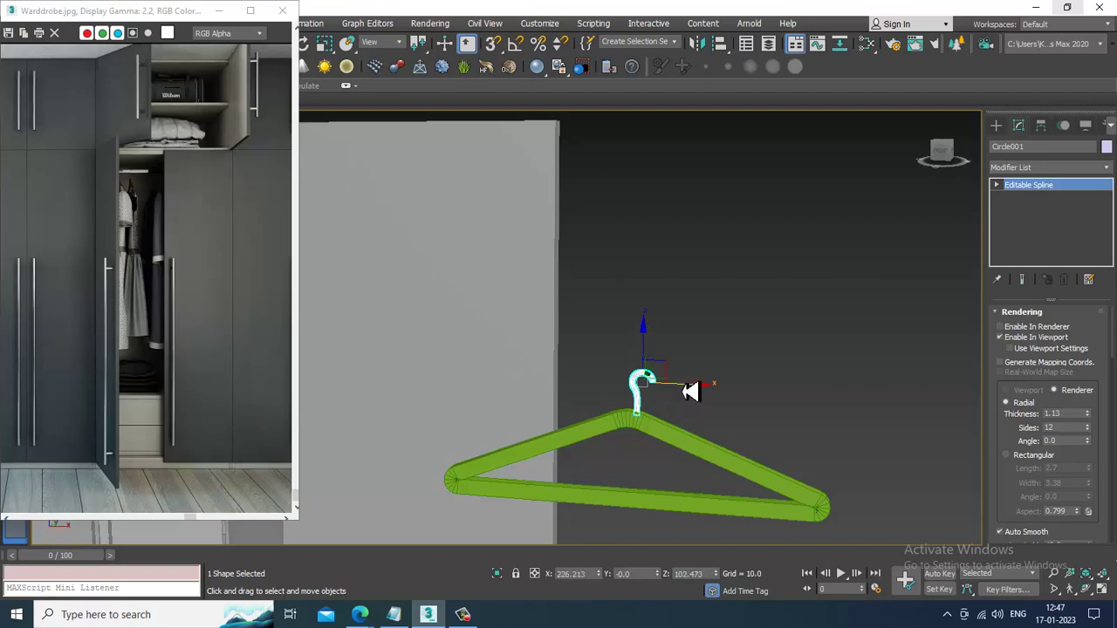
- Group the hook and the triangular hanger frame into one object
ctrl+click(686, 444)
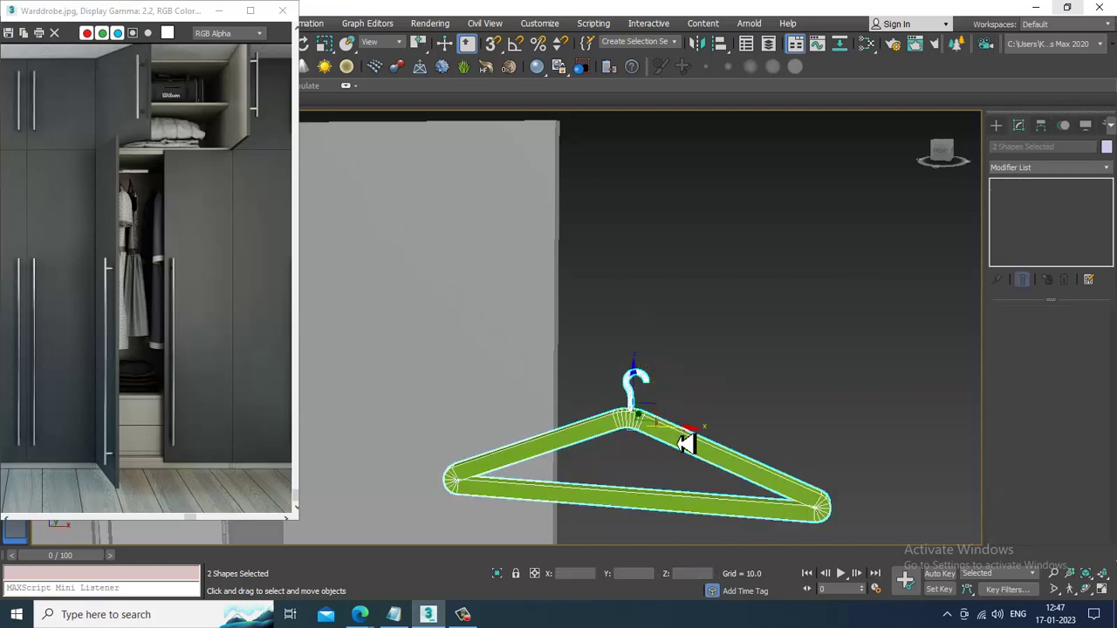
scroll(686, 444, down, 4)
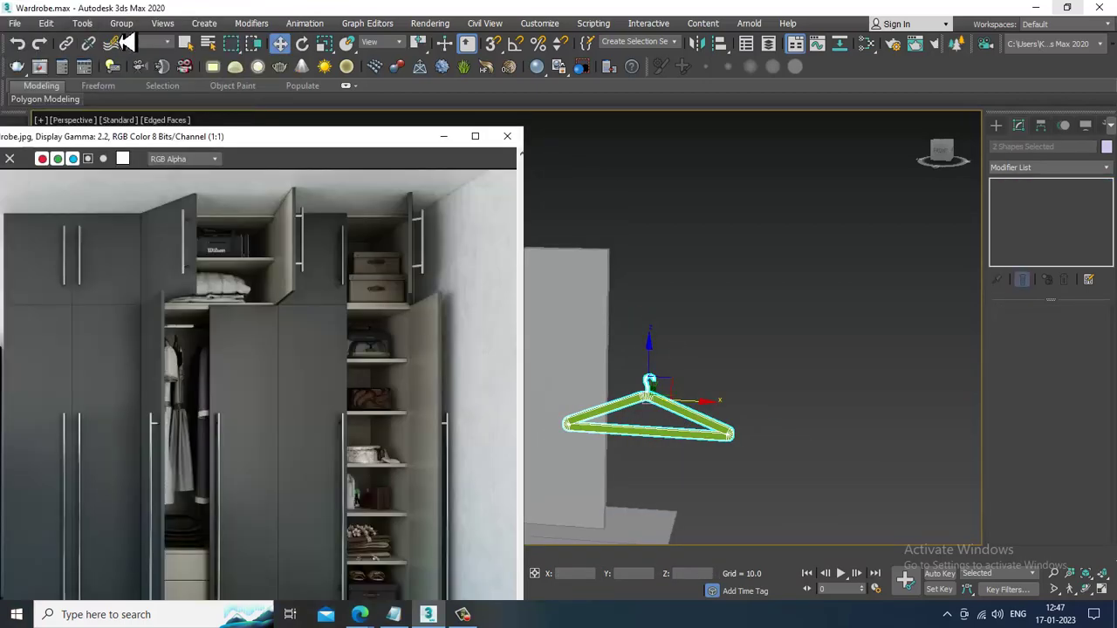
click(121, 23)
click(140, 45)
click(565, 333)
- Scale the hanger group down to about 42% and rotate it -90 degrees about the Z axis with angle snap on
scroll(868, 416, down, 5)
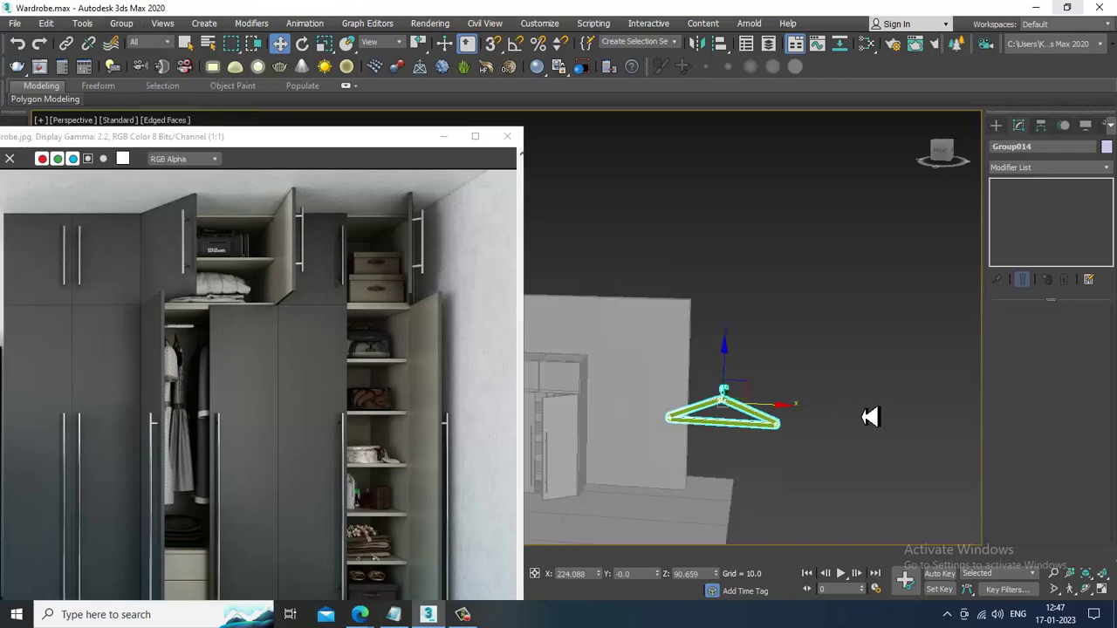
key(r)
drag(918, 351, 987, 457)
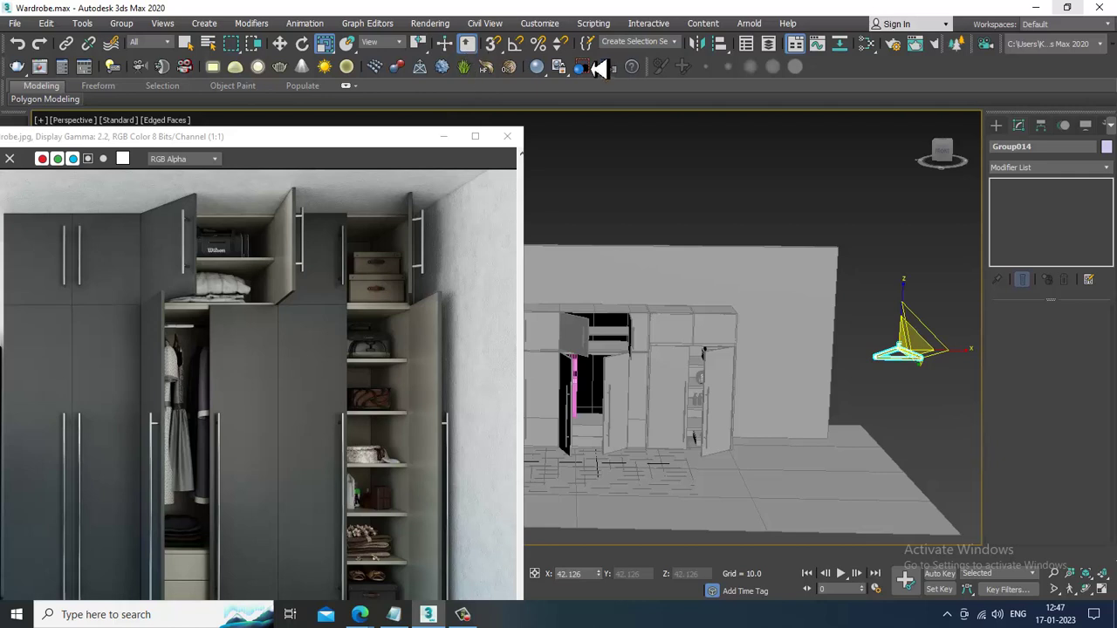
click(516, 43)
key(e)
drag(943, 379, 930, 374)
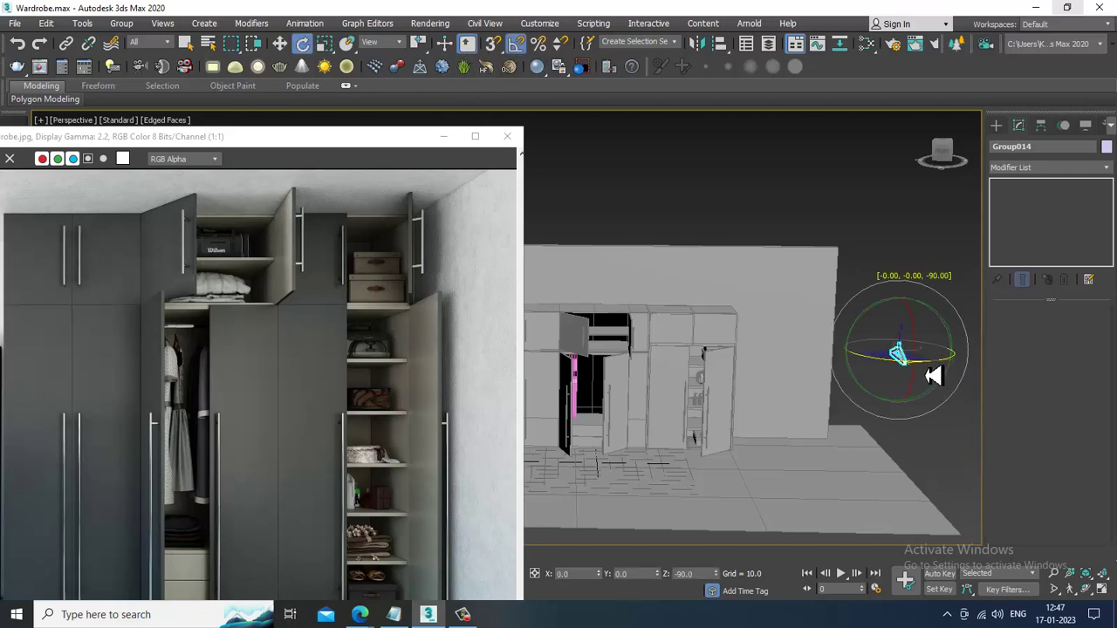
- Isolate the hanger group together with the pink garment in the wardrobe
ctrl+click(576, 383)
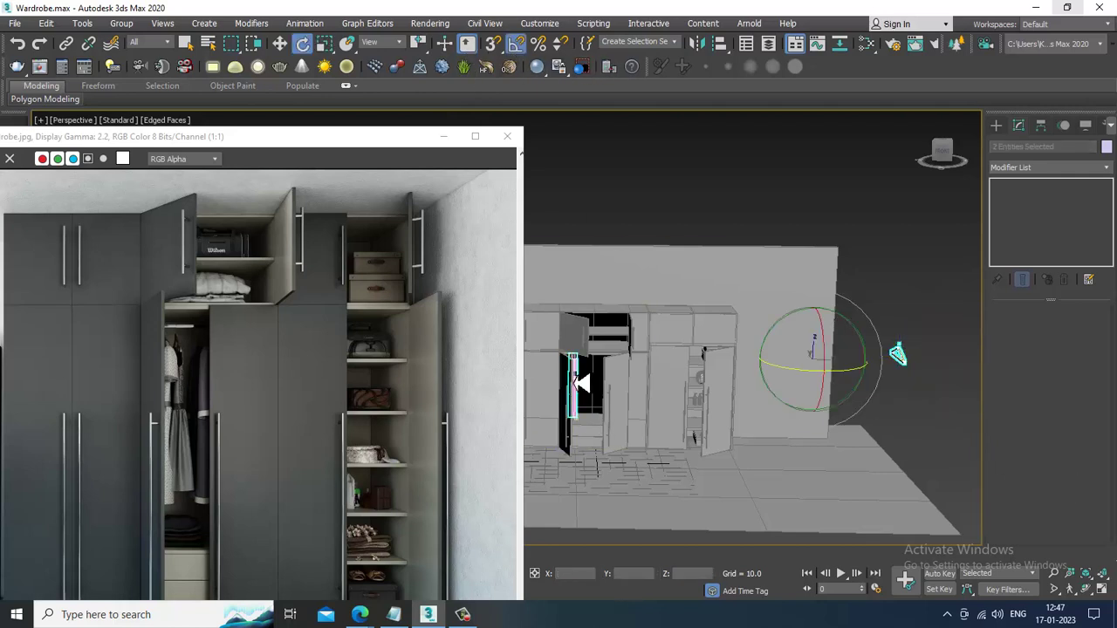
key(alt+q)
scroll(699, 347, down, 6)
click(792, 339)
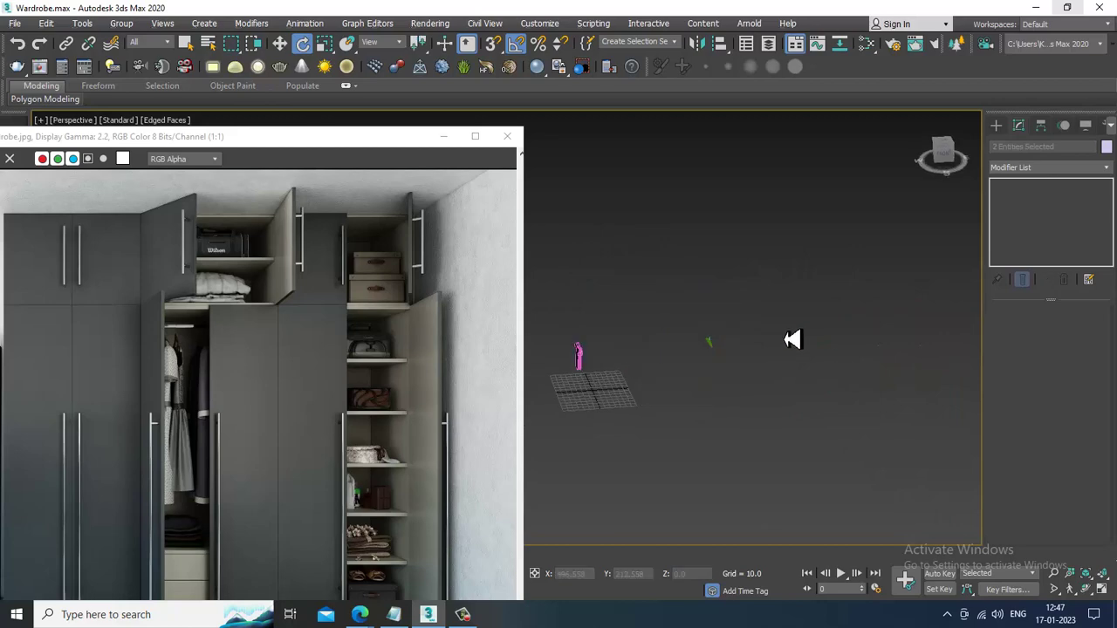
- Move the hanger group in the top view along Y and X until it lies centred over the pink garment
click(711, 347)
key(alt+w)
drag(234, 144, 175, 236)
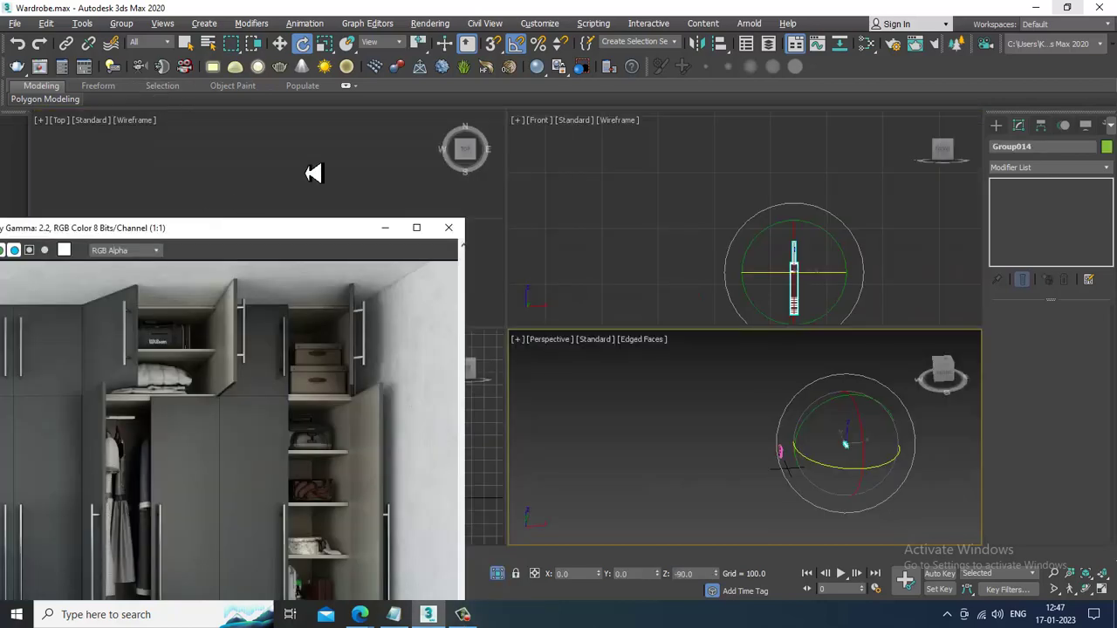
middle_click(349, 175)
key(alt+w)
scroll(708, 282, down, 10)
scroll(768, 307, down, 2)
key(w)
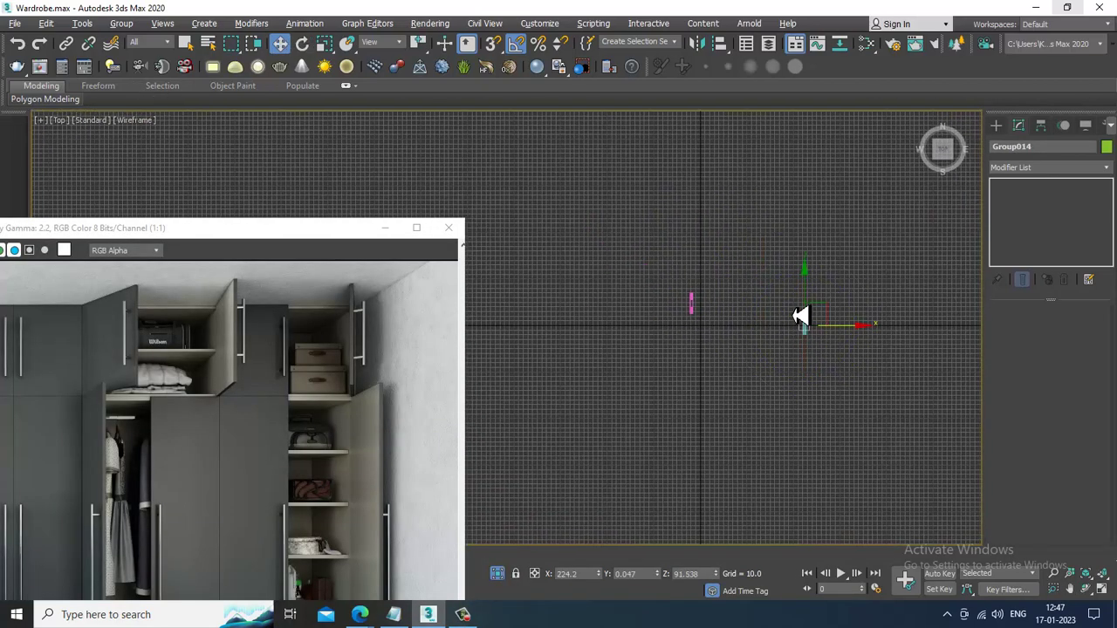
drag(813, 303, 815, 277)
drag(852, 316, 740, 332)
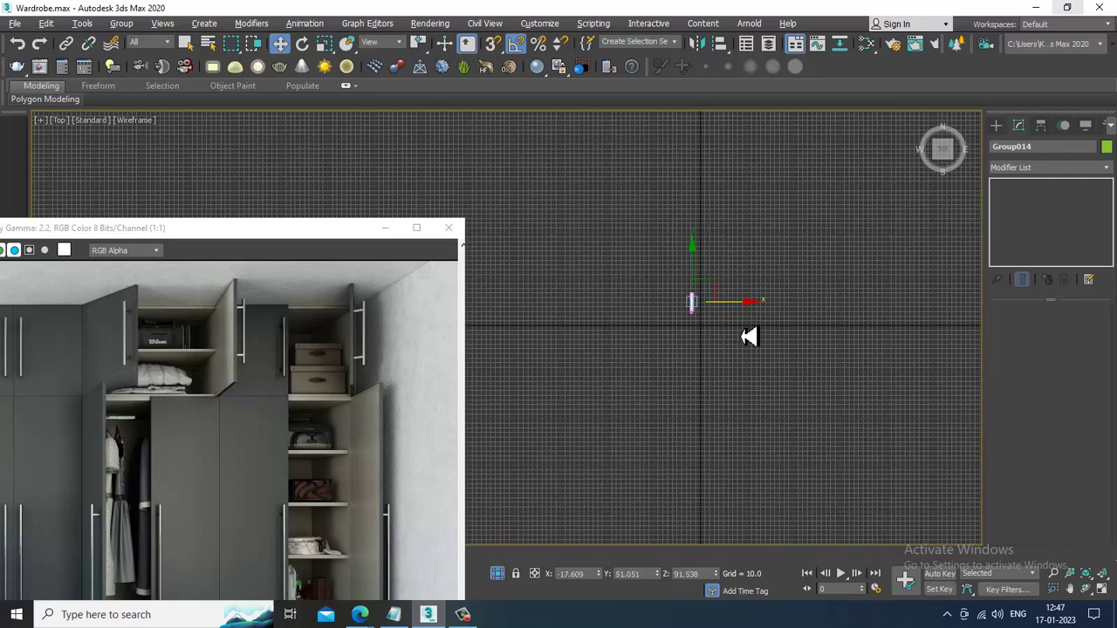
- Move the hanger group along Z and Y in the perspective view so its arms sit in the pink garment's neckline with the hook above
key(alt+w)
middle_click(726, 448)
key(alt+w)
key(z)
alt+middle_drag(576, 357, 755, 249)
scroll(611, 353, down, 2)
drag(728, 179, 788, 319)
drag(679, 322, 693, 322)
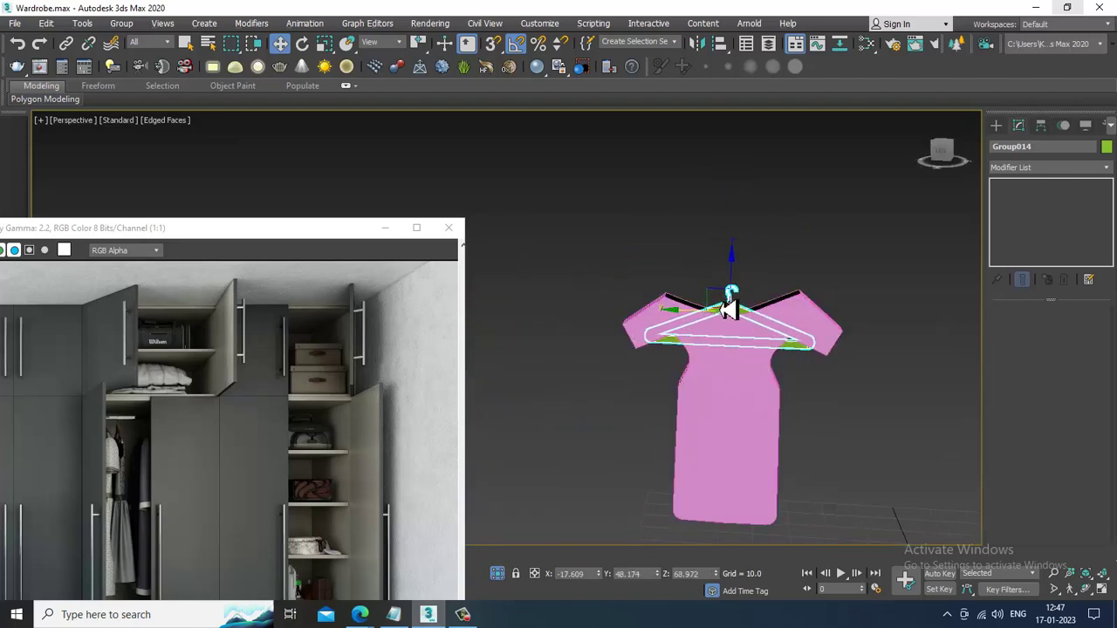
drag(736, 285, 736, 256)
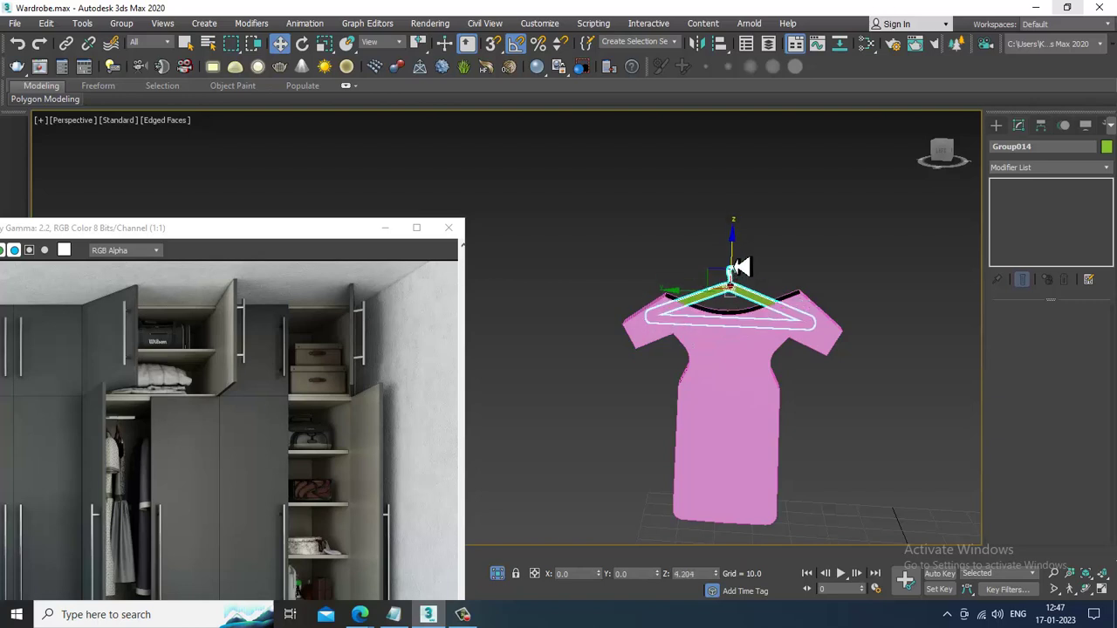
- Scale the pink garment narrower along the Y axis to match the hanger's width
alt+middle_drag(736, 257, 724, 314)
key(r)
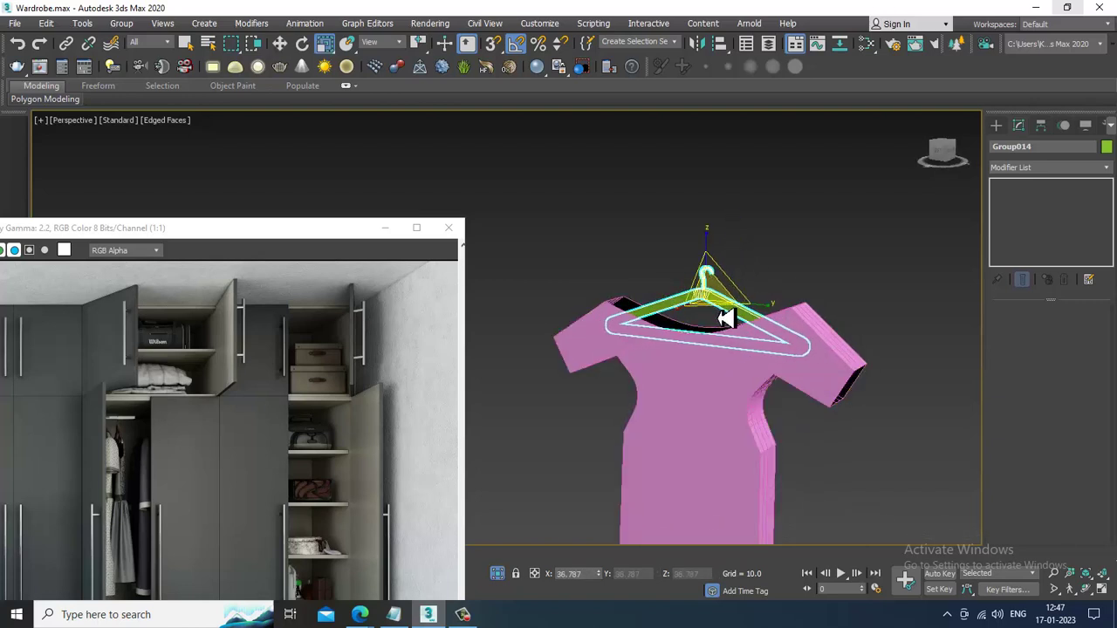
scroll(816, 380, up, 2)
click(816, 380)
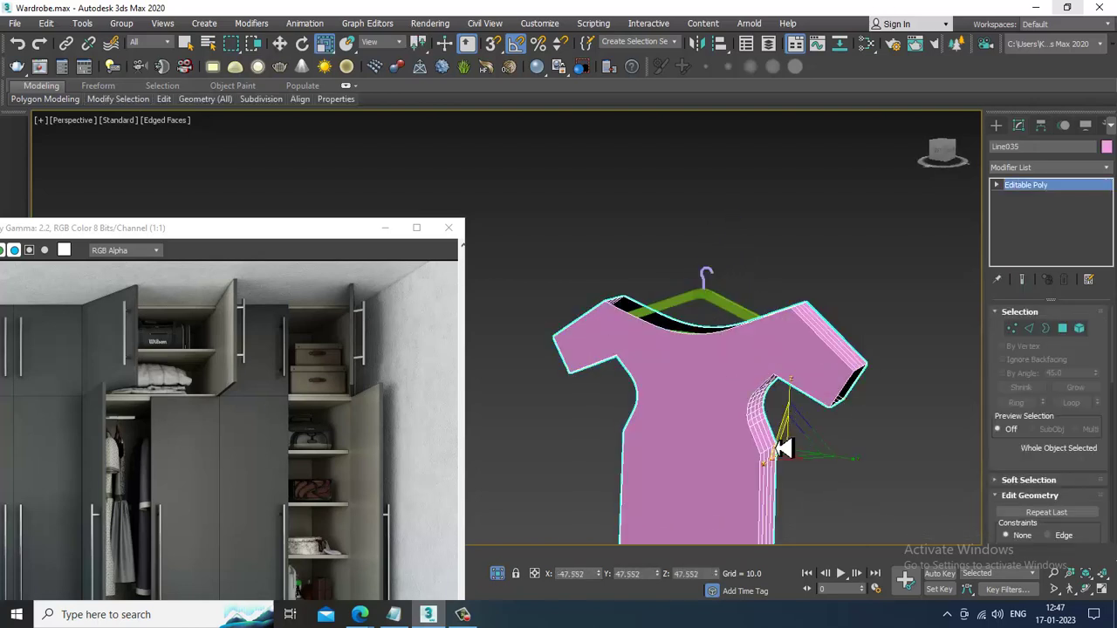
drag(849, 469, 838, 467)
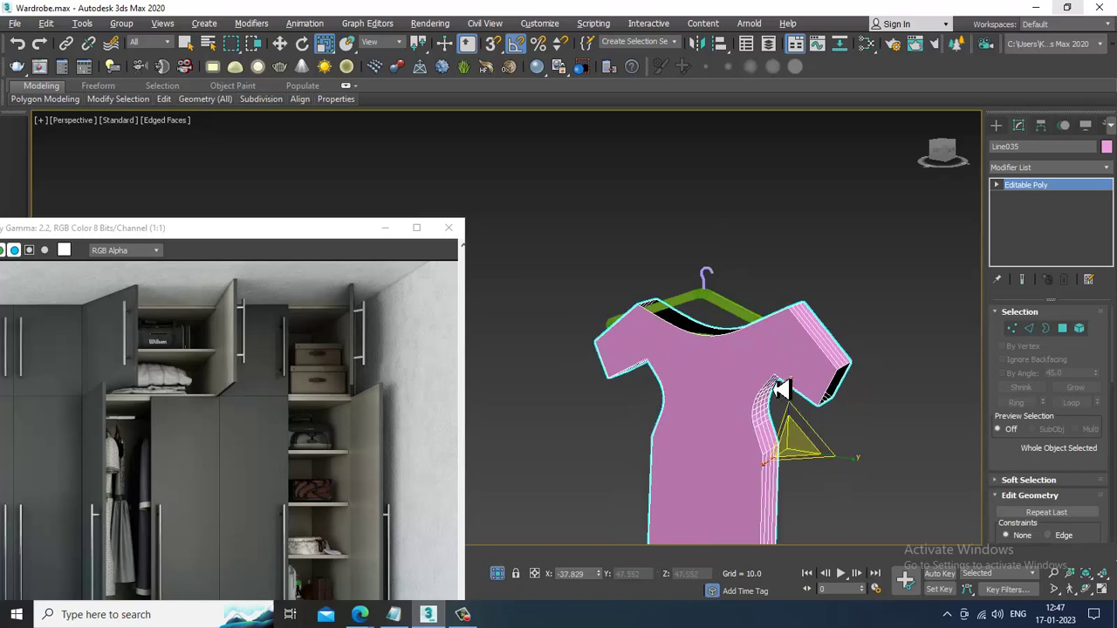
- Move the pink garment along the Y axis until it is centred on the hanger
alt+middle_drag(779, 388, 814, 434)
key(w)
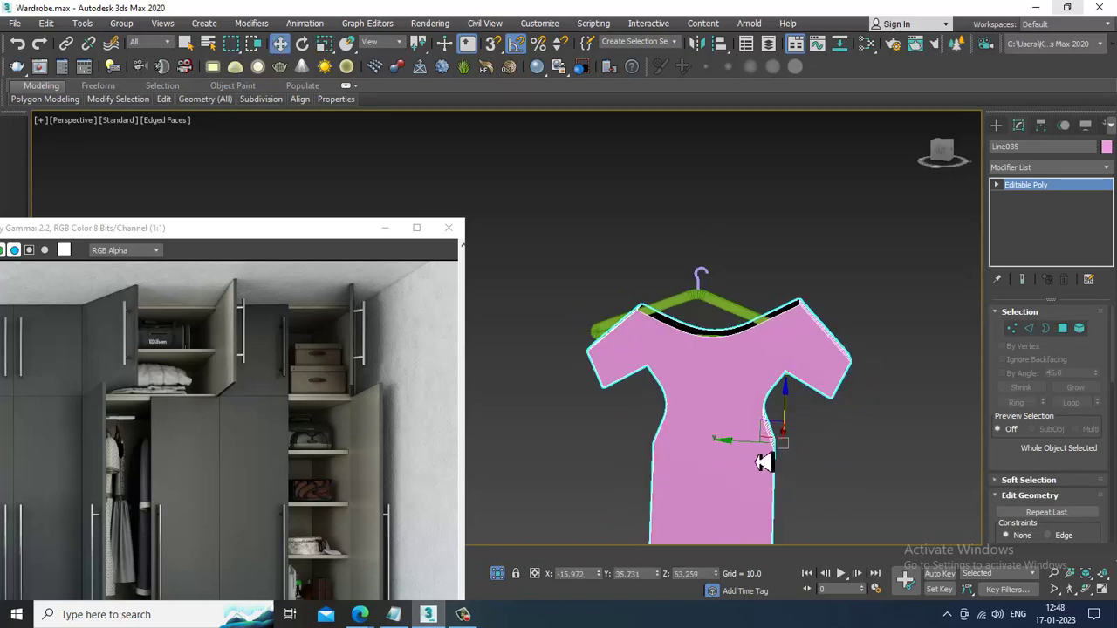
drag(741, 448, 724, 451)
alt+middle_drag(721, 451, 703, 428)
drag(719, 453, 728, 451)
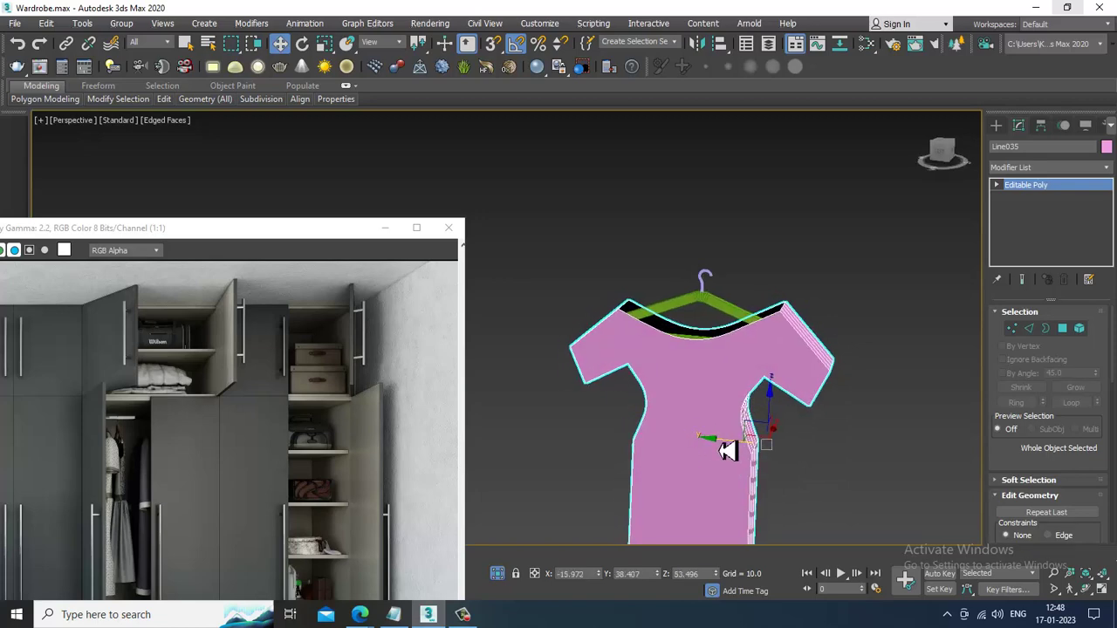
- Exit isolation and check how the garment and hanger sit inside the open wardrobe
right_click(753, 207)
click(805, 93)
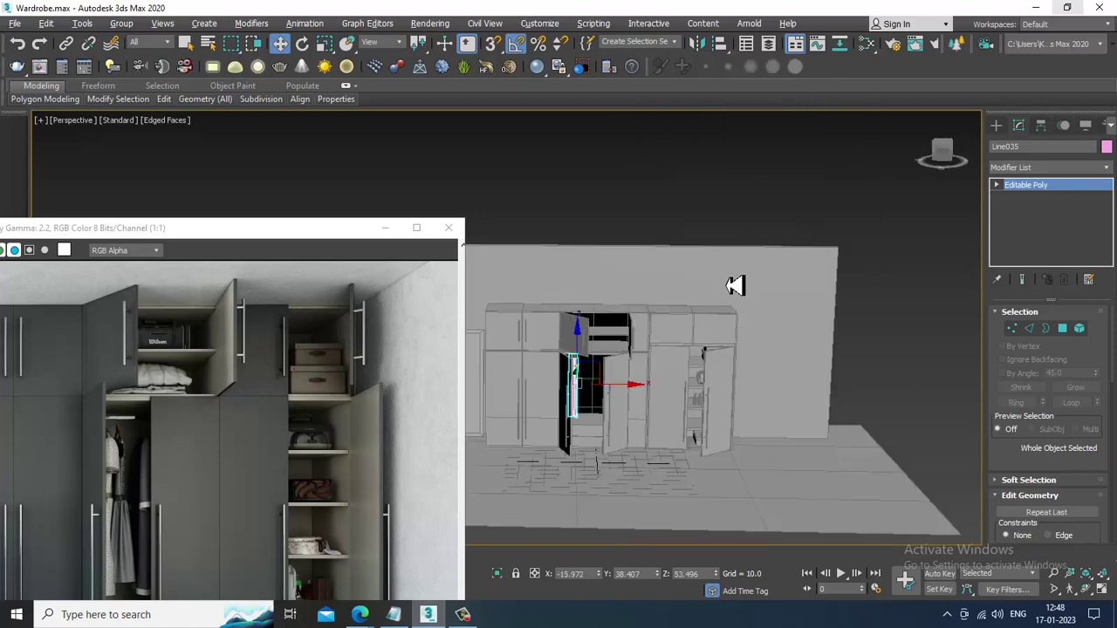
scroll(550, 380, up, 5)
alt+middle_drag(550, 380, 630, 424)
scroll(651, 372, up, 5)
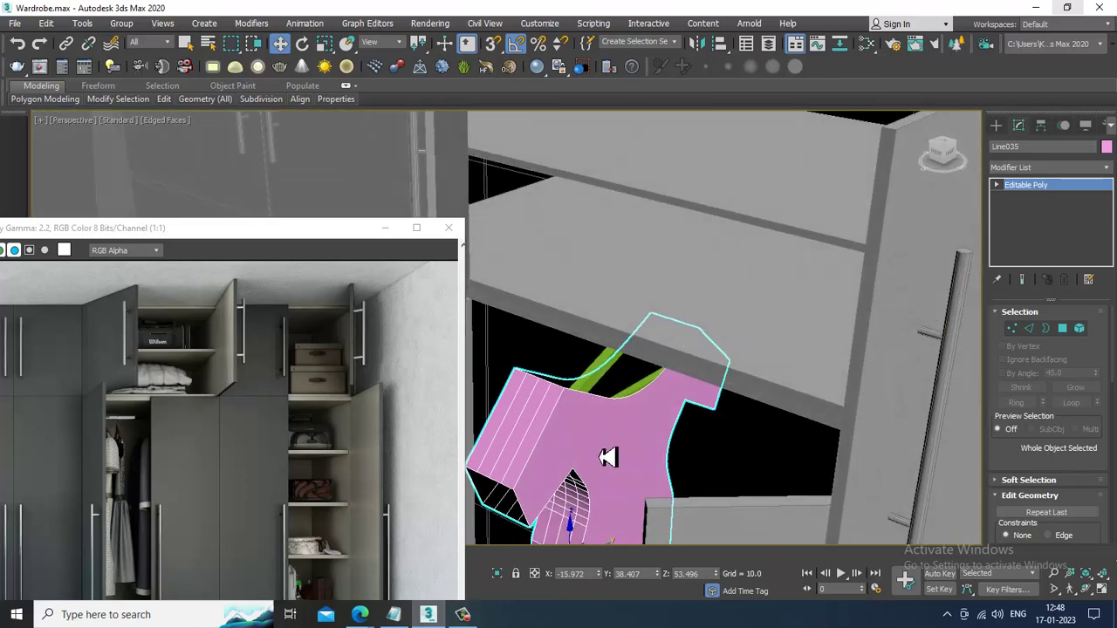
scroll(608, 458, down, 5)
mouse_move(613, 473)
alt+middle_down()
mouse_move(619, 459)
mouse_move(609, 462)
alt+middle_up()
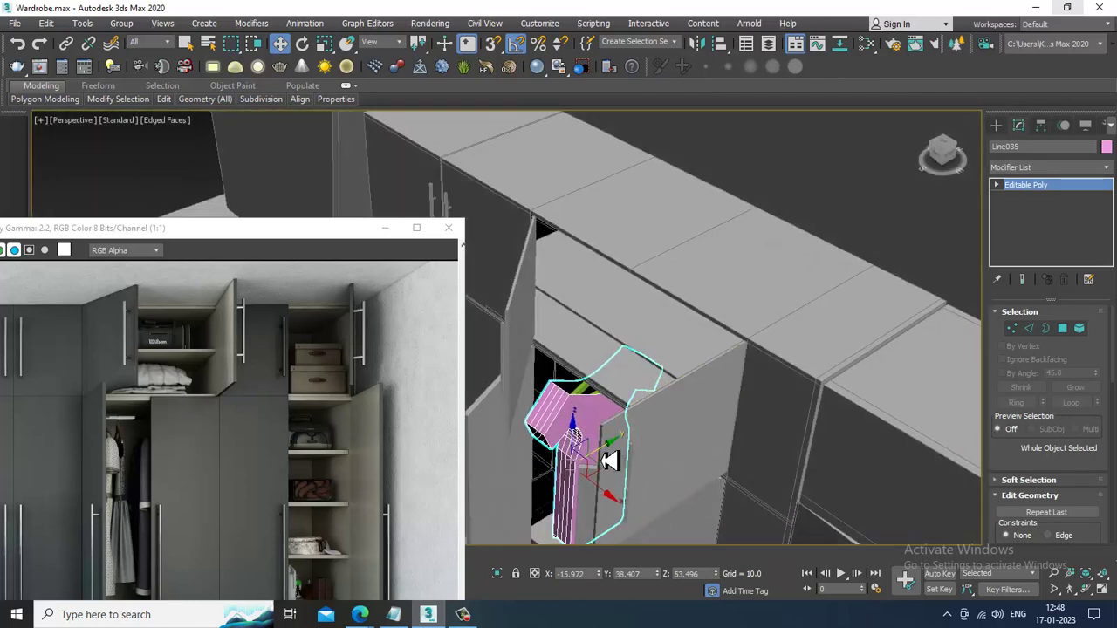
scroll(583, 395, up, 3)
- Add the hanger to the garment selection and move both along Y deeper into the wardrobe in the top view
ctrl+click(588, 392)
key(alt+w)
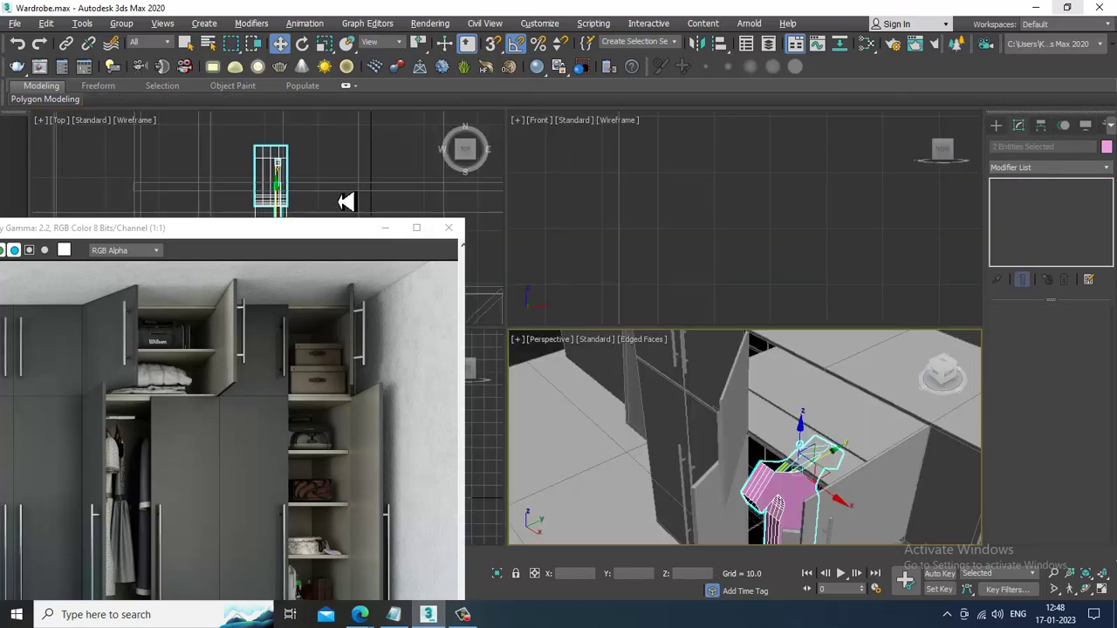
middle_click(346, 201)
key(z)
key(alt+w)
middle_drag(597, 290, 789, 268)
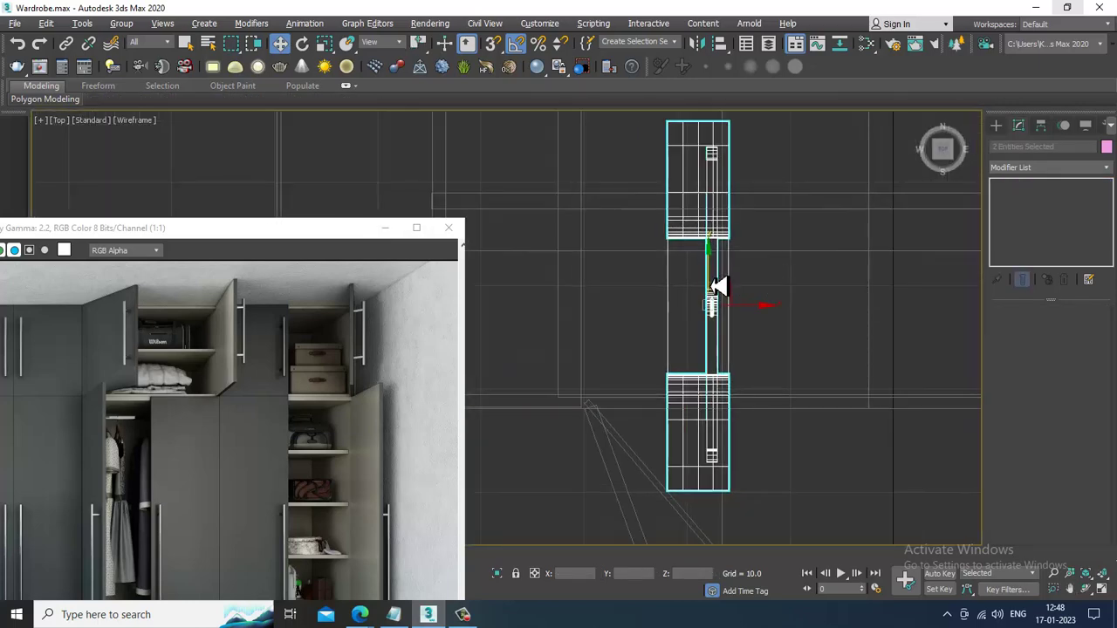
drag(712, 287, 714, 230)
- Lower the garment and hanger slightly along Z in the perspective view so they hang below the upper shelf, and check the fit
key(alt+w)
middle_click(770, 396)
key(alt+w)
scroll(768, 394, down, 3)
alt+middle_drag(765, 393, 697, 359)
scroll(614, 321, up, 3)
drag(589, 279, 591, 301)
scroll(594, 295, up, 4)
alt+middle_drag(593, 295, 674, 363)
scroll(690, 346, down, 3)
scroll(860, 354, down, 3)
alt+middle_drag(856, 360, 786, 361)
middle_drag(785, 361, 656, 364)
scroll(690, 365, up, 3)
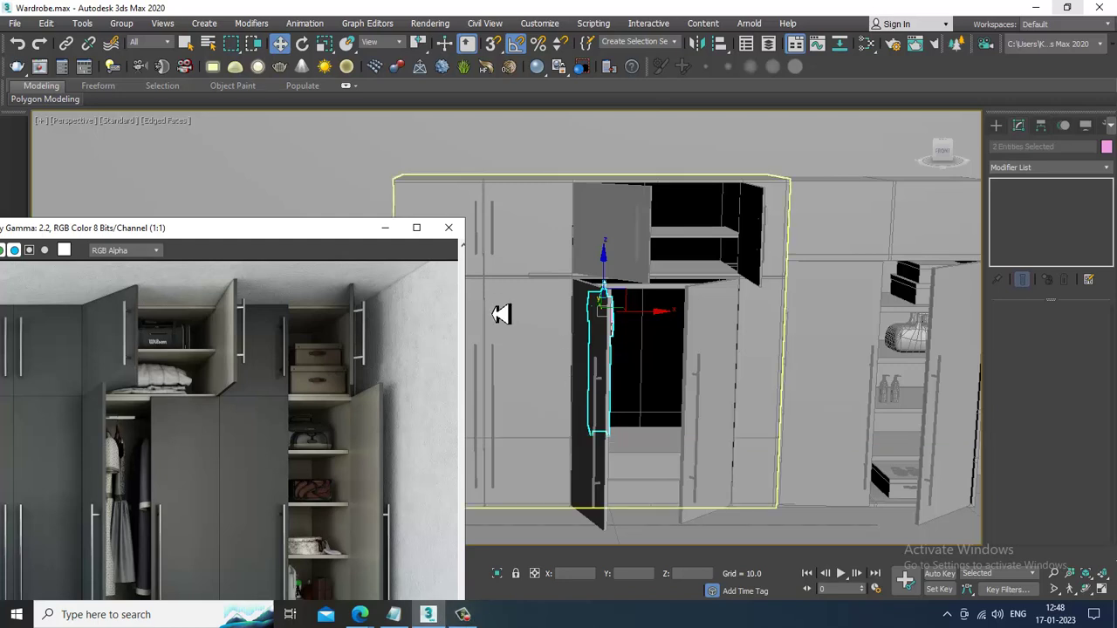
- Examine the hanging clothes in the reference image and move its window clear of the wardrobe model
drag(237, 233, 350, 129)
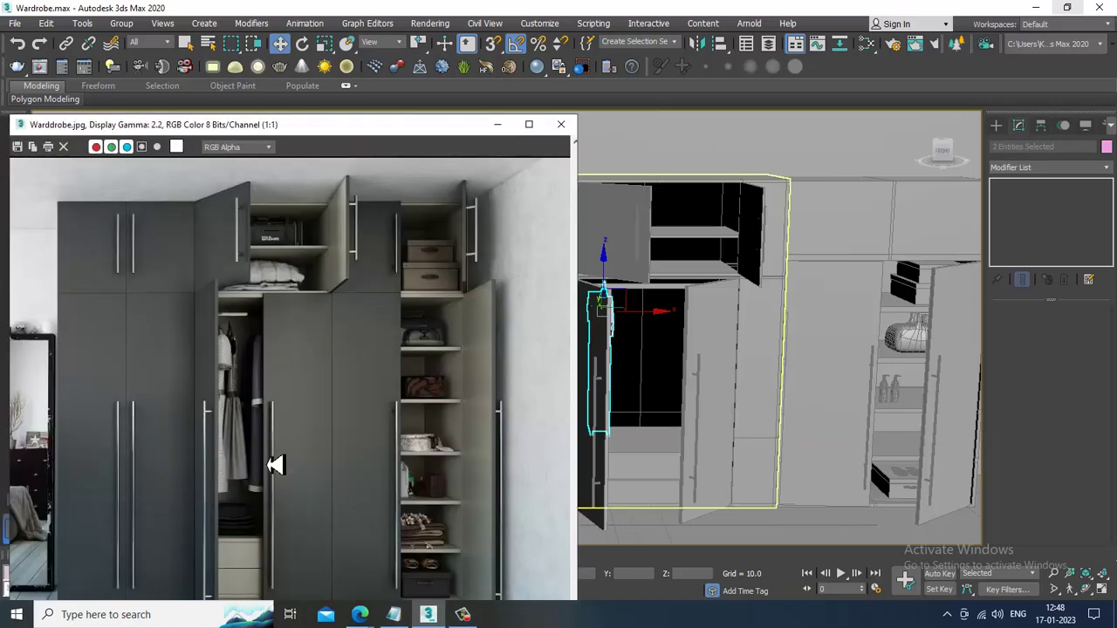
middle_drag(286, 316, 285, 310)
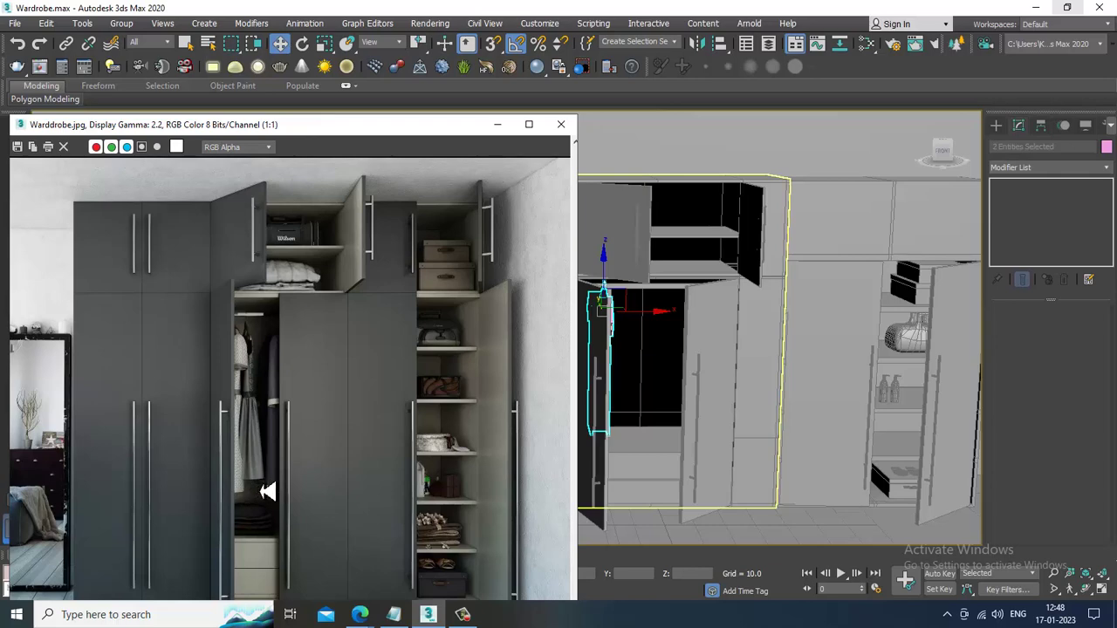
drag(451, 127, 250, 131)
middle_drag(911, 450, 820, 379)
scroll(818, 340, down, 4)
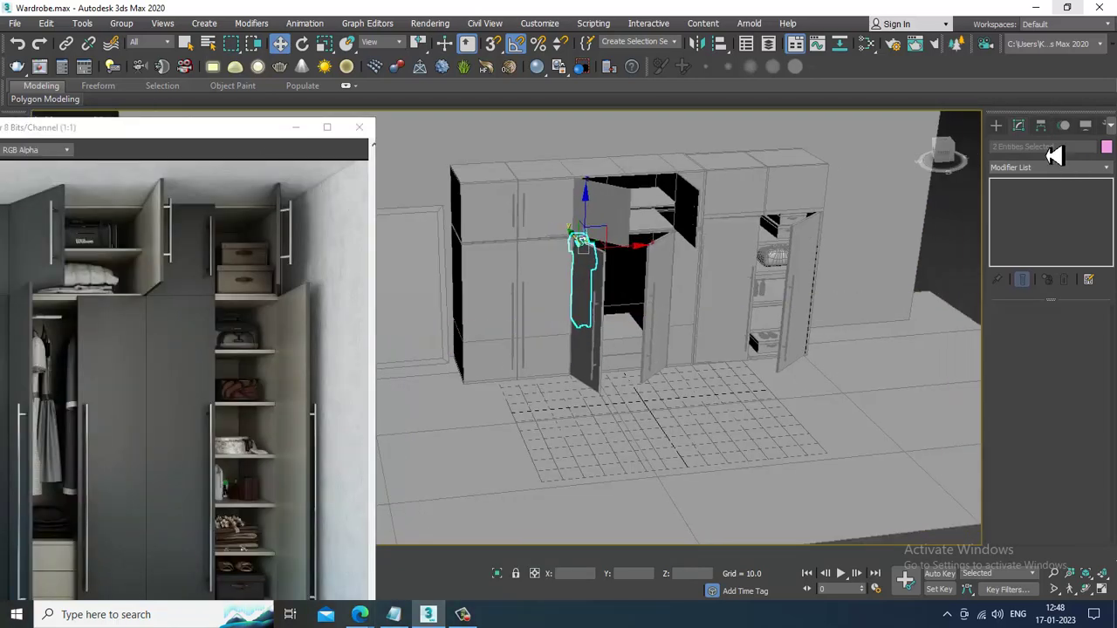
click(996, 127)
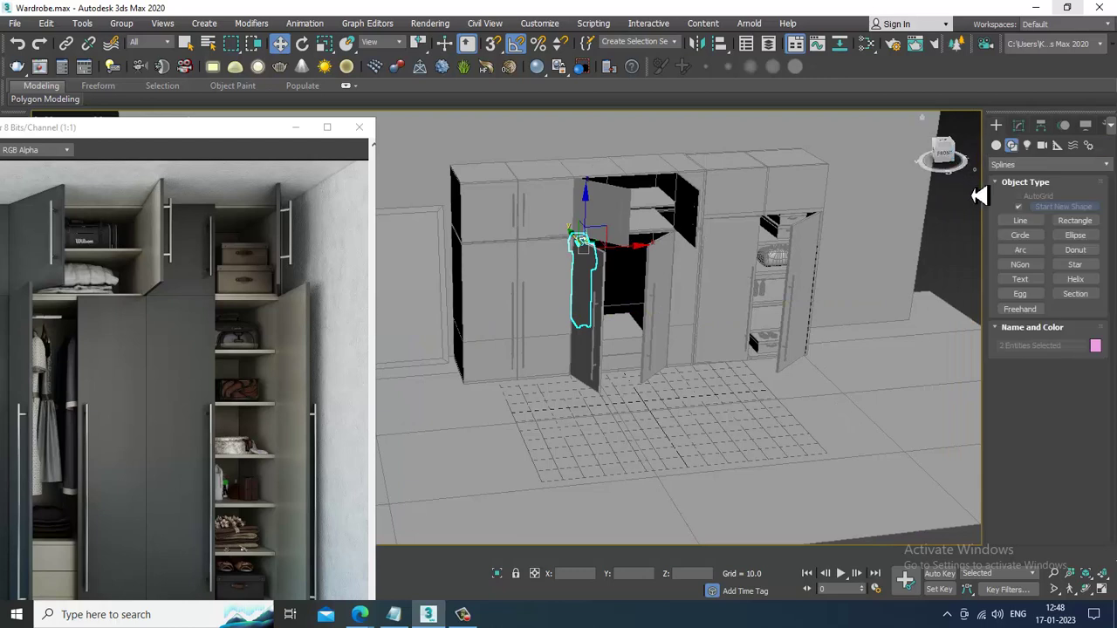
click(1019, 223)
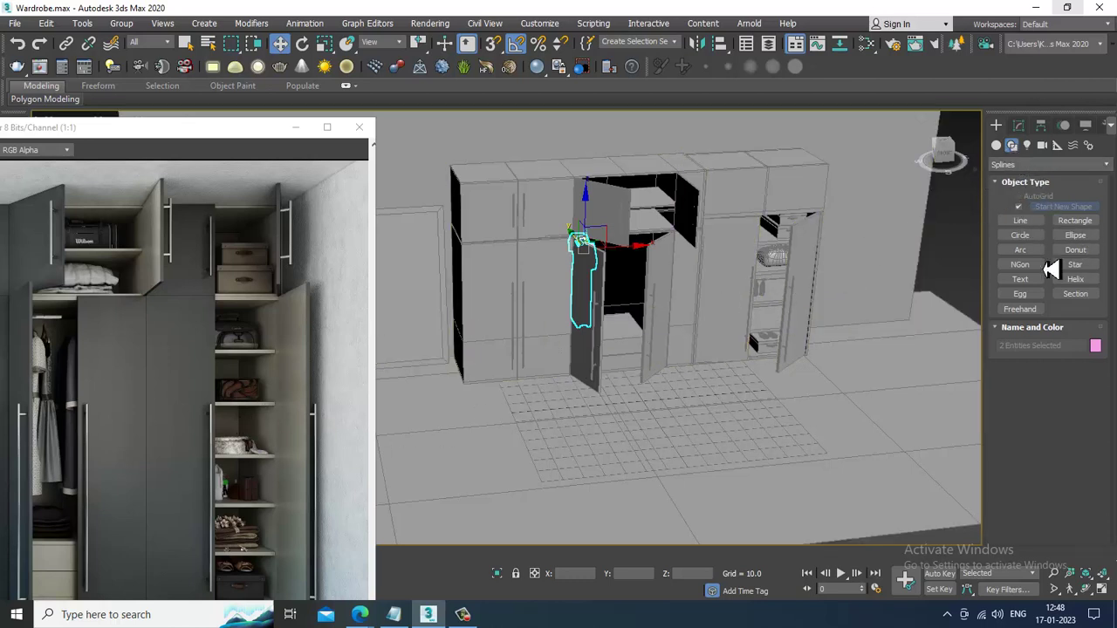
- Clone the garment with its hanger along the X axis as one copy beside the original
scroll(593, 242, up, 8)
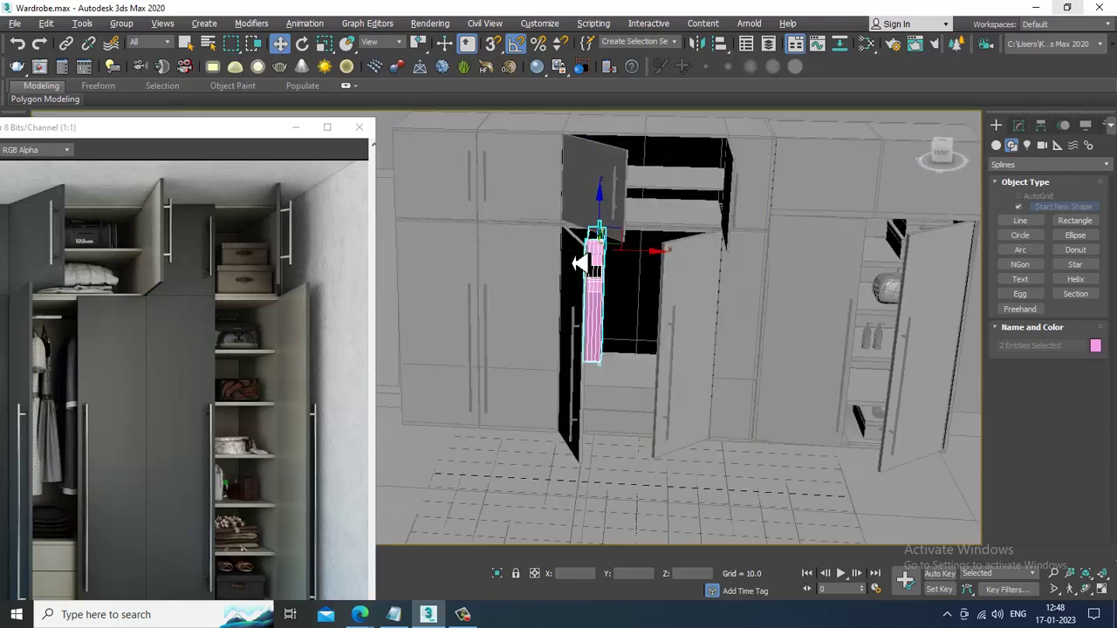
scroll(616, 247, up, 3)
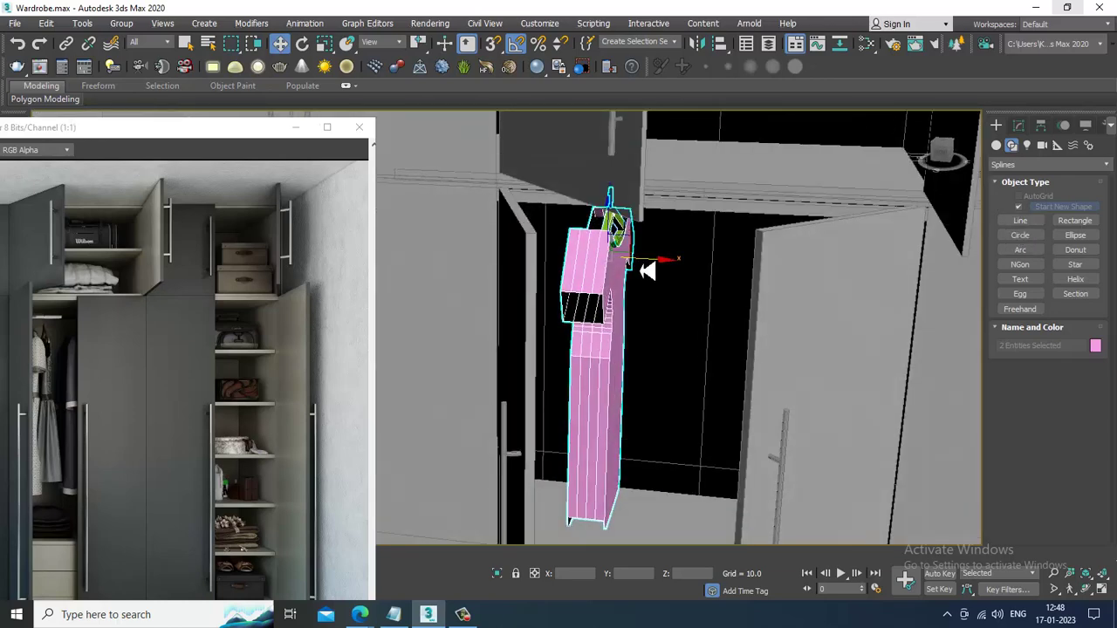
shift+drag(646, 271, 701, 275)
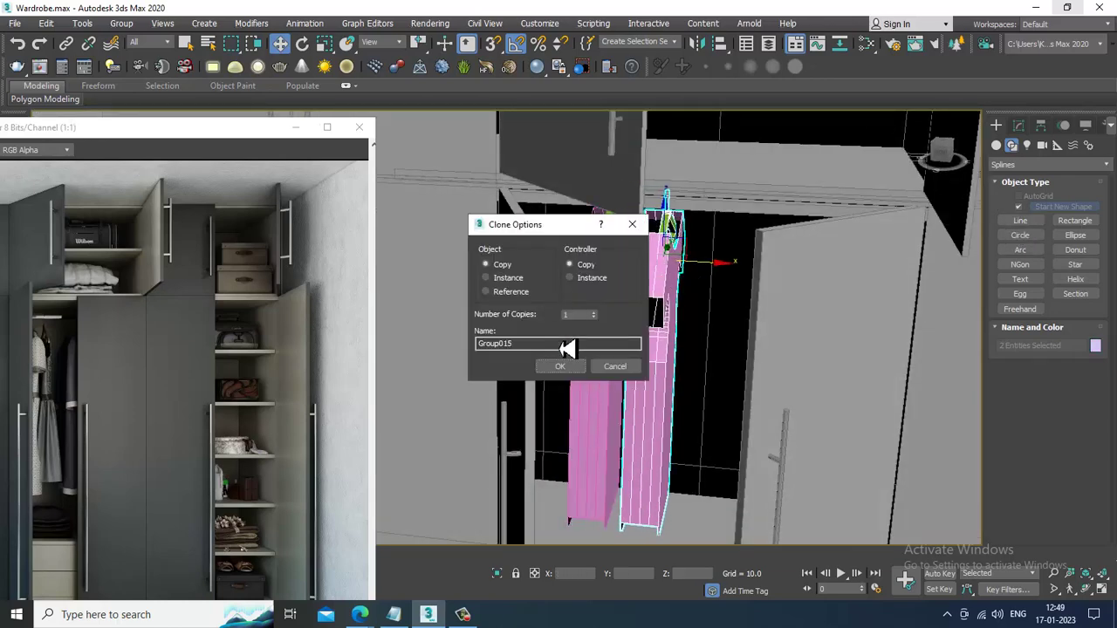
click(568, 367)
- Select all objects in the scene, assign them the grey object colour, and clear the selection
scroll(669, 352, down, 6)
key(ctrl+a)
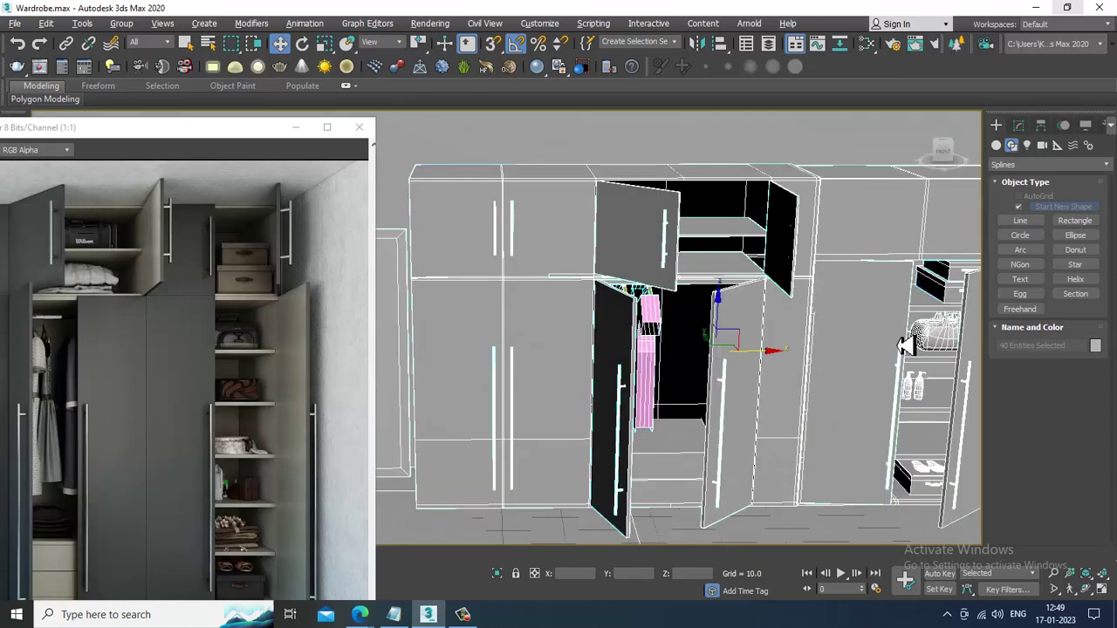
click(1097, 346)
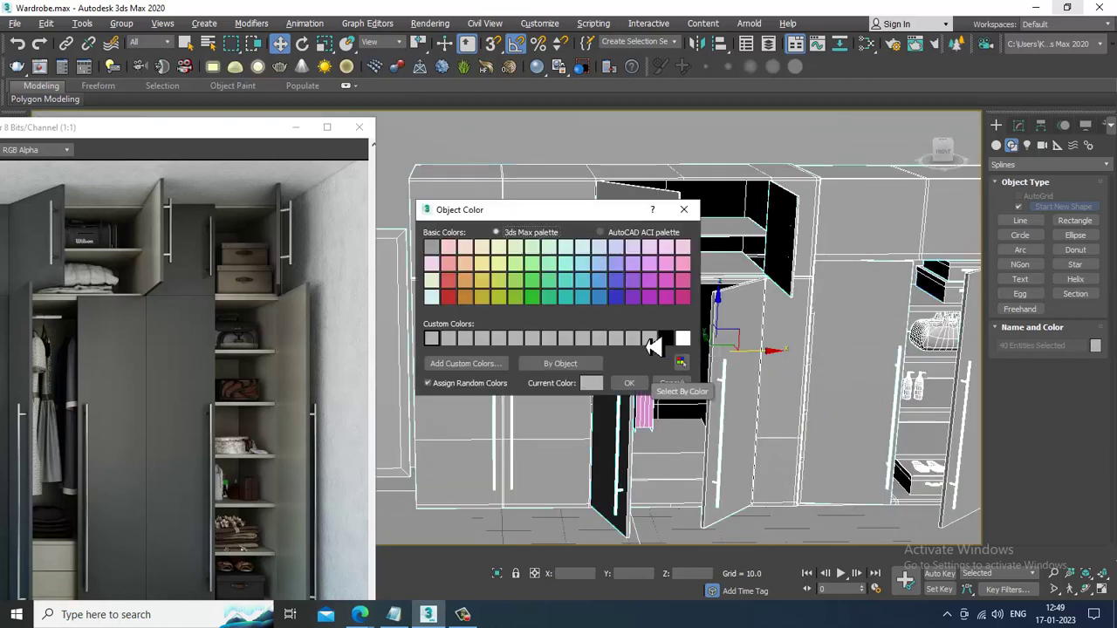
click(638, 389)
scroll(728, 357, down, 5)
alt+middle_drag(728, 357, 743, 299)
click(726, 191)
- Start the Line tool in the front view beside the wardrobe and turn off Enable In Viewport for its rendering
scroll(715, 278, up, 4)
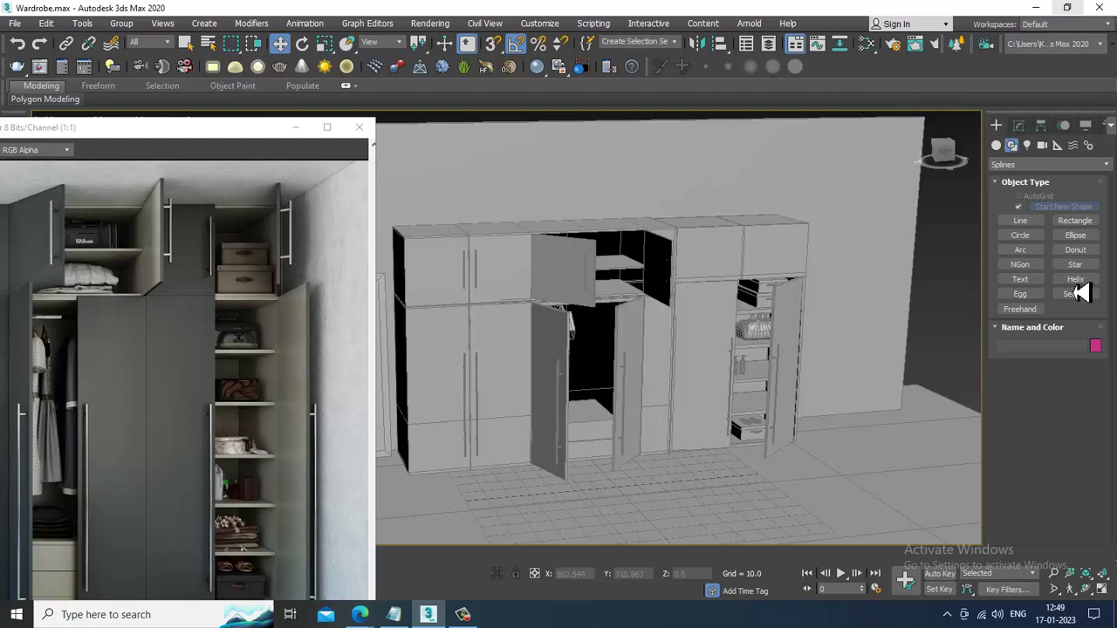
click(1010, 145)
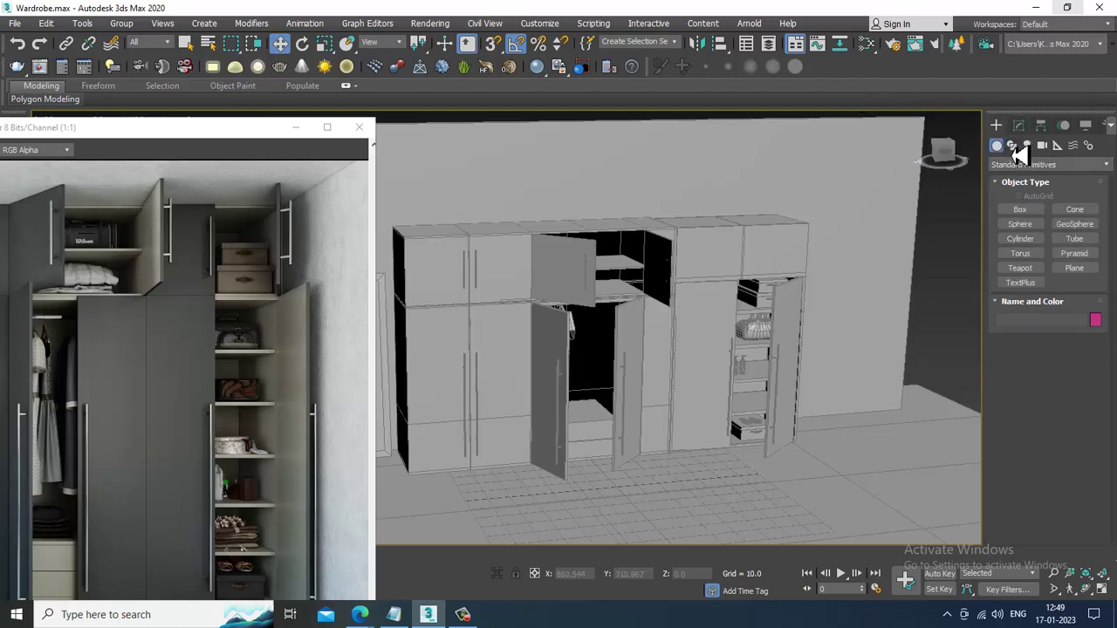
click(1023, 222)
key(alt+w)
right_click(807, 271)
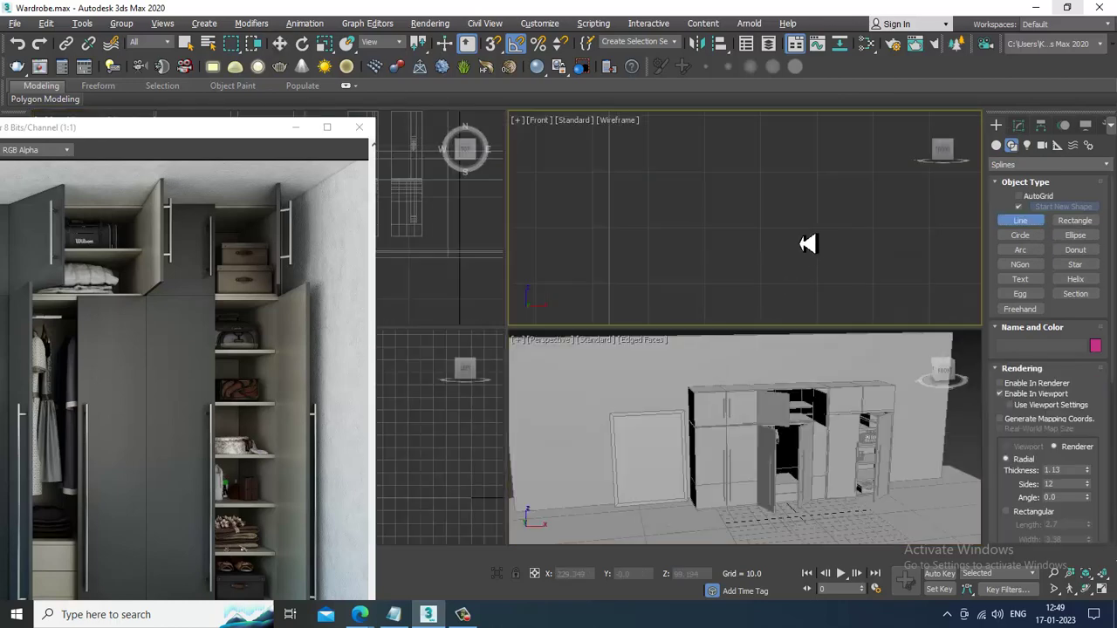
key(alt+w)
middle_drag(602, 254, 808, 308)
scroll(768, 292, up, 4)
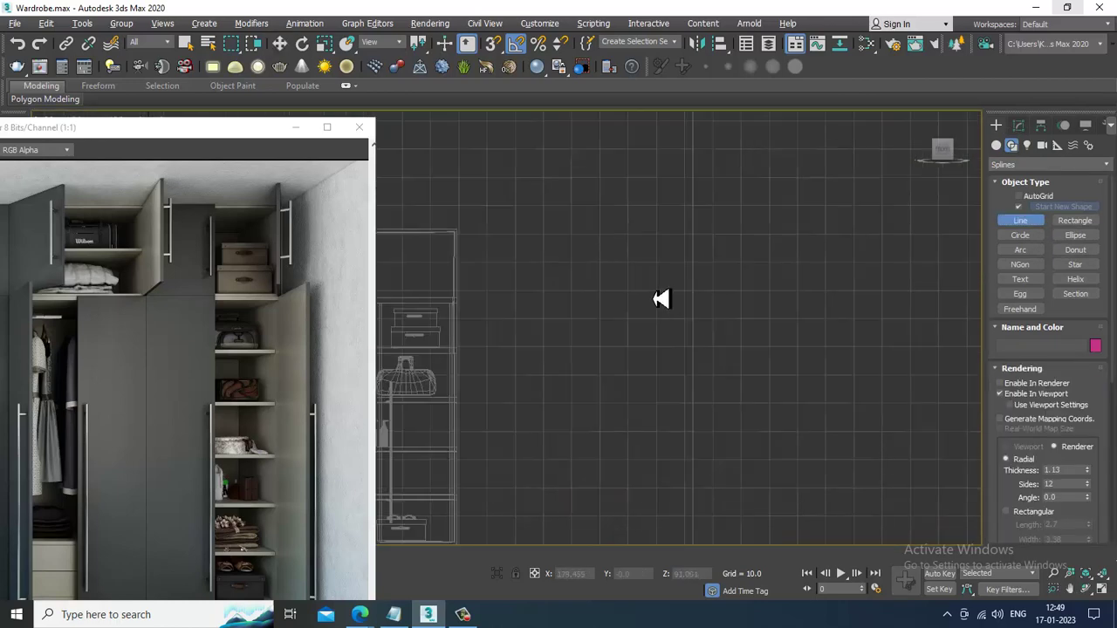
middle_drag(733, 280, 801, 246)
click(736, 238)
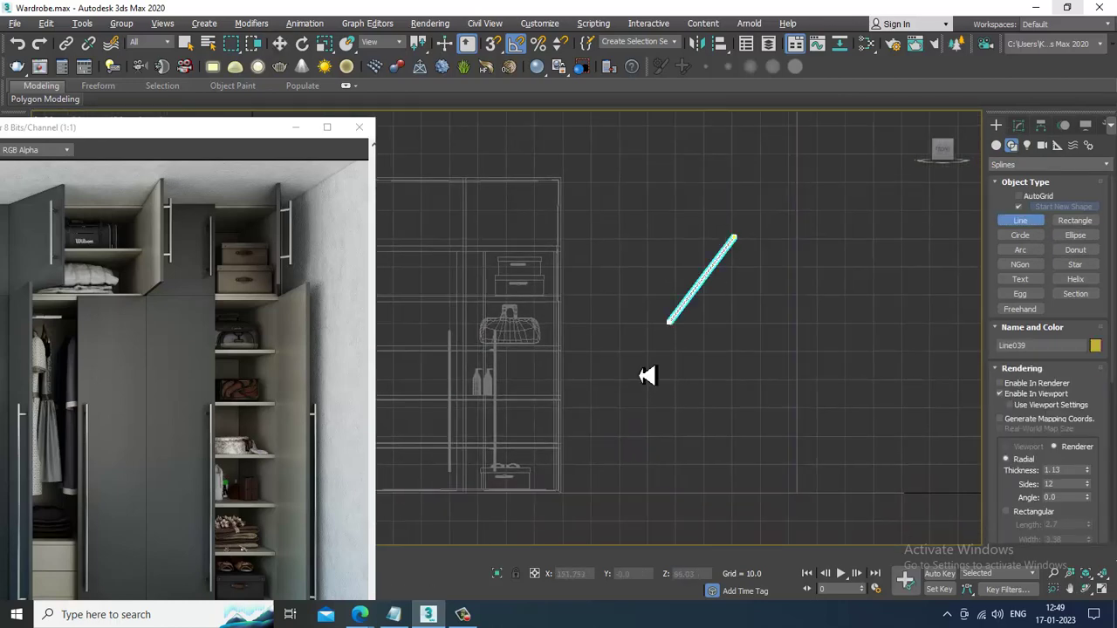
right_click(660, 366)
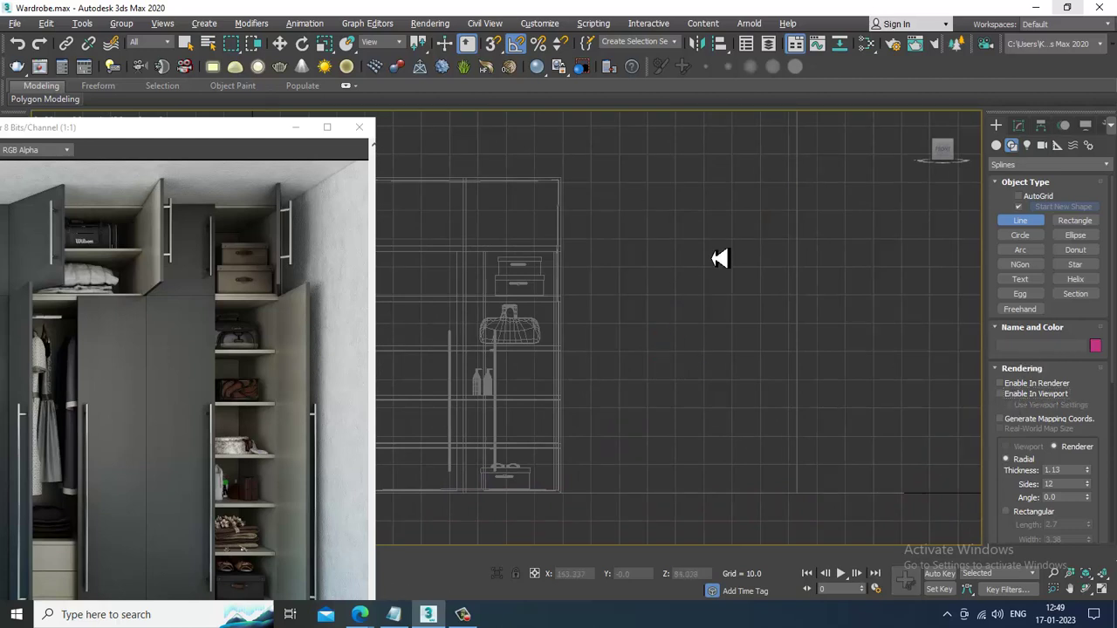
click(737, 247)
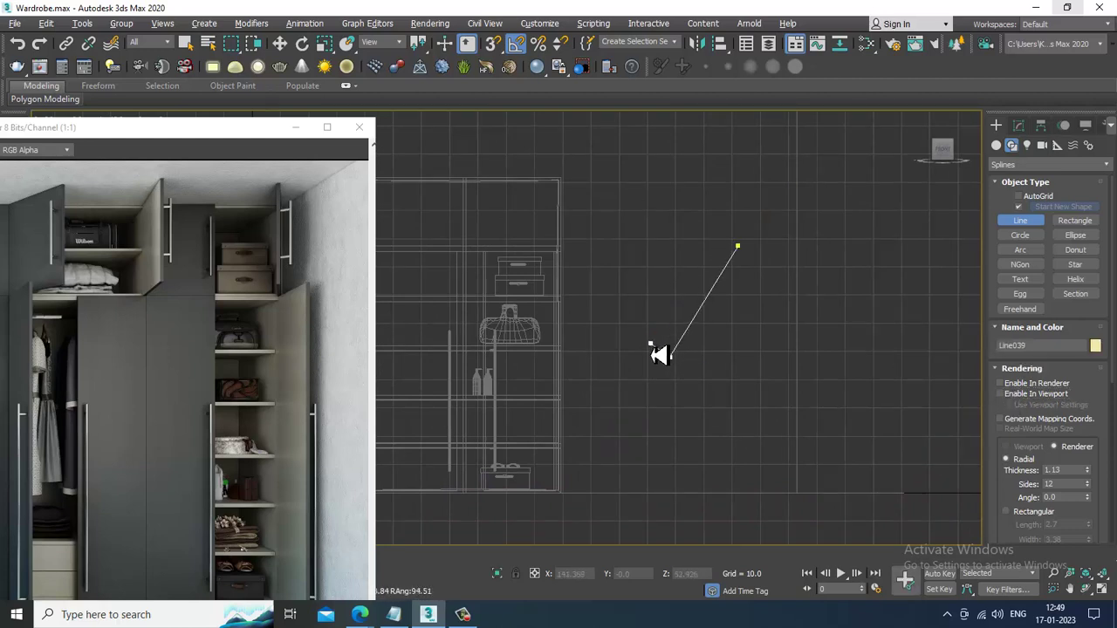
click(648, 343)
click(714, 234)
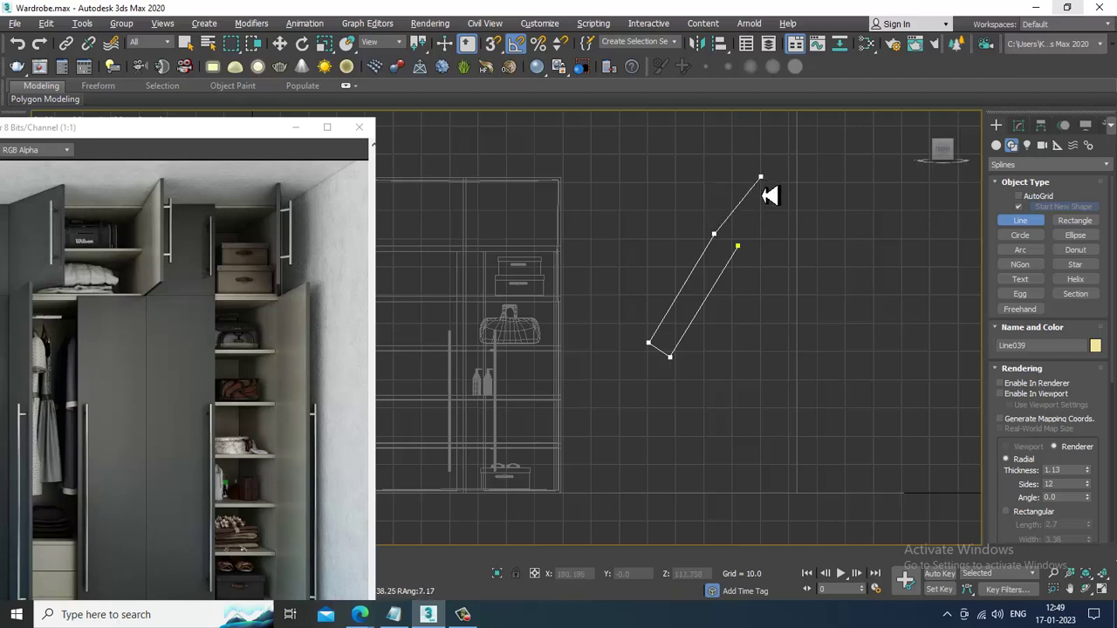
right_click(774, 201)
key(ctrl+z)
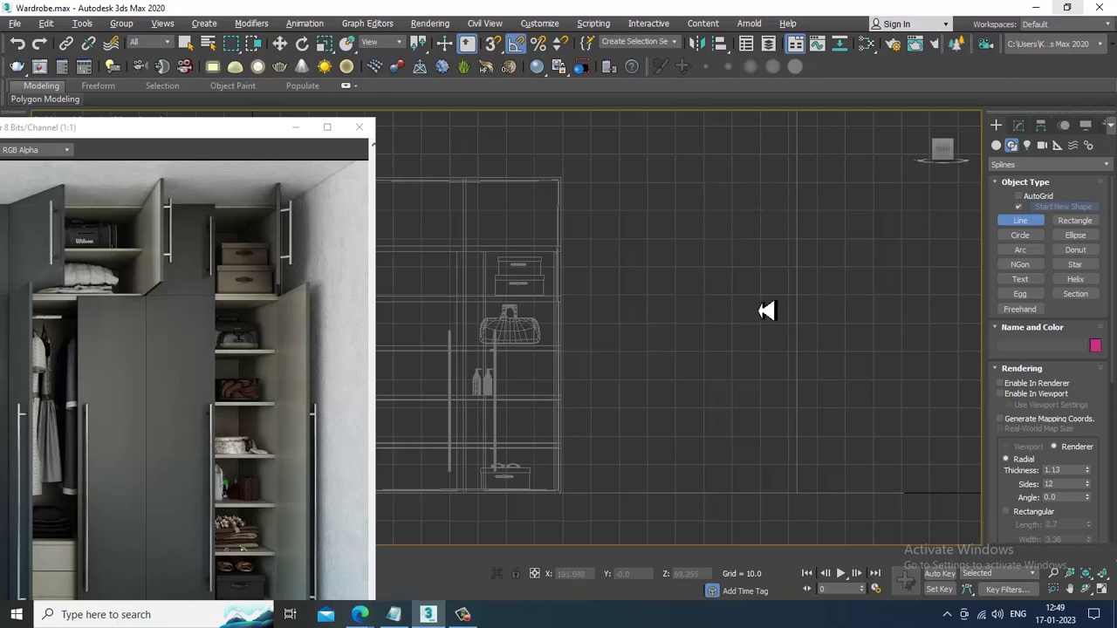
- Draw half of a long-sleeved garment outline in the front view with a slanted sleeve, straight side and half of the hem
click(731, 228)
click(646, 350)
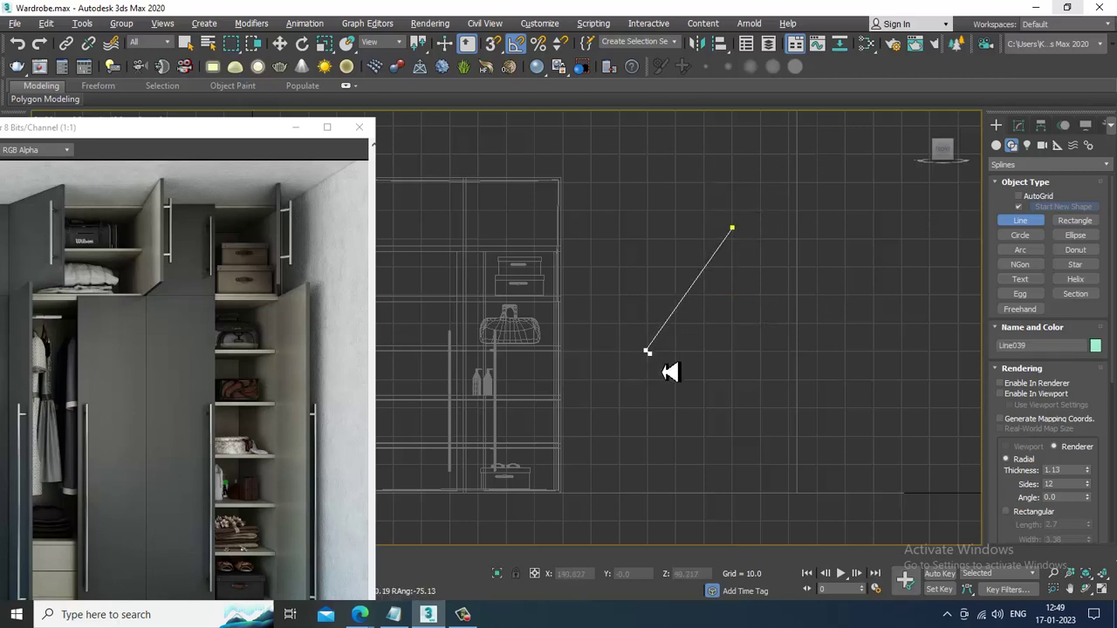
click(669, 368)
click(753, 253)
key(i)
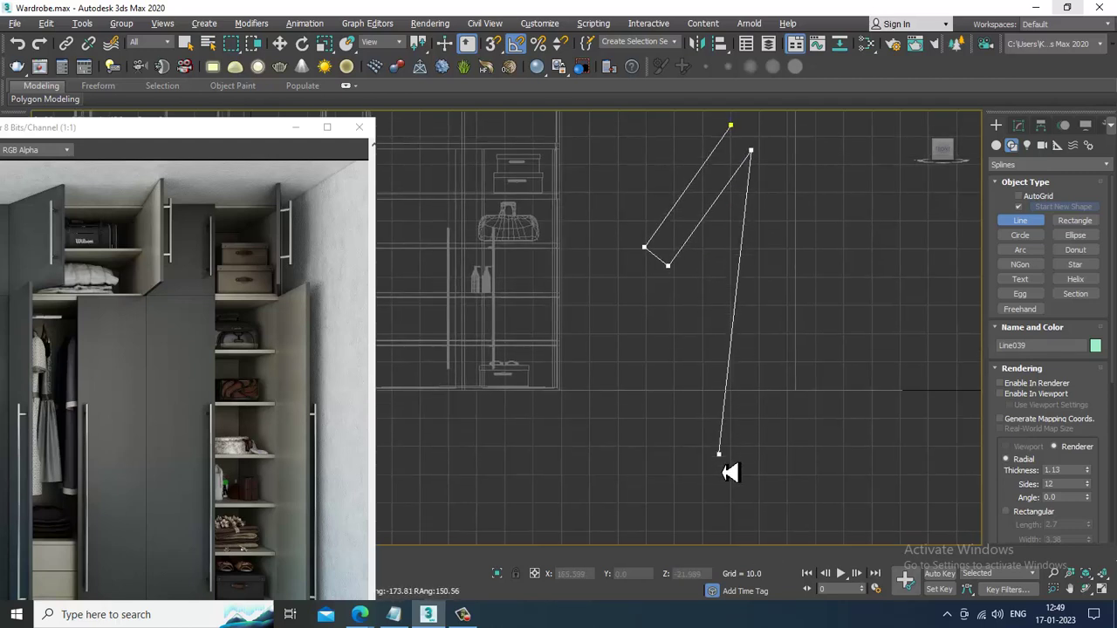
click(748, 448)
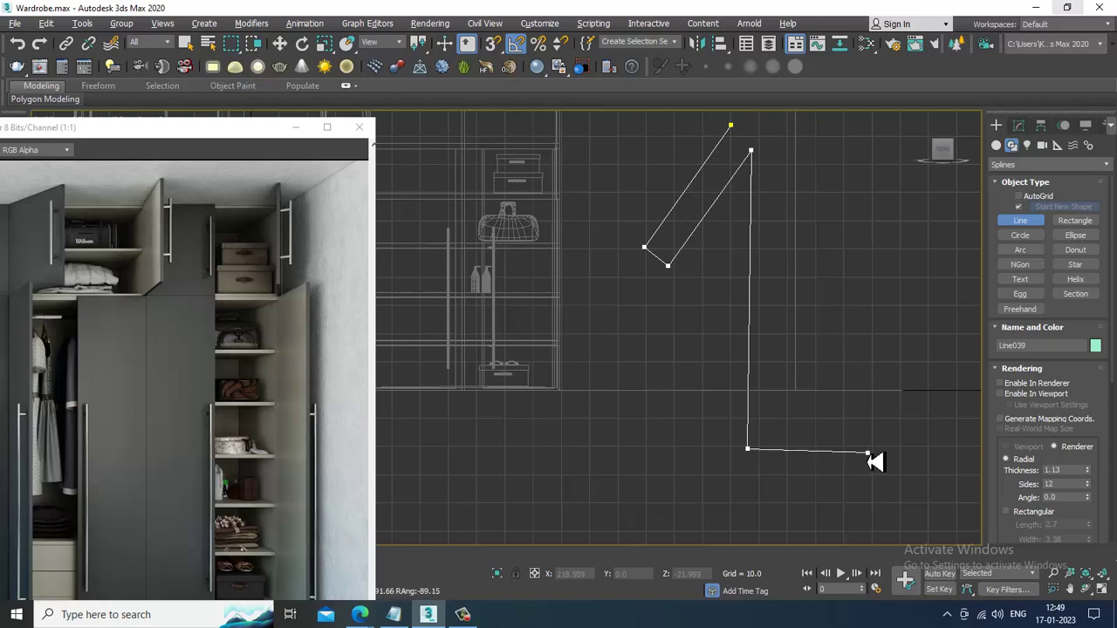
middle_drag(885, 439, 830, 464)
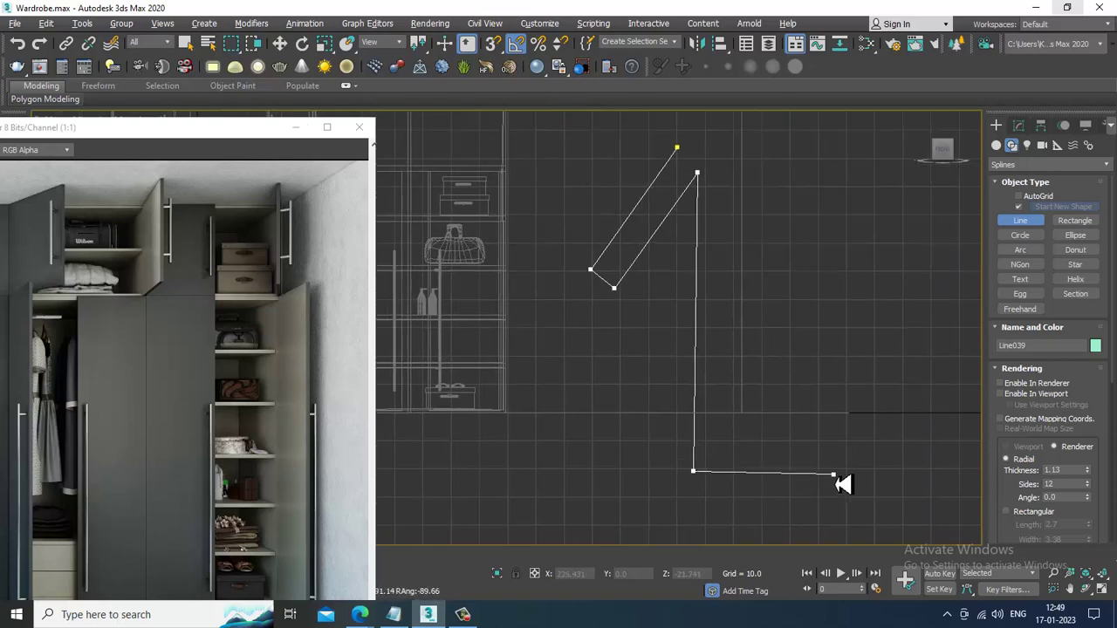
right_click(782, 471)
scroll(773, 445, down, 4)
scroll(768, 402, up, 2)
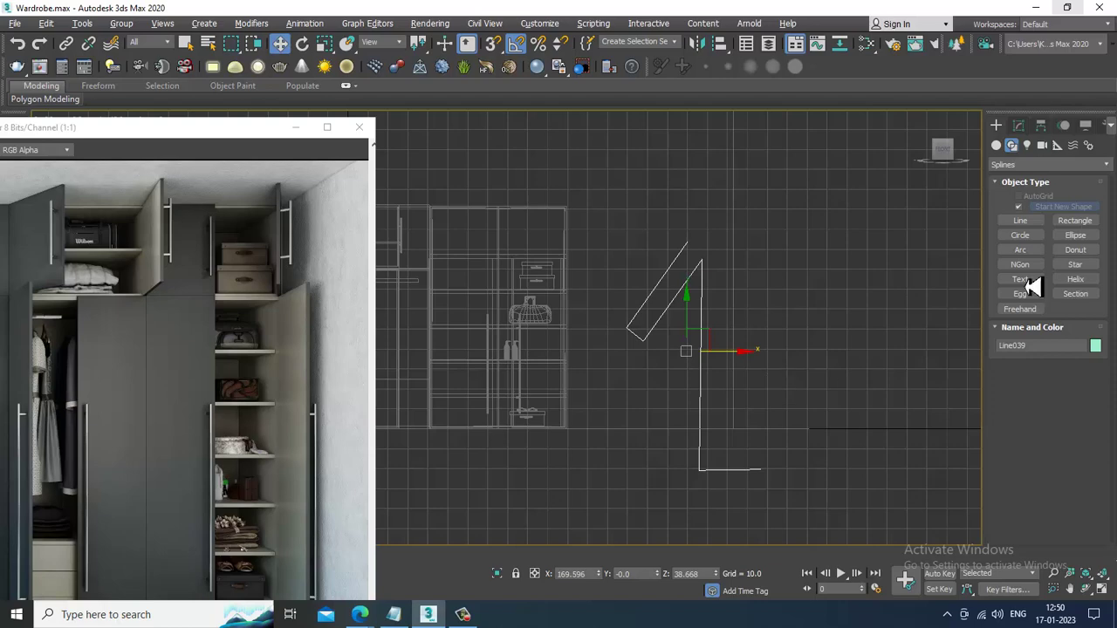
click(997, 146)
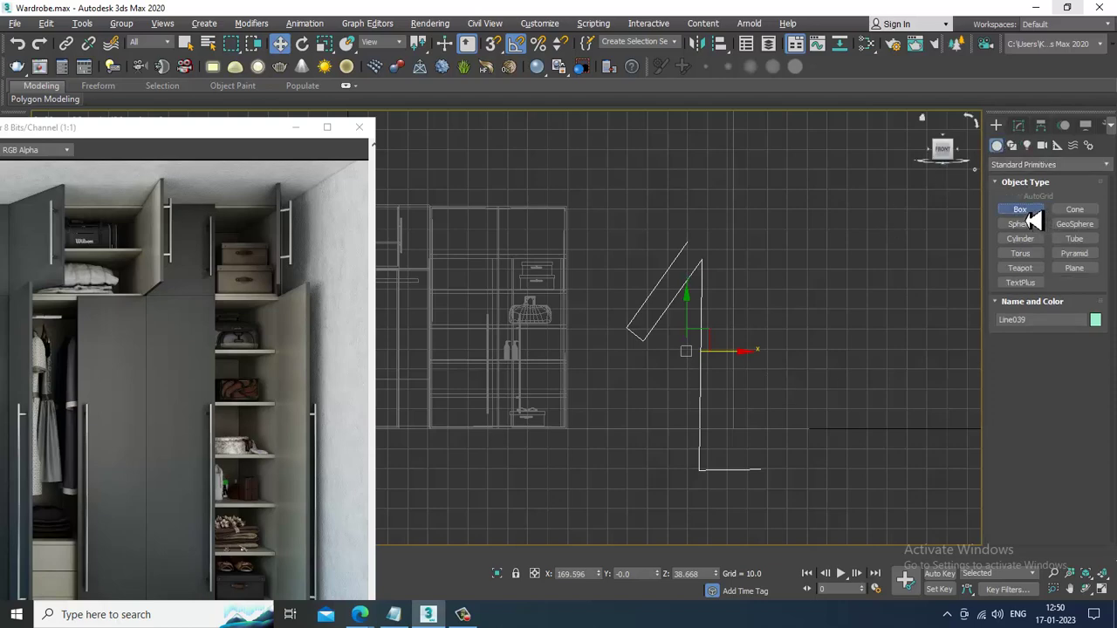
click(1021, 210)
key(alt+w)
key(alt+w)
middle_drag(924, 459, 728, 424)
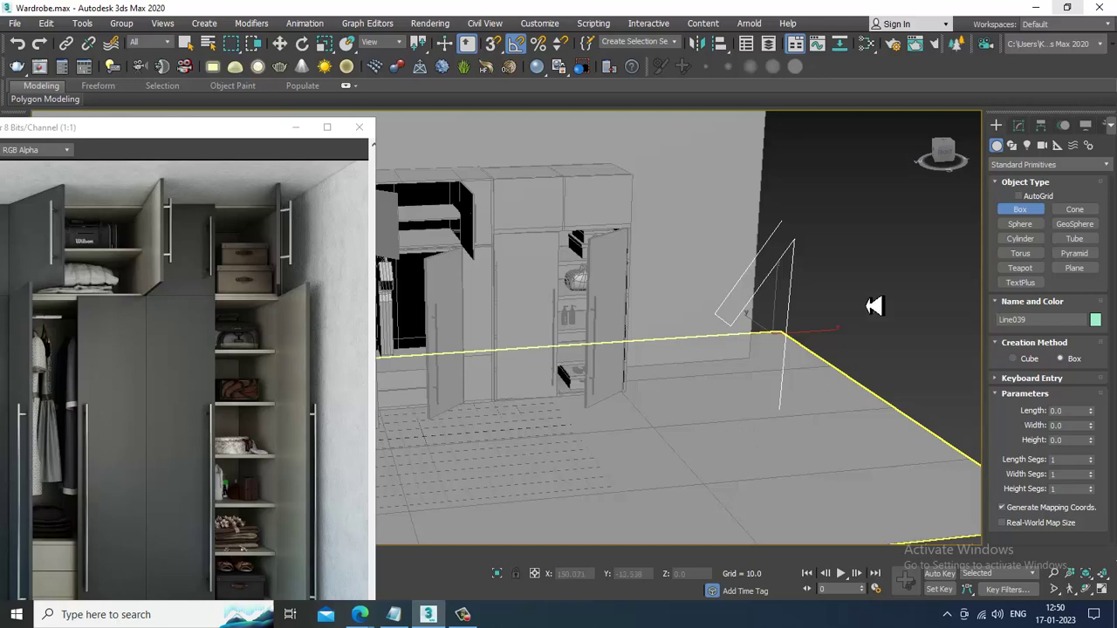
key(w)
key(alt+w)
middle_drag(864, 208, 822, 209)
key(alt+w)
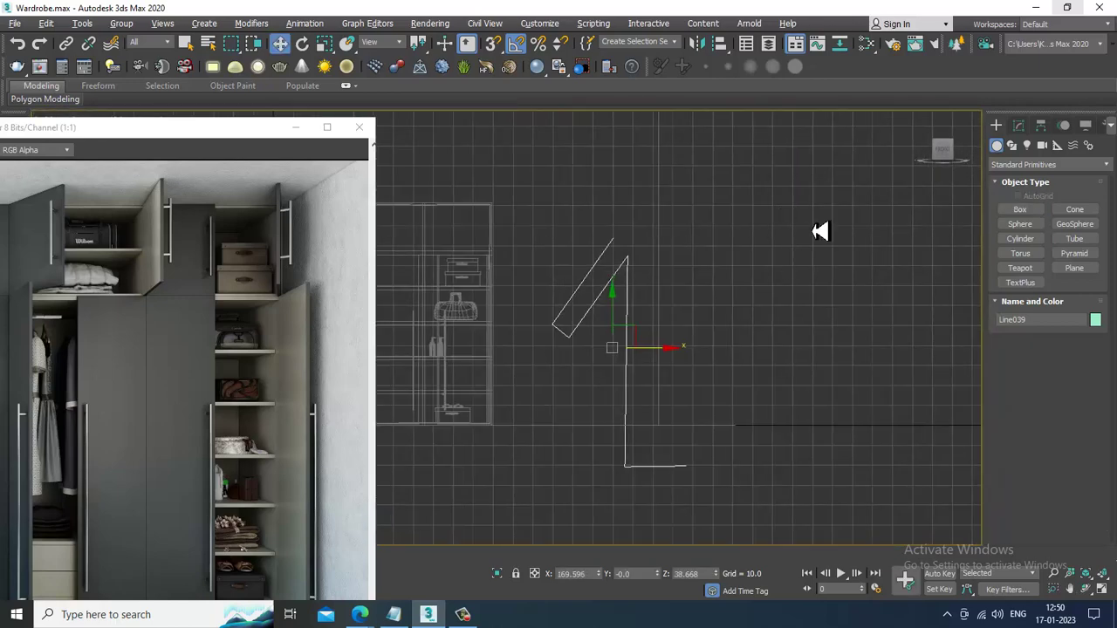
- Mirror the half outline as a copy and move it along X until the two hems meet
key(1)
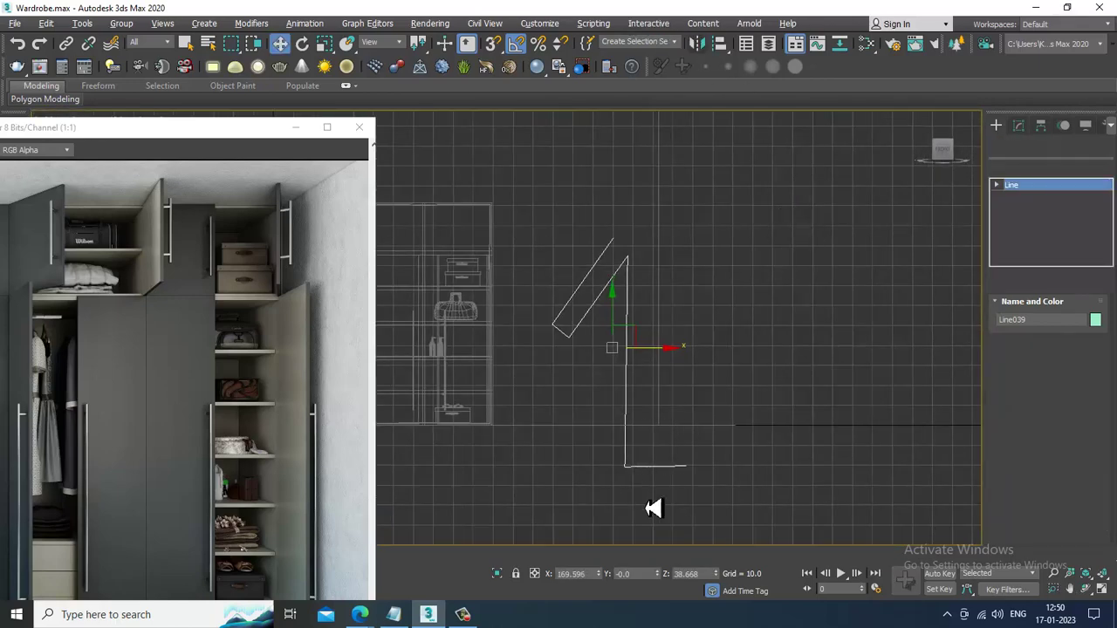
key(alt+m)
click(522, 415)
drag(669, 351, 825, 379)
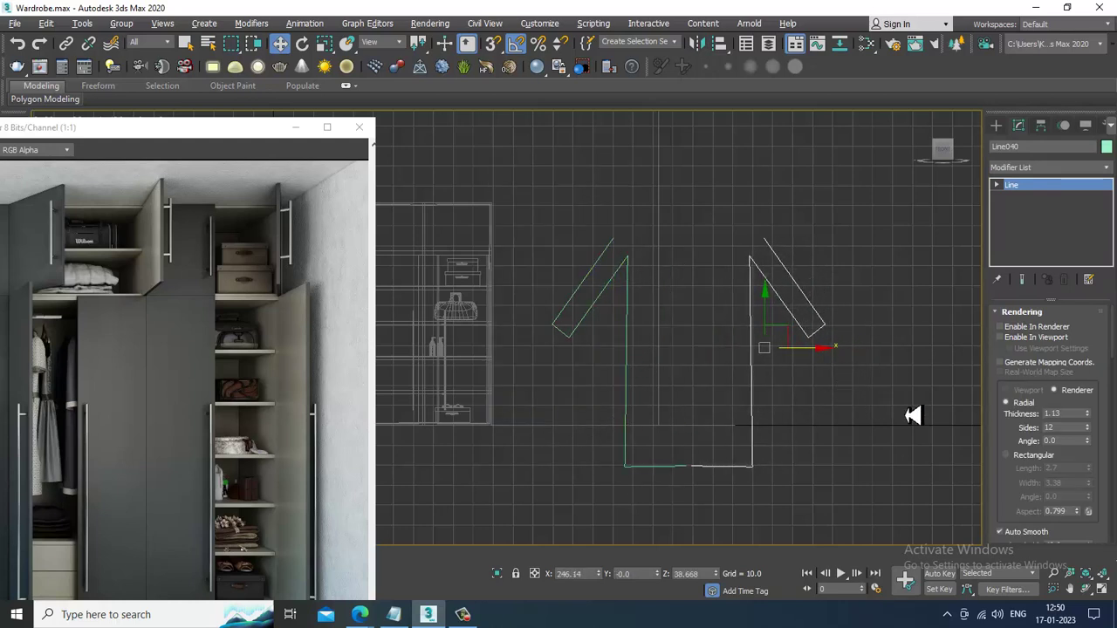
- Shorten the original outline's half hem by moving its end vertex inward, and delete the mirrored half
click(678, 468)
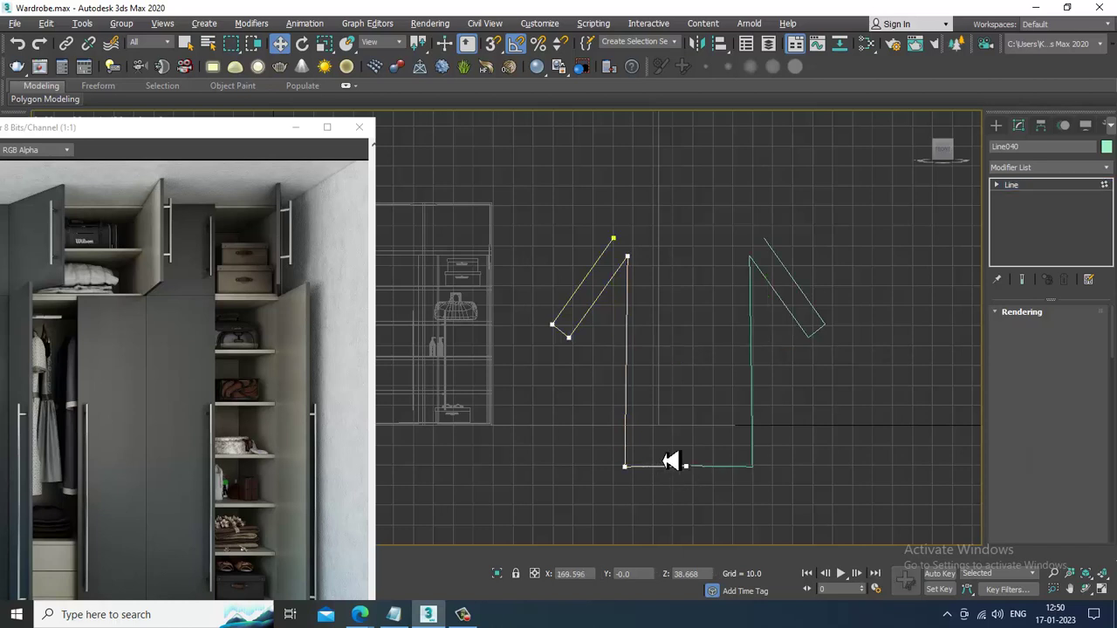
click(1057, 188)
click(752, 407)
key(Delete)
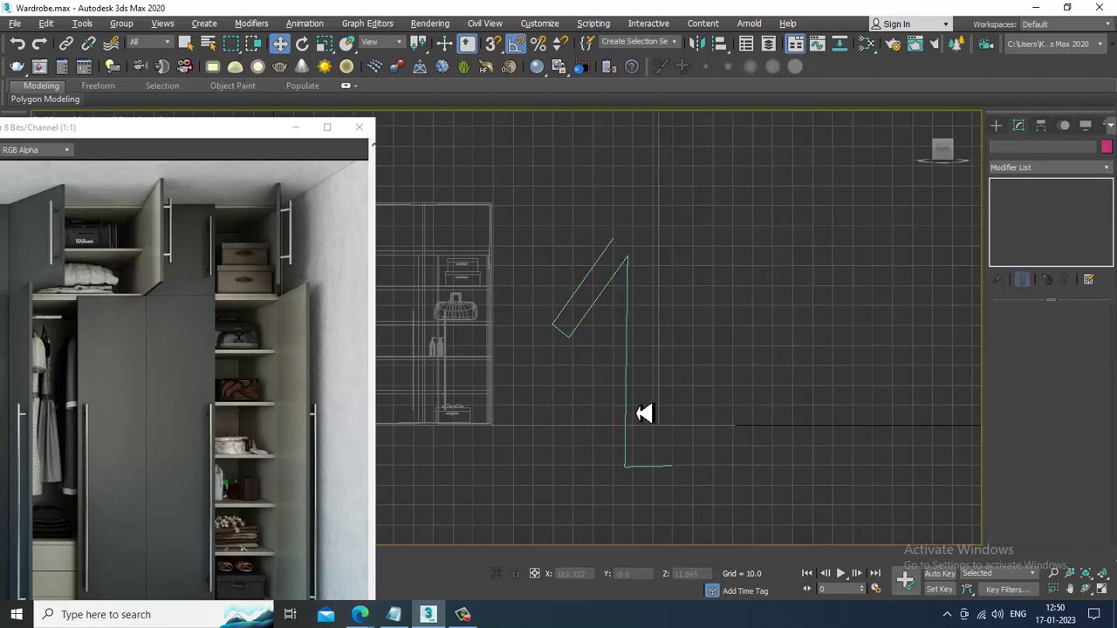
- Mirror the shortened half outline as a copy and slide it along X until its hem end meets the original's
click(626, 411)
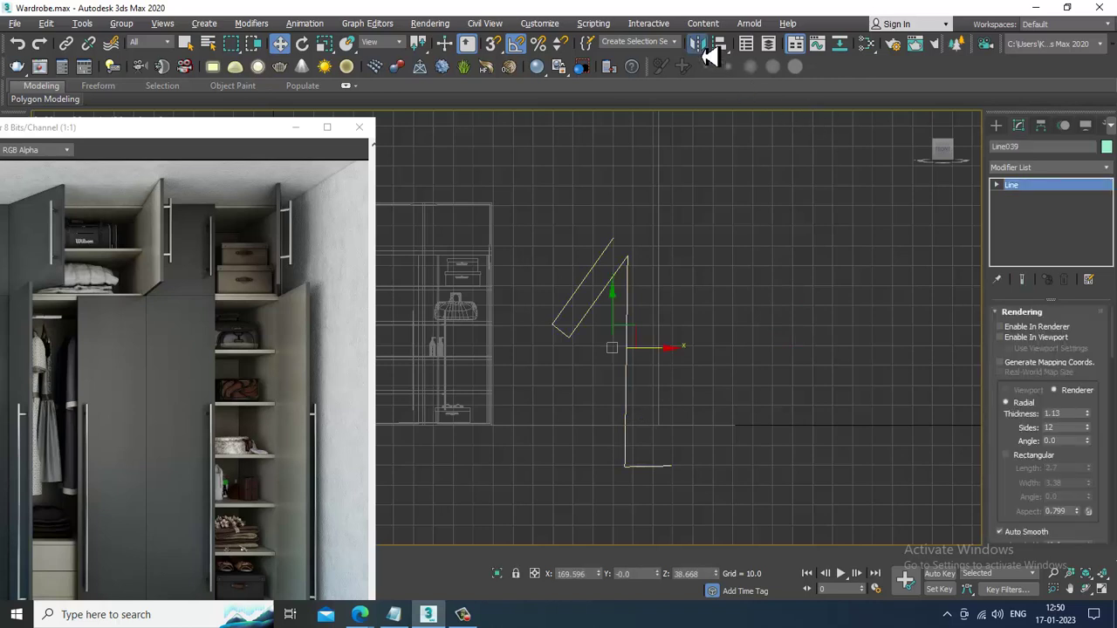
click(698, 44)
click(532, 415)
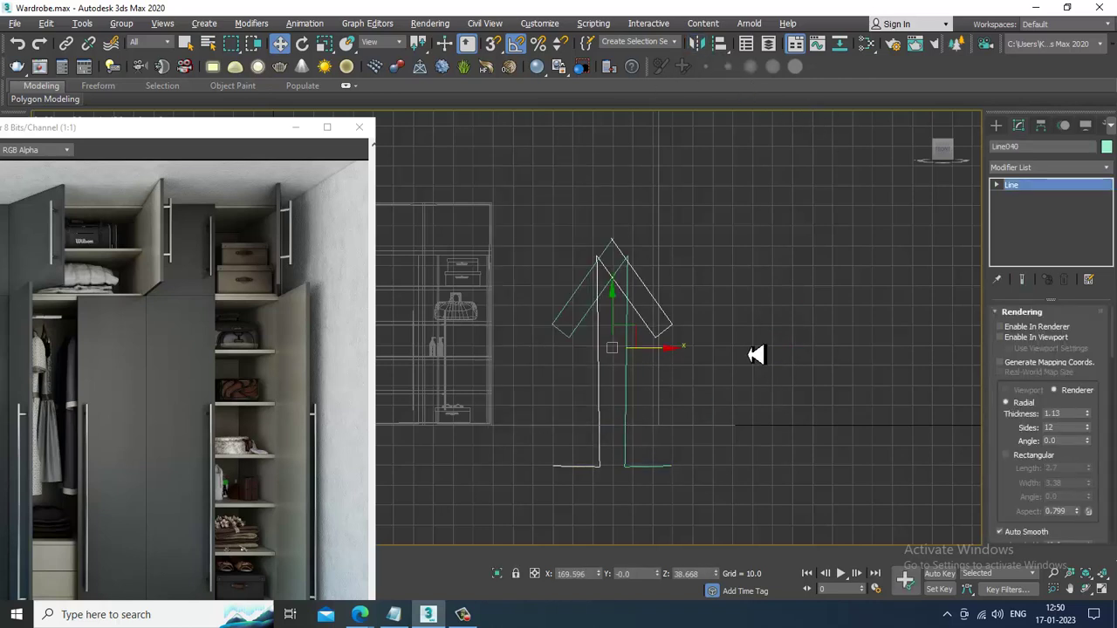
drag(667, 359, 785, 390)
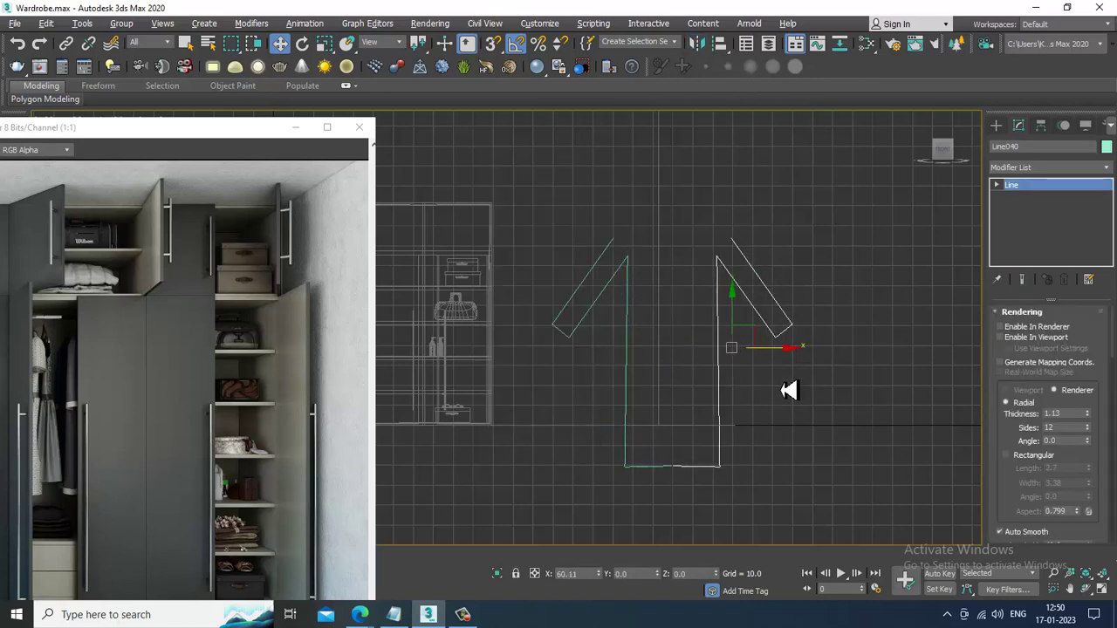
- Attach the original half outline to the mirrored half as one spline object
scroll(1076, 532, down, 10)
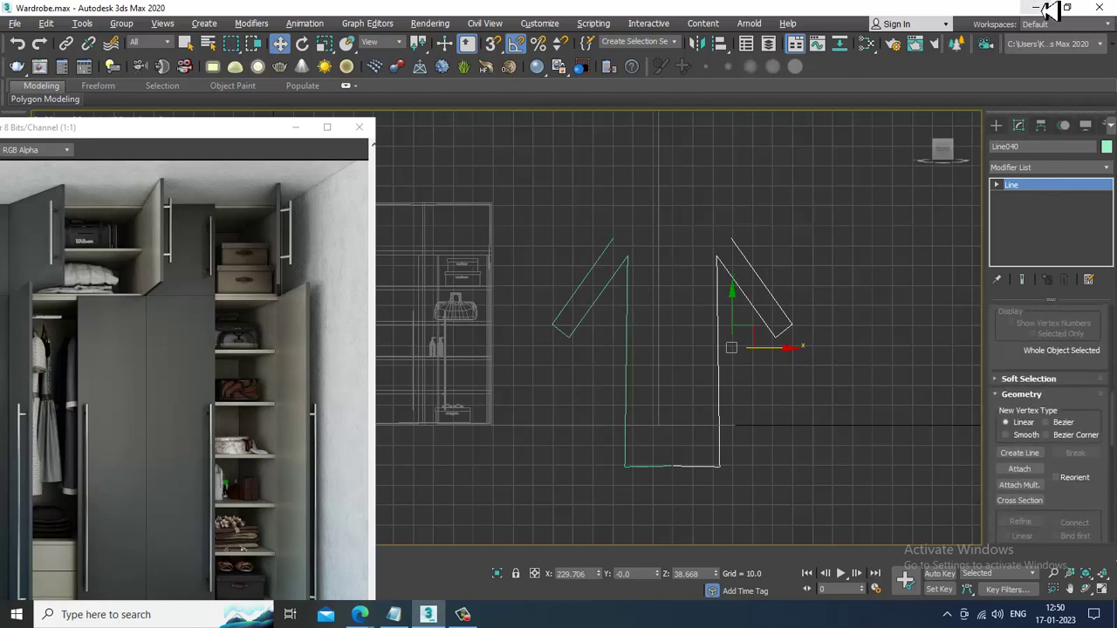
click(1020, 469)
click(629, 427)
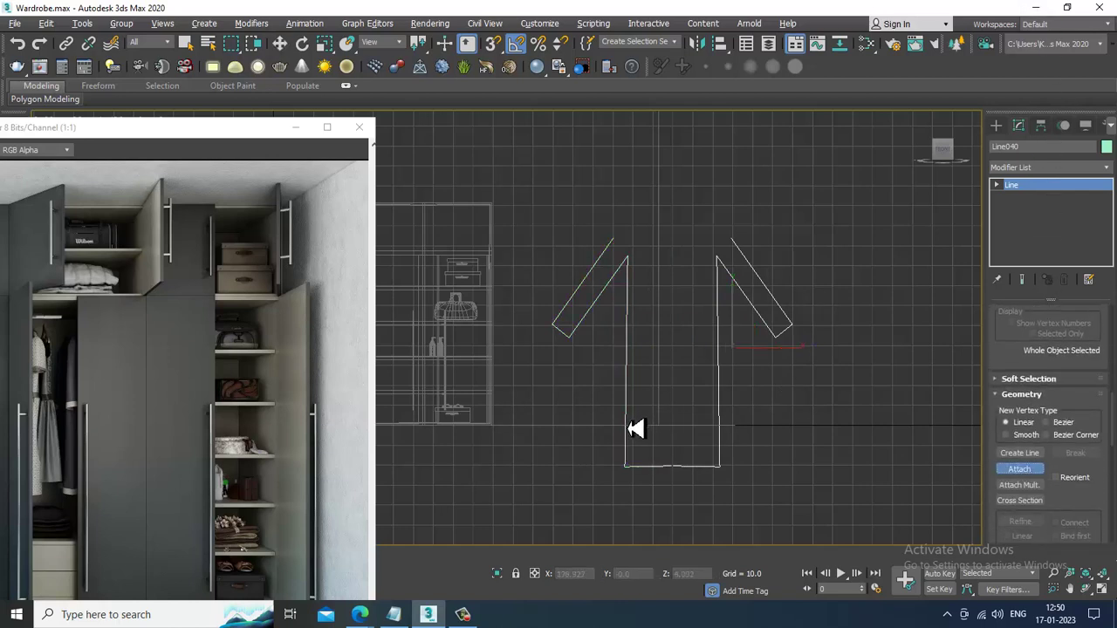
right_click(630, 428)
- Weld the two coinciding vertices at the middle of the garment's hem
middle_drag(641, 440, 666, 432)
key(1)
scroll(667, 431, up, 2)
right_click(724, 484)
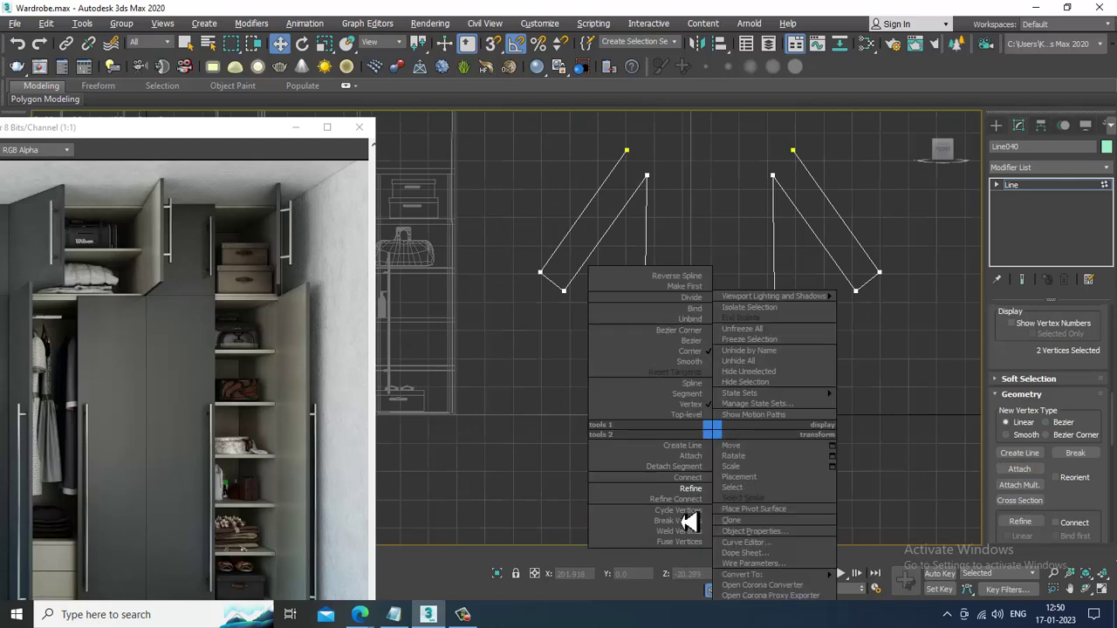
click(689, 593)
right_click(710, 477)
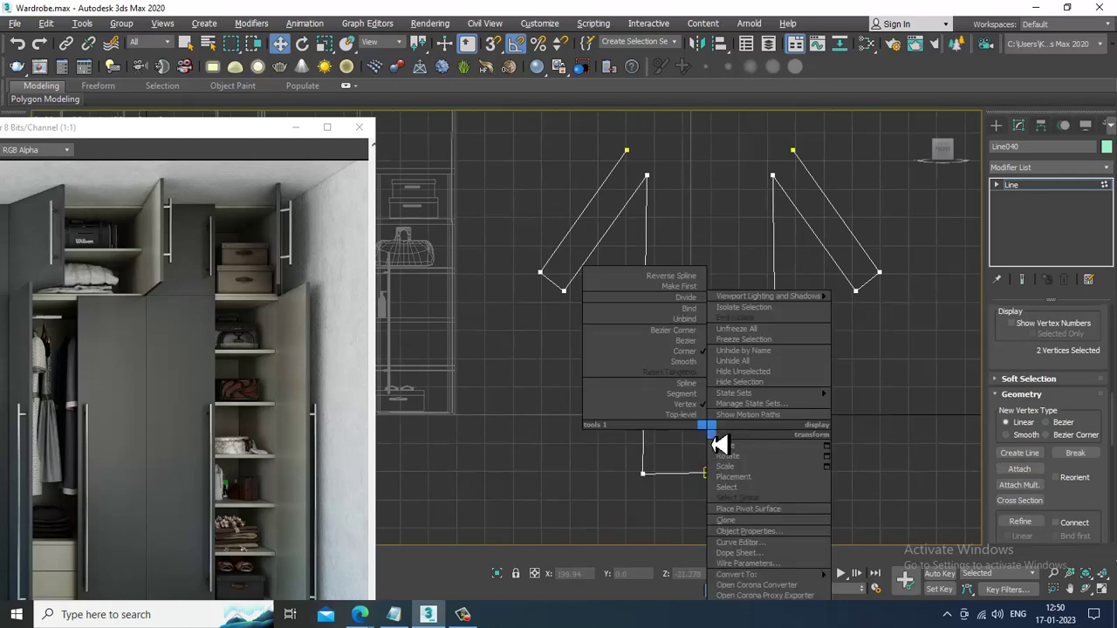
click(685, 532)
- Close the outline between the two sleeve tops with Insert, adding sloped shoulders and a flat neckline
middle_drag(740, 285, 785, 394)
scroll(747, 354, up, 2)
scroll(785, 394, down, 1)
middle_drag(795, 323, 793, 335)
click(996, 125)
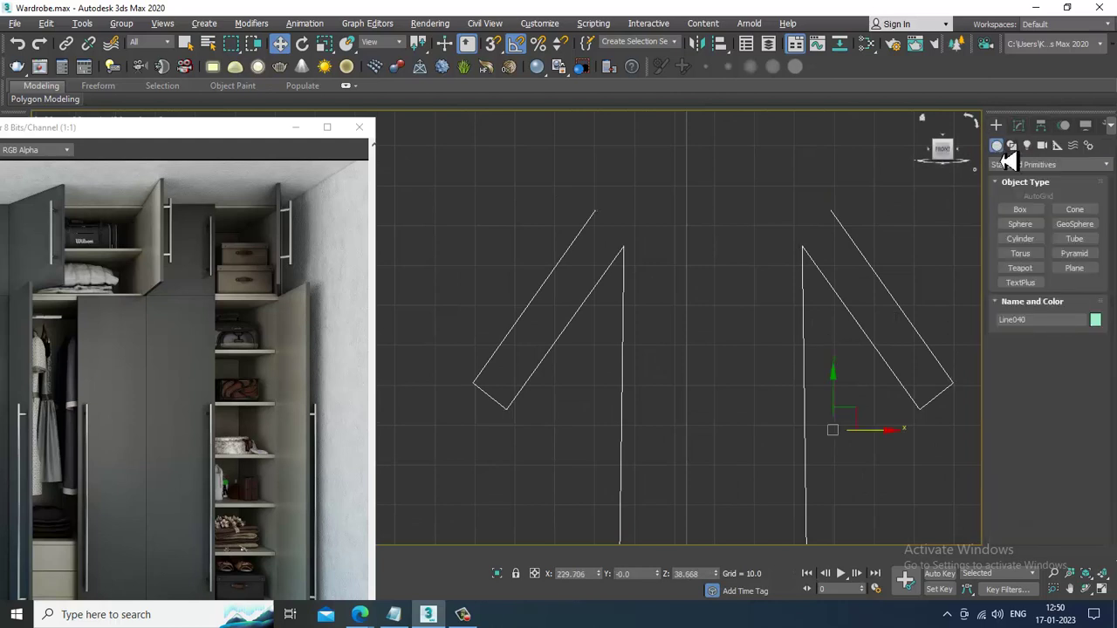
click(1011, 145)
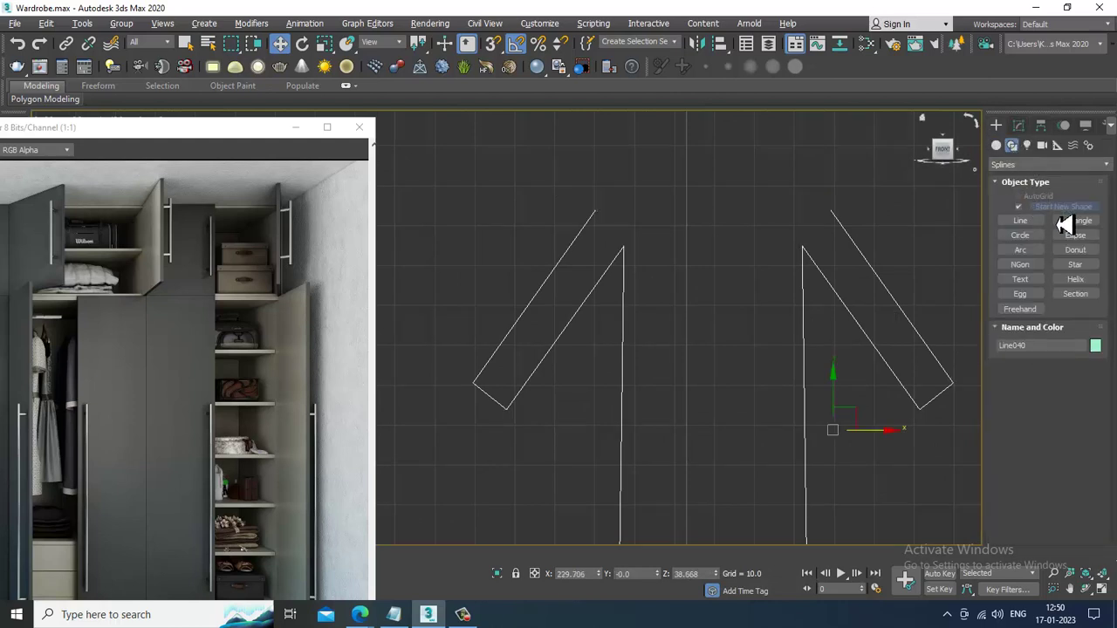
click(1018, 125)
drag(1079, 489, 1096, 262)
click(1078, 428)
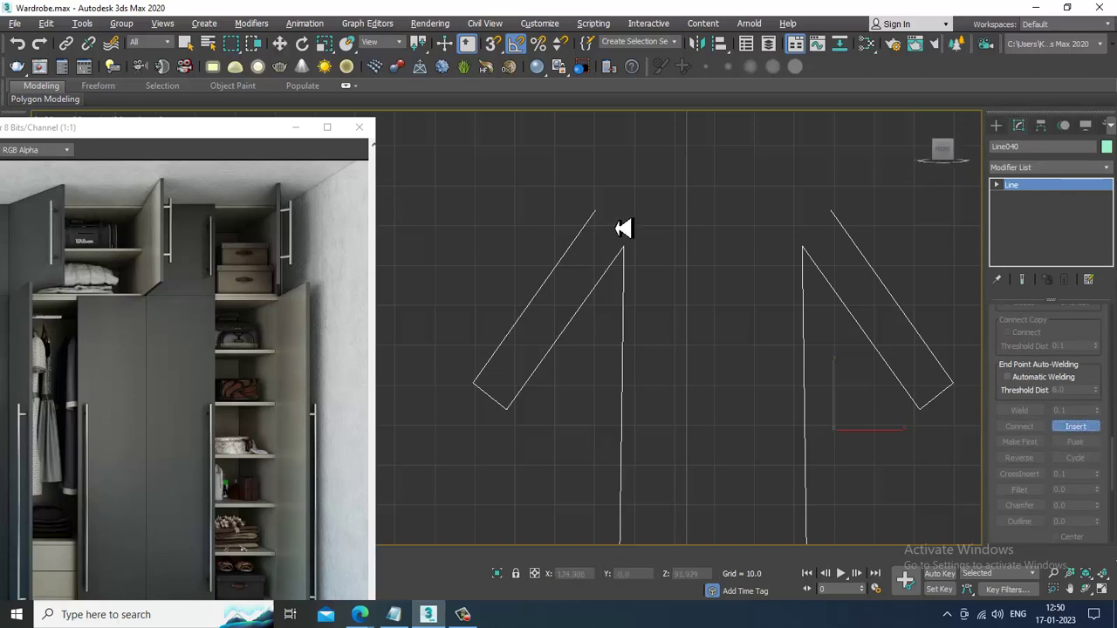
click(595, 213)
click(680, 172)
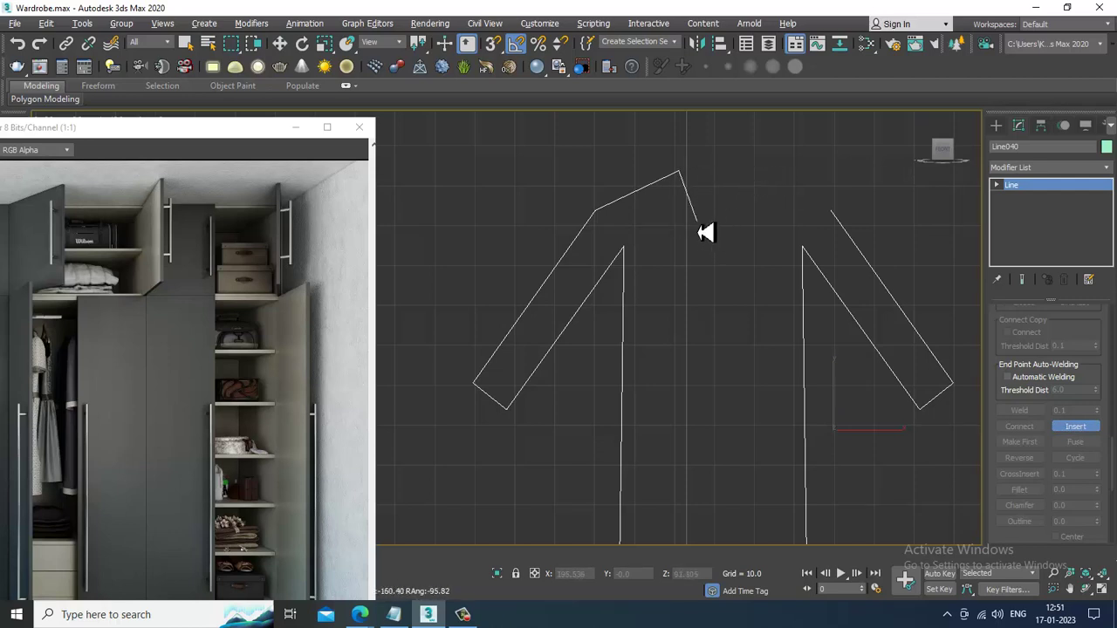
key(BackSpace)
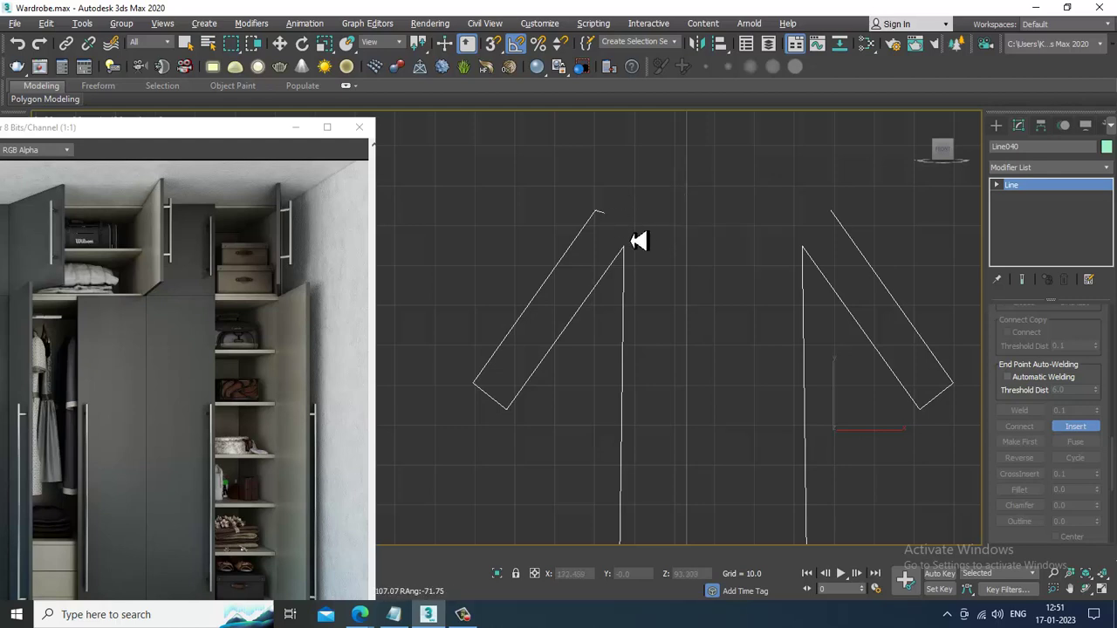
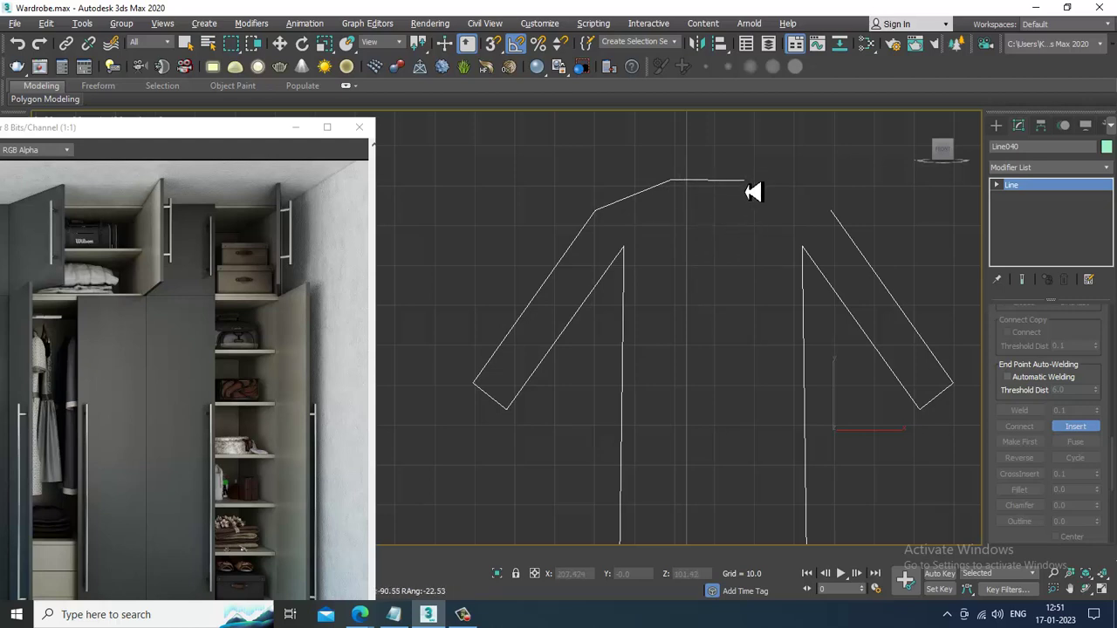
click(834, 215)
click(543, 354)
- Raise the garment outline above the floor and pull it forward from the wall, to about Y -37 and Z 74
key(alt+w)
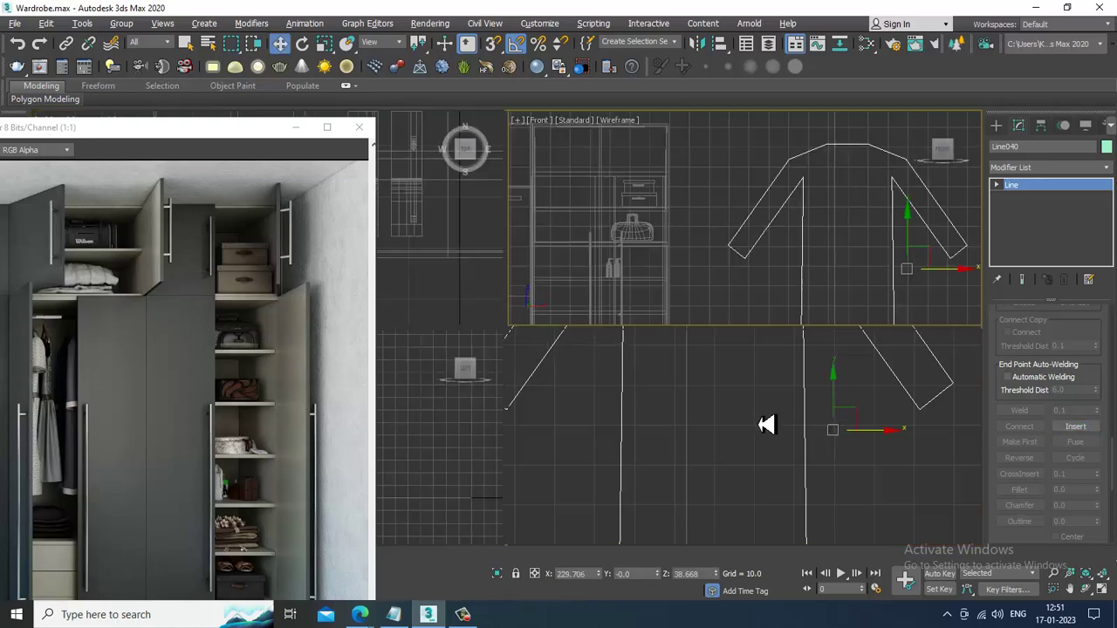
right_click(759, 425)
key(alt+w)
scroll(709, 360, down, 3)
alt+middle_drag(710, 360, 692, 339)
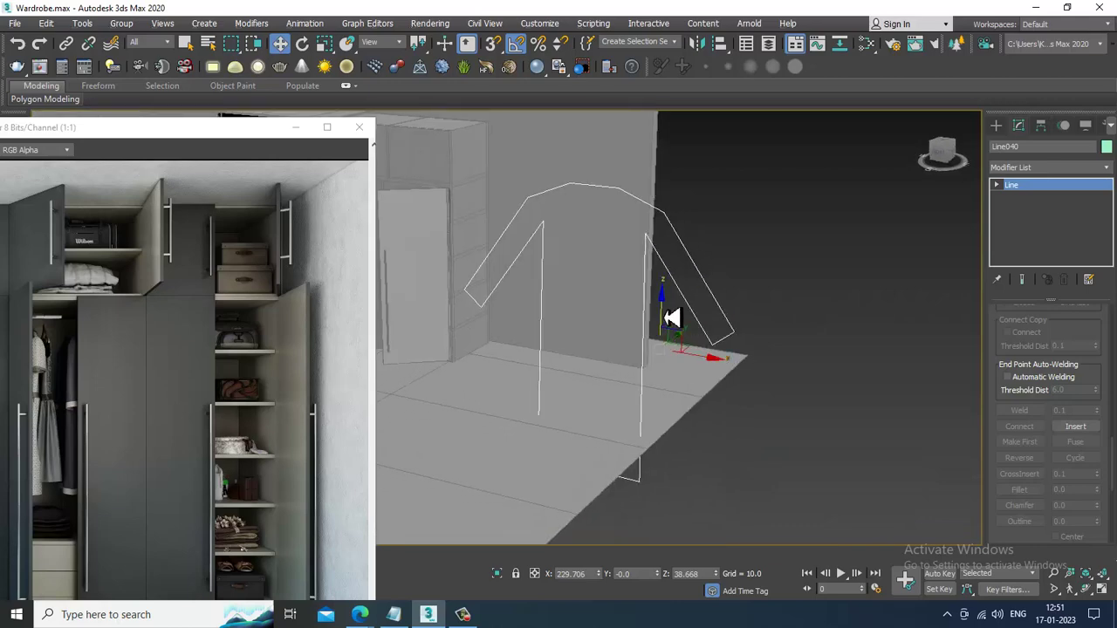
drag(666, 316, 669, 229)
scroll(705, 302, down, 3)
key(r)
drag(703, 333, 619, 382)
scroll(698, 332, up, 6)
key(w)
alt+middle_drag(619, 382, 730, 326)
- Apply an Extrude modifier to the garment outline with an amount of 12.5
click(1048, 166)
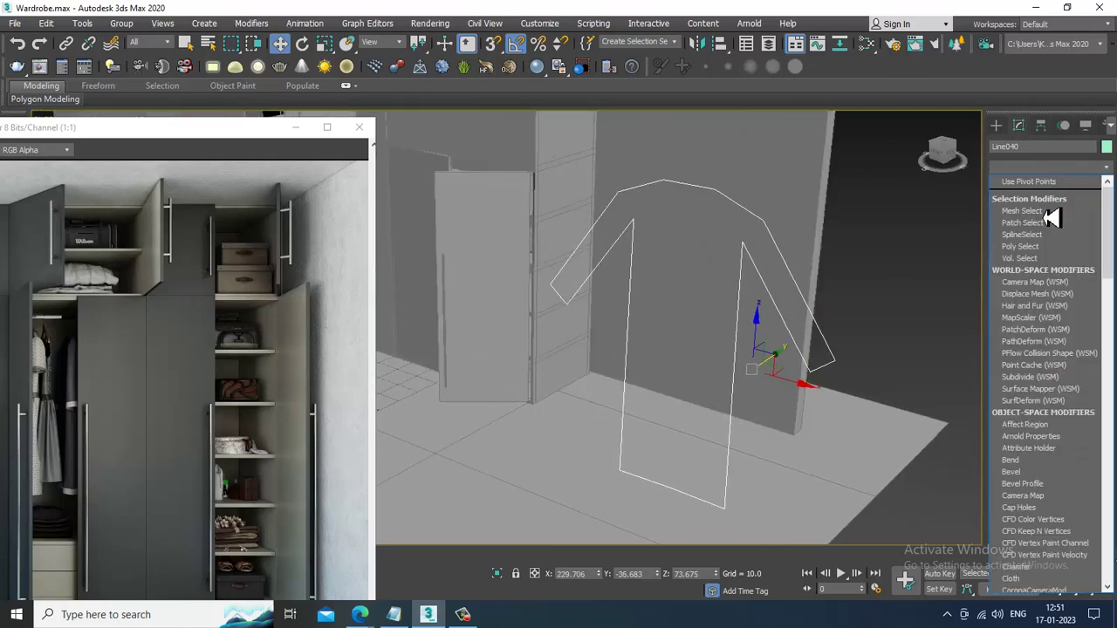
text(ex)
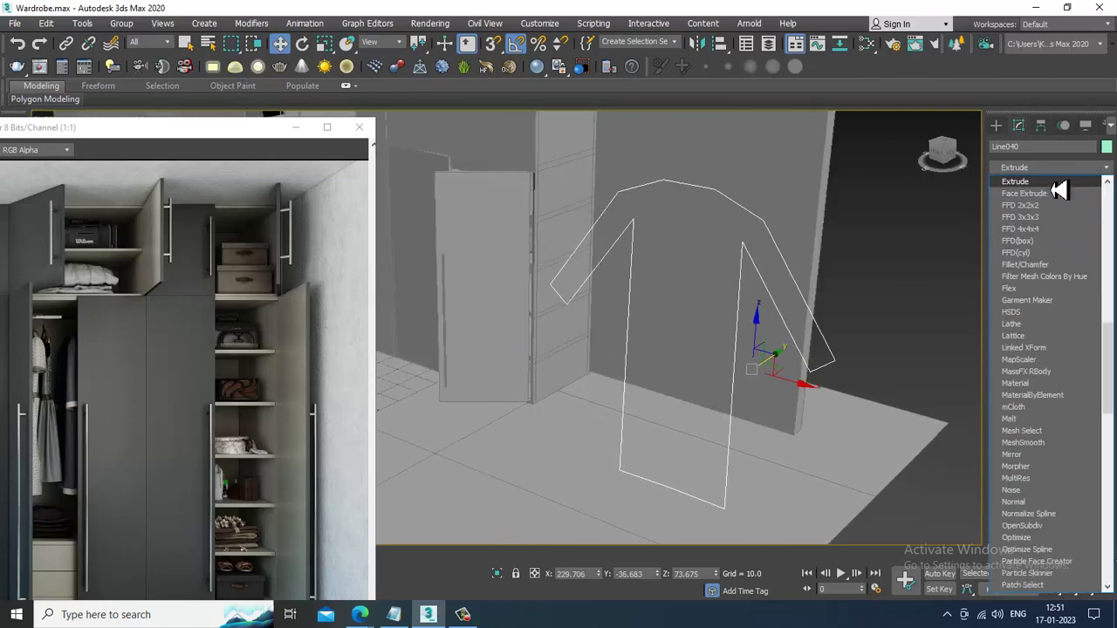
click(1056, 185)
alt+middle_drag(847, 306, 661, 207)
scroll(742, 296, up, 5)
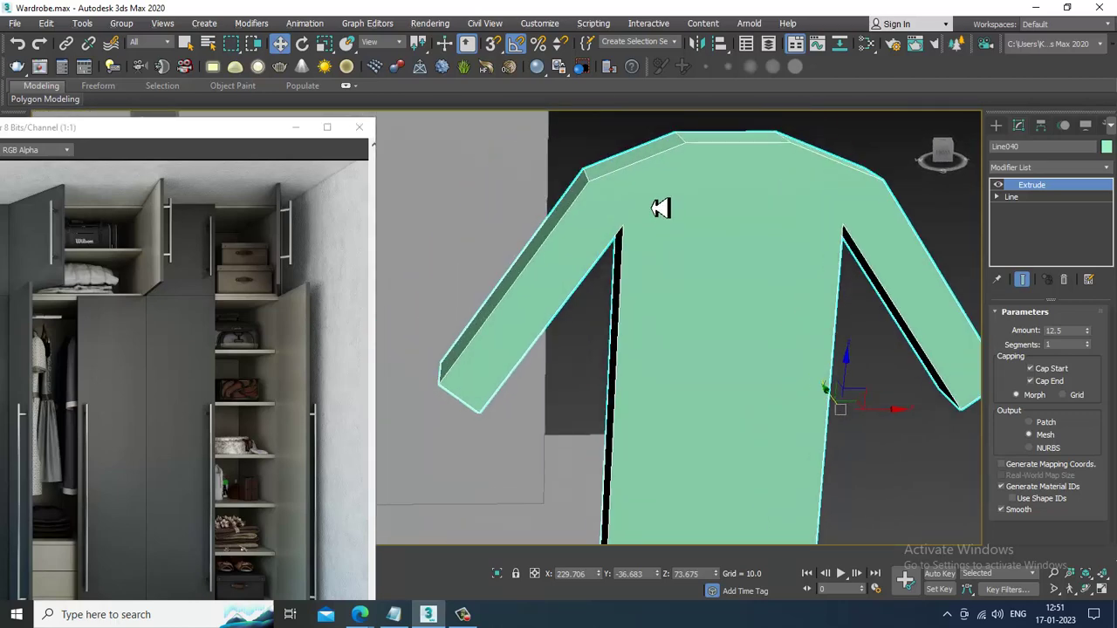
- Convert the extruded garment to an Editable Poly
right_click(661, 207)
right_click(611, 219)
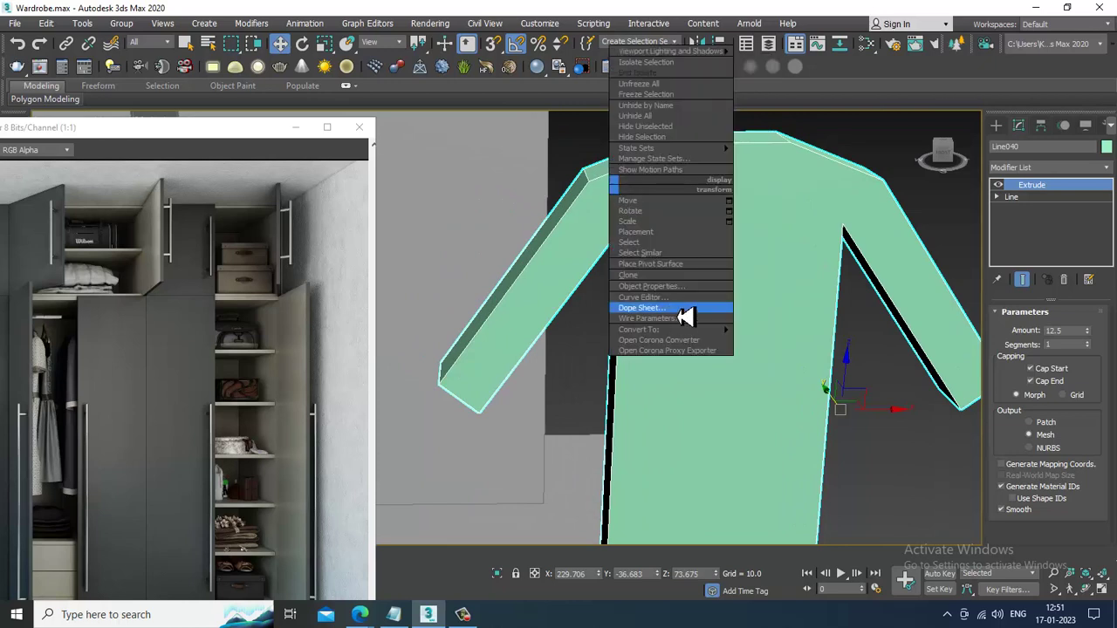
mouse_move(724, 330)
click(816, 342)
- Cut edges from the shoulder corners to the armpits on the front and back of both sleeves
right_click(726, 224)
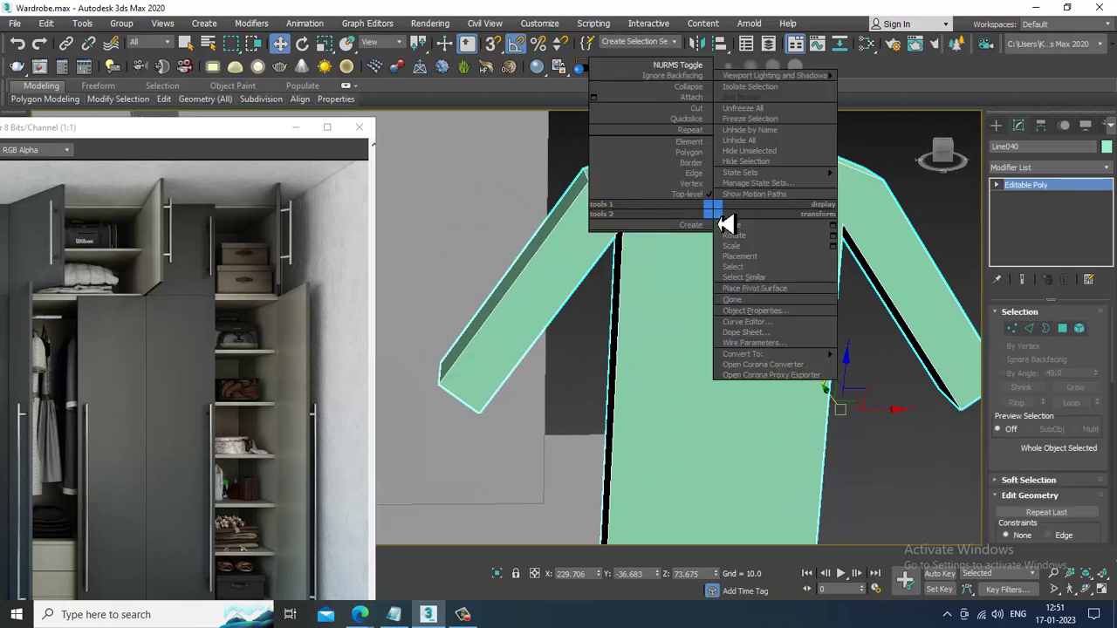
click(707, 119)
scroll(612, 189, up, 2)
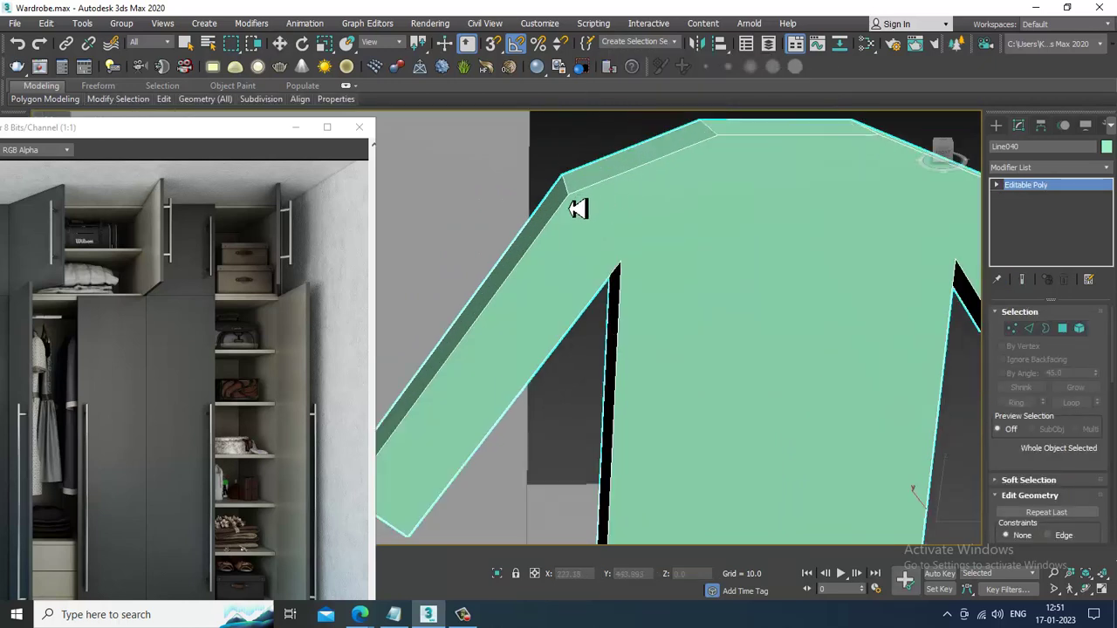
click(569, 194)
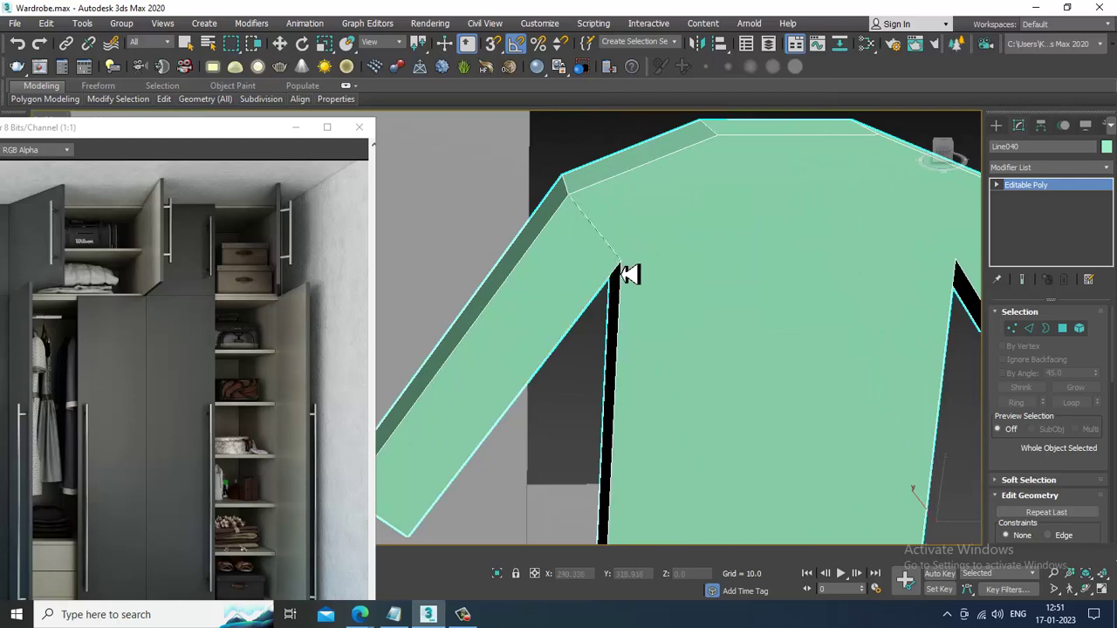
alt+middle_drag(714, 228, 922, 285)
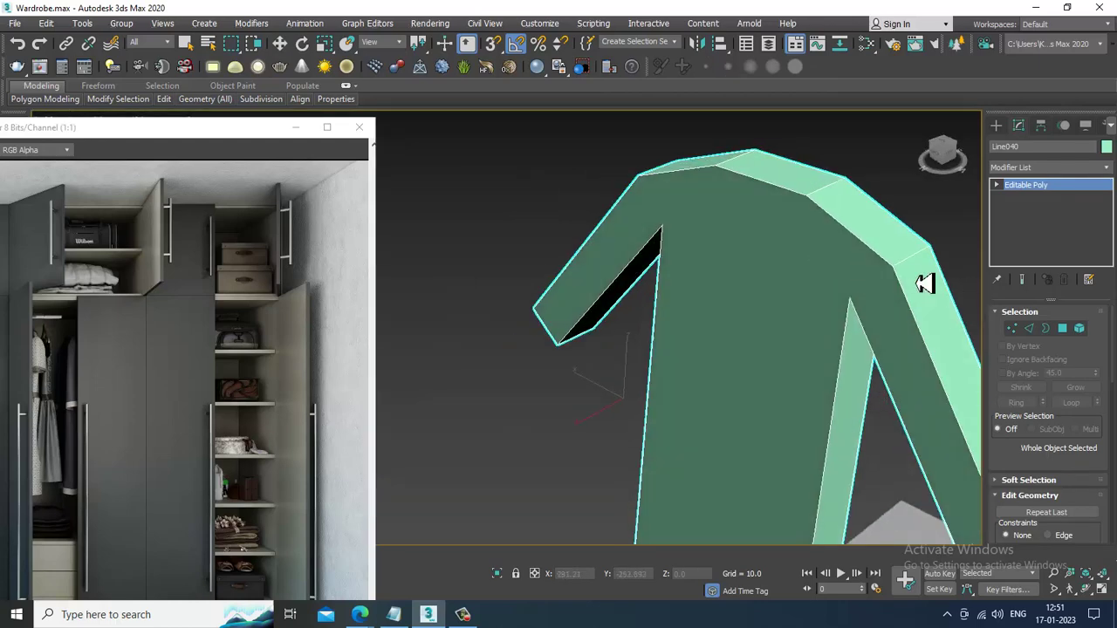
click(858, 308)
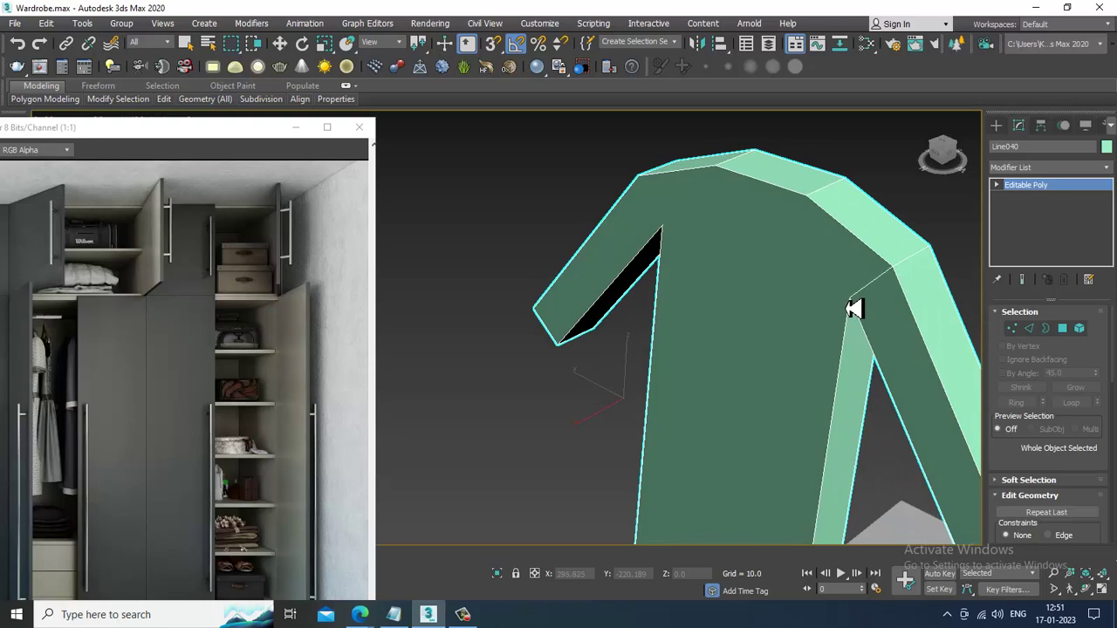
alt+middle_drag(855, 308, 677, 253)
click(676, 242)
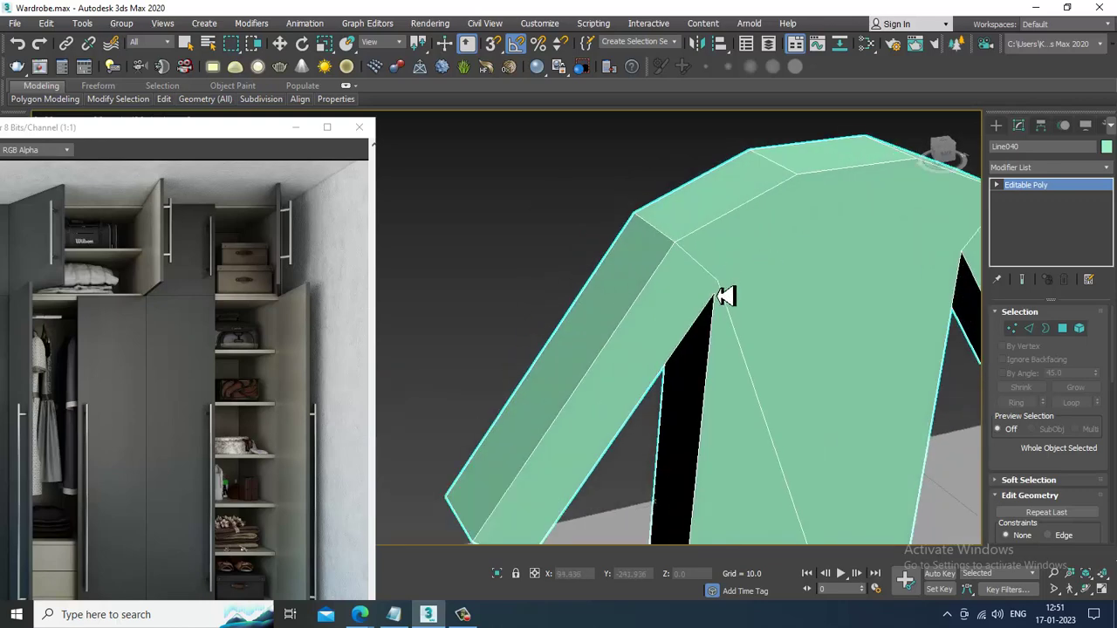
scroll(735, 277, down, 5)
- Cut a vertical edge from one neckline corner down to the hem on both the front and back of the garment
alt+middle_drag(746, 270, 707, 197)
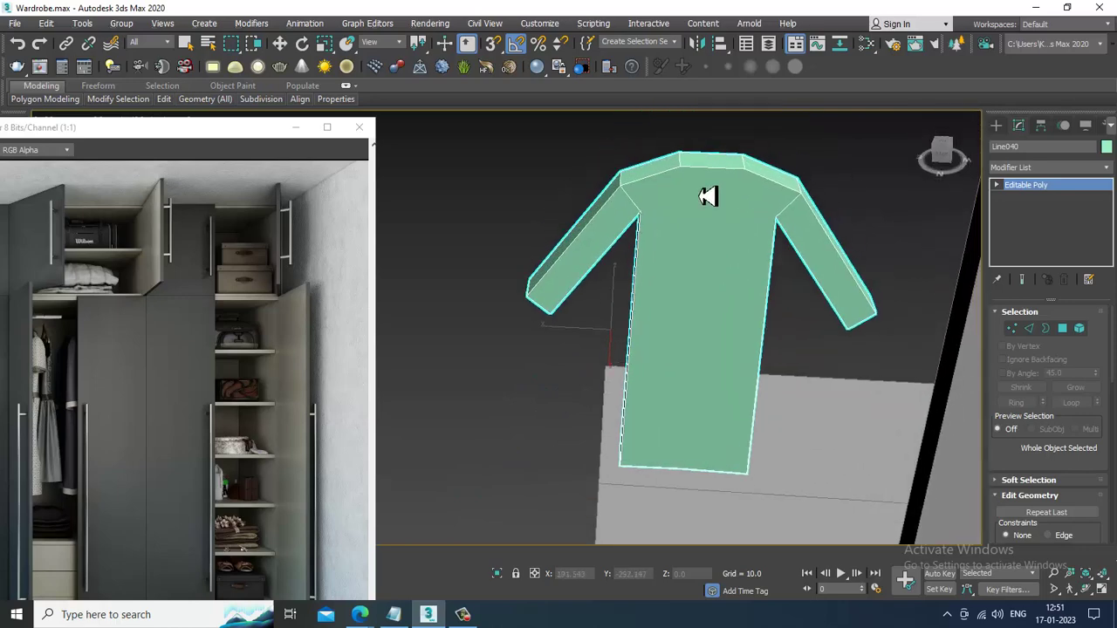
click(680, 169)
middle_drag(645, 436, 656, 394)
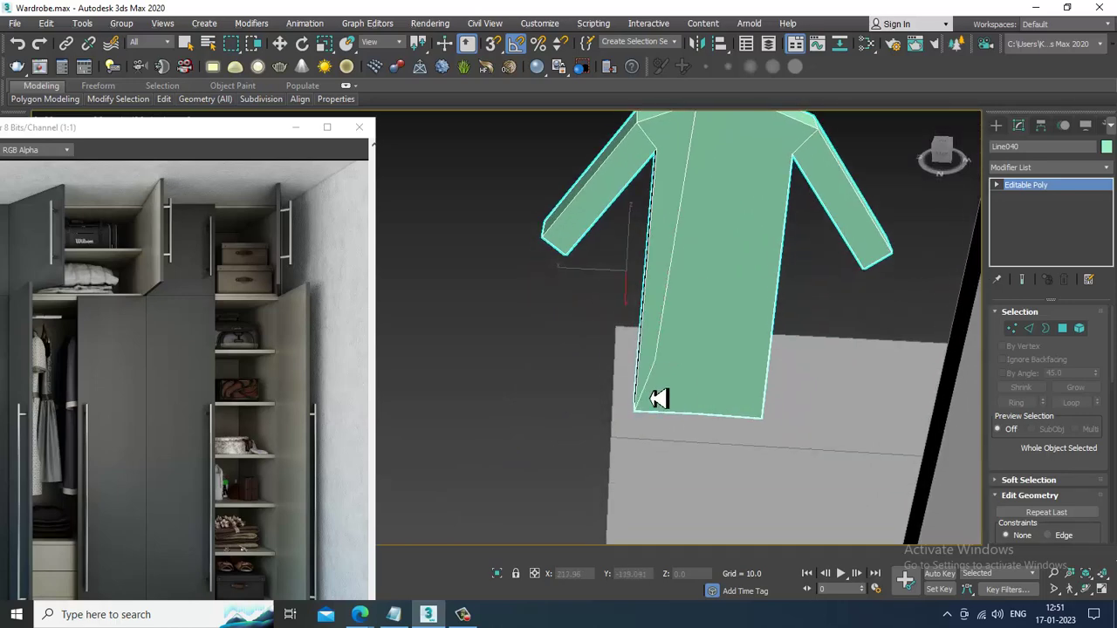
click(680, 422)
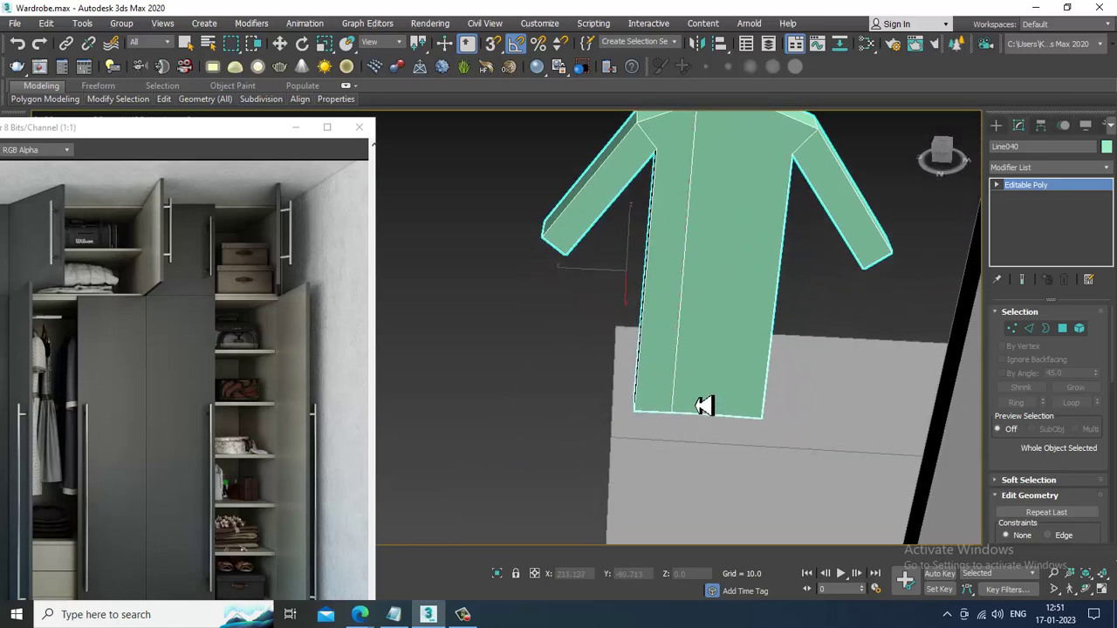
scroll(704, 406, down, 5)
alt+middle_drag(763, 369, 746, 261)
scroll(759, 310, up, 3)
key(F3)
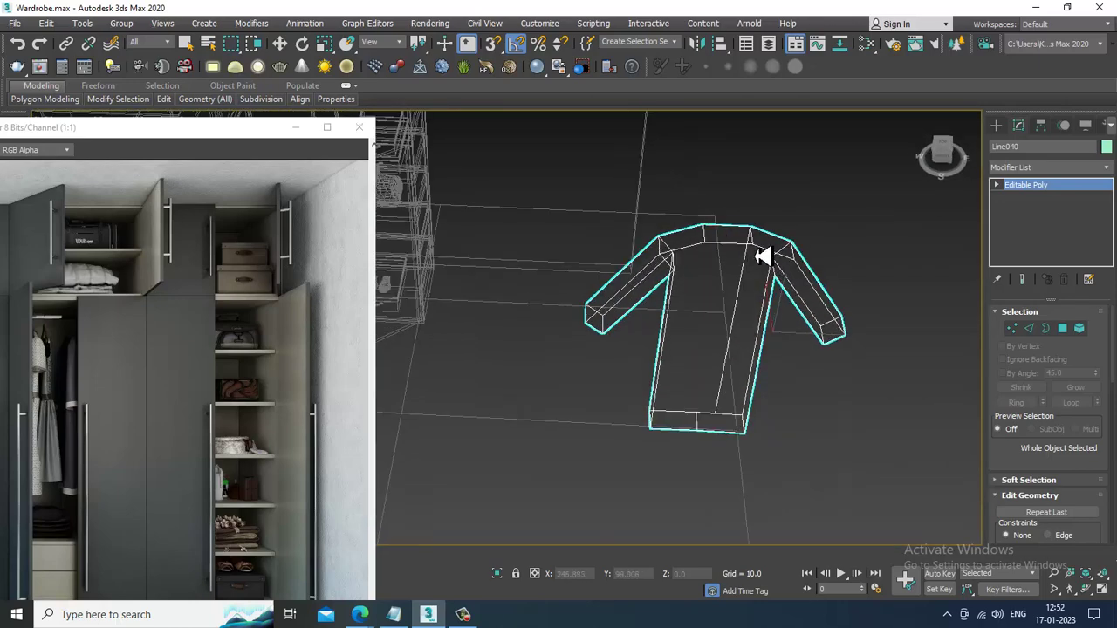
click(753, 248)
key(w)
- Cut across the underside of the hem to join the lower ends of the front and back vertical edges
alt+middle_drag(760, 379, 763, 347)
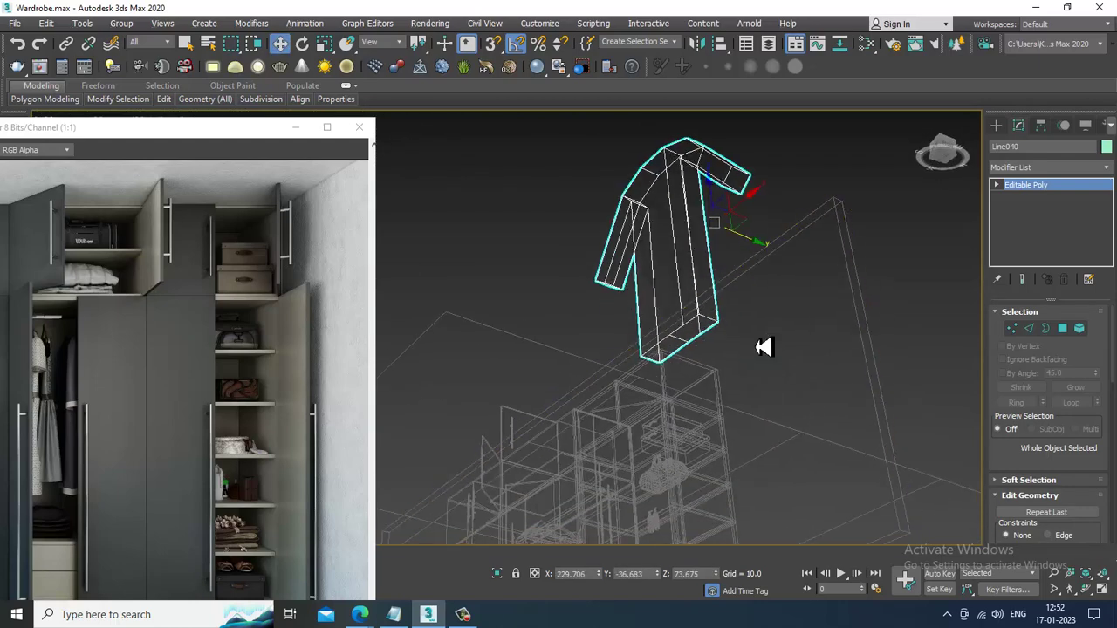
scroll(731, 341, up, 5)
right_click(634, 276)
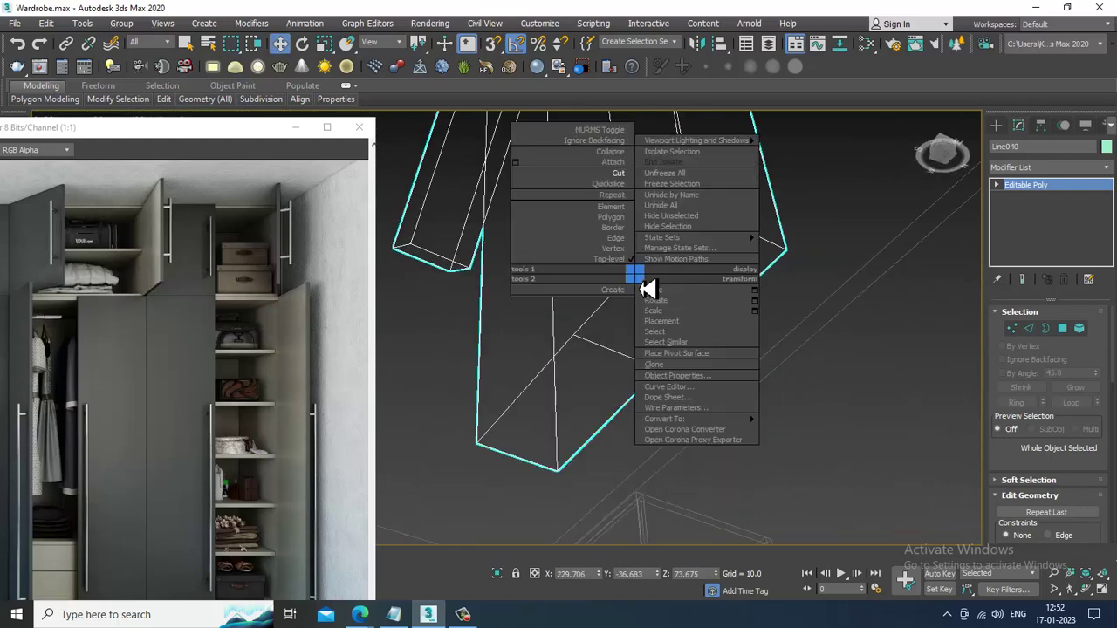
click(618, 193)
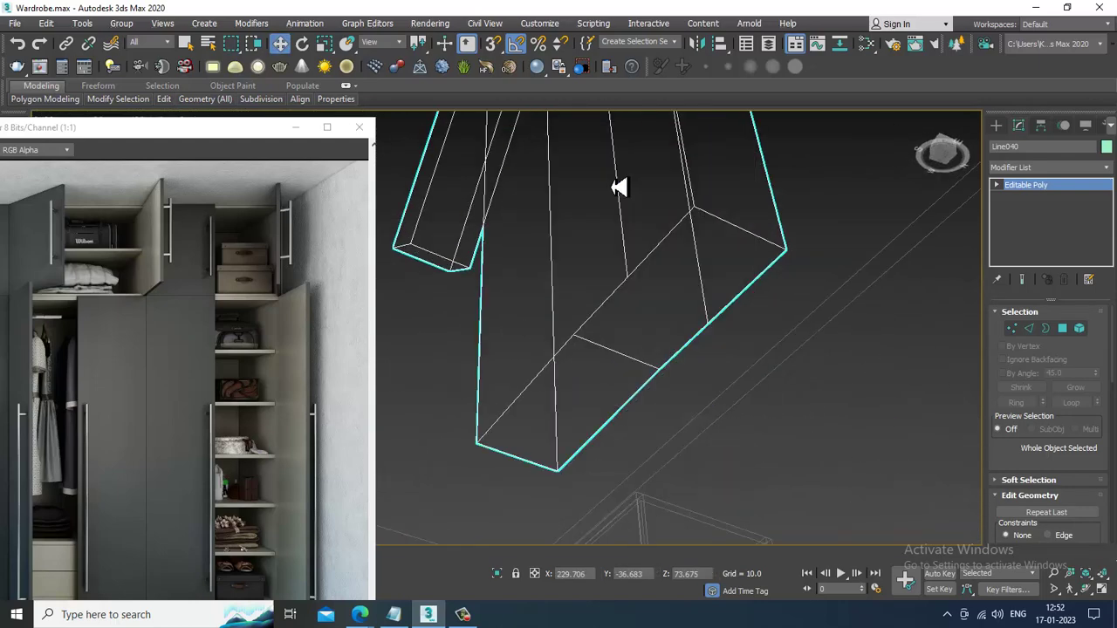
click(627, 278)
right_click(715, 334)
scroll(730, 320, down, 10)
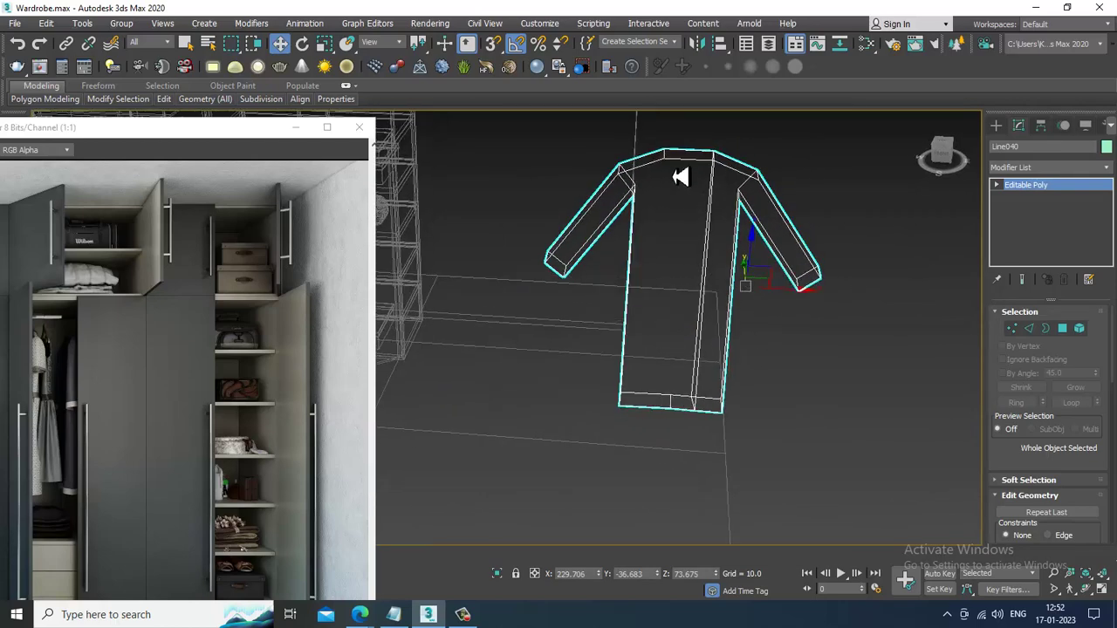
- Cut matching vertical edges from the other neckline corner to the hem, front and back, and join them across the hem's underside
right_click(663, 159)
click(644, 57)
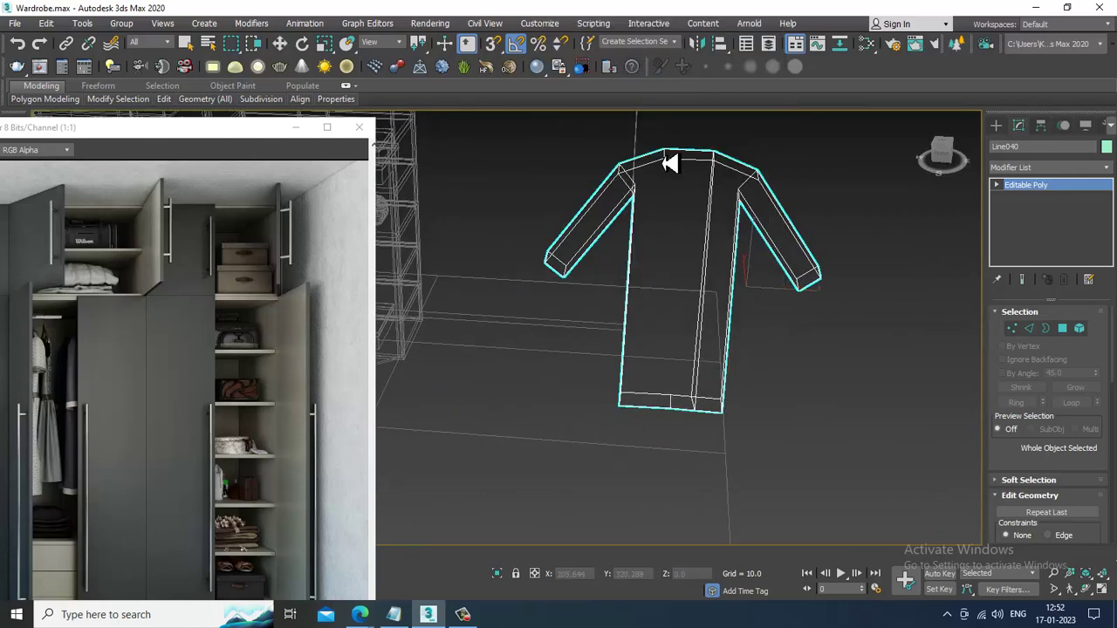
click(667, 166)
click(651, 409)
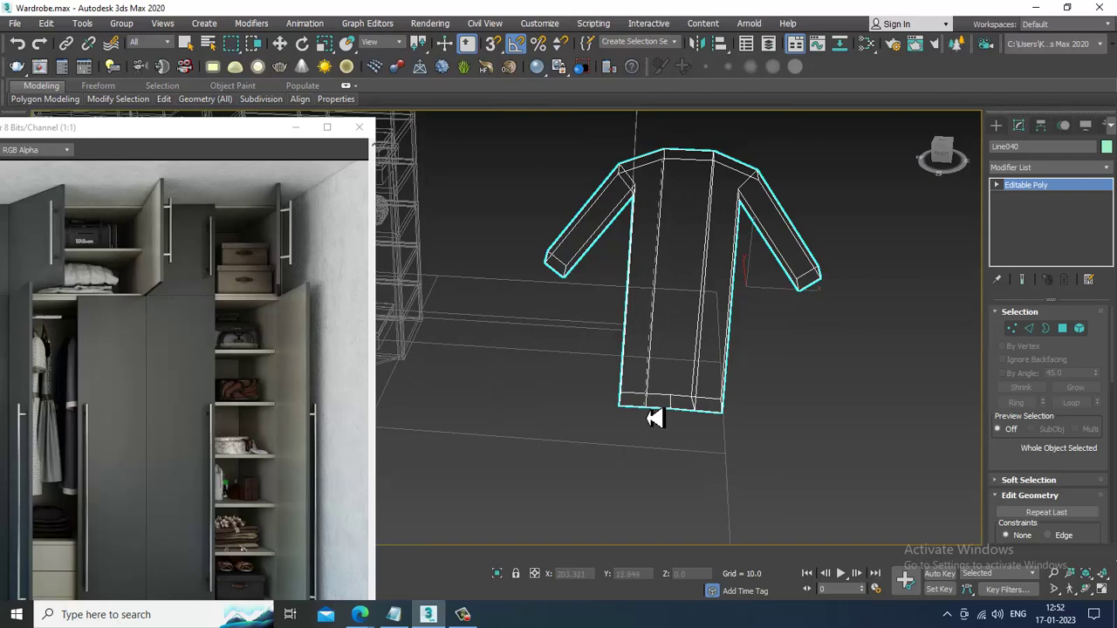
alt+middle_drag(686, 304, 752, 246)
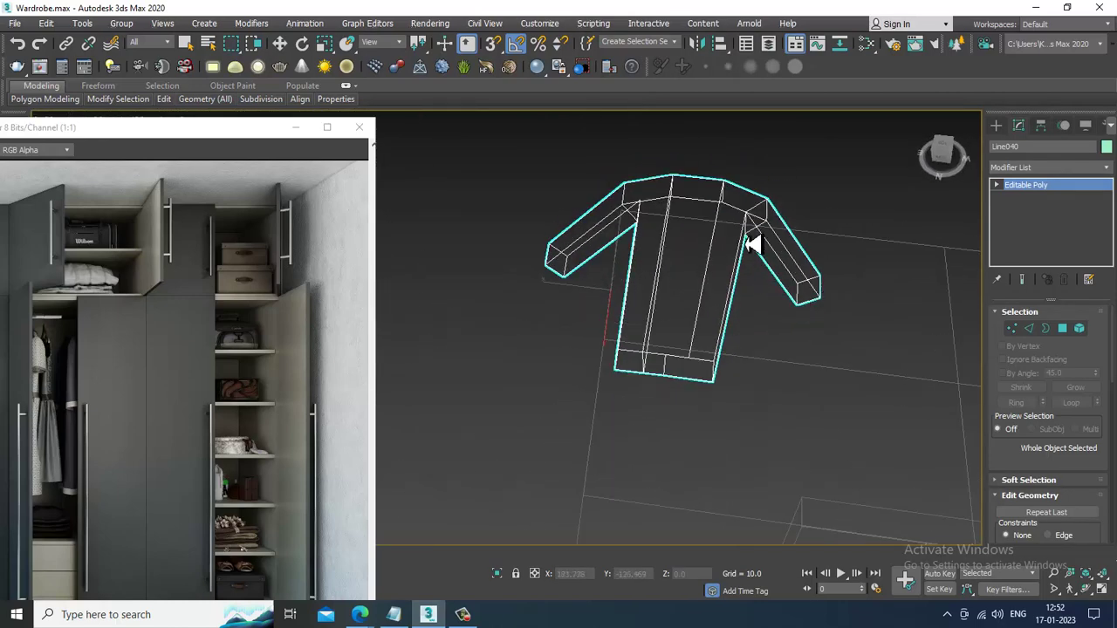
click(694, 382)
alt+middle_drag(775, 385, 714, 373)
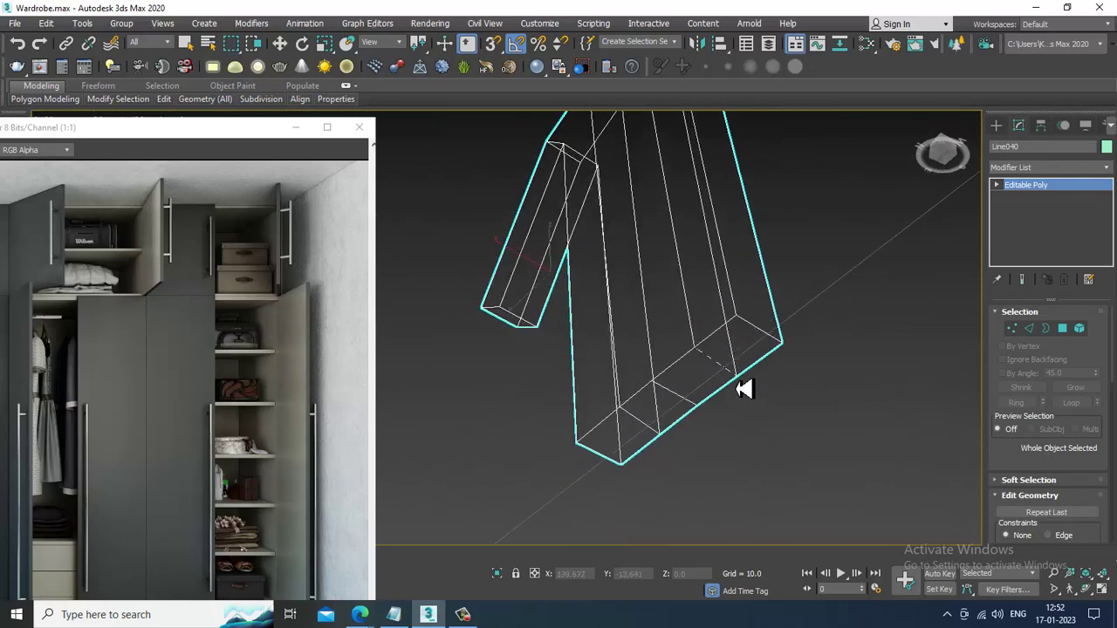
key(w)
- Remove the stray cross edge in the middle of the hem's underside
alt+middle_drag(777, 362, 843, 329)
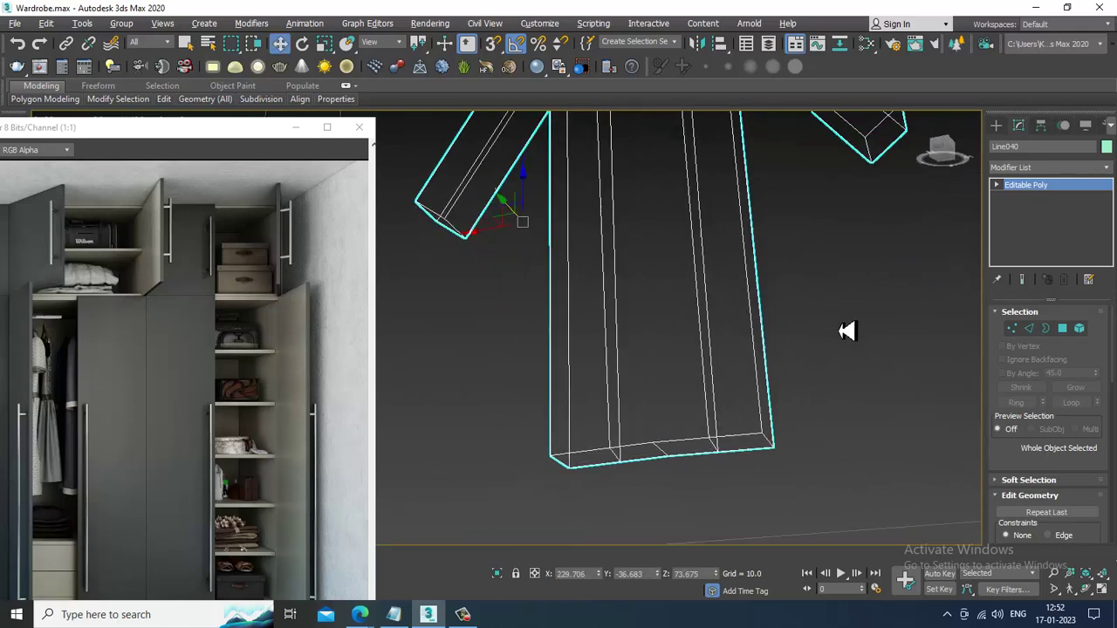
key(2)
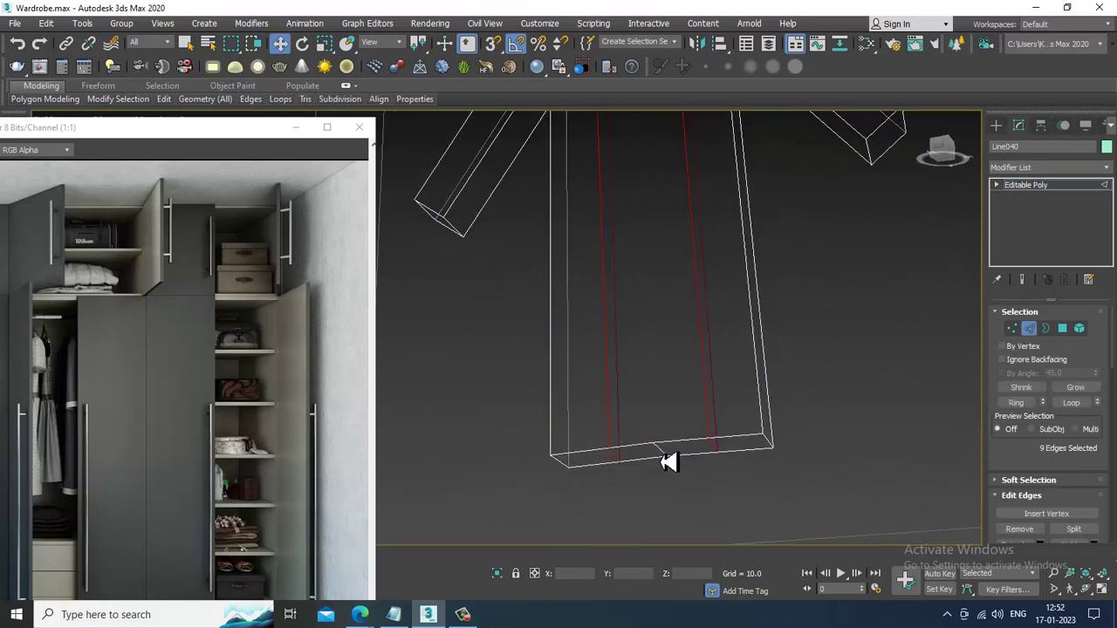
click(671, 462)
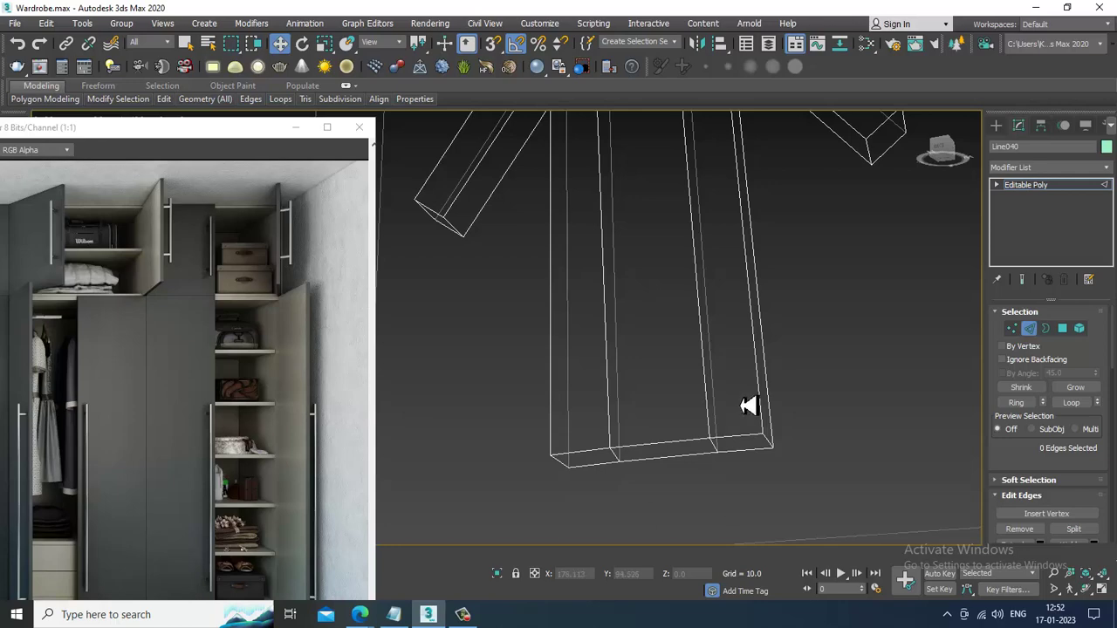
mouse_move(749, 406)
alt+middle_down()
mouse_move(762, 407)
mouse_move(739, 378)
alt+middle_up()
- Delete the end-cap polygon of one sleeve to open its cuff
key(F3)
scroll(773, 287, down, 4)
mouse_move(773, 287)
alt+middle_down()
mouse_move(678, 269)
mouse_move(673, 322)
alt+middle_up()
scroll(678, 270, up, 3)
alt+middle_drag(674, 322, 648, 323)
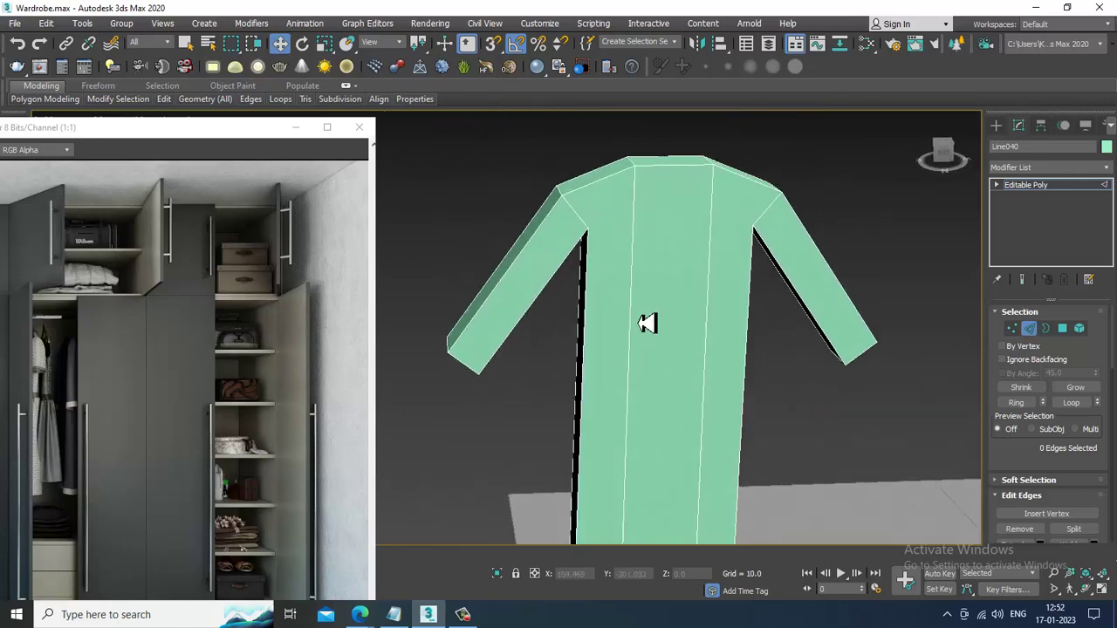
key(2)
alt+middle_drag(563, 361, 628, 322)
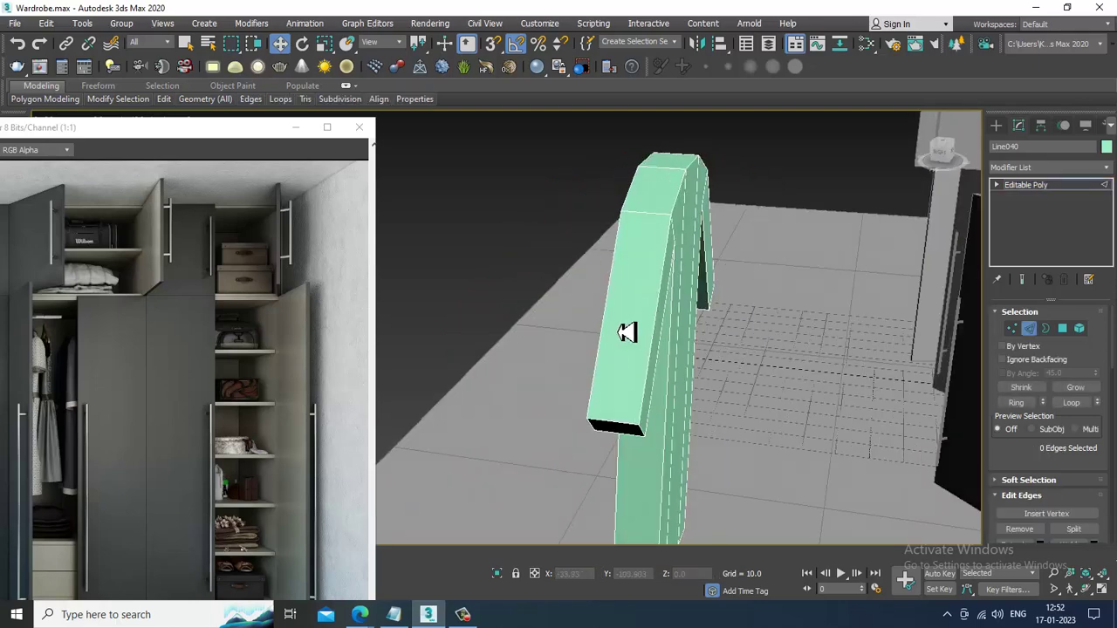
alt+middle_drag(625, 436, 664, 407)
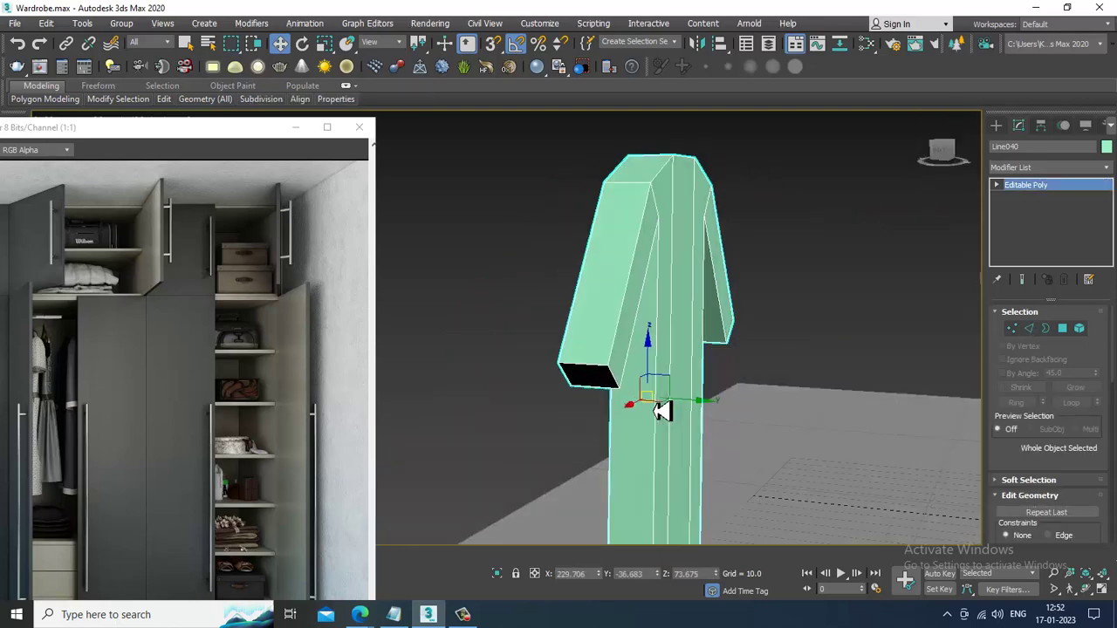
key(4)
click(602, 386)
key(Delete)
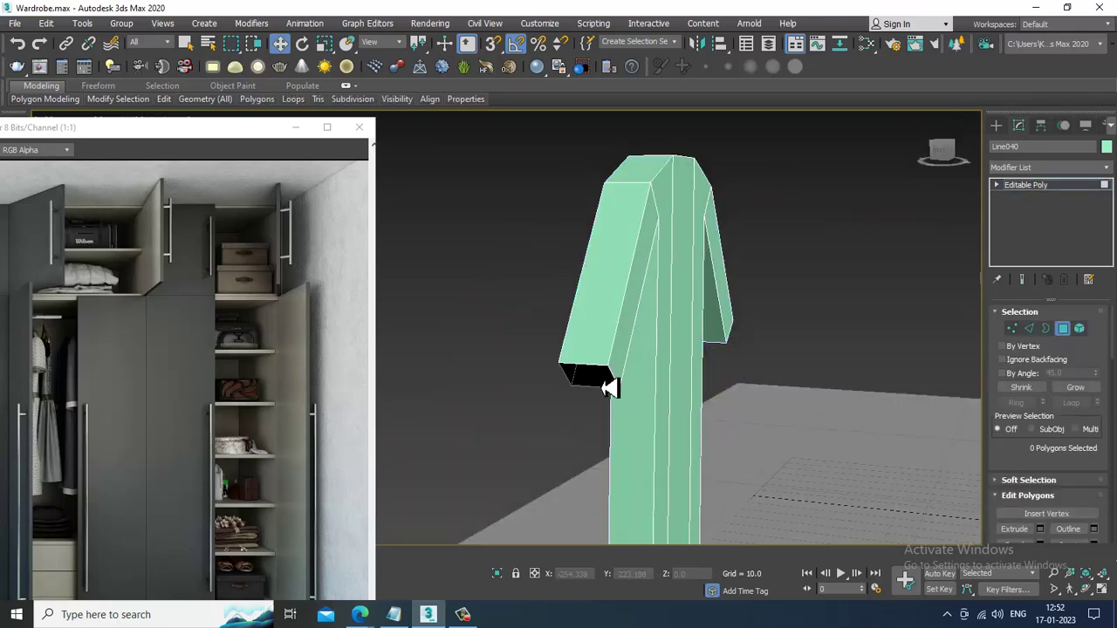
- Delete the flat top polygon between the shoulders to open the neckline
scroll(615, 338, down, 3)
alt+middle_drag(693, 240, 623, 279)
click(630, 277)
alt+middle_drag(780, 344, 706, 327)
key(Delete)
- Delete the end-cap polygon of the other sleeve to open its cuff
click(705, 291)
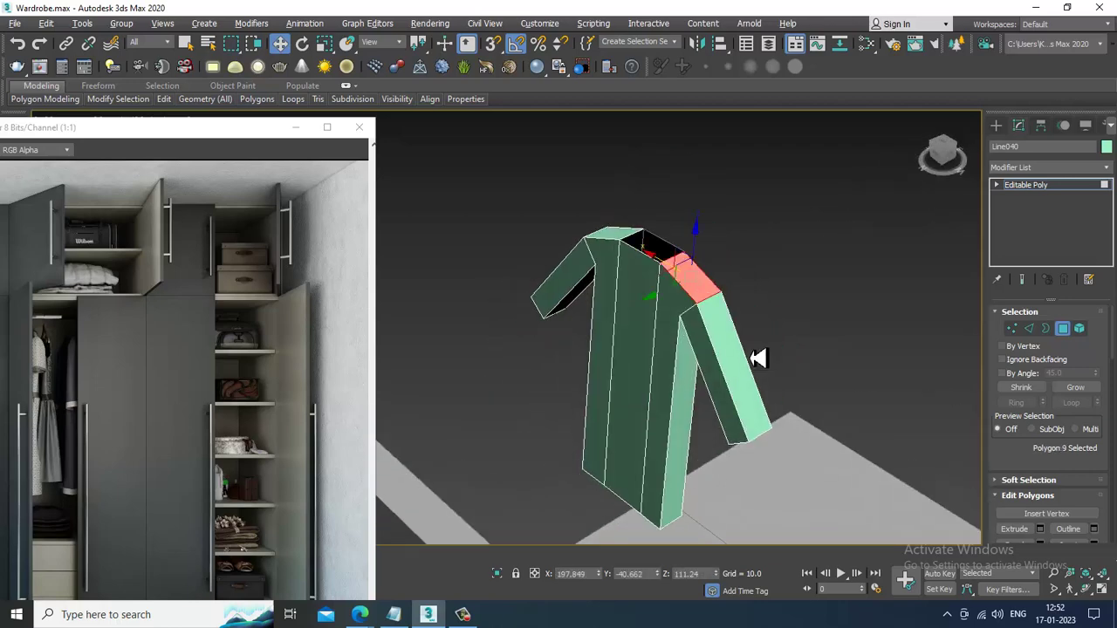
alt+middle_drag(753, 357, 681, 302)
click(689, 422)
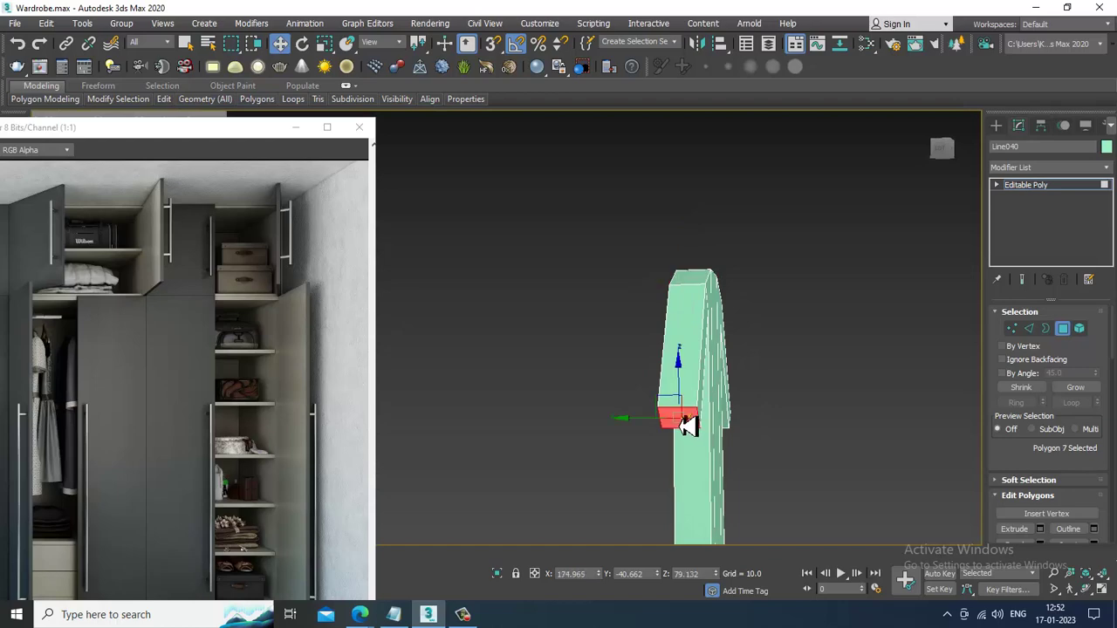
key(Delete)
- Delete the polygons on the underside of the hem to open the bottom of the garment
scroll(692, 425, down, 4)
alt+middle_drag(692, 426, 670, 397)
key(z)
click(599, 453)
ctrl+click(536, 395)
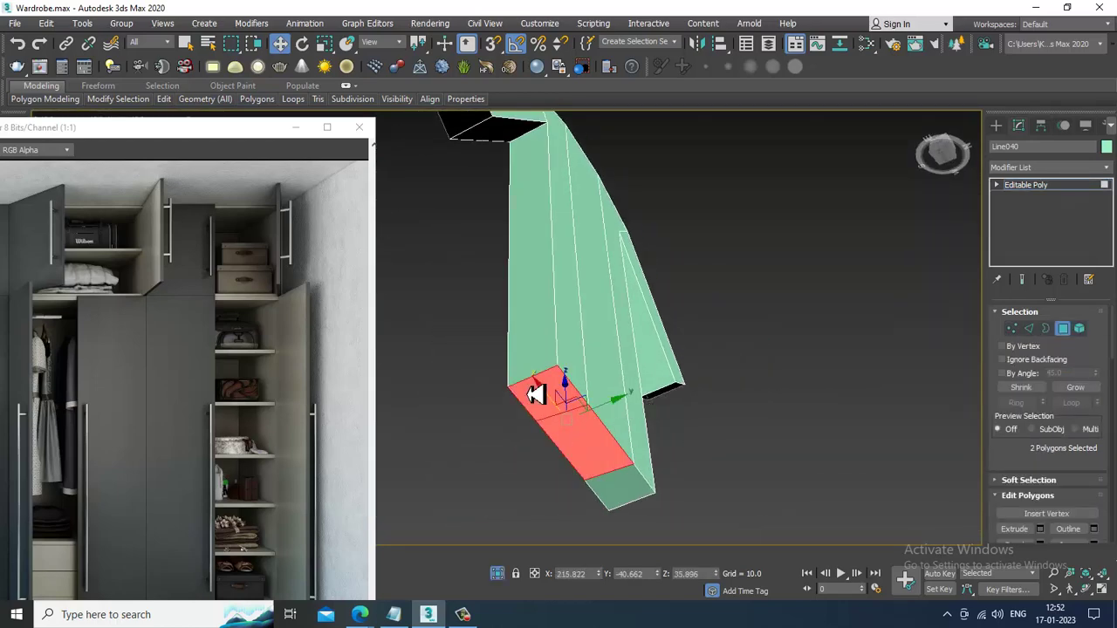
key(Delete)
- Connect the long vertical edges of the garment body with 4 segments
alt+middle_drag(640, 474, 559, 427)
key(2)
drag(689, 384, 685, 384)
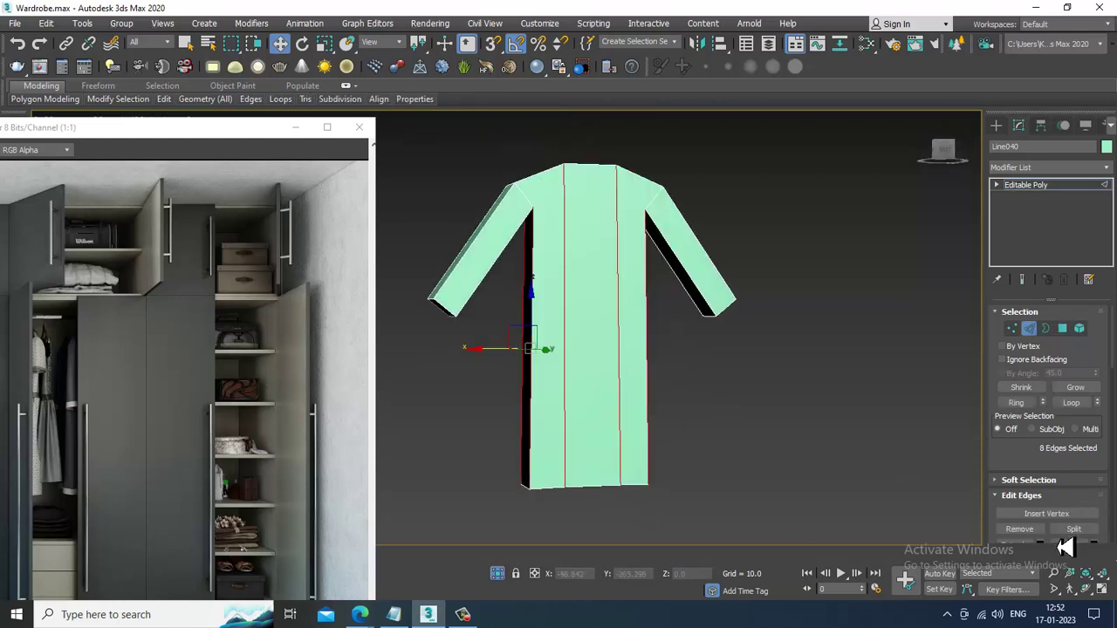
scroll(1027, 382, down, 4)
click(1093, 431)
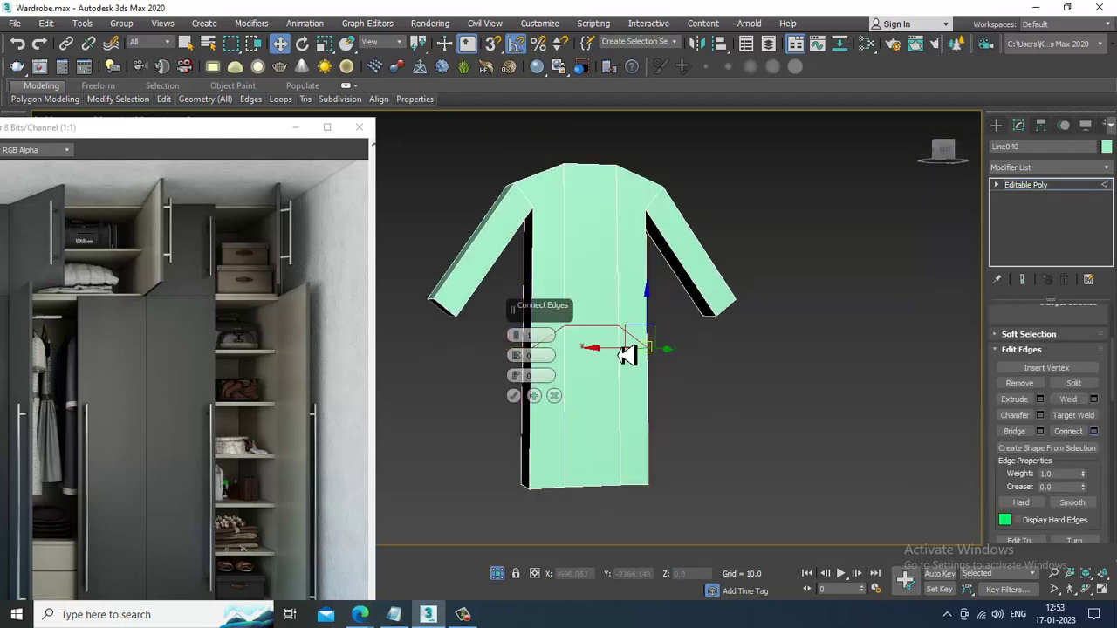
drag(522, 332, 531, 326)
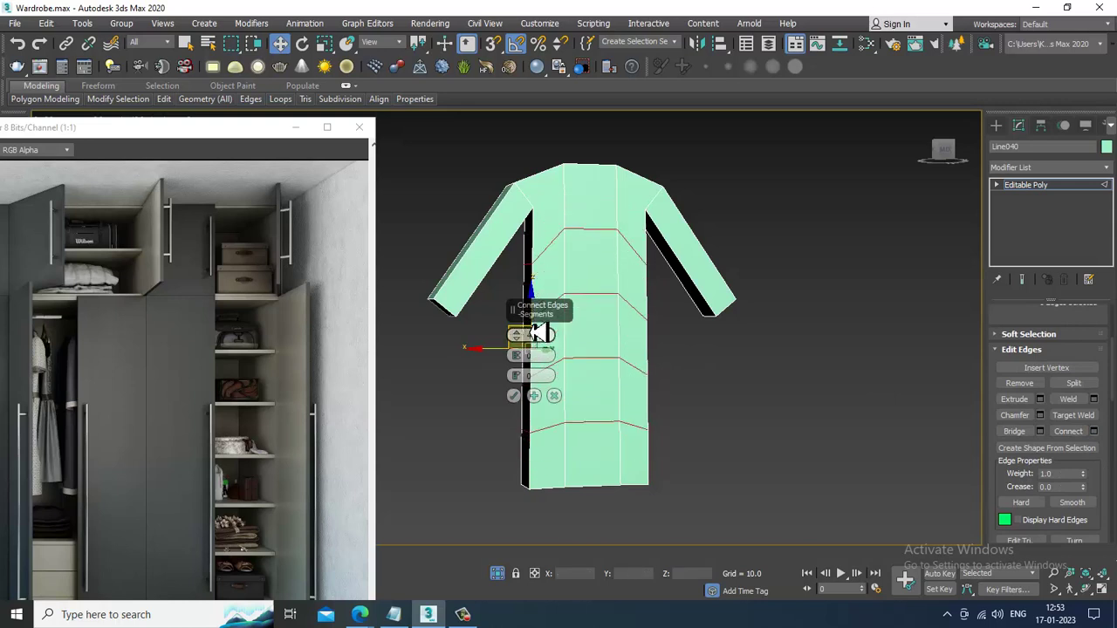
click(513, 395)
- Connect the lengthwise edges of both sleeves with 4 segments and return to object level
alt+middle_drag(534, 322, 525, 329)
drag(515, 299, 514, 297)
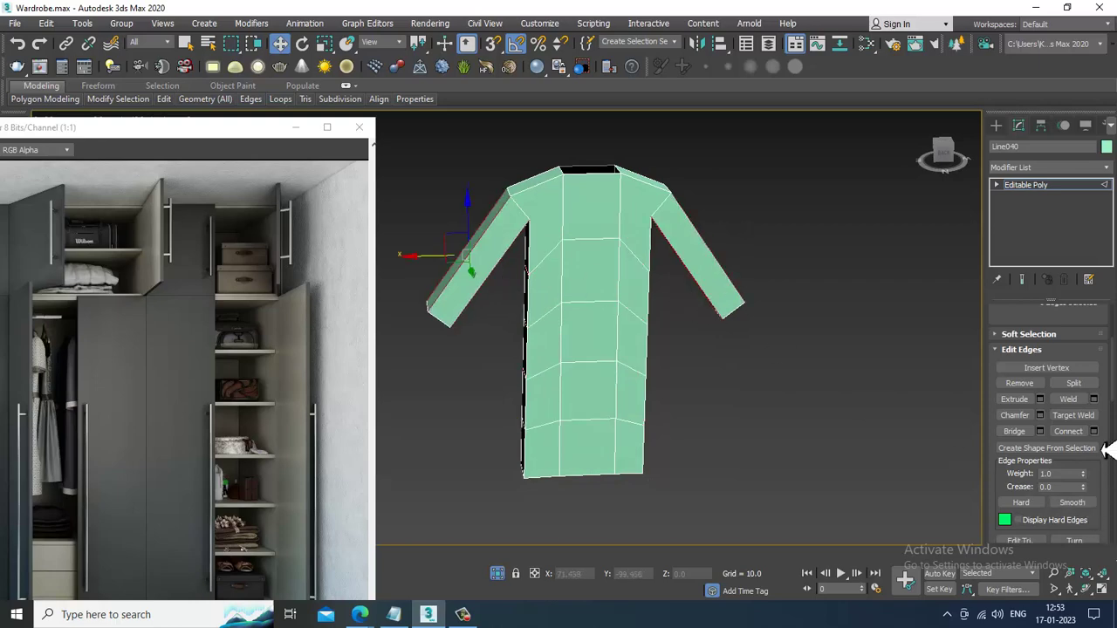
click(1094, 432)
click(524, 398)
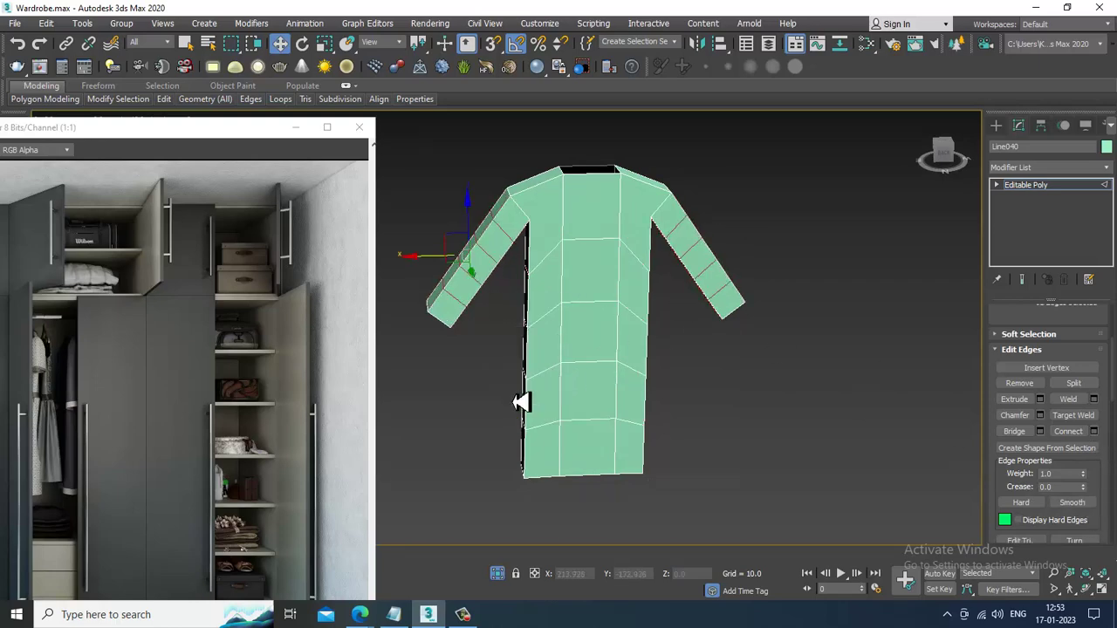
alt+middle_drag(524, 399, 1063, 271)
scroll(582, 316, up, 3)
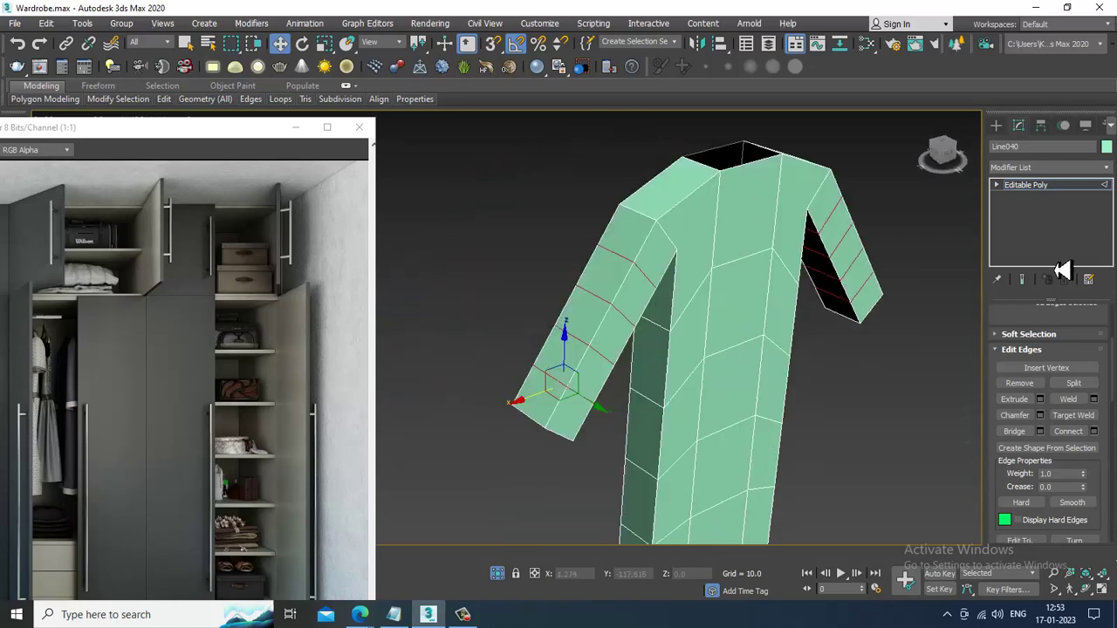
click(1065, 197)
alt+middle_drag(736, 250, 742, 275)
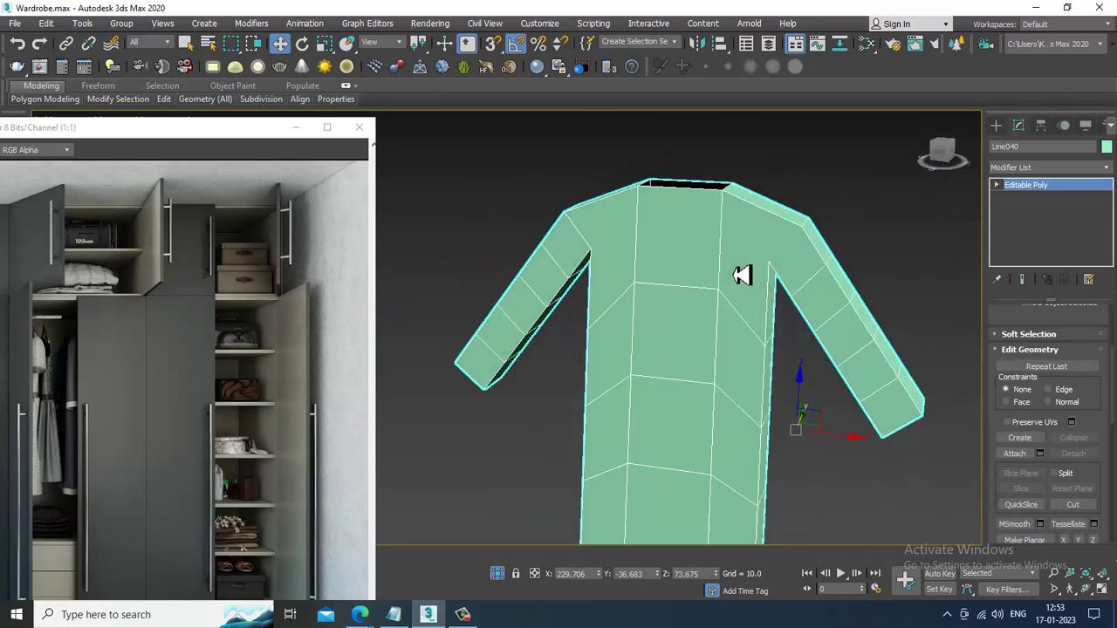
- Connect the short cross edges along the outer and inner sides of the sleeves, shoulders and body with 2 segments
key(2)
alt+middle_drag(518, 324, 578, 439)
click(560, 440)
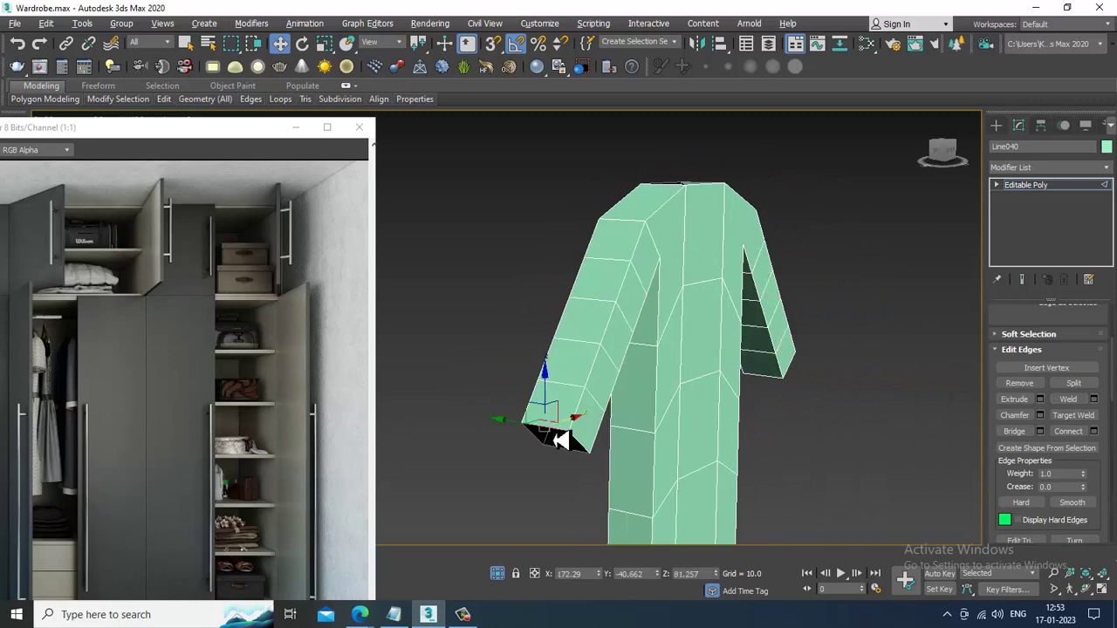
alt+middle_drag(663, 439, 651, 441)
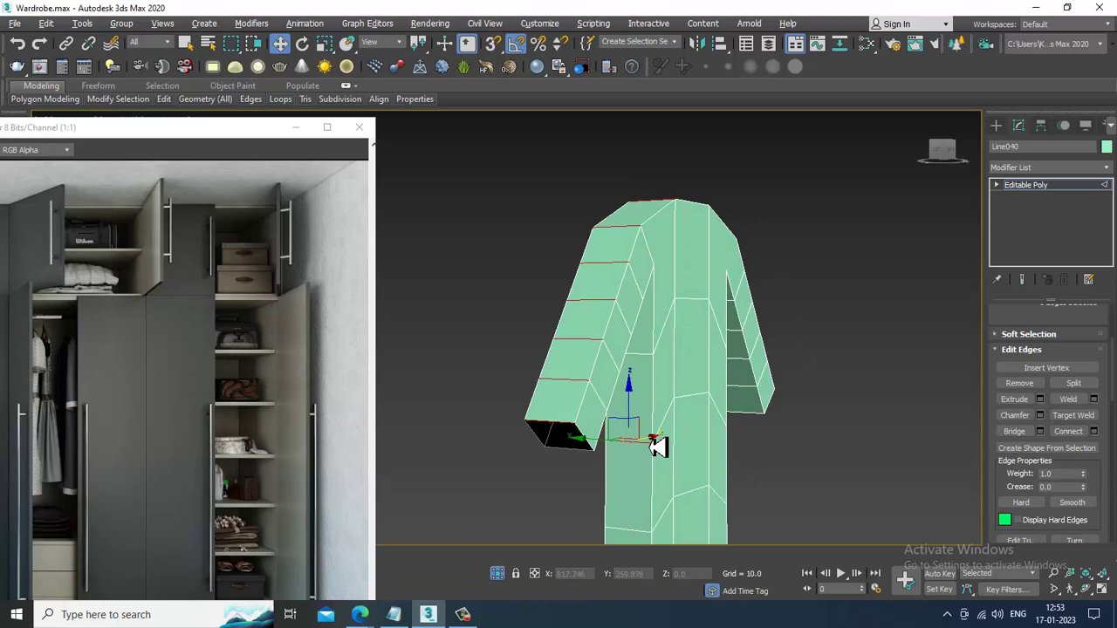
alt+middle_drag(796, 422, 759, 361)
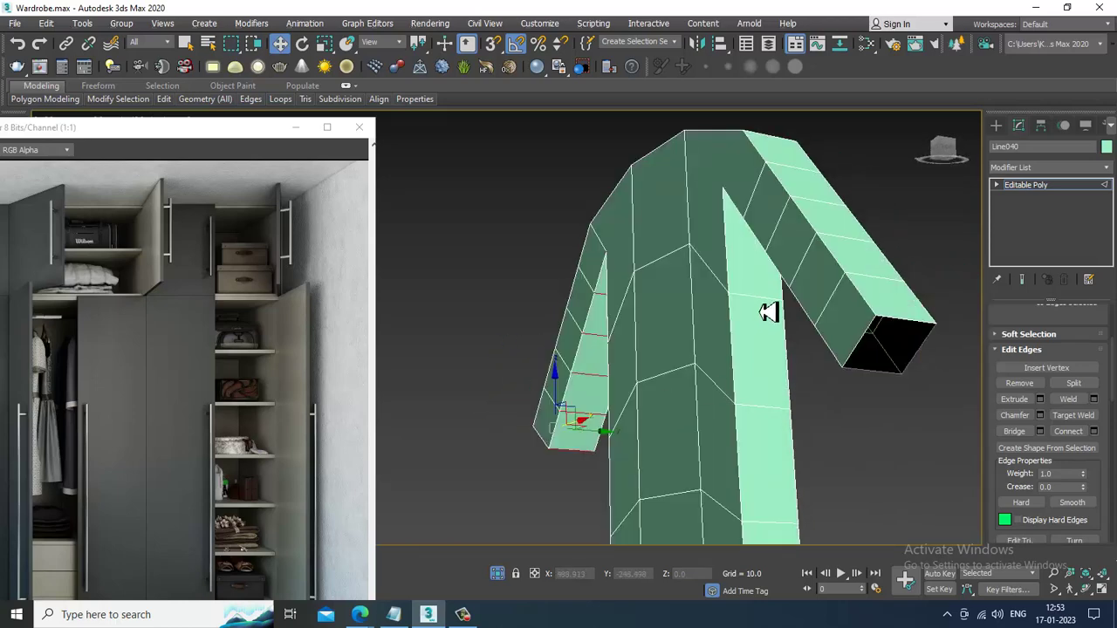
shift+click(888, 288)
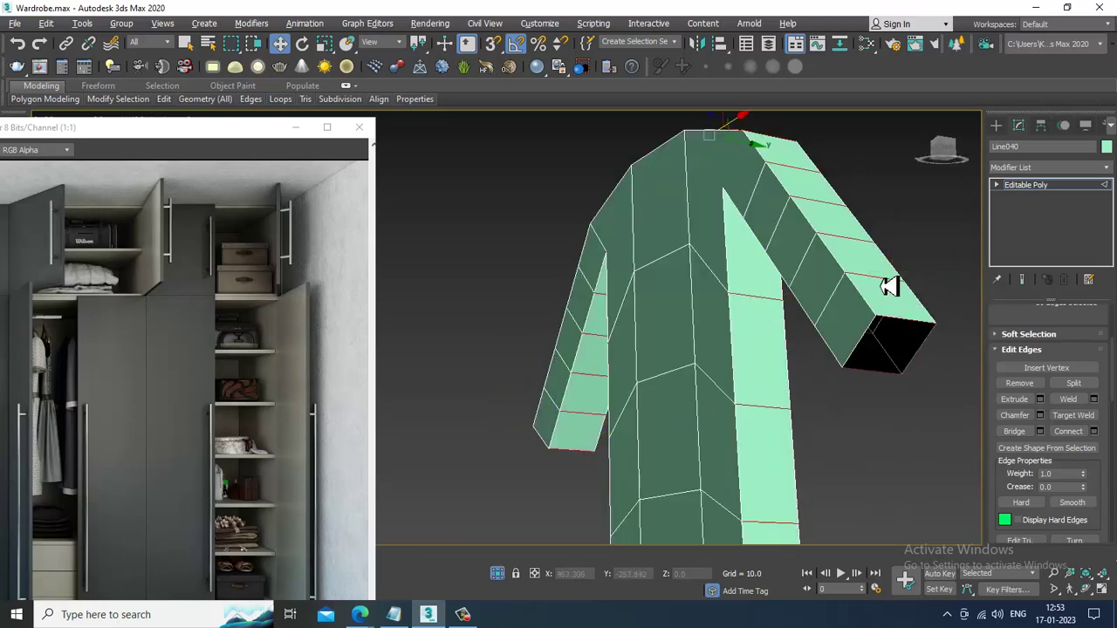
alt+middle_drag(845, 302, 969, 410)
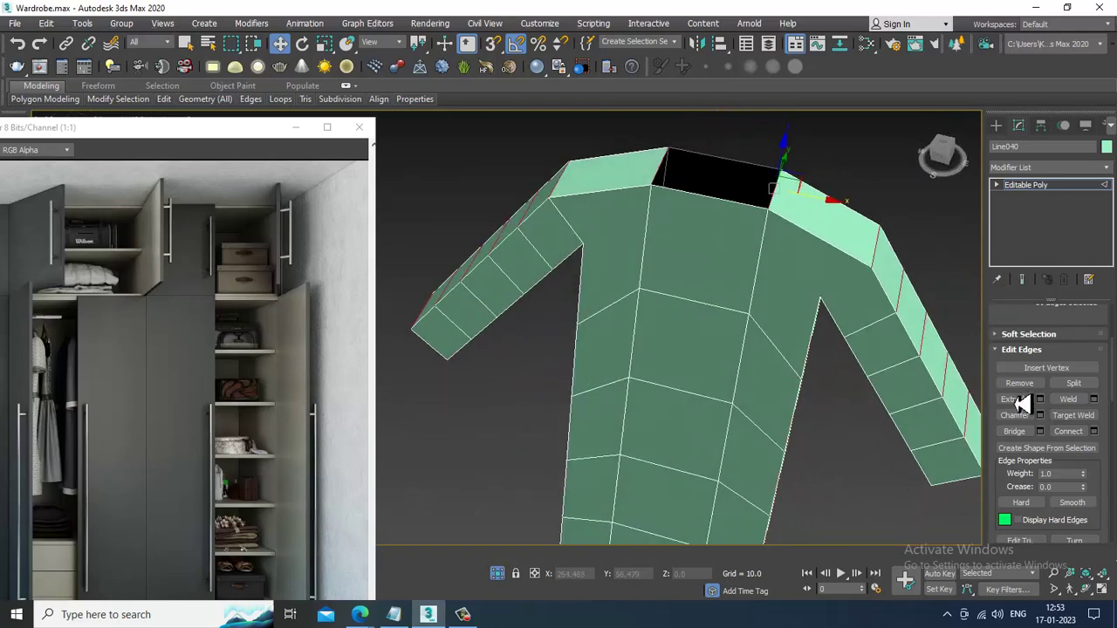
click(1093, 431)
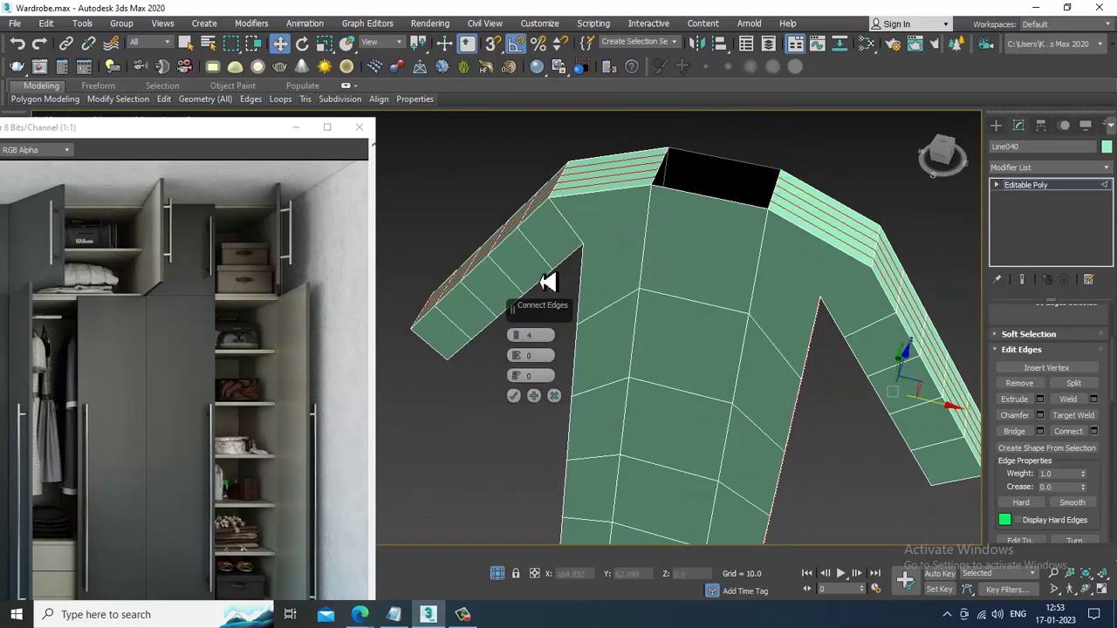
alt+middle_drag(544, 292, 554, 460)
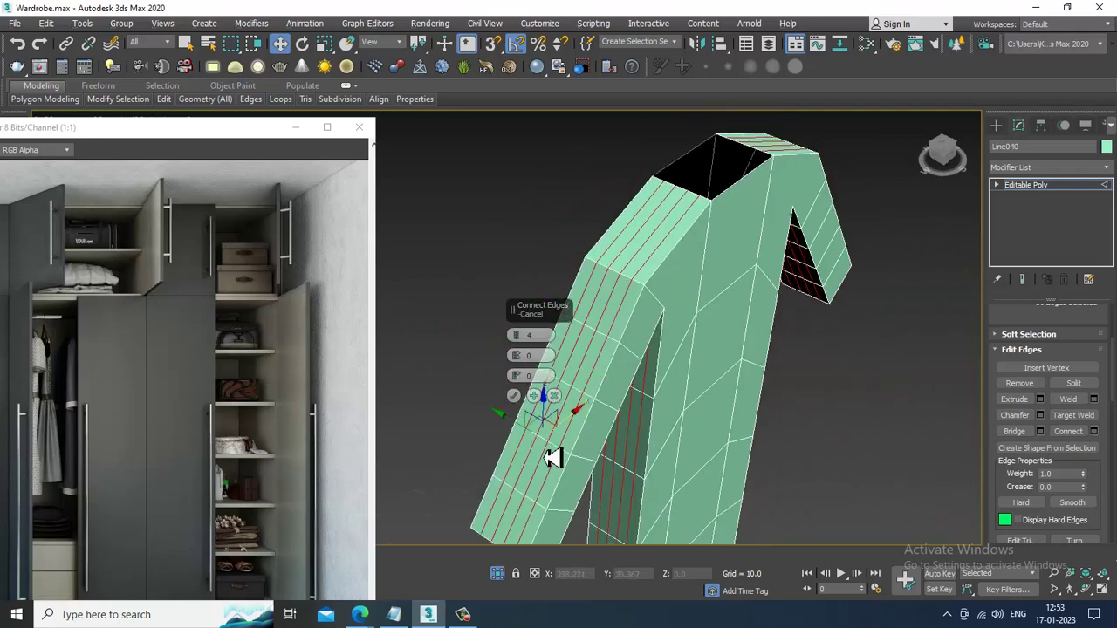
click(521, 340)
click(520, 339)
click(514, 395)
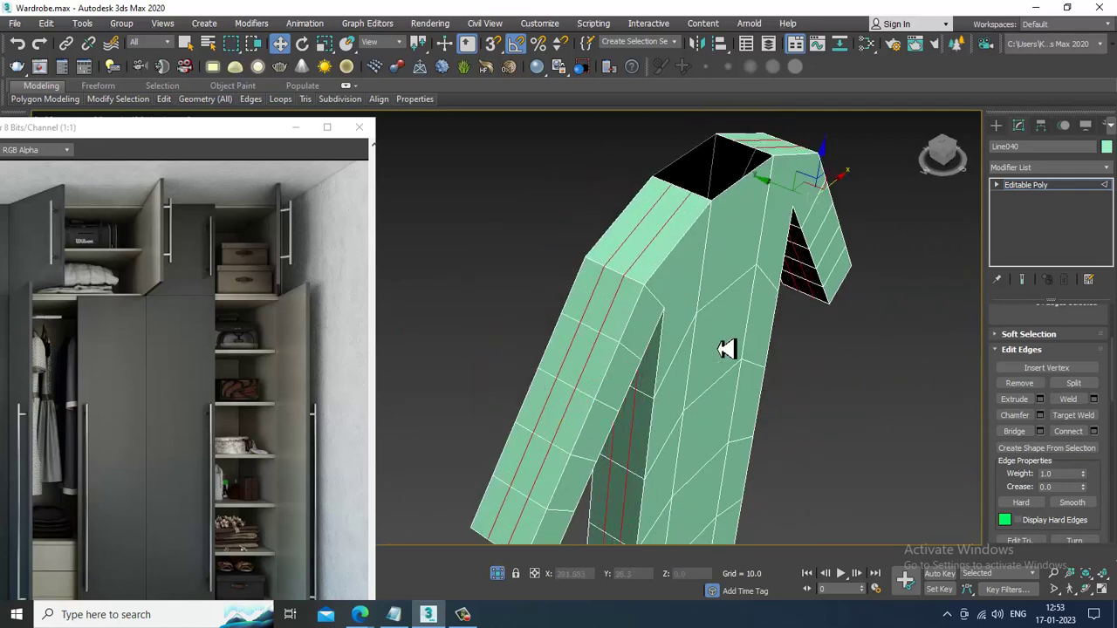
- Smooth the garment with a TurboSmooth modifier at 1 iteration and convert it to an editable poly
click(1047, 186)
click(1075, 167)
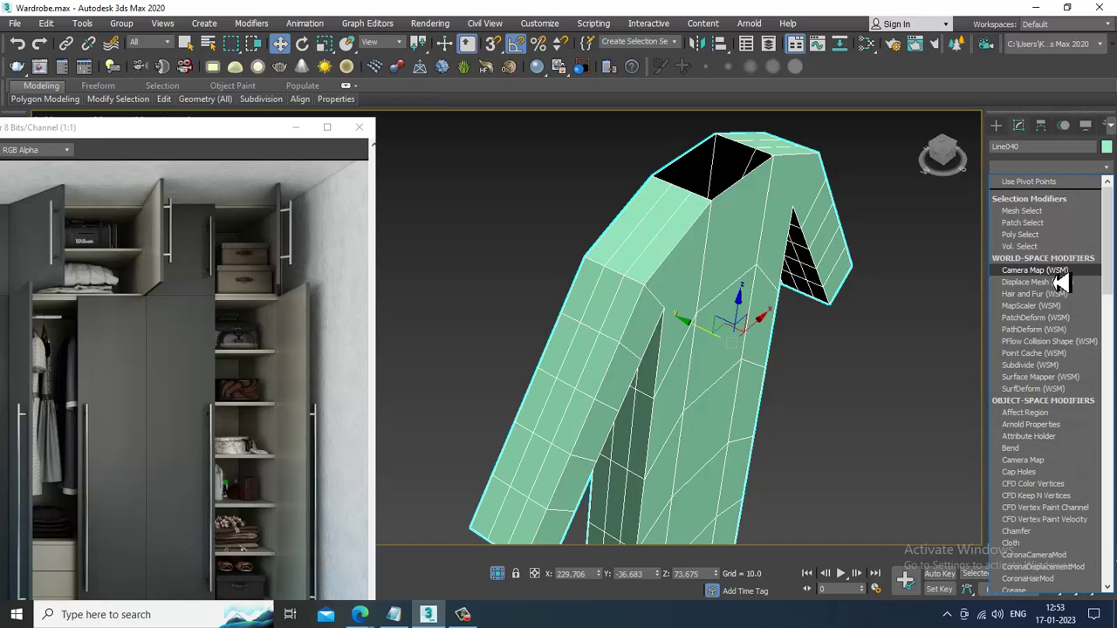
scroll(1061, 282, down, 10)
click(1056, 279)
scroll(848, 326, down, 3)
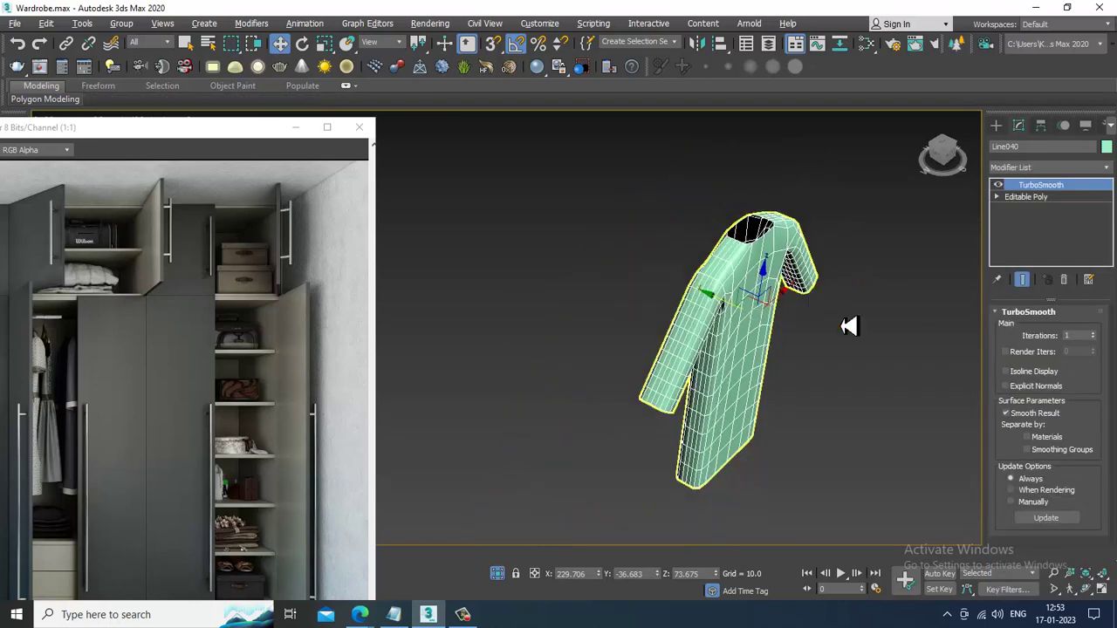
alt+middle_drag(848, 326, 744, 307)
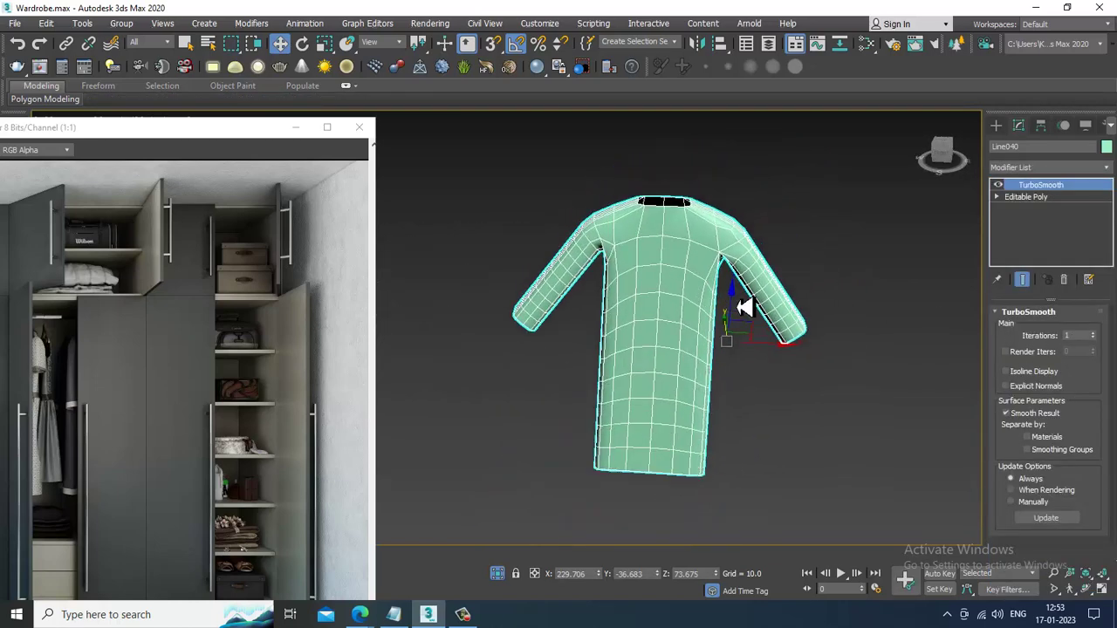
right_click(675, 270)
mouse_move(737, 410)
click(884, 424)
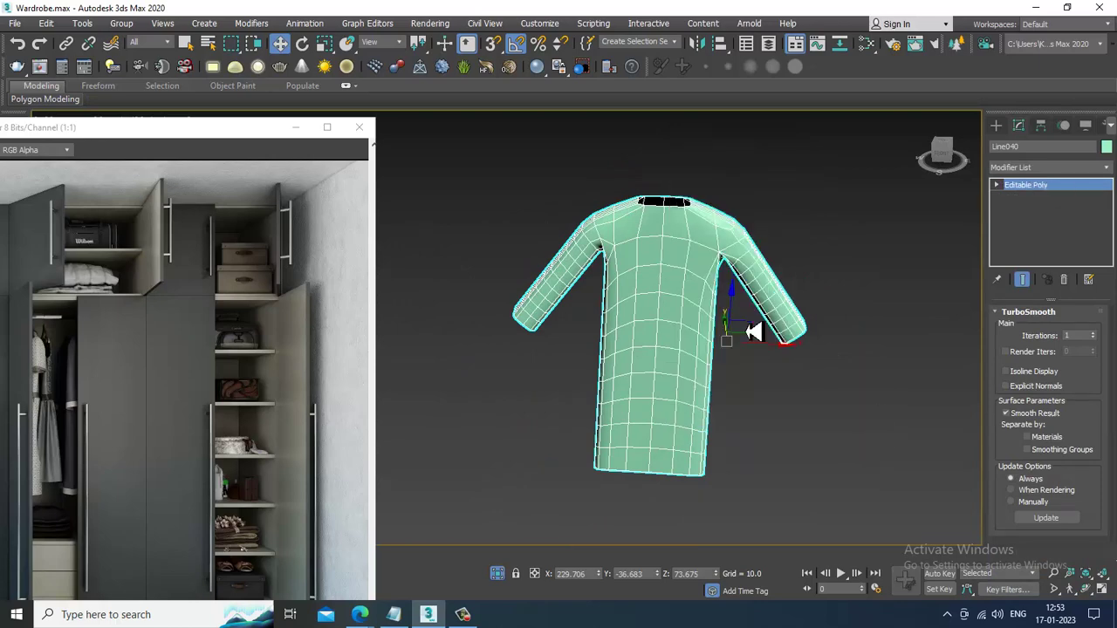
- Add an FFD(box) 4x4x4 modifier to the garment and show it in the front view
click(1045, 168)
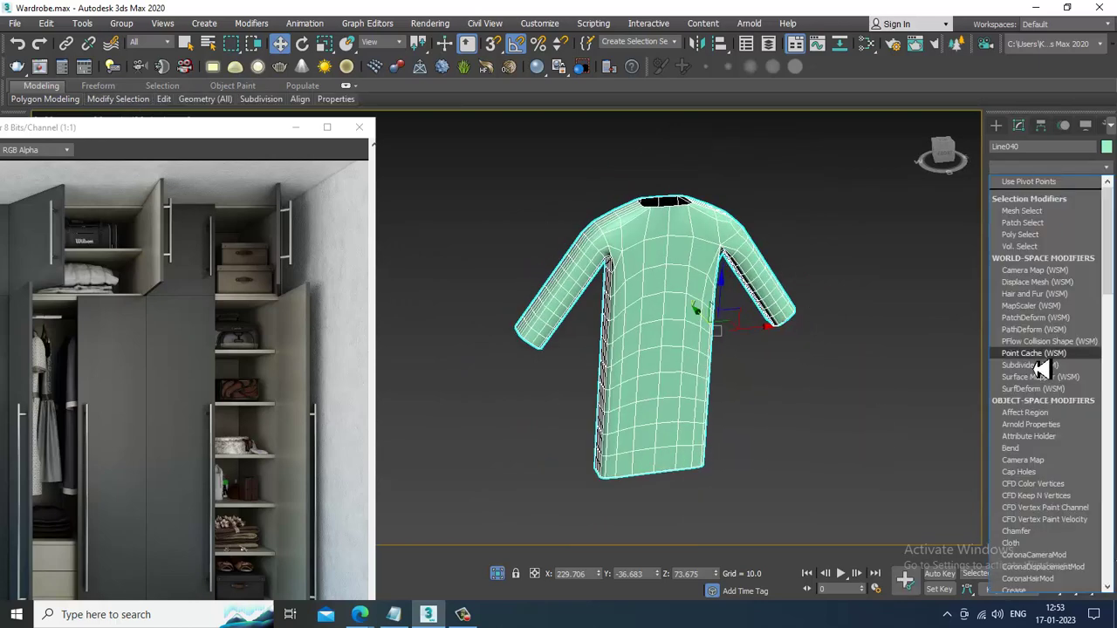
key(f)
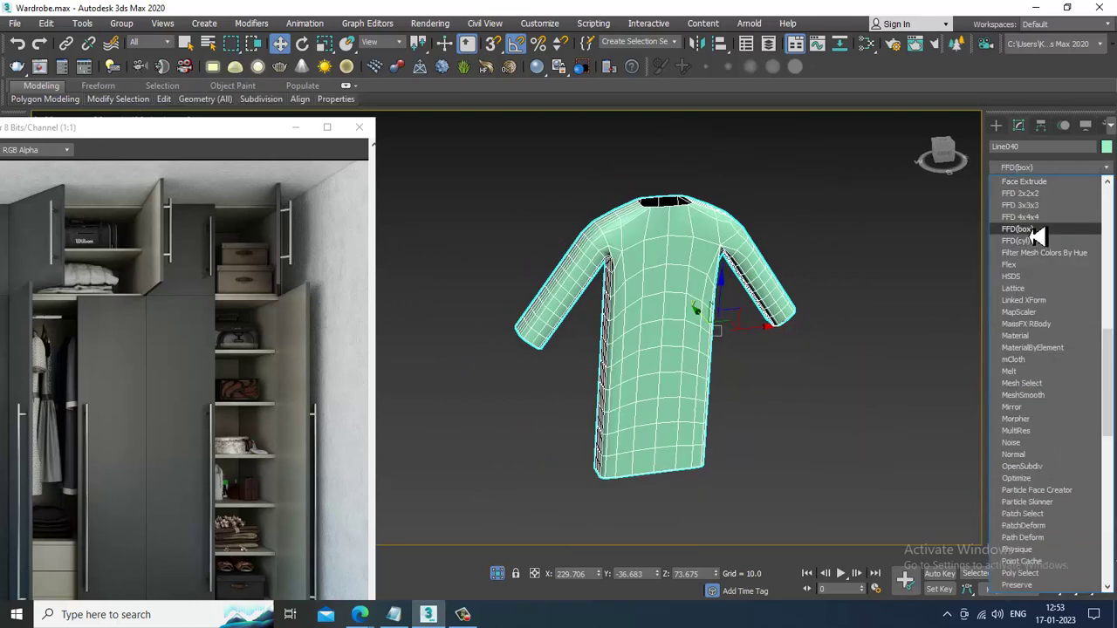
click(1035, 232)
key(alt+w)
key(alt+w)
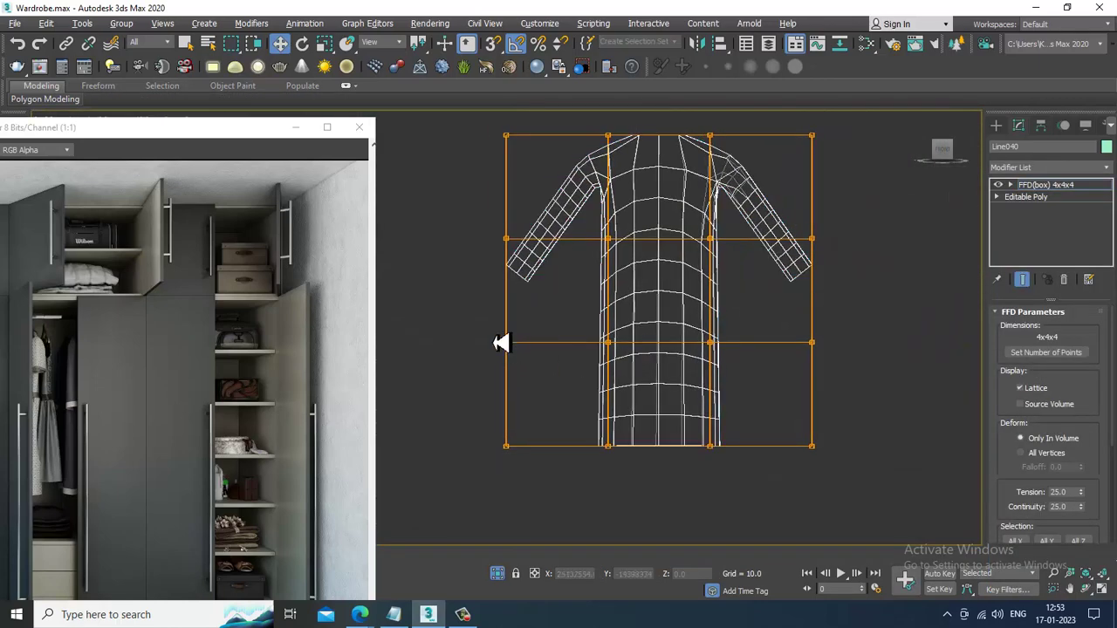
drag(902, 400, 890, 388)
key(r)
mouse_move(724, 351)
mouse_down()
mouse_move(691, 349)
mouse_move(769, 346)
mouse_move(742, 351)
mouse_up()
key(ctrl+z)
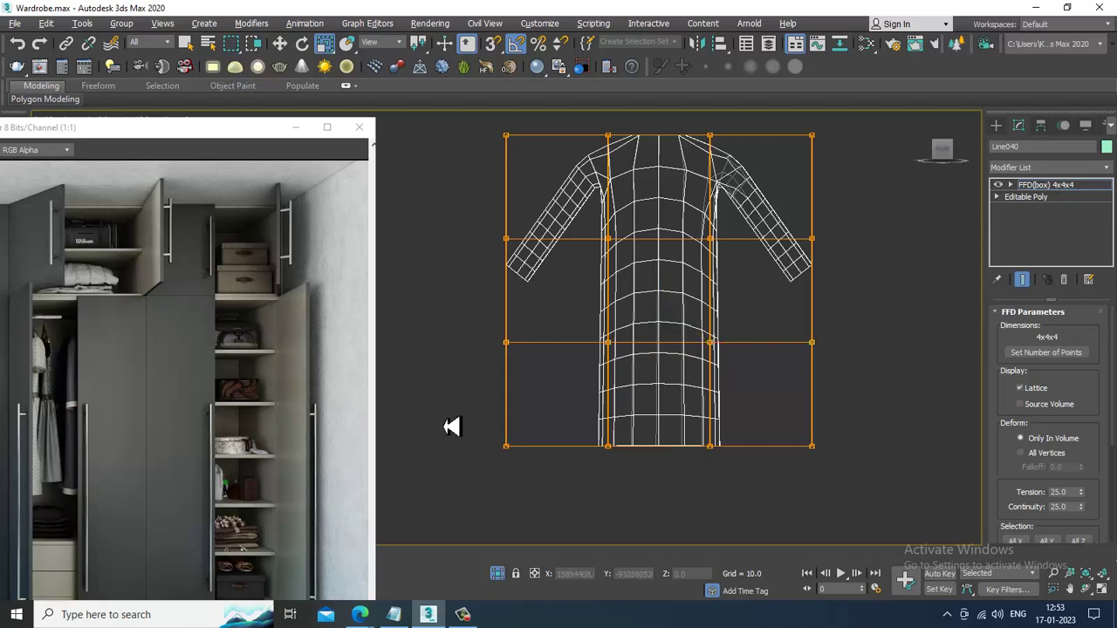
- Scale the lowest row of FFD control points outward to flare the garment's hem
drag(727, 460, 769, 453)
middle_drag(796, 332, 810, 360)
key(alt+w)
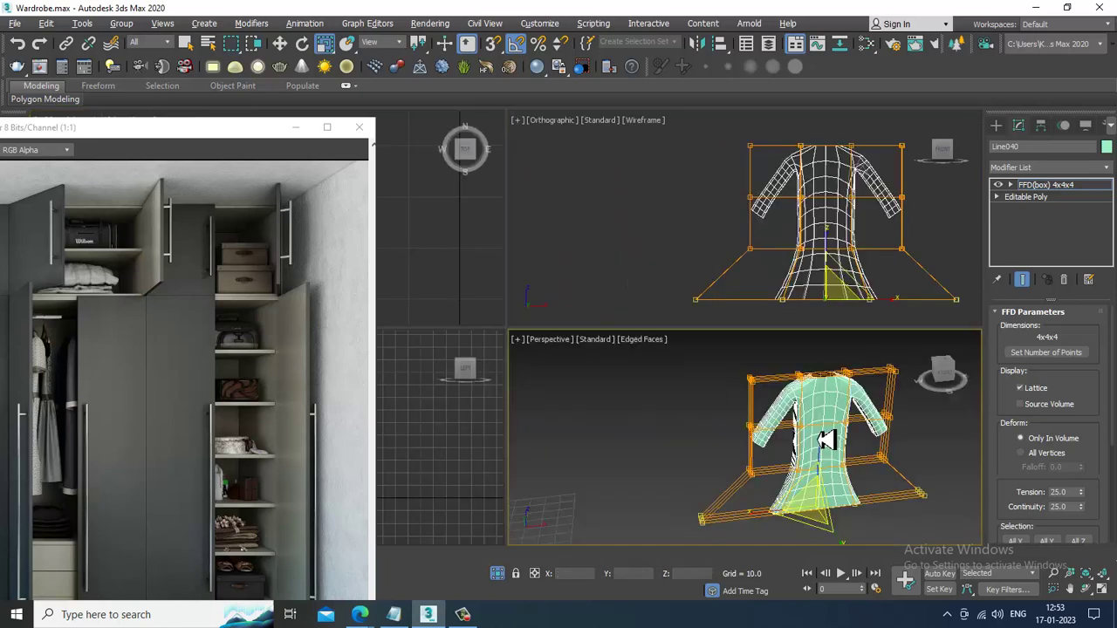
key(alt+w)
alt+middle_drag(828, 439, 720, 403)
scroll(591, 288, up, 3)
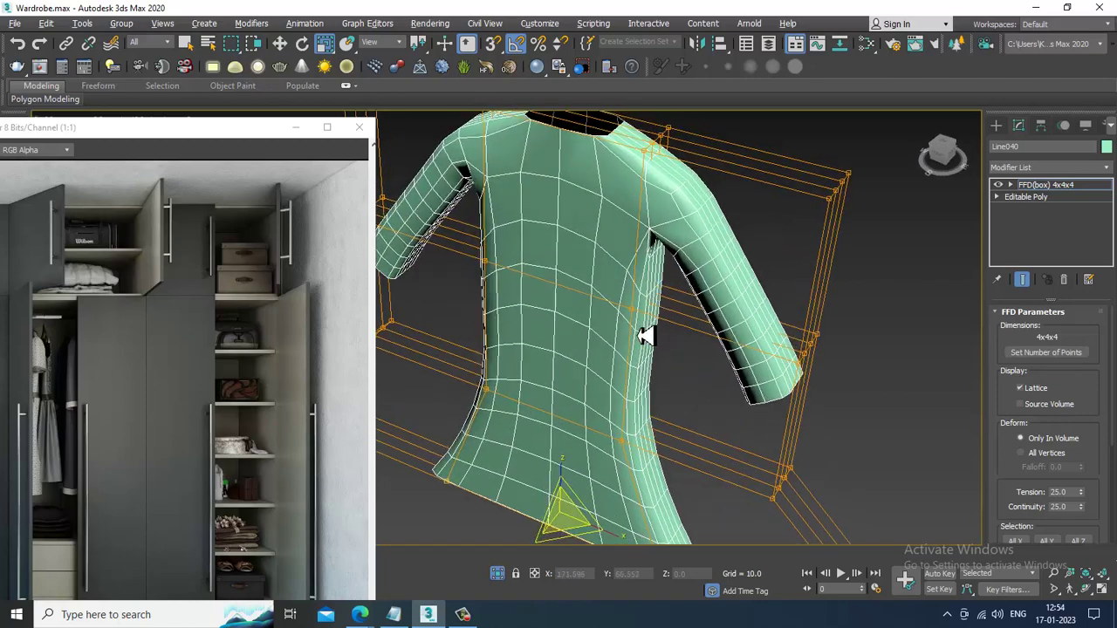
- Scale the FFD control points beside one sleeve's cuff to about 93% along Y
scroll(630, 331, down, 3)
alt+middle_drag(616, 324, 491, 167)
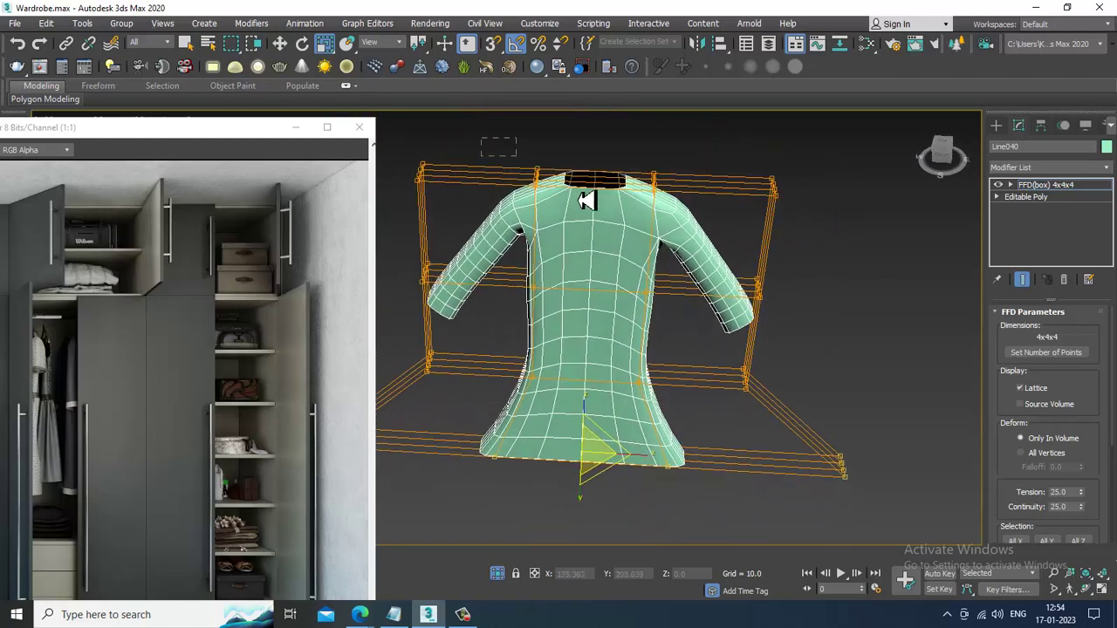
alt+middle_drag(698, 307, 665, 302)
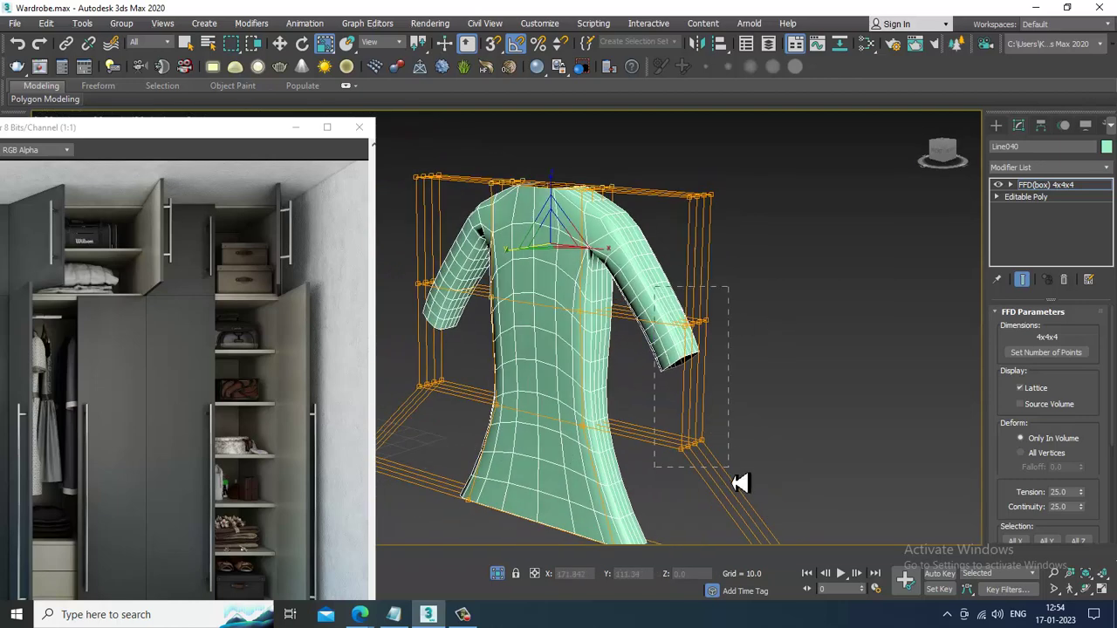
drag(730, 471, 731, 472)
alt+middle_drag(625, 390, 650, 413)
drag(645, 400, 652, 400)
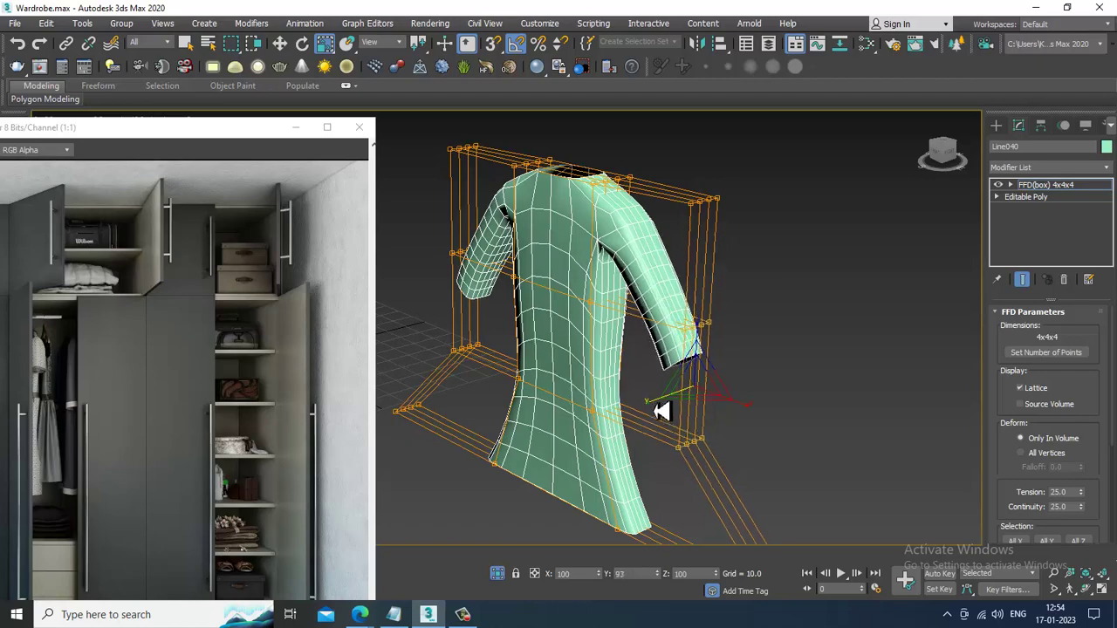
- Scale the FFD control points beside the opposite sleeve's cuff along Y to match the first sleeve
alt+middle_drag(668, 399, 596, 409)
drag(612, 474, 613, 473)
alt+middle_drag(615, 468, 656, 407)
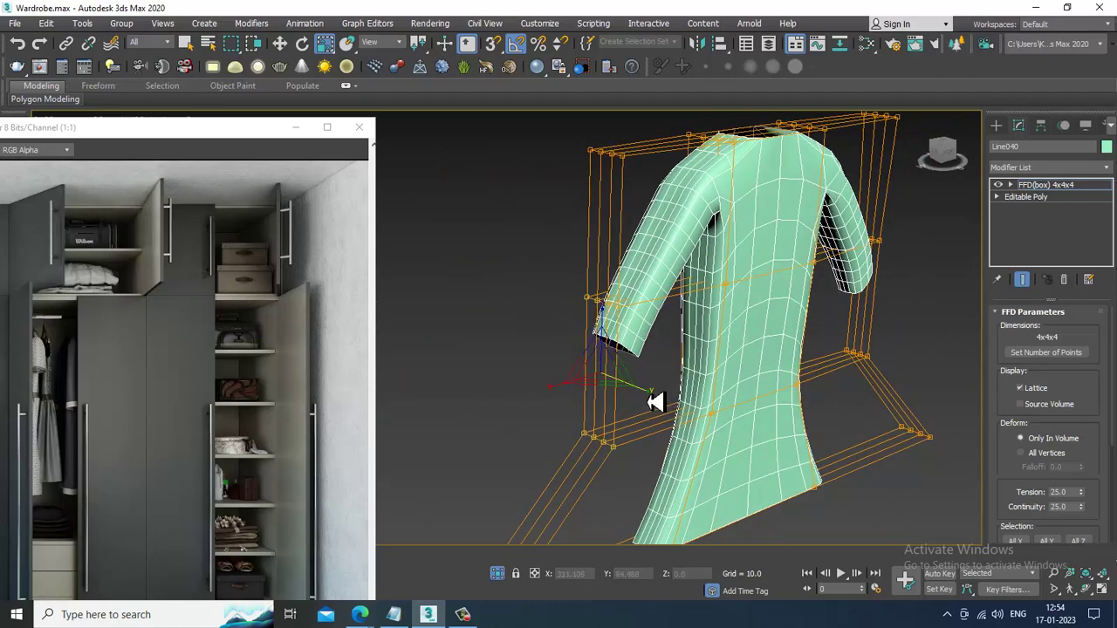
drag(646, 392, 639, 389)
mouse_move(776, 342)
alt+middle_down()
mouse_move(807, 286)
mouse_move(870, 277)
mouse_move(745, 289)
mouse_move(749, 271)
mouse_move(768, 330)
alt+middle_up()
scroll(870, 276, down, 2)
scroll(823, 281, down, 2)
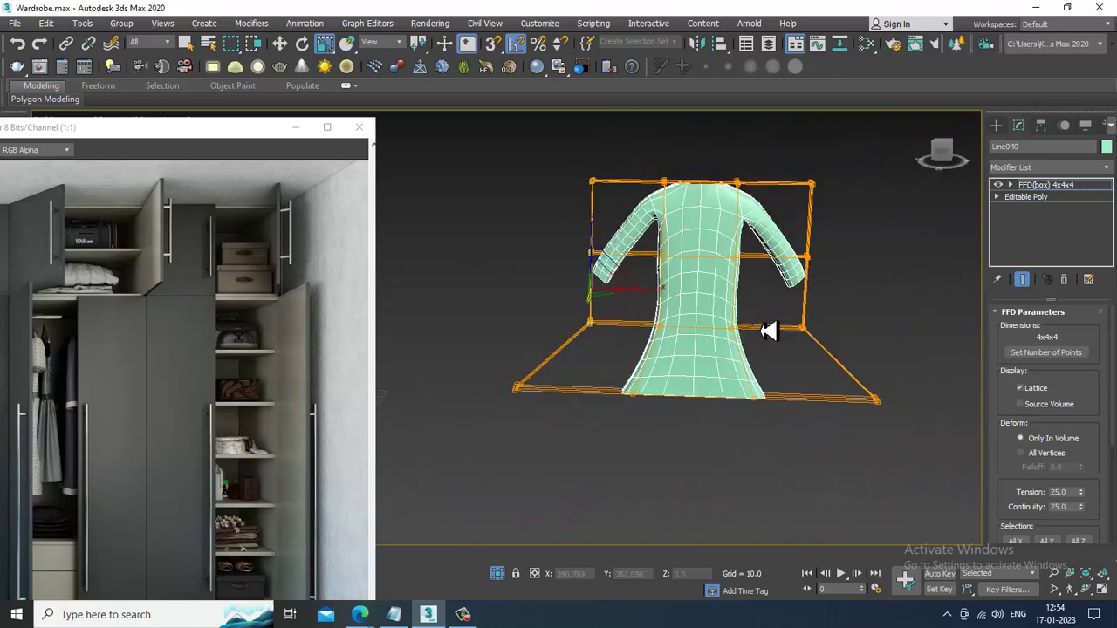
click(1059, 353)
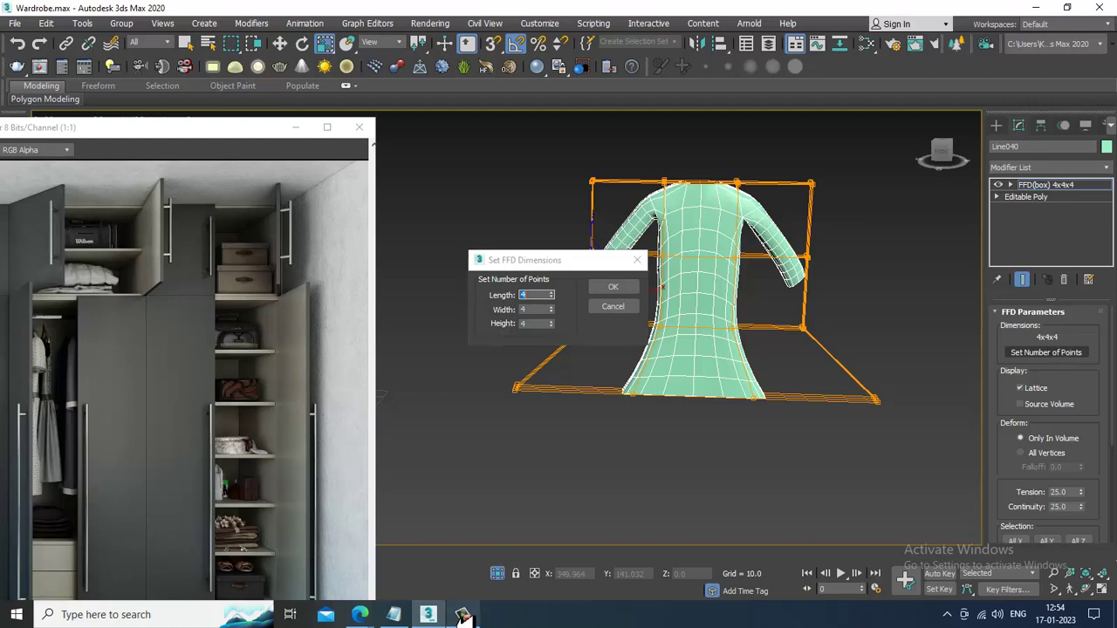
click(463, 617)
click(463, 617)
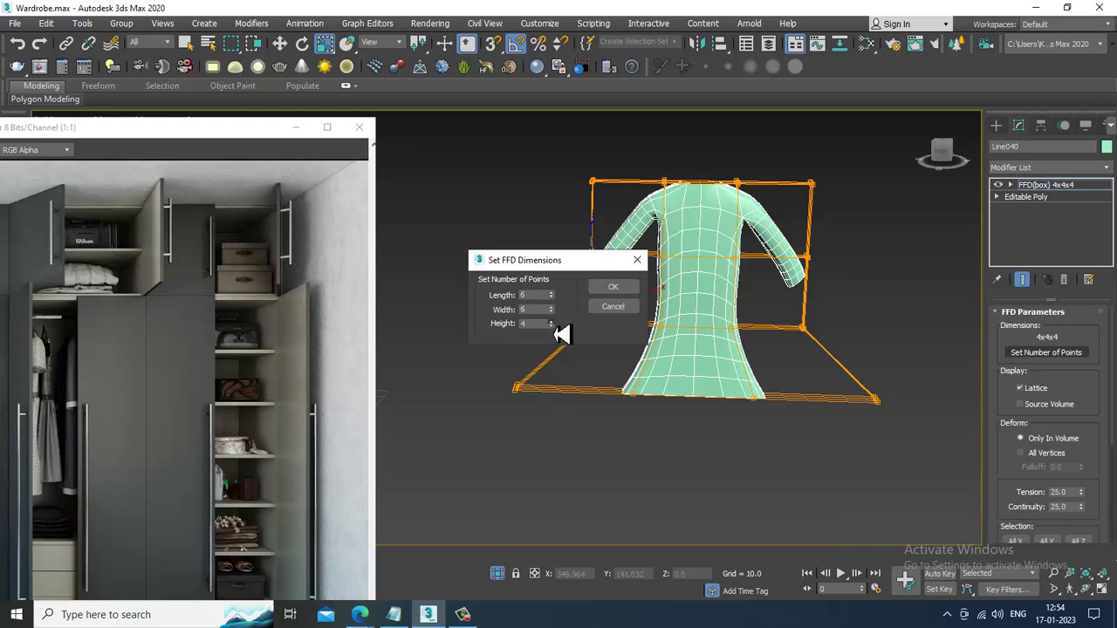
click(630, 289)
- Collapse the FFD-deformed garment to an editable poly
mouse_move(747, 278)
alt+middle_down()
mouse_move(739, 293)
mouse_move(760, 260)
mouse_move(753, 276)
alt+middle_up()
scroll(739, 292, up, 3)
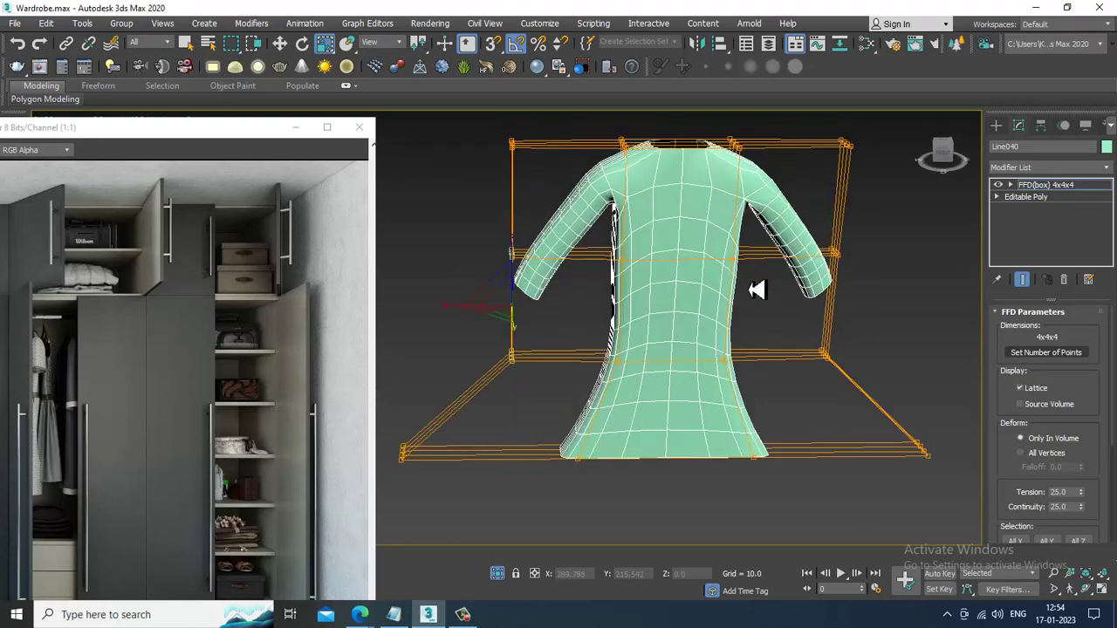
alt+middle_drag(756, 288, 706, 289)
key(w)
right_click(658, 206)
mouse_move(758, 352)
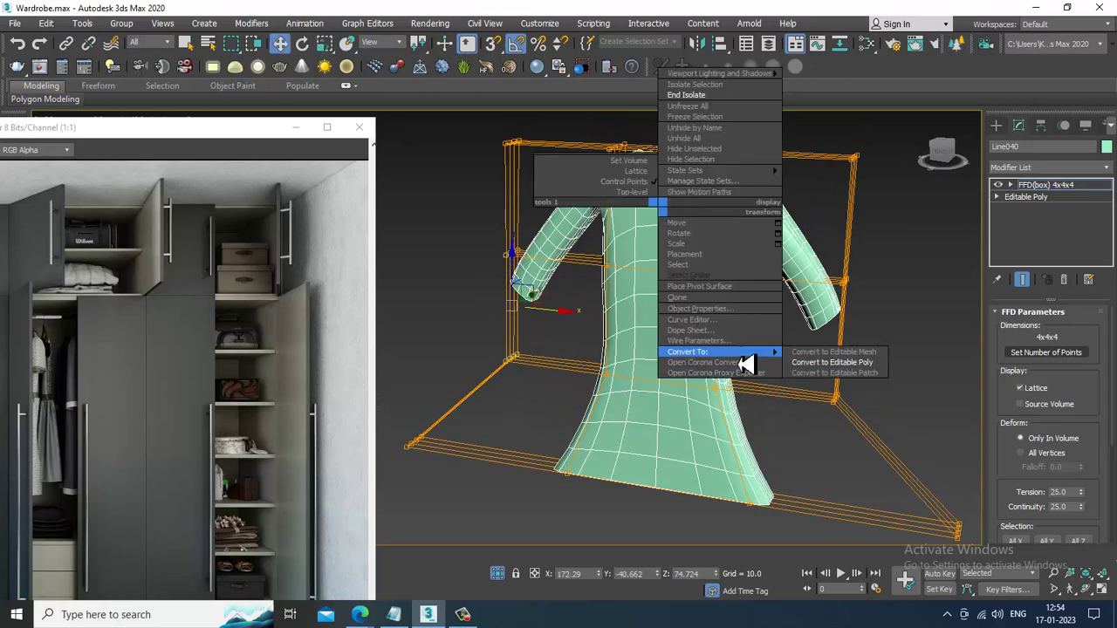
click(820, 354)
scroll(847, 353, down, 3)
scroll(910, 319, down, 4)
- Reselect the garment and end isolation to bring back the room and wardrobe
click(911, 319)
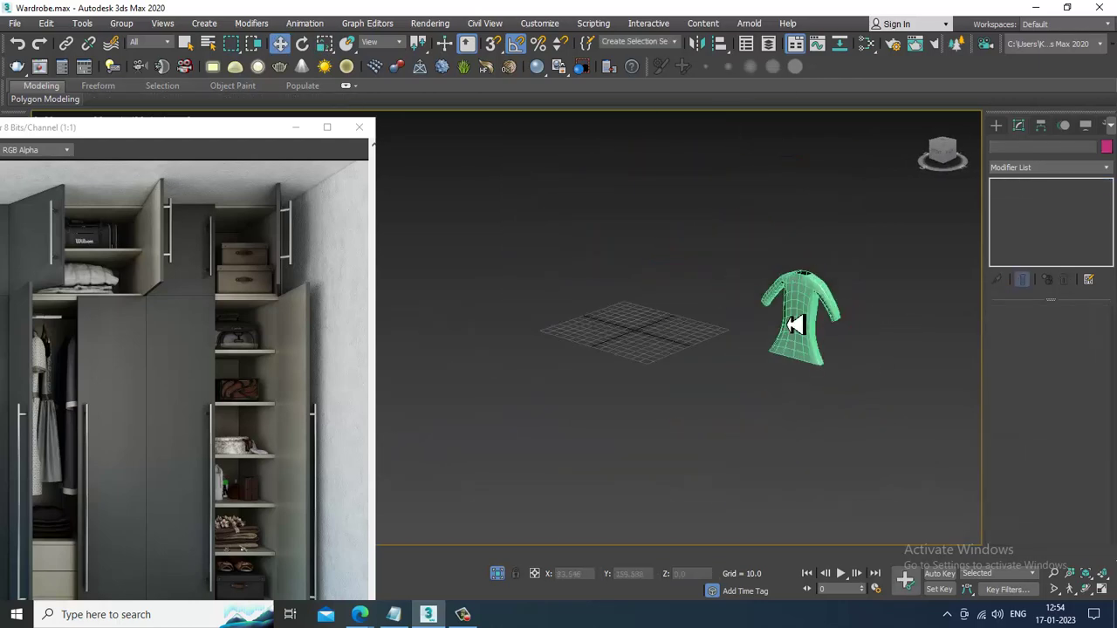
click(790, 319)
right_click(751, 227)
click(806, 113)
key(alt+q)
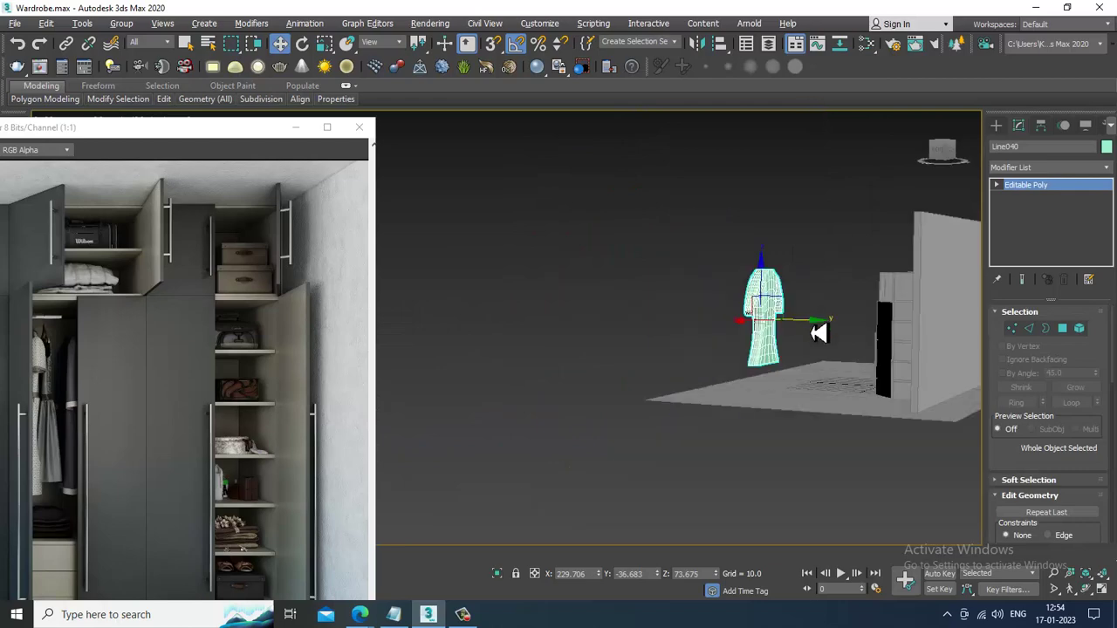
- Scale the garment down and rotate it edge-on to the wardrobe front like the clothes already hanging there
alt+middle_drag(815, 324, 796, 307)
key(r)
key(w)
key(e)
key(w)
key(r)
key(w)
- Move the garment to the open wardrobe compartment, beside the clothes hanging on the rail
drag(814, 306, 603, 397)
alt+middle_drag(602, 397, 502, 417)
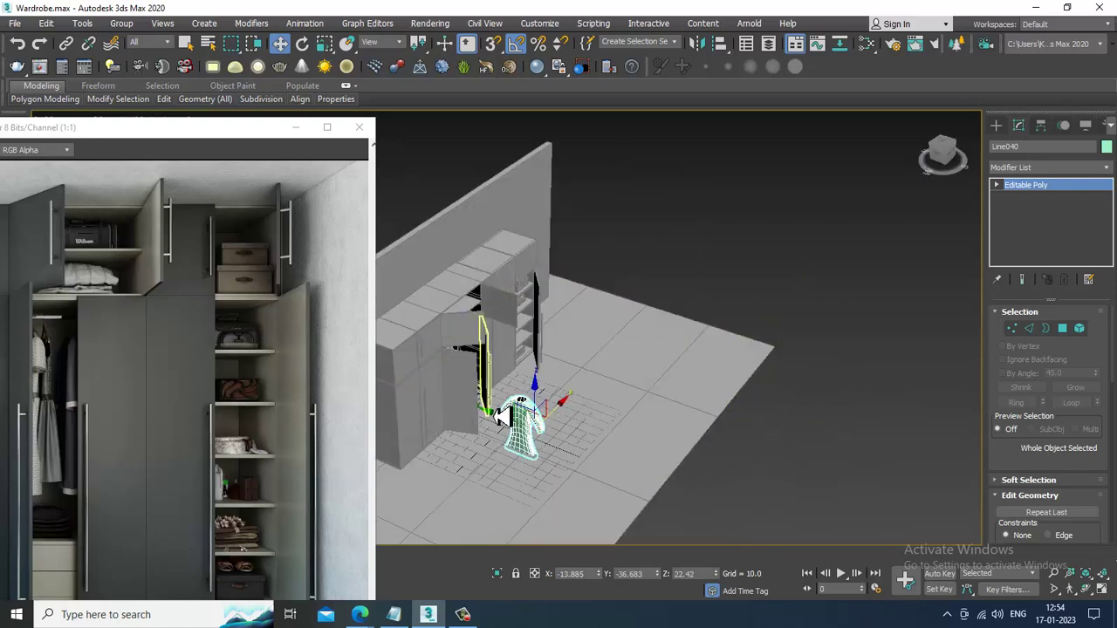
drag(504, 425, 410, 370)
alt+middle_drag(410, 371, 502, 425)
drag(496, 424, 526, 424)
scroll(506, 378, up, 4)
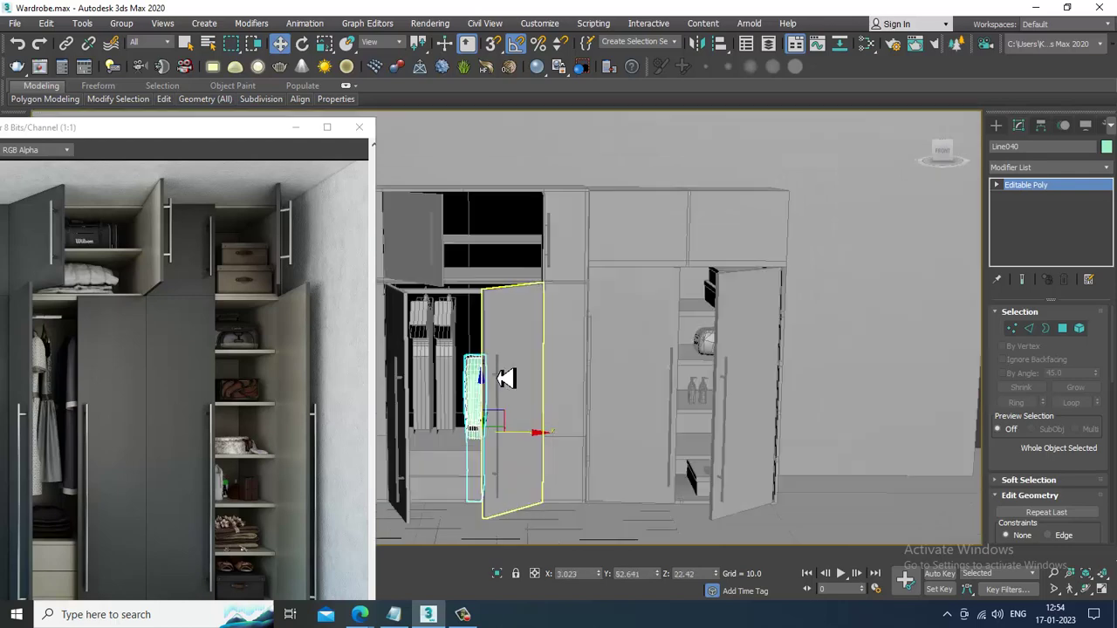
- Isolate the garment together with the two hanging clothes, their hangers and the rail
ctrl+click(428, 278)
ctrl+click(420, 294)
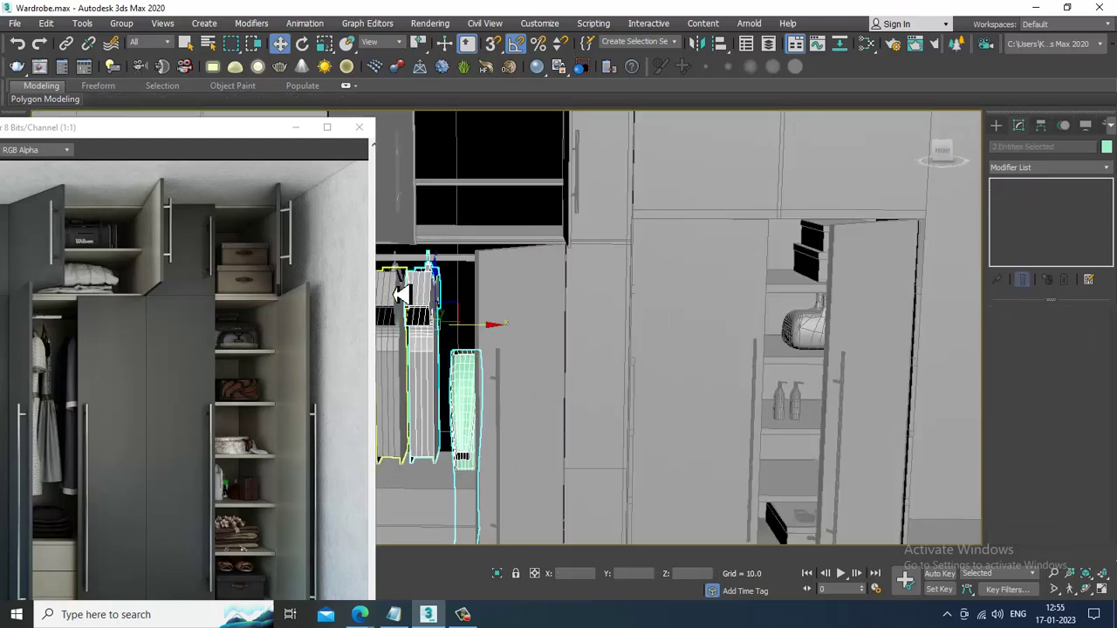
ctrl+click(396, 294)
ctrl+click(398, 278)
ctrl+click(450, 273)
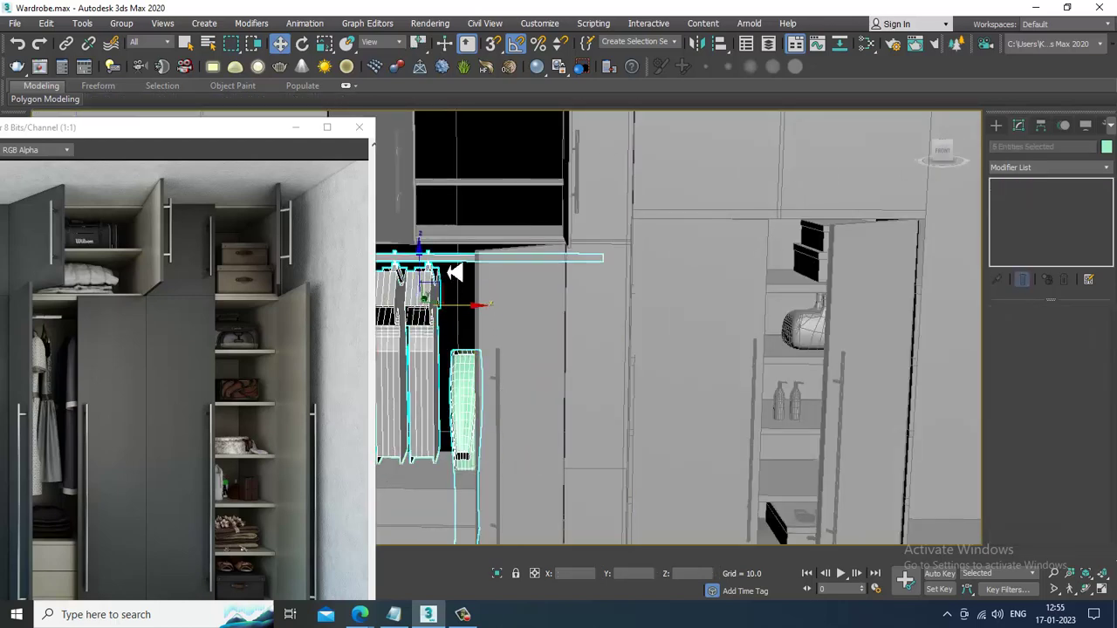
key(alt+q)
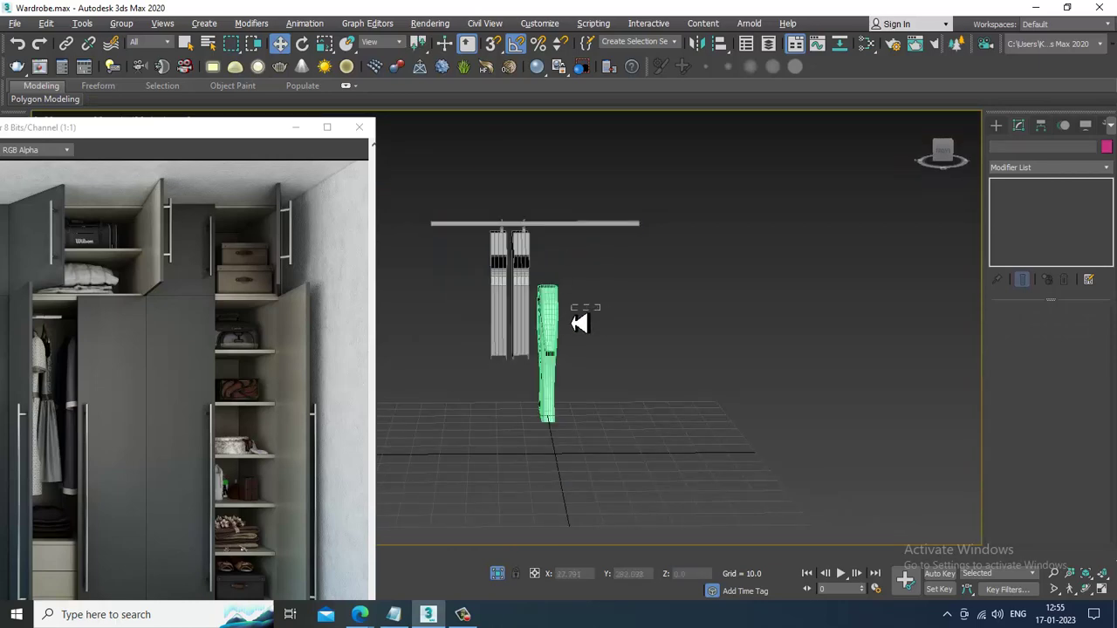
- Raise the long-sleeved garment to the height of the two clothes hanging on the rail
alt+middle_drag(602, 337, 546, 295)
click(527, 344)
scroll(546, 301, up, 3)
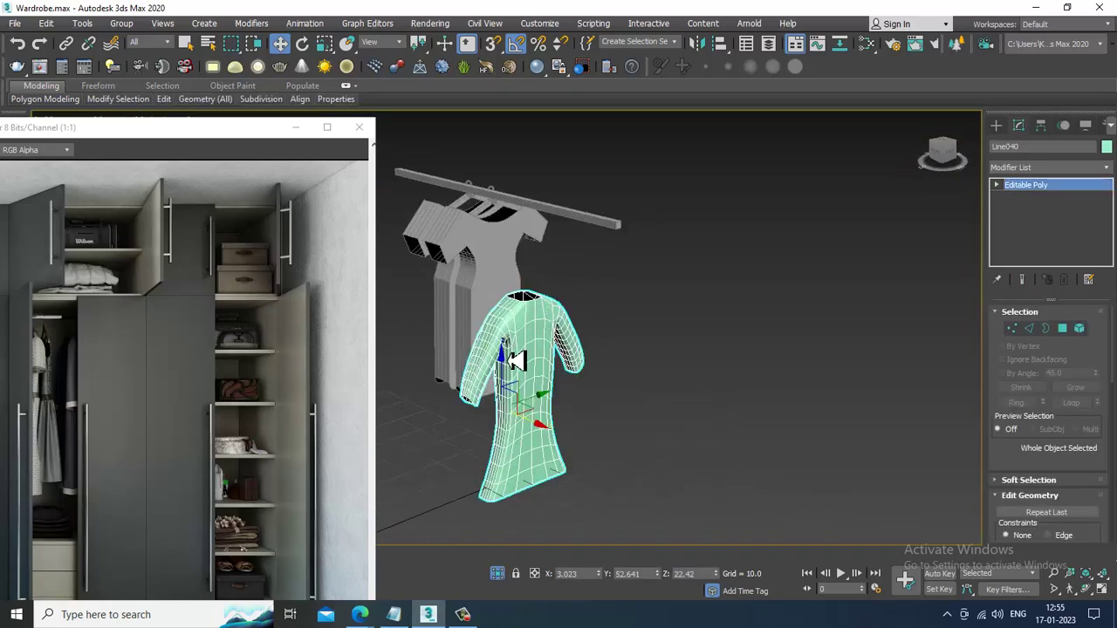
drag(516, 361, 521, 276)
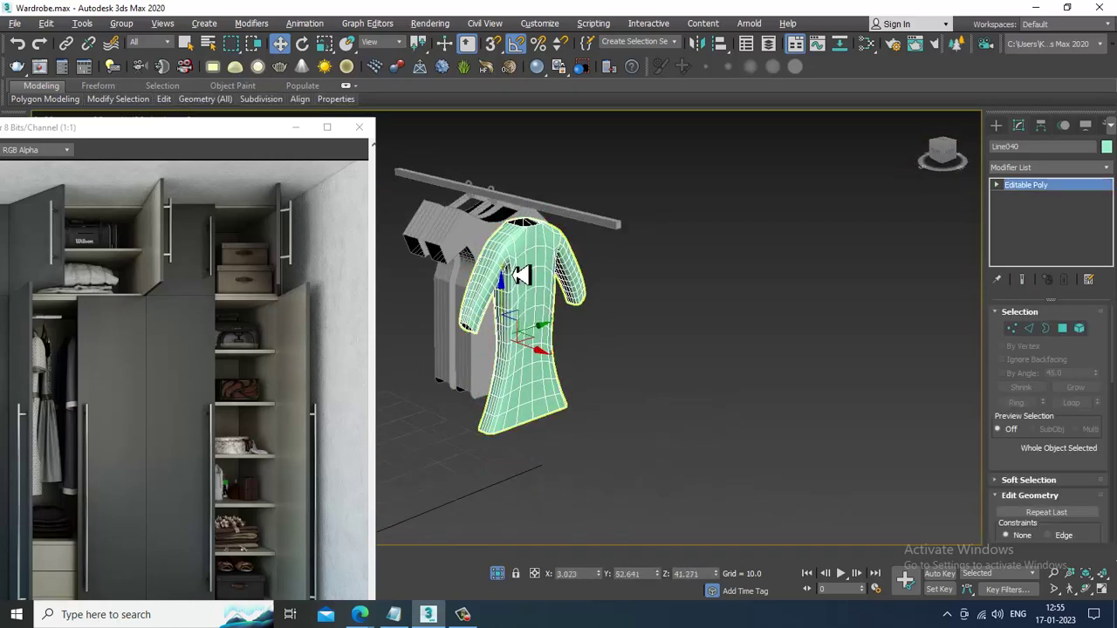
- Copy the nearest hanger along the rail to sit above the long-sleeved garment
alt+middle_drag(521, 276, 459, 190)
click(465, 200)
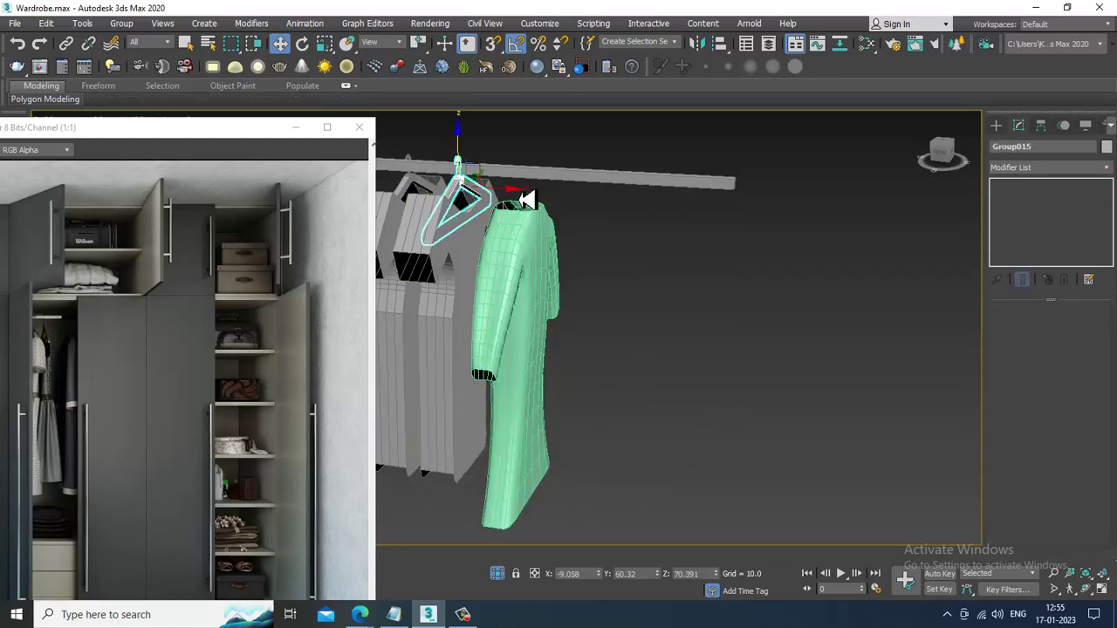
shift+drag(512, 200, 576, 220)
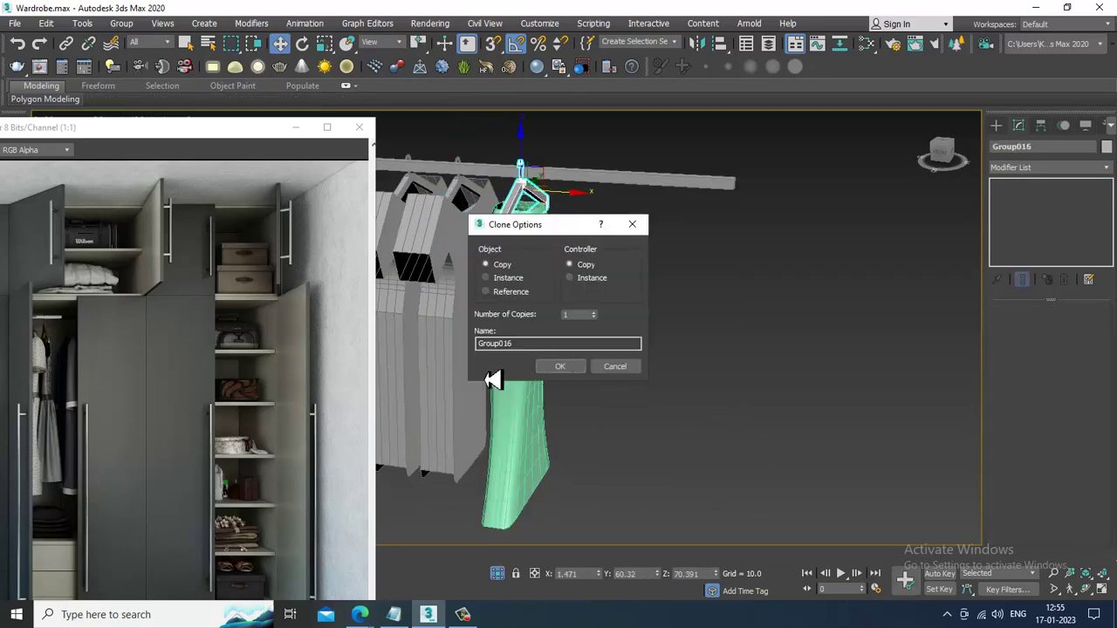
click(560, 366)
alt+middle_drag(518, 277, 530, 244)
key(r)
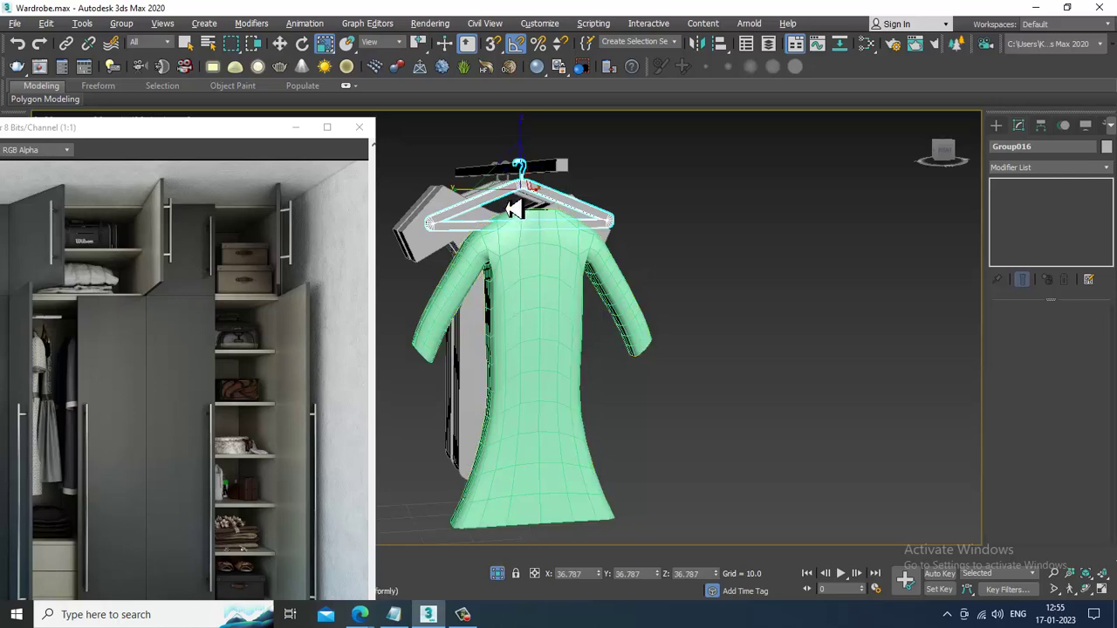
alt+middle_drag(530, 195, 523, 187)
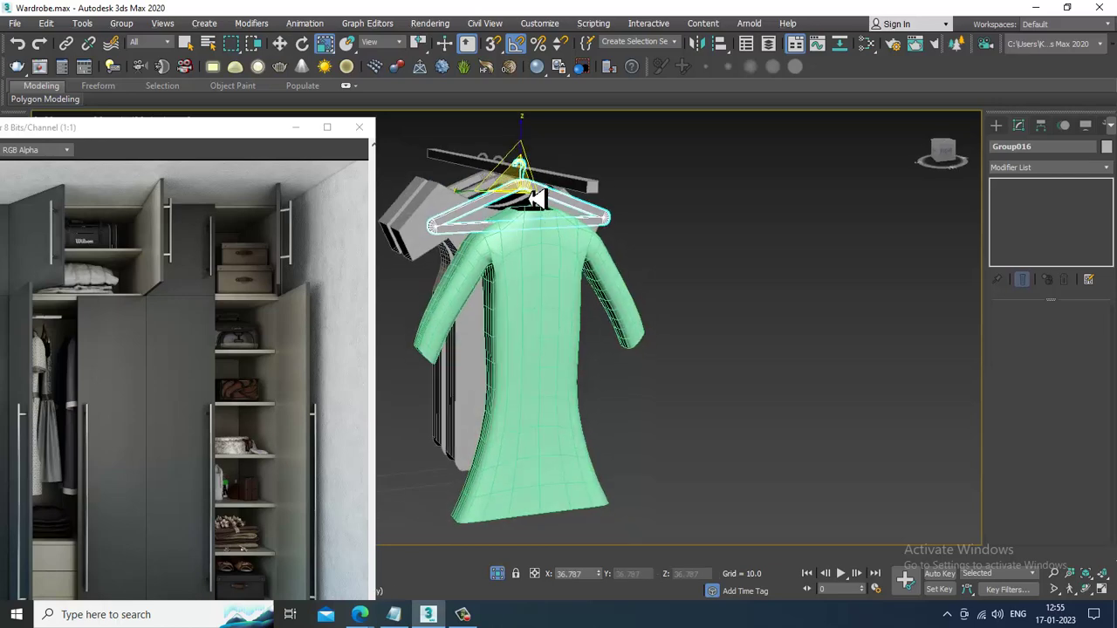
- Move the garment up and sideways so its neckline and shoulders line up with the copied hanger
click(537, 270)
key(w)
drag(491, 342, 489, 319)
alt+middle_drag(488, 320, 467, 326)
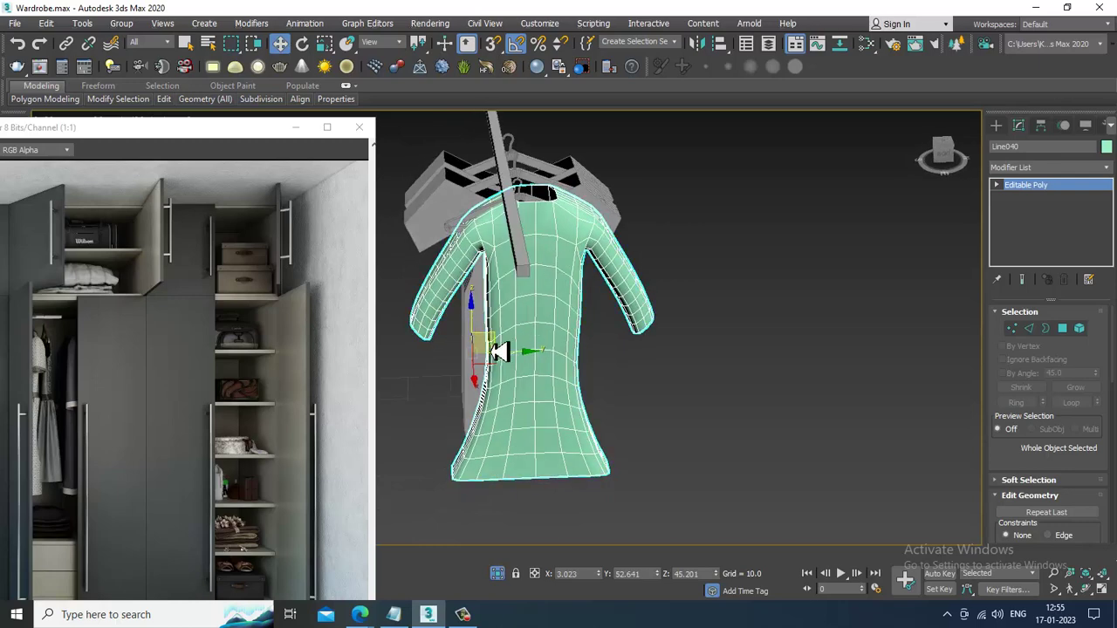
alt+middle_drag(535, 366, 678, 256)
alt+middle_drag(631, 207, 548, 296)
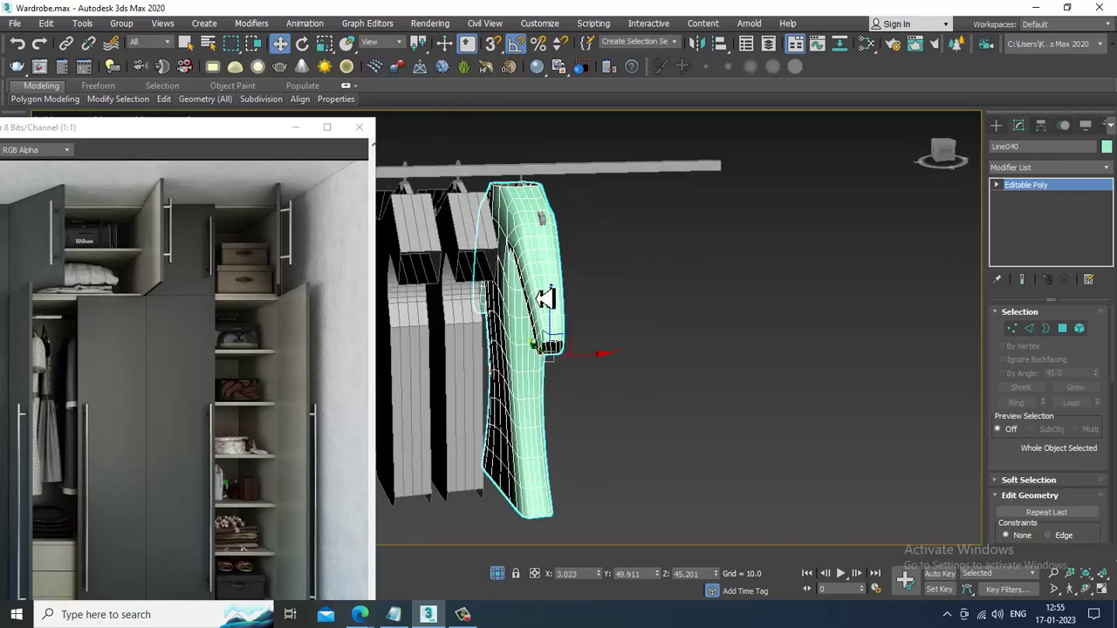
- Scale the garment up uniformly to about 105% and lower it slightly to fit the hanger
key(r)
drag(549, 362, 542, 349)
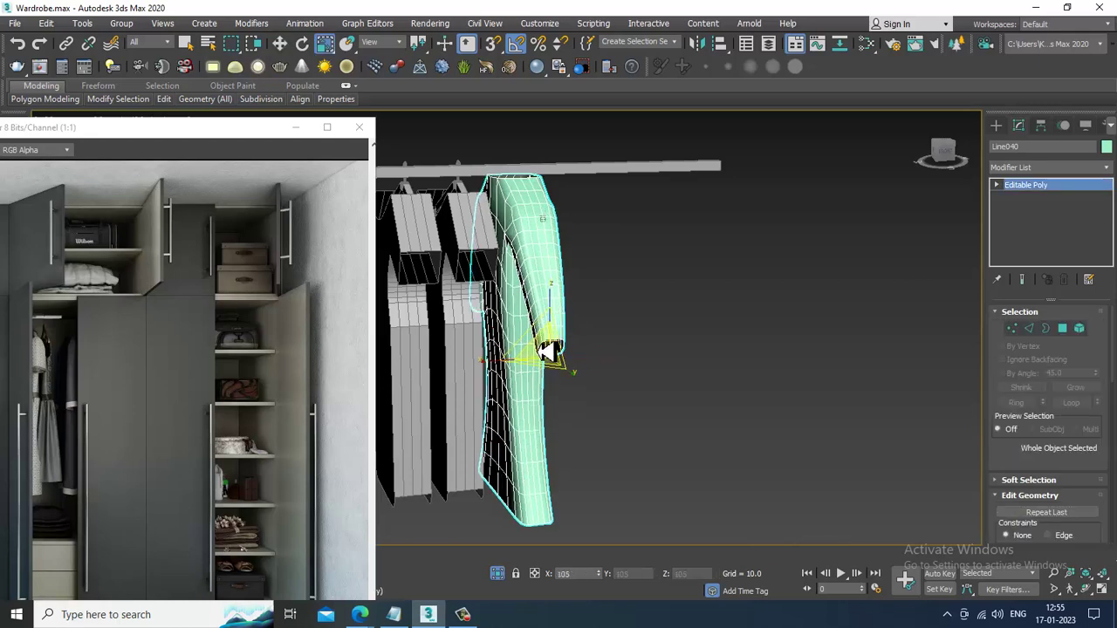
key(w)
alt+middle_drag(558, 330, 524, 309)
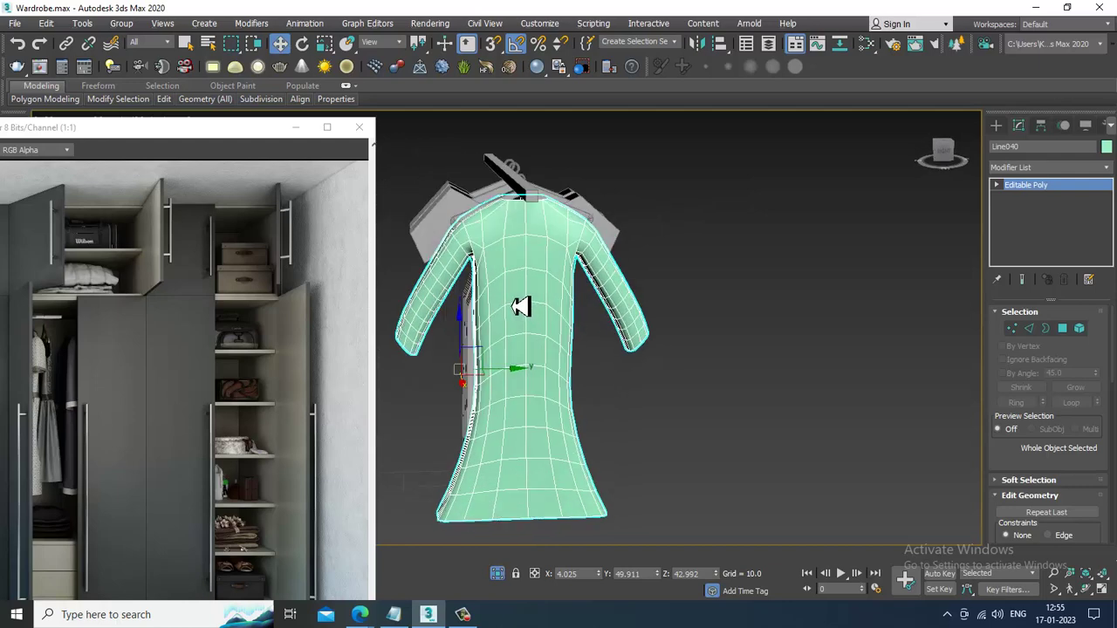
- Widen the garment slightly from sleeve to sleeve and recentre it on the hanger
key(r)
drag(403, 380, 398, 379)
key(w)
alt+middle_drag(504, 265, 507, 274)
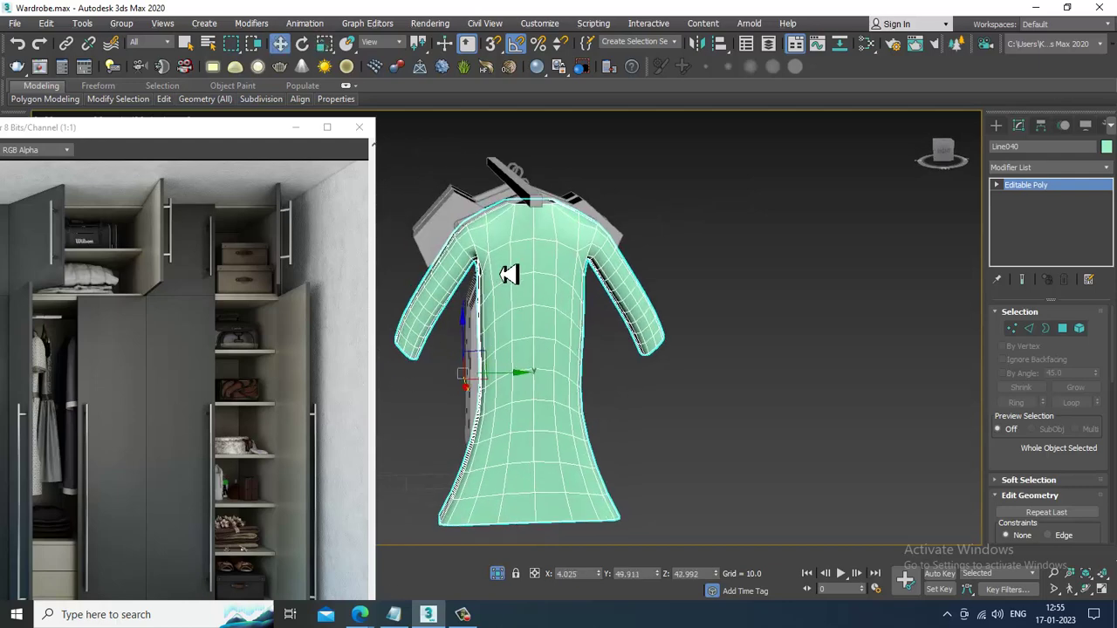
alt+middle_drag(513, 382, 721, 341)
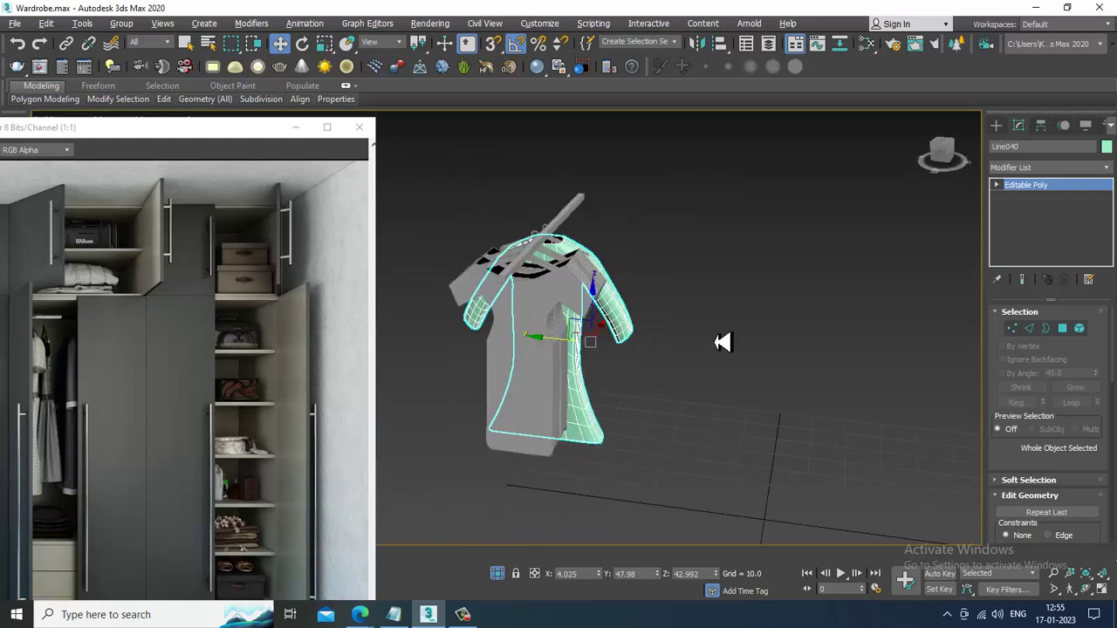
- Recolor the garment light gray like the other clothes and make two copies of it with its hanger along the rail
click(1106, 148)
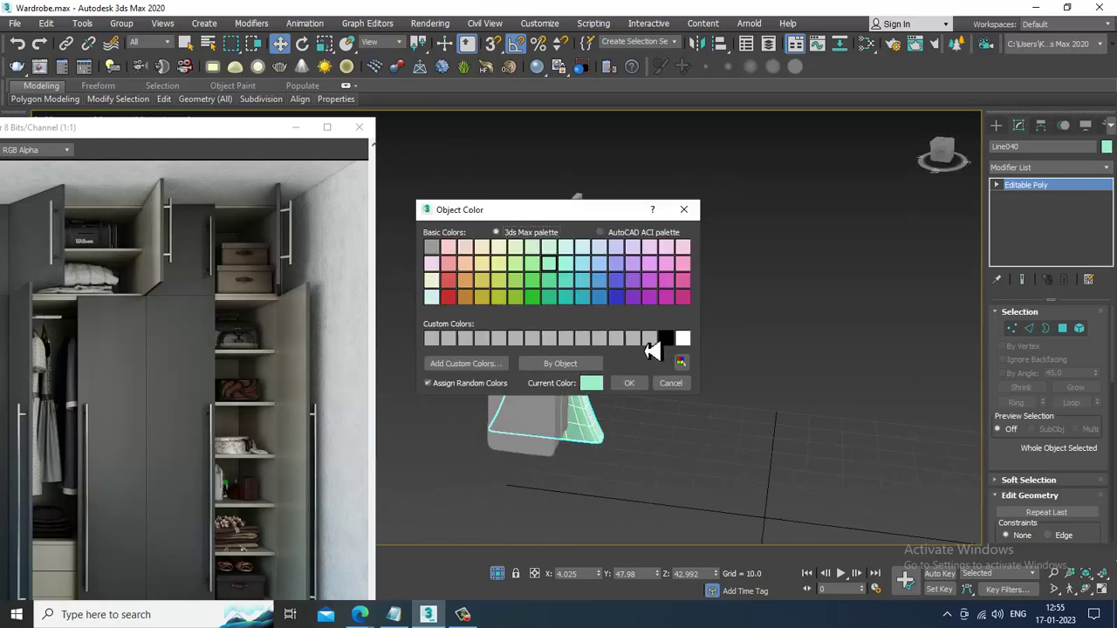
click(627, 385)
alt+middle_drag(623, 392, 585, 316)
scroll(578, 316, up, 3)
ctrl+click(544, 233)
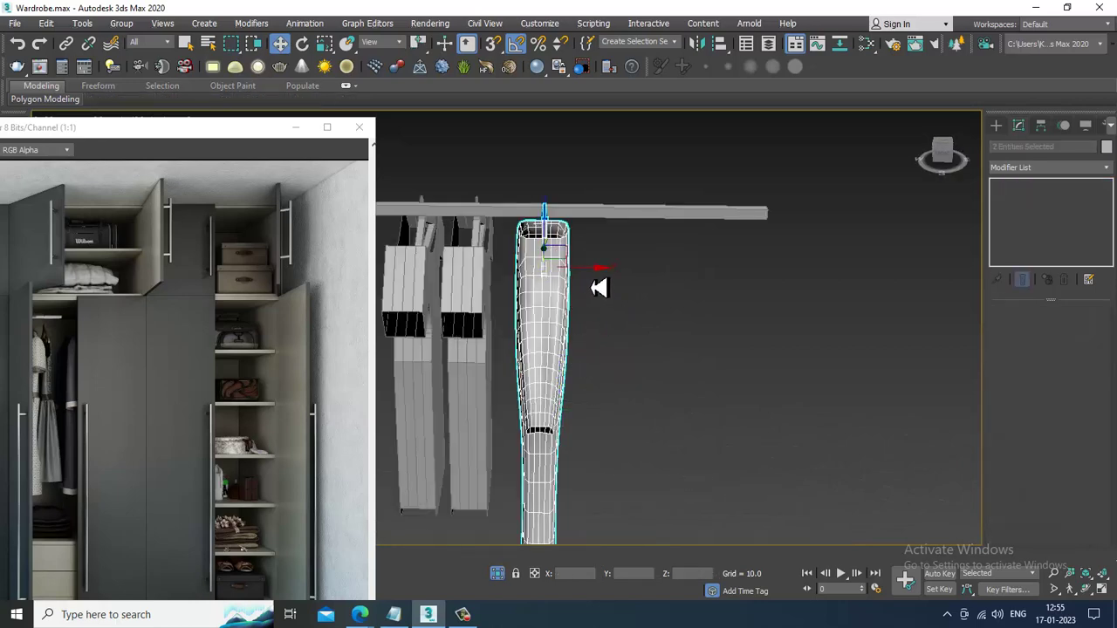
shift+drag(599, 288, 665, 282)
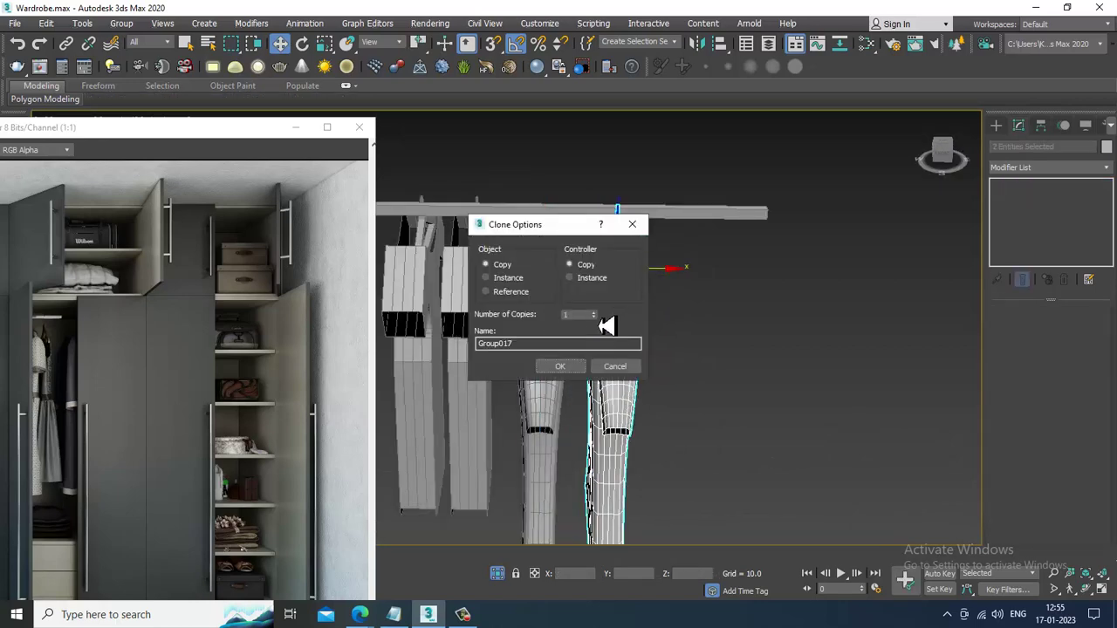
click(569, 370)
- End isolation to bring back the room and wardrobe around the hanging clothes
right_click(781, 299)
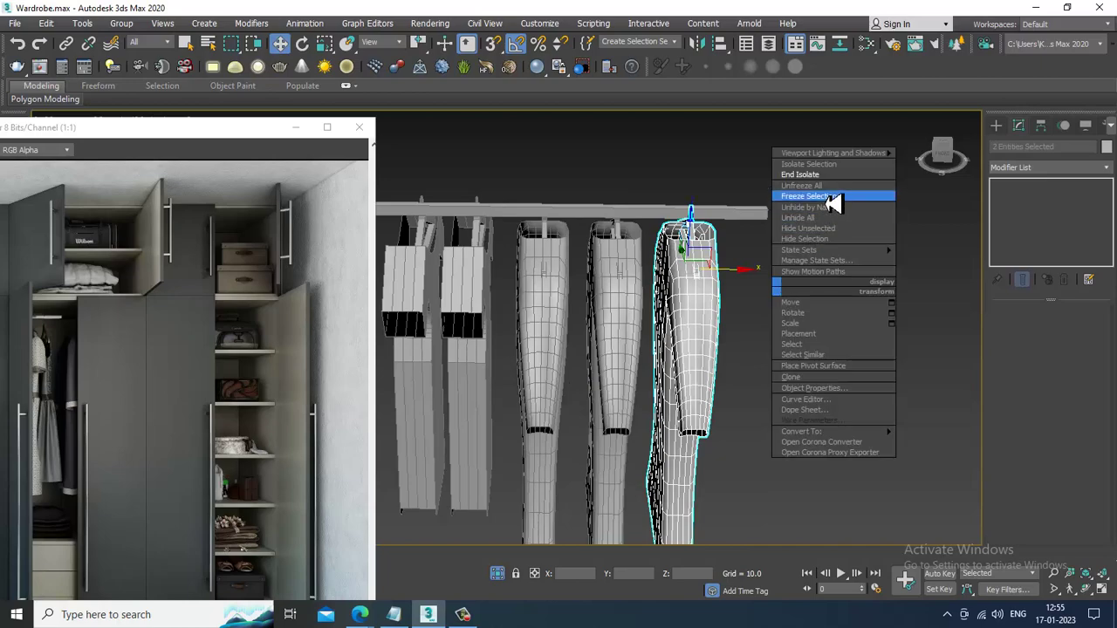
click(830, 204)
scroll(690, 302, down, 2)
alt+middle_drag(690, 301, 622, 328)
scroll(693, 317, up, 3)
scroll(653, 332, up, 2)
scroll(646, 340, down, 3)
alt+middle_drag(645, 341, 677, 336)
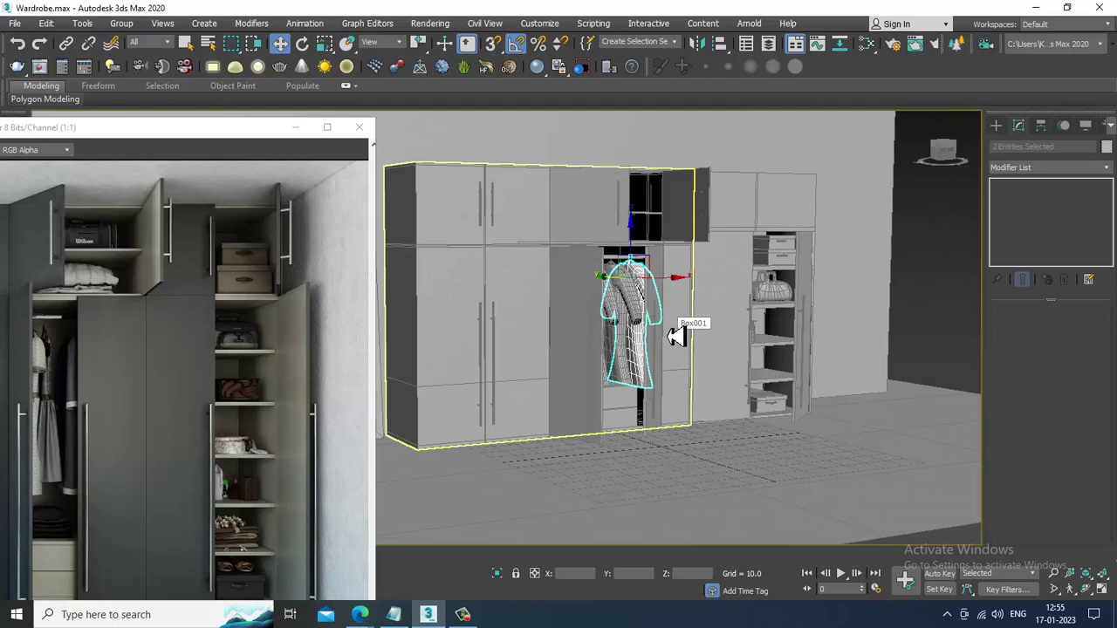
alt+middle_drag(770, 298, 783, 322)
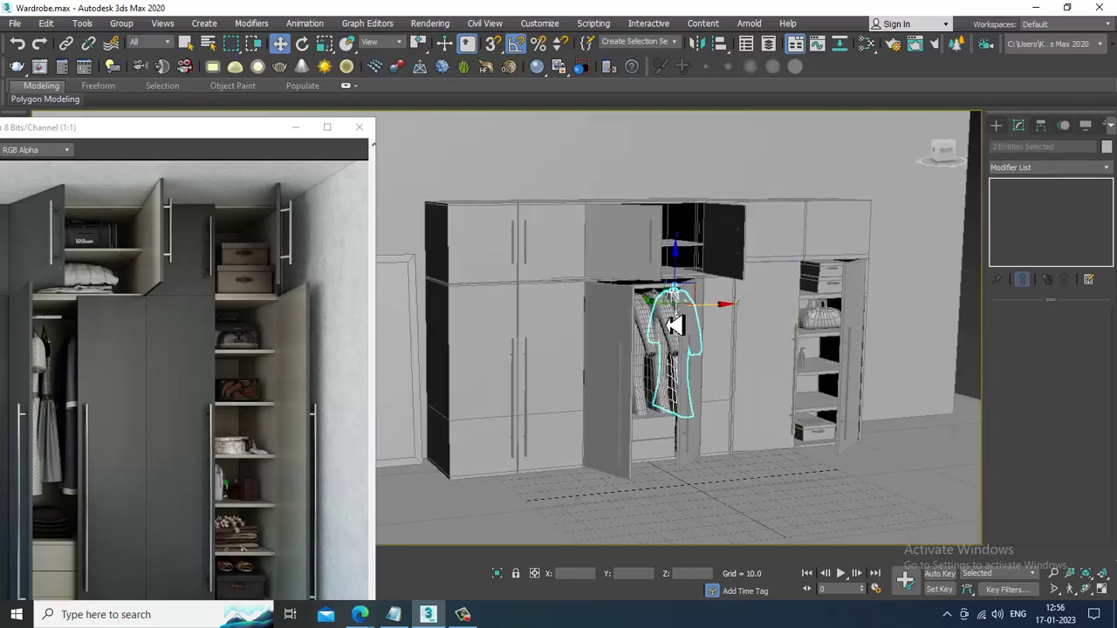
- Pan the reference image to its curtain and mirror side and place its window beside the wardrobe model
drag(166, 128, 651, 82)
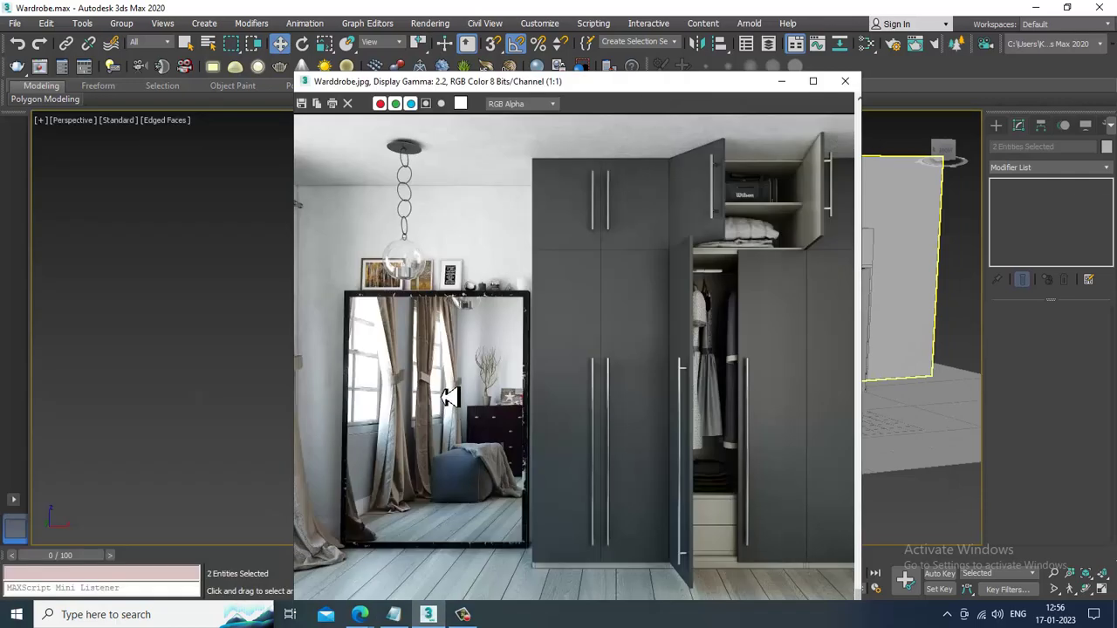
drag(450, 397, 548, 342)
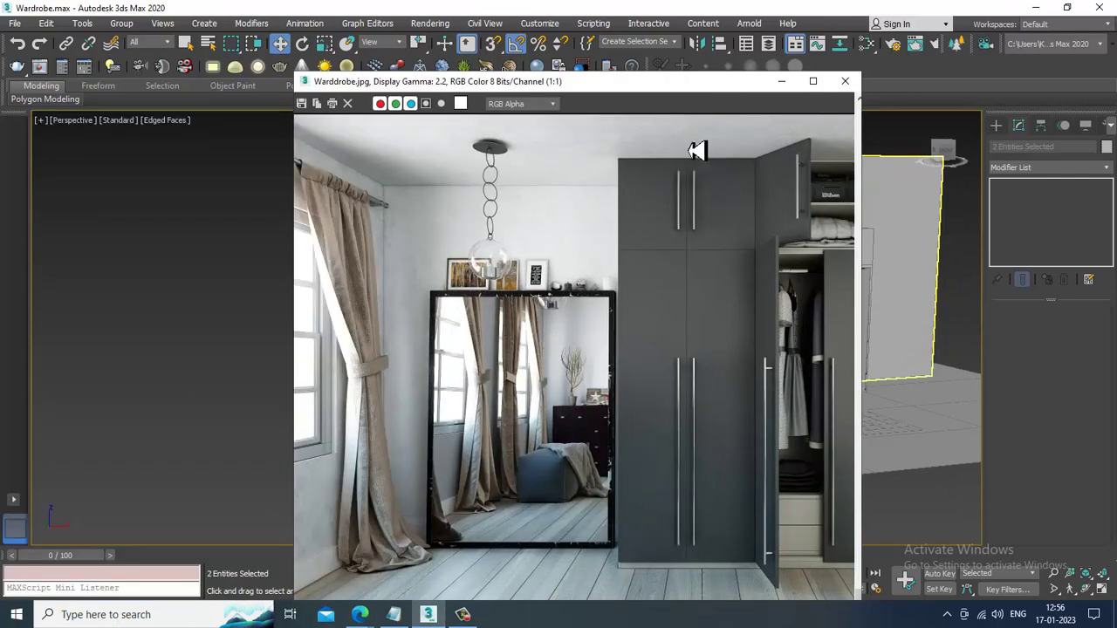
drag(709, 83, 229, 52)
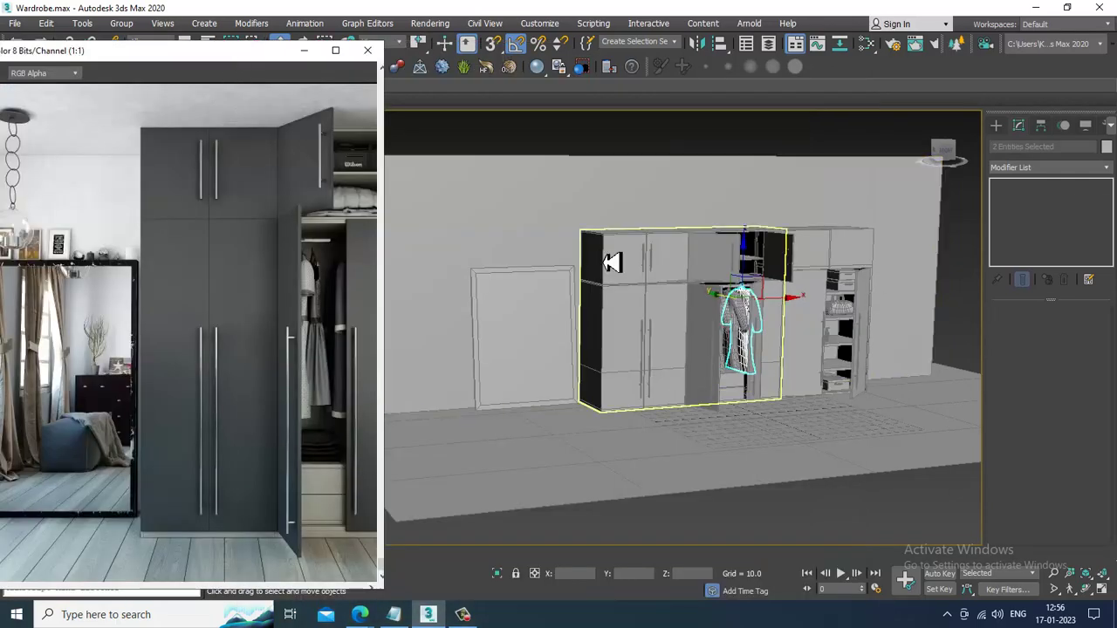
- Examine the hanging clothes inside the open wardrobe compartment against the reference image
scroll(790, 380, up, 3)
alt+middle_drag(790, 381, 702, 337)
scroll(701, 334, up, 4)
middle_drag(688, 282, 693, 287)
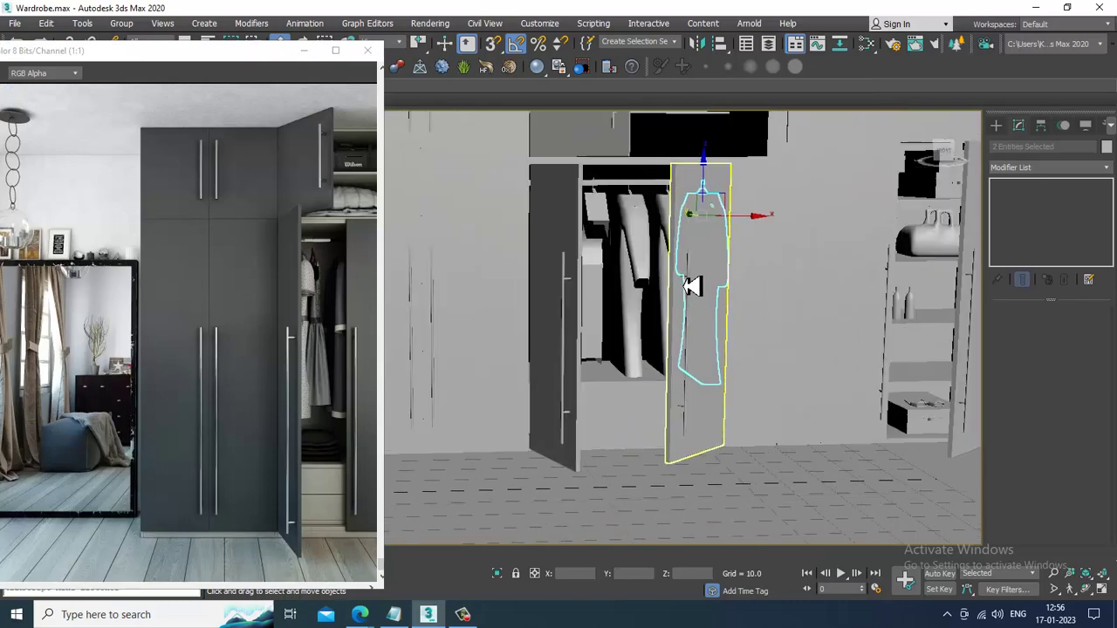
scroll(671, 289, down, 8)
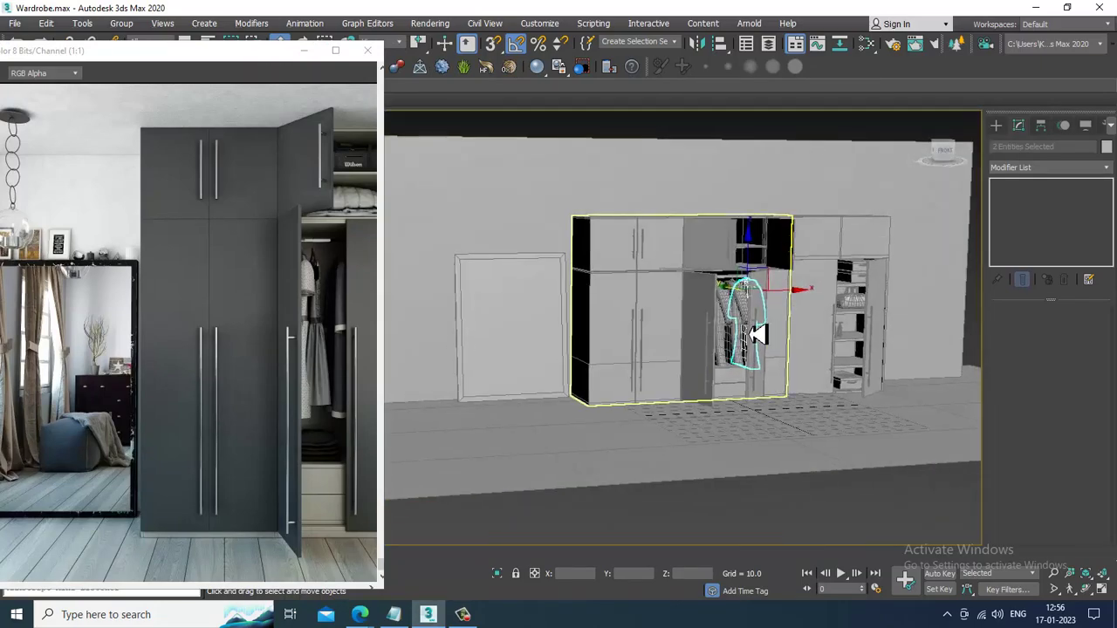
scroll(742, 332, up, 3)
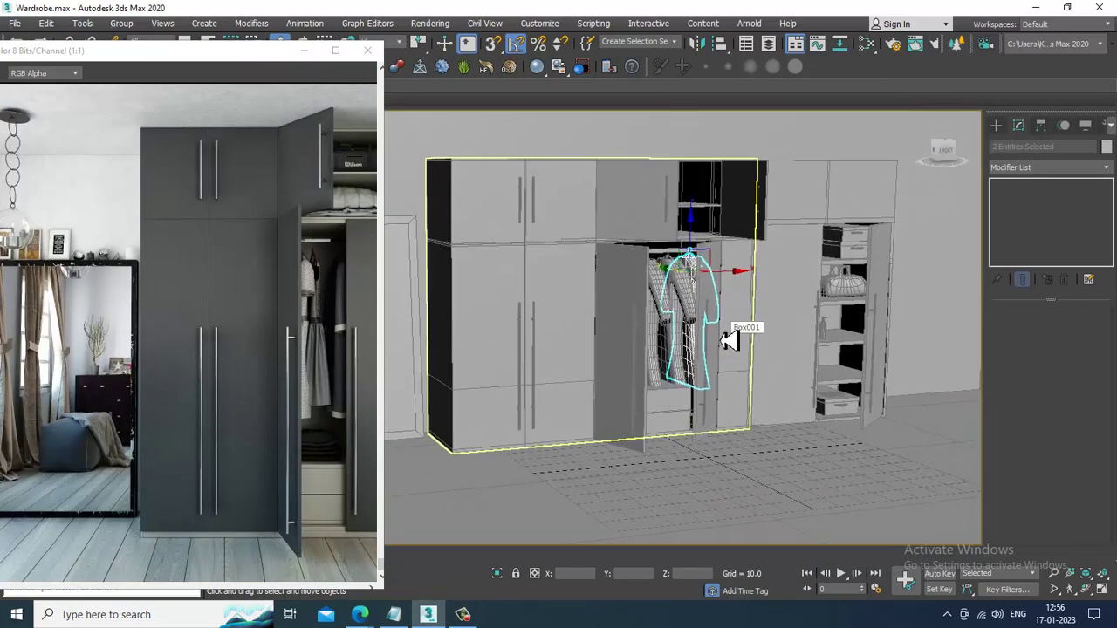